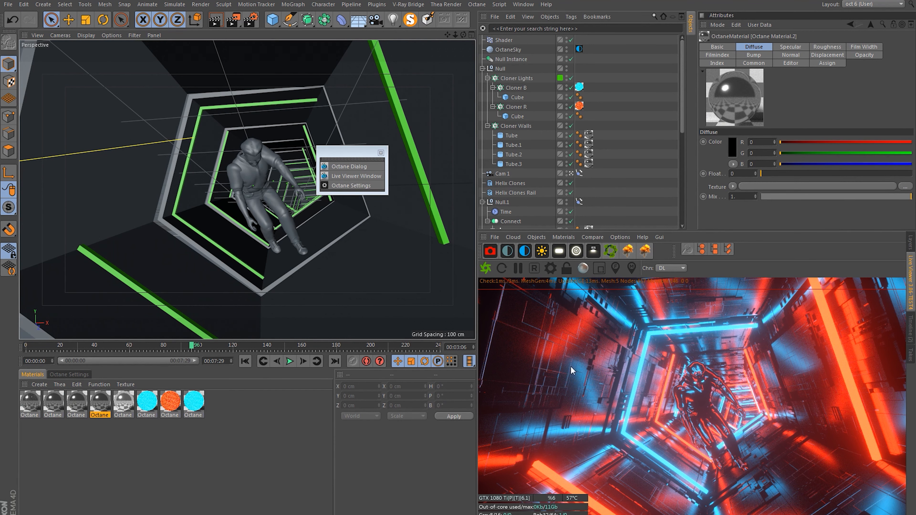
# View the finished neon tunnel animation in the media player as a reference and return to the scene.
pyautogui.click(325, 514)
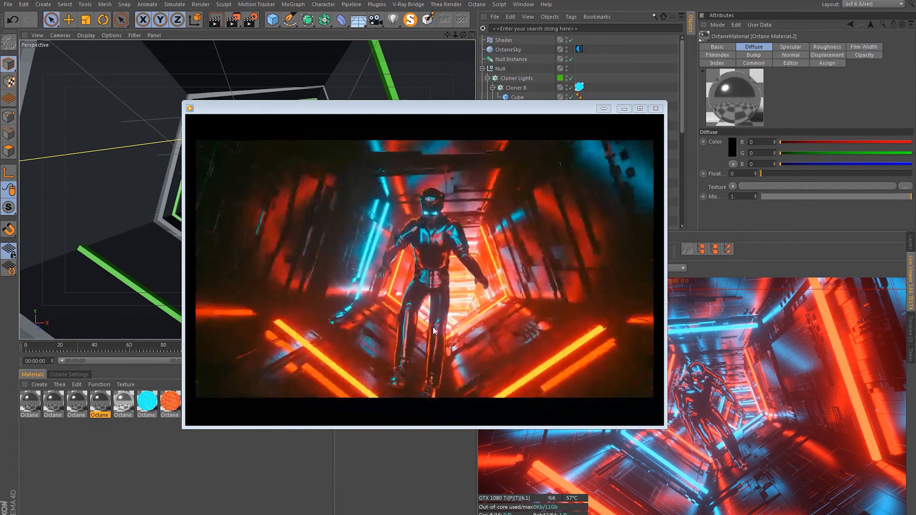
pyautogui.click(428, 421)
pyautogui.click(625, 109)
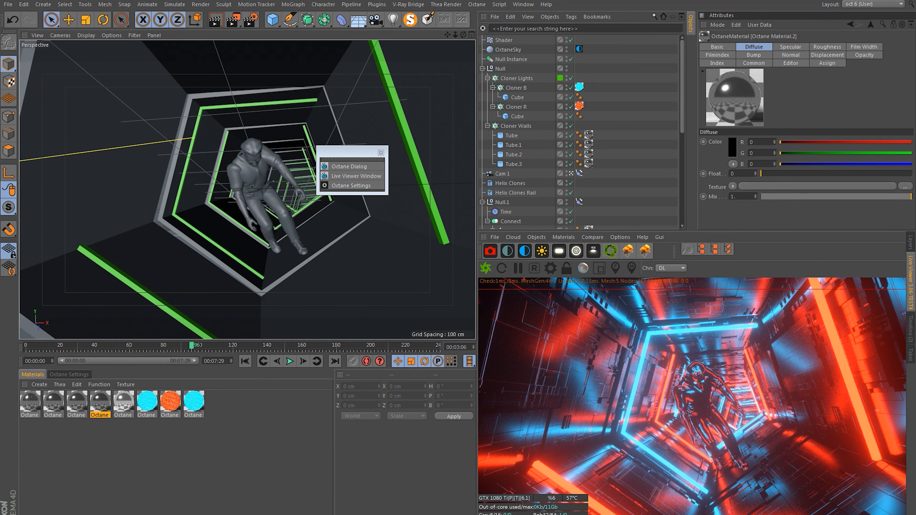
pyautogui.hotkey('alt', 'Tab')
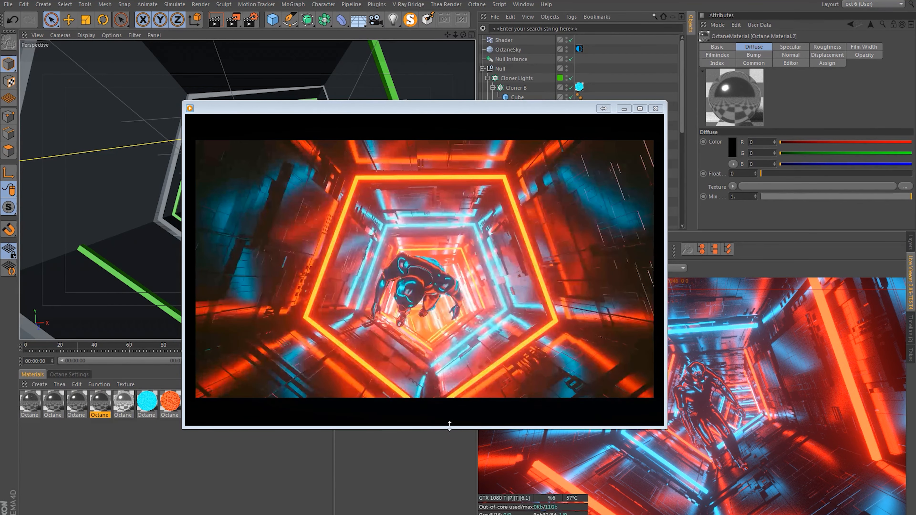
pyautogui.click(624, 109)
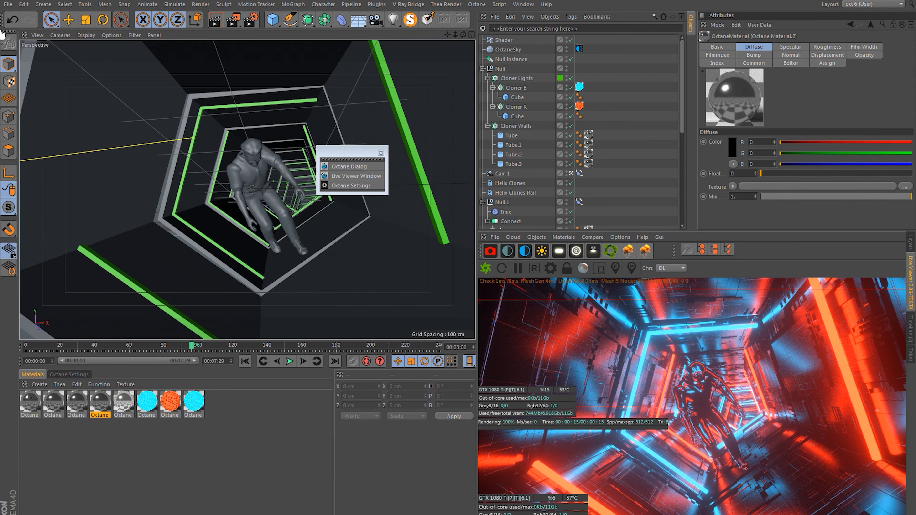
# Create a new empty project and close the floating Octane palette.
pyautogui.click(8, 4)
pyautogui.click(20, 12)
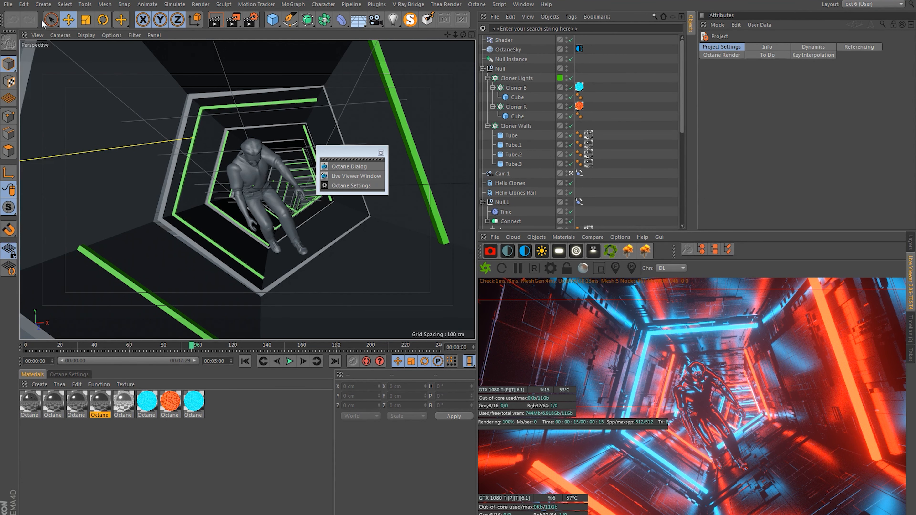
pyautogui.click(380, 153)
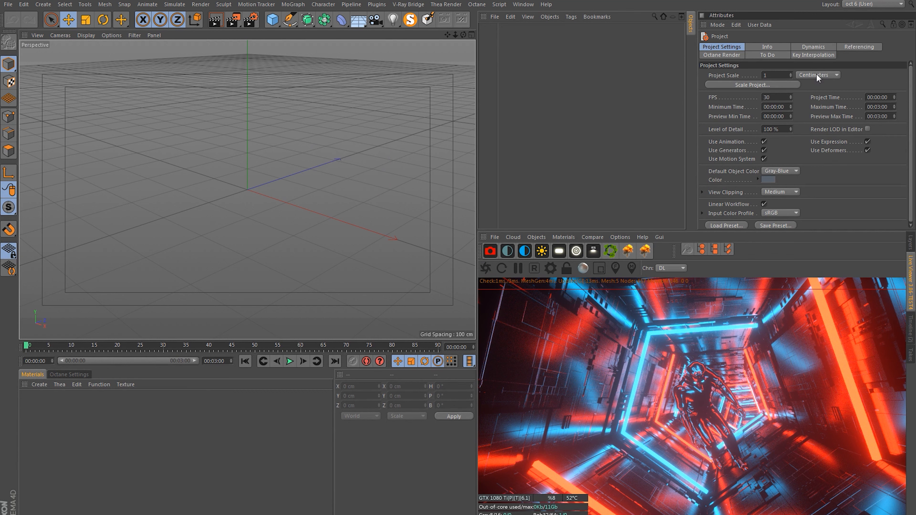
# Switch the interface layout to Startup (User).
pyautogui.click(888, 4)
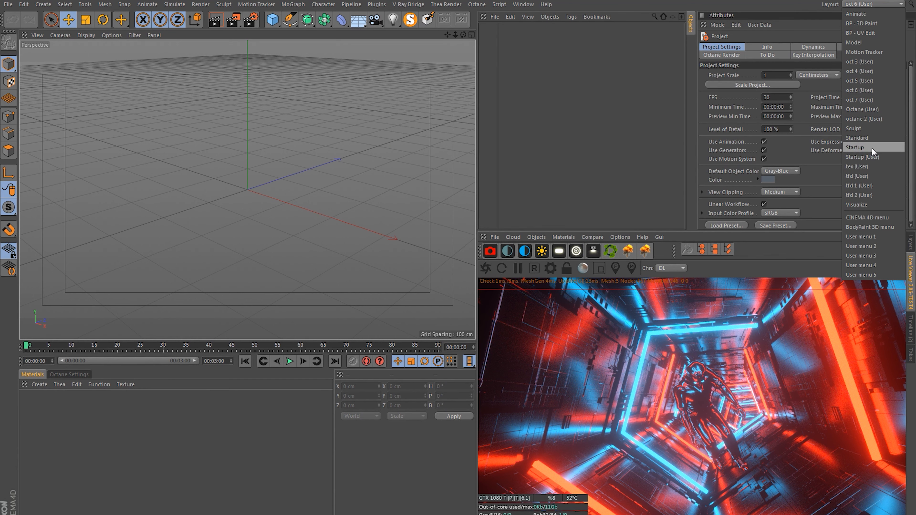
pyautogui.click(876, 157)
pyautogui.moveTo(449, 183); pyautogui.dragTo(469, 405)
# Add a Tube primitive to the scene and set its orientation to +Z.
pyautogui.keyDown('alt'); pyautogui.moveTo(306, 170); pyautogui.dragTo(313, 213); pyautogui.keyUp('alt')
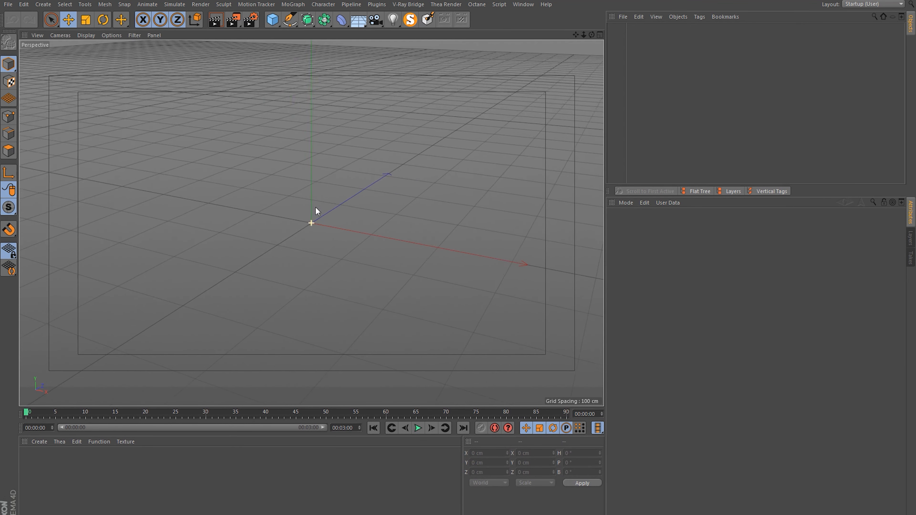
pyautogui.click(275, 22)
pyautogui.click(453, 73)
pyautogui.keyDown('alt'); pyautogui.moveTo(261, 224); pyautogui.dragTo(316, 231, button='middle'); pyautogui.keyUp('alt')
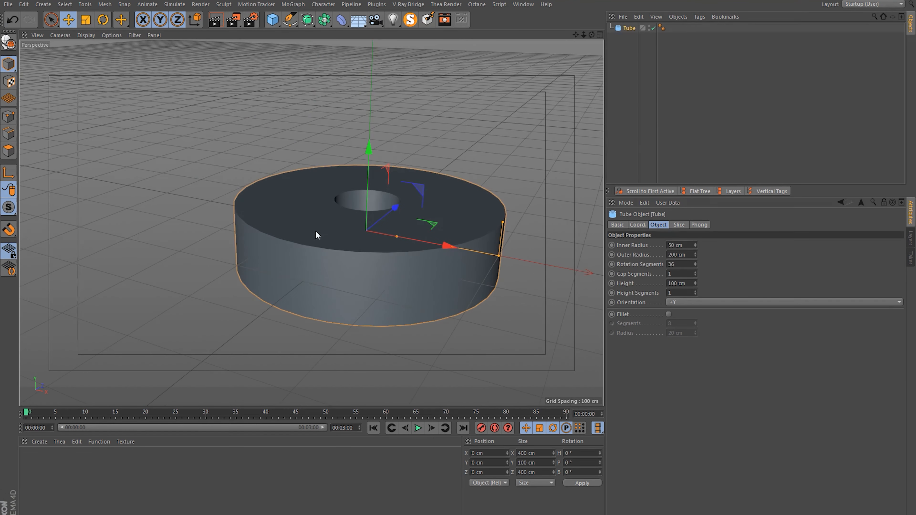
pyautogui.keyDown('alt'); pyautogui.moveTo(561, 299); pyautogui.dragTo(513, 303, button='middle'); pyautogui.keyUp('alt')
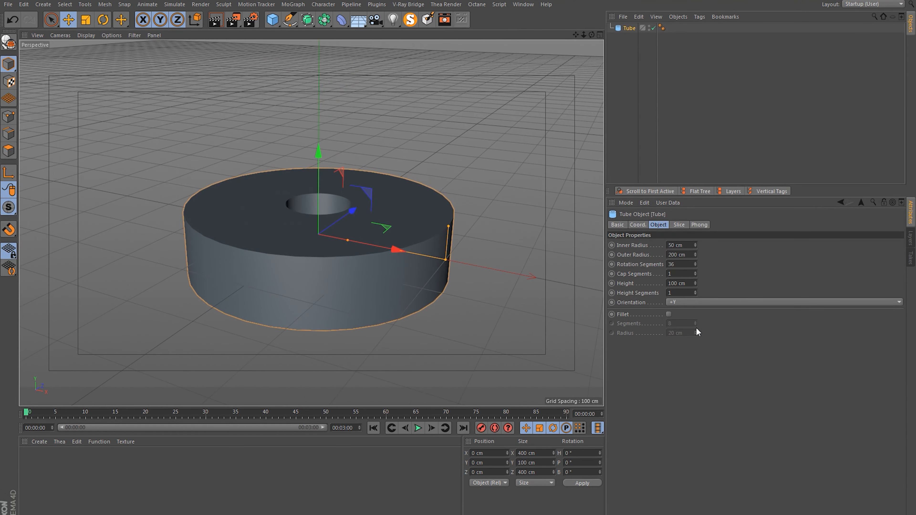
pyautogui.click(691, 303)
pyautogui.click(683, 350)
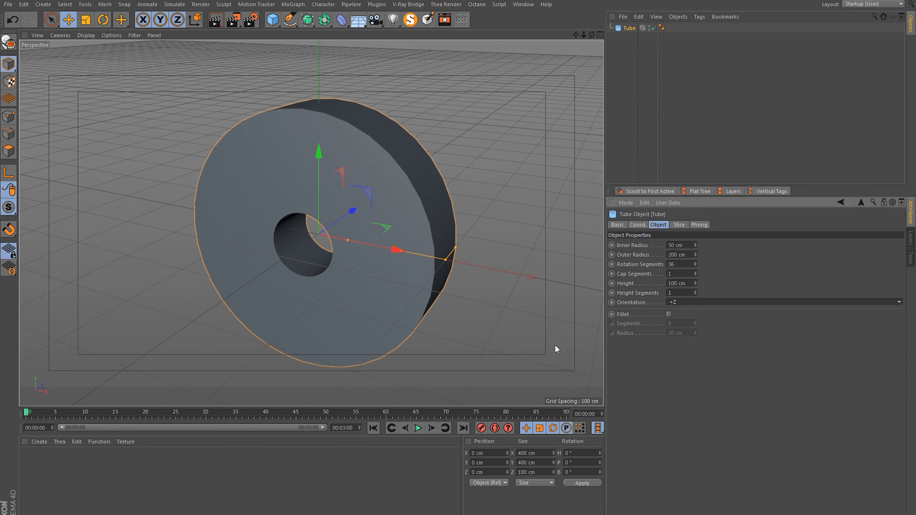
# Set the tube's rotation segments to 5 and compare the pentagon shape with the reference animation.
pyautogui.keyDown('alt'); pyautogui.moveTo(287, 258); pyautogui.dragTo(298, 229); pyautogui.keyUp('alt')
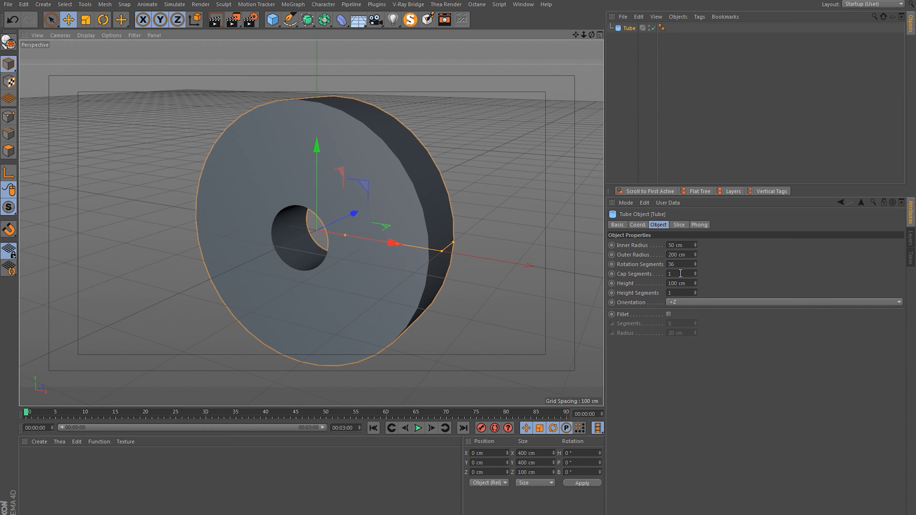
pyautogui.doubleClick(688, 266)
pyautogui.write('5')
pyautogui.press('Return')
pyautogui.click(249, 514)
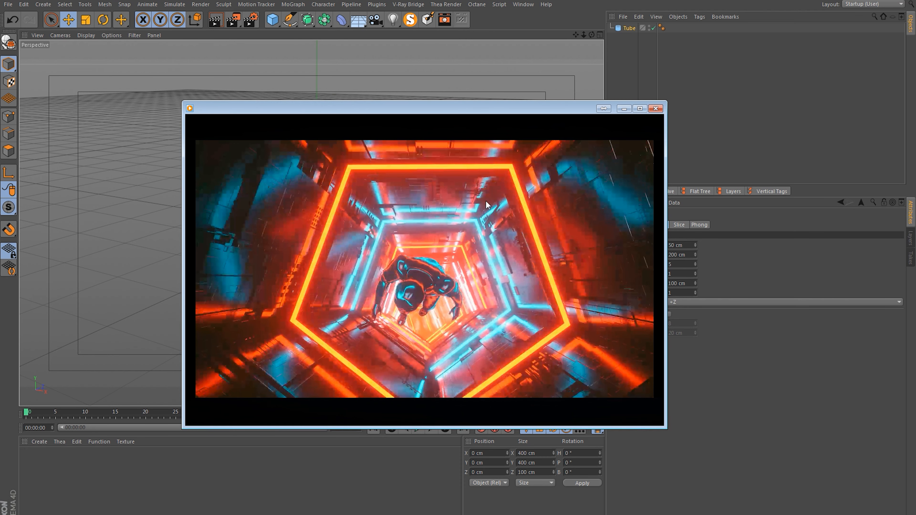
pyautogui.click(624, 109)
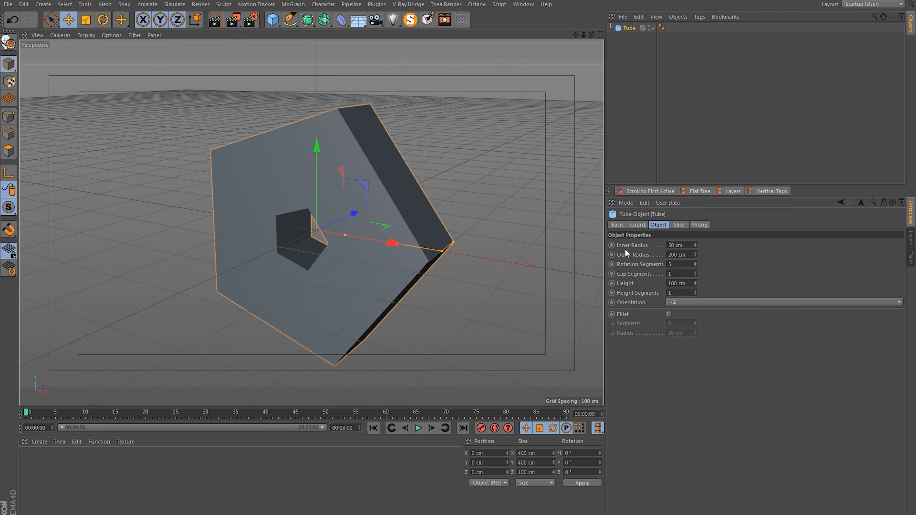
# Try an inner radius of 180 cm for the tube and inspect the wall thickness.
pyautogui.doubleClick(678, 245)
pyautogui.write('18')
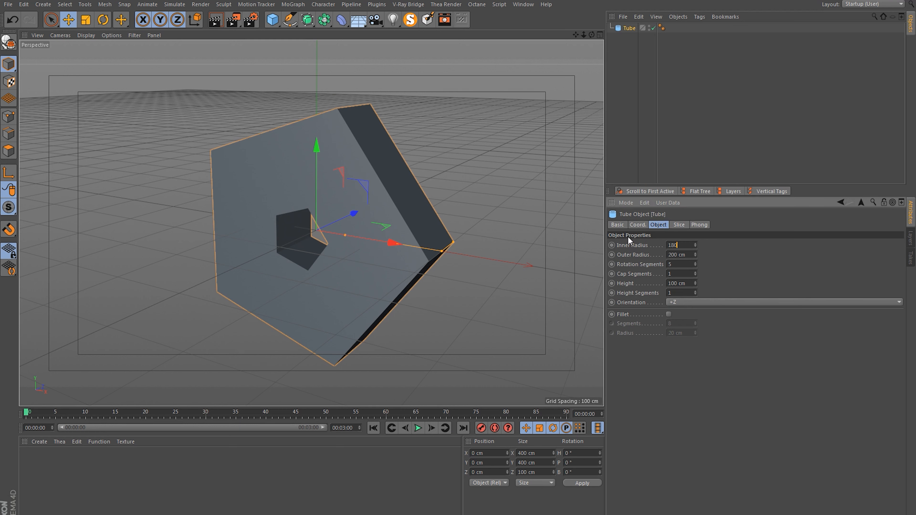
pyautogui.write('0')
pyautogui.press('Return')
pyautogui.keyDown('alt'); pyautogui.moveTo(327, 112); pyautogui.dragTo(349, 102); pyautogui.keyUp('alt')
pyautogui.keyDown('alt'); pyautogui.moveTo(333, 122); pyautogui.dragTo(377, 111, button='right'); pyautogui.keyUp('alt')
pyautogui.moveTo(367, 138)
pyautogui.keyDown('alt'); pyautogui.mouseDown()
pyautogui.moveTo(313, 138)
pyautogui.moveTo(383, 131)
pyautogui.mouseUp(); pyautogui.keyUp('alt')
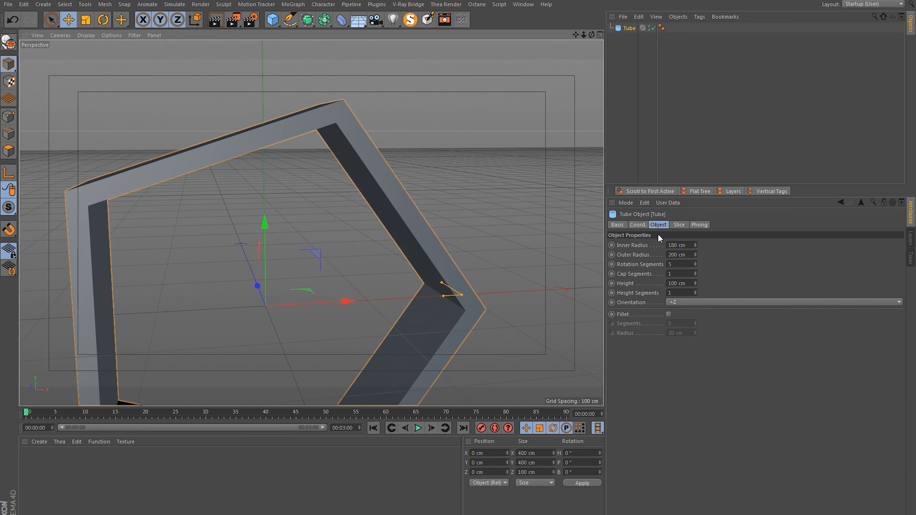
# Set the tube's inner radius to 190 cm and its height to 240 cm.
pyautogui.doubleClick(680, 245)
pyautogui.write('190')
pyautogui.press('Return')
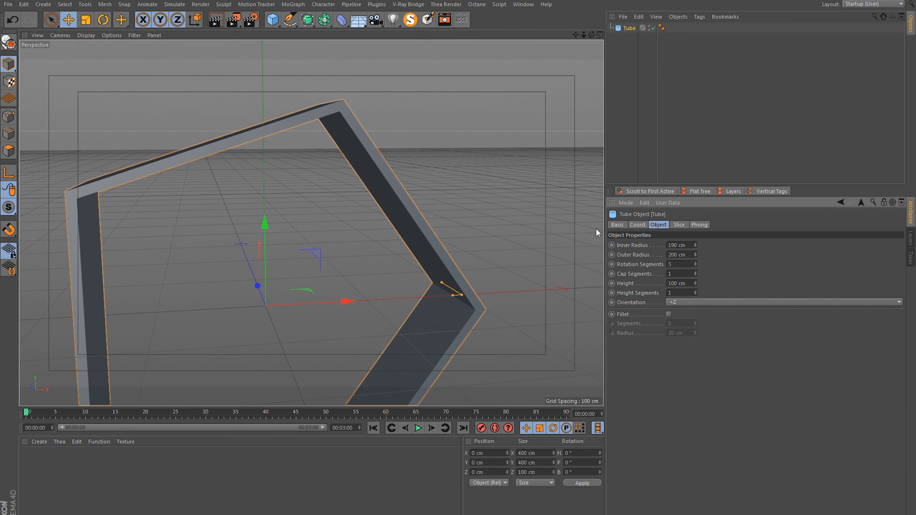
pyautogui.keyDown('alt'); pyautogui.moveTo(372, 240); pyautogui.dragTo(452, 287); pyautogui.keyUp('alt')
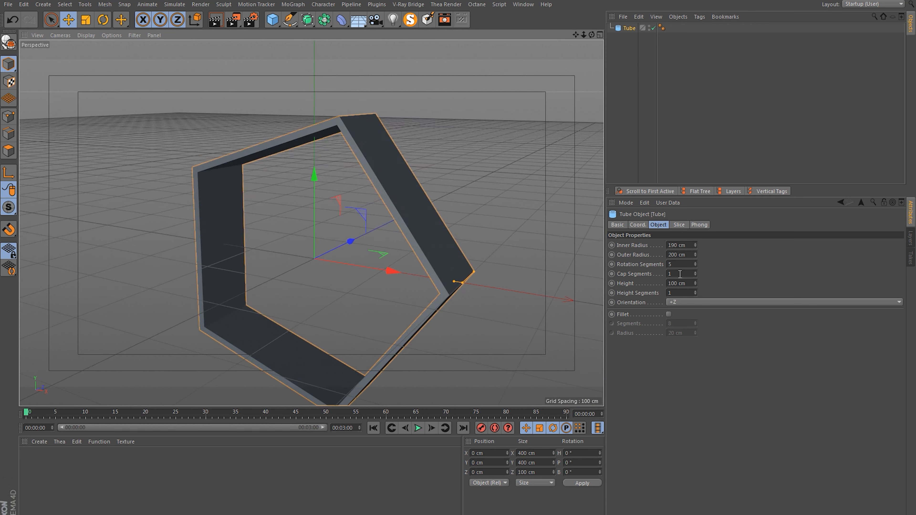
pyautogui.click(691, 284)
pyautogui.write('2')
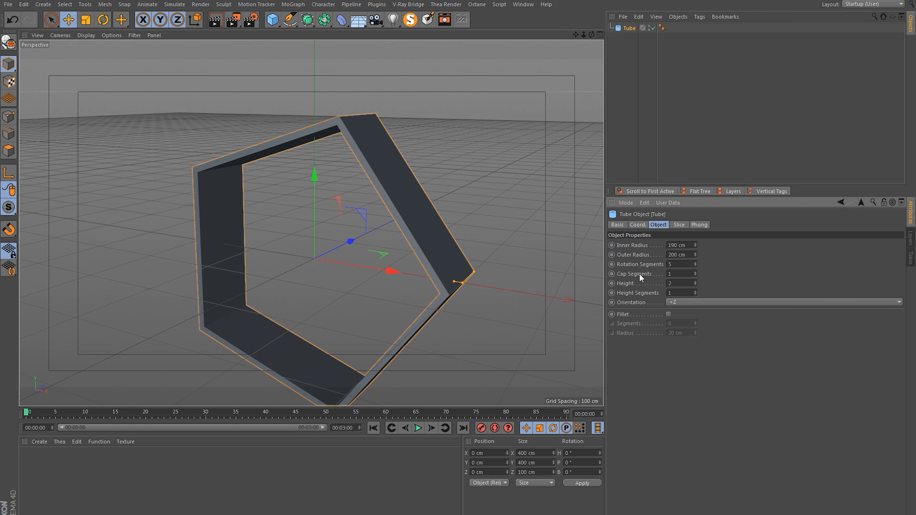
pyautogui.write('40')
pyautogui.press('Return')
# Add a Helix spline to the scene and rotate its pitch to -180°.
pyautogui.keyDown('alt'); pyautogui.moveTo(418, 216); pyautogui.dragTo(350, 235); pyautogui.keyUp('alt')
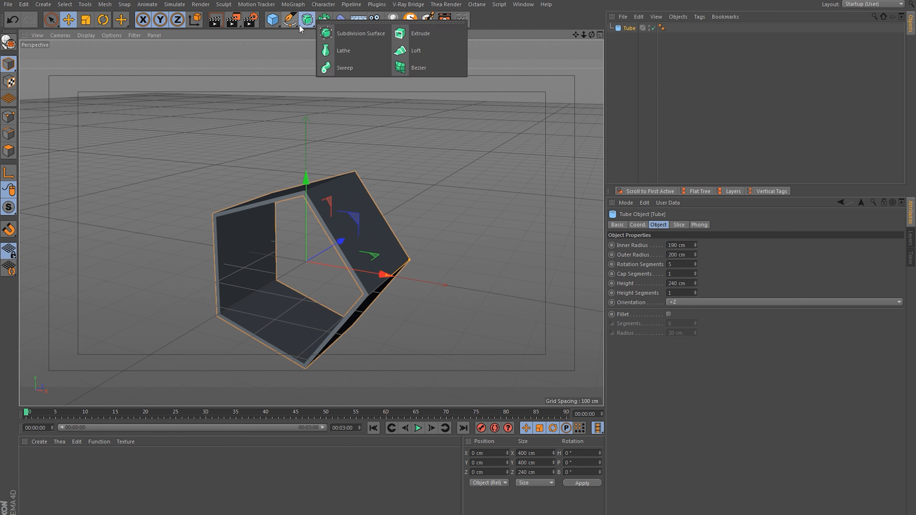
pyautogui.click(288, 24)
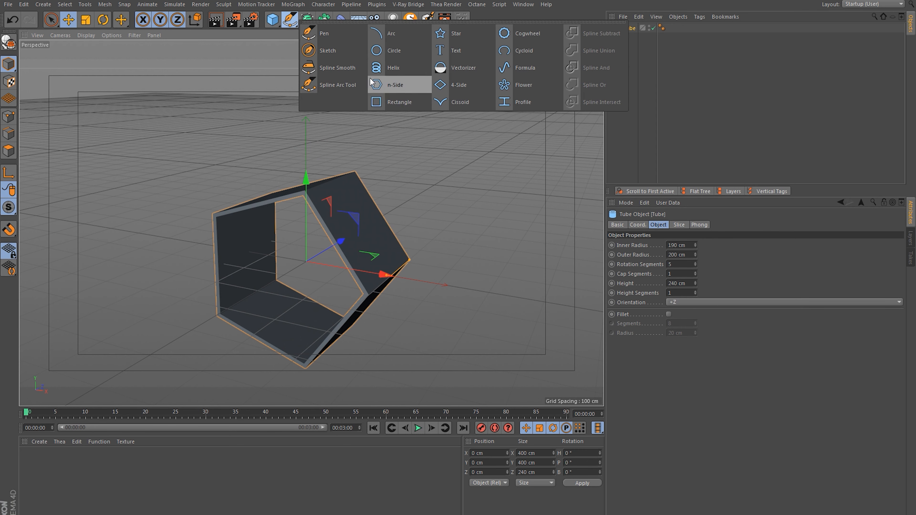
pyautogui.click(387, 67)
pyautogui.press('r')
pyautogui.moveTo(287, 262); pyautogui.dragTo(446, 299)
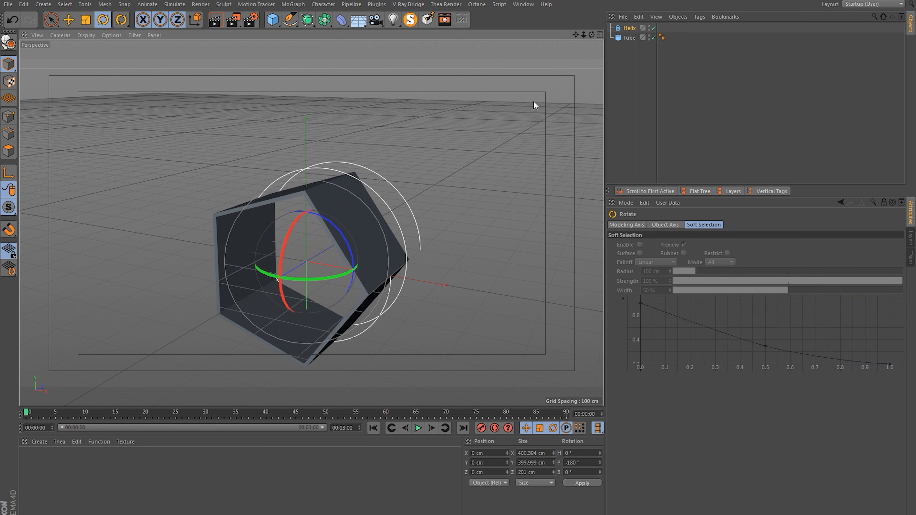
# Set the helix's height to 5000 cm and its end angle to 360°.
pyautogui.click(627, 28)
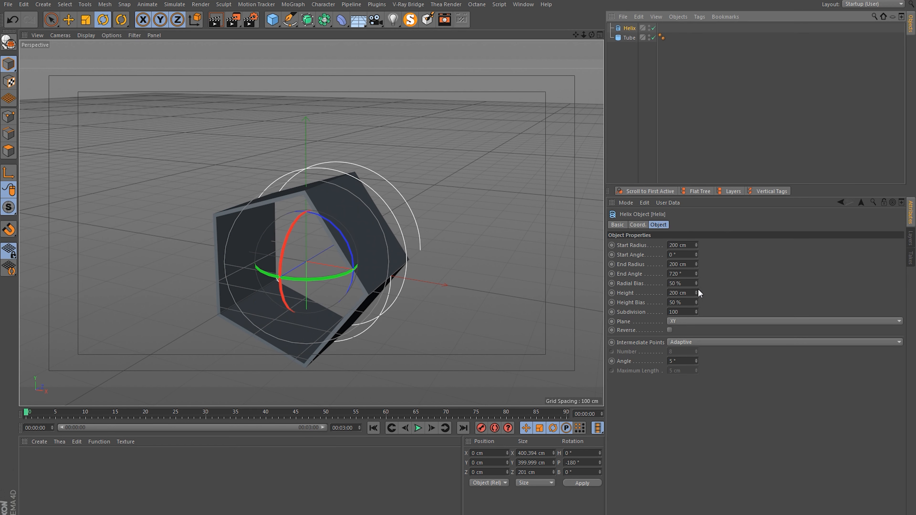
pyautogui.doubleClick(684, 293)
pyautogui.write('5000')
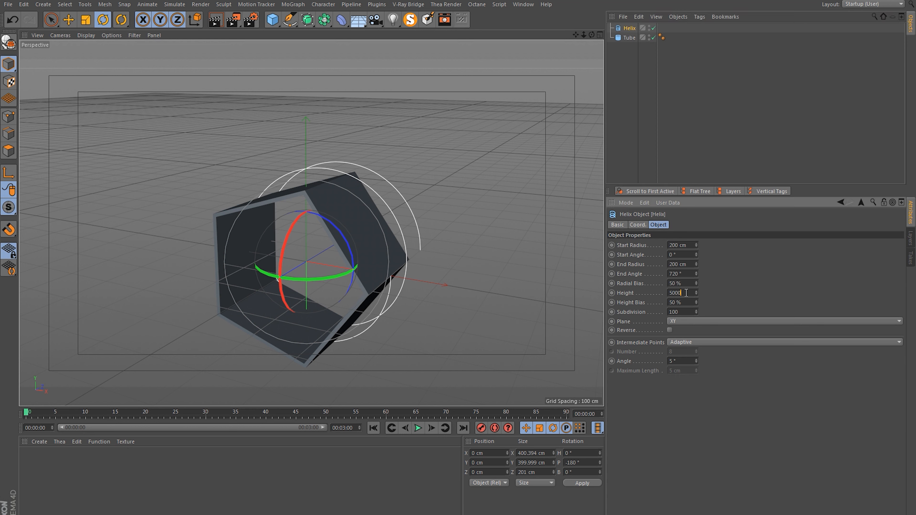
pyautogui.press('Return')
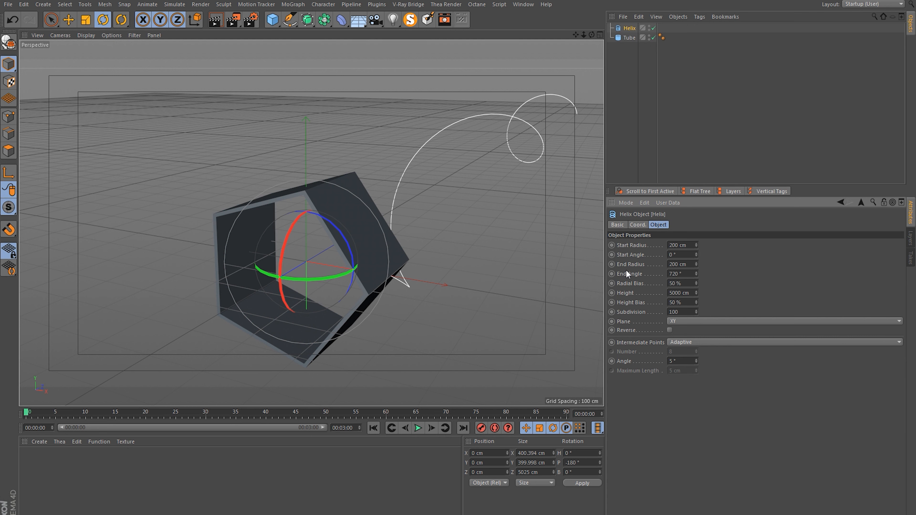
pyautogui.doubleClick(684, 272)
pyautogui.click(688, 273)
pyautogui.press('Return')
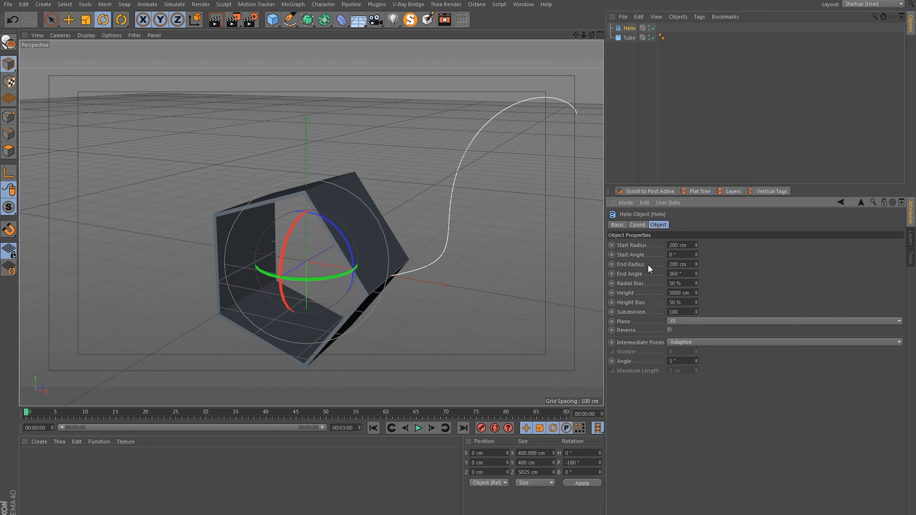
# Move the helix to X position -200 cm so its start lines up with the world origin.
pyautogui.keyDown('alt'); pyautogui.moveTo(334, 276); pyautogui.dragTo(353, 273); pyautogui.keyUp('alt')
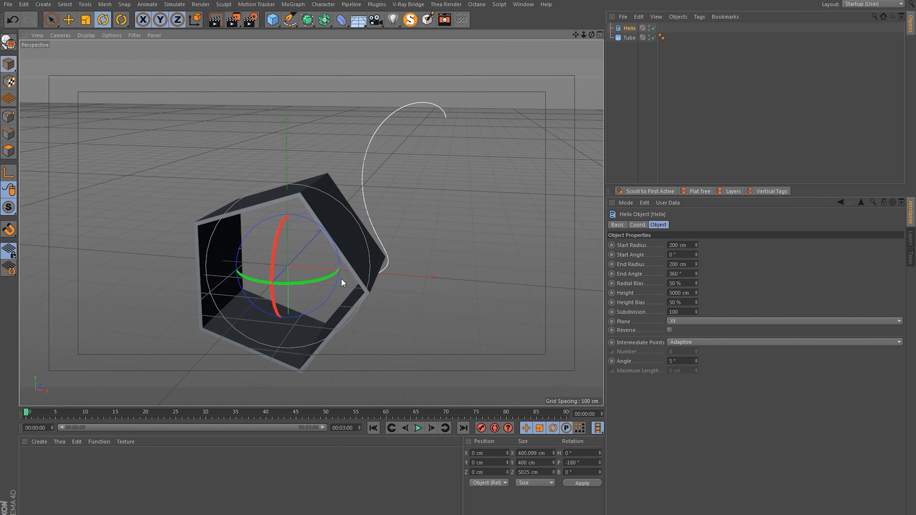
pyautogui.keyDown('alt'); pyautogui.moveTo(347, 276); pyautogui.dragTo(412, 286, button='right'); pyautogui.keyUp('alt')
pyautogui.press('space')
pyautogui.keyDown('alt'); pyautogui.moveTo(370, 278); pyautogui.dragTo(257, 260); pyautogui.keyUp('alt')
pyautogui.scroll(3, 272, 266)
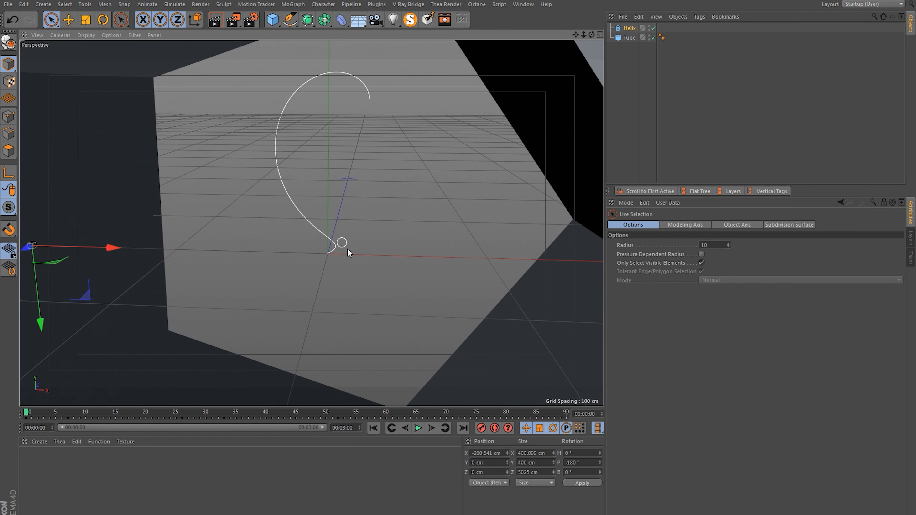
pyautogui.click(485, 453)
pyautogui.write('-200')
pyautogui.press('Return')
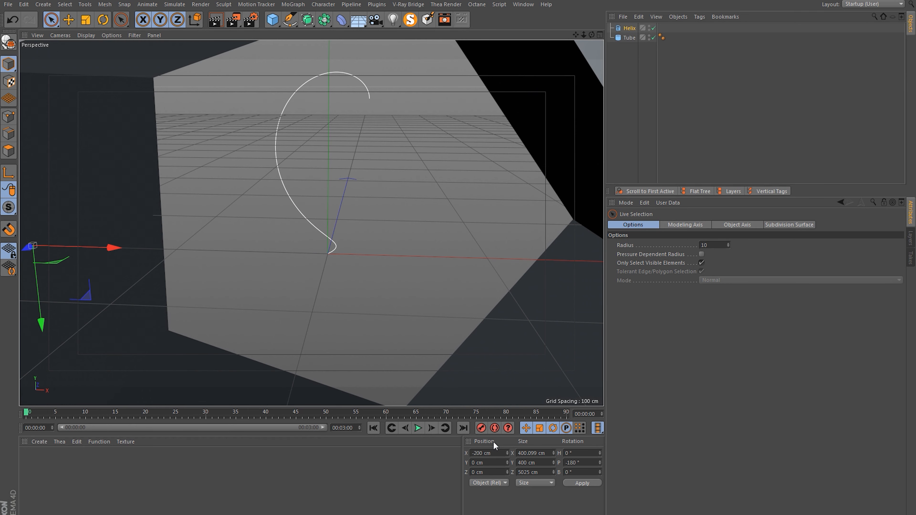
# Add a MoGraph Cloner and make the tube its child in the object hierarchy.
pyautogui.click(357, 195)
pyautogui.moveTo(321, 252)
pyautogui.keyDown('alt'); pyautogui.mouseDown(button='right')
pyautogui.moveTo(351, 231)
pyautogui.moveTo(336, 247)
pyautogui.mouseUp(button='right'); pyautogui.keyUp('alt')
pyautogui.moveTo(341, 260)
pyautogui.keyDown('alt'); pyautogui.mouseDown()
pyautogui.moveTo(296, 257)
pyautogui.moveTo(352, 261)
pyautogui.mouseUp(); pyautogui.keyUp('alt')
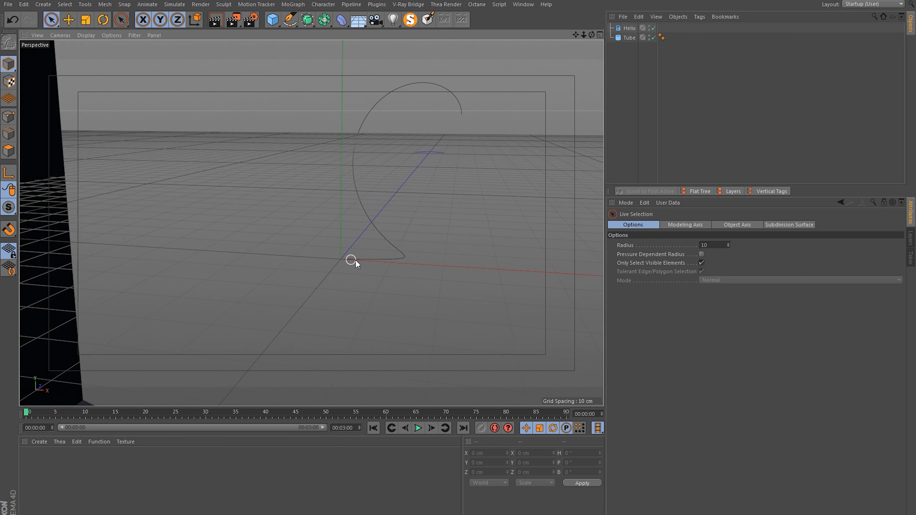
pyautogui.keyDown('alt'); pyautogui.moveTo(351, 260); pyautogui.dragTo(180, 273, button='right'); pyautogui.keyUp('alt')
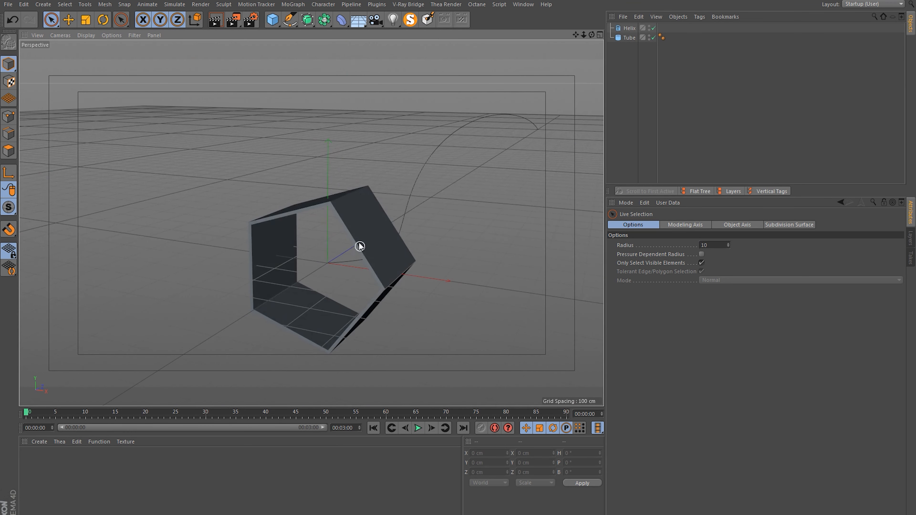
pyautogui.keyDown('alt'); pyautogui.moveTo(361, 247); pyautogui.dragTo(354, 209, button='right'); pyautogui.keyUp('alt')
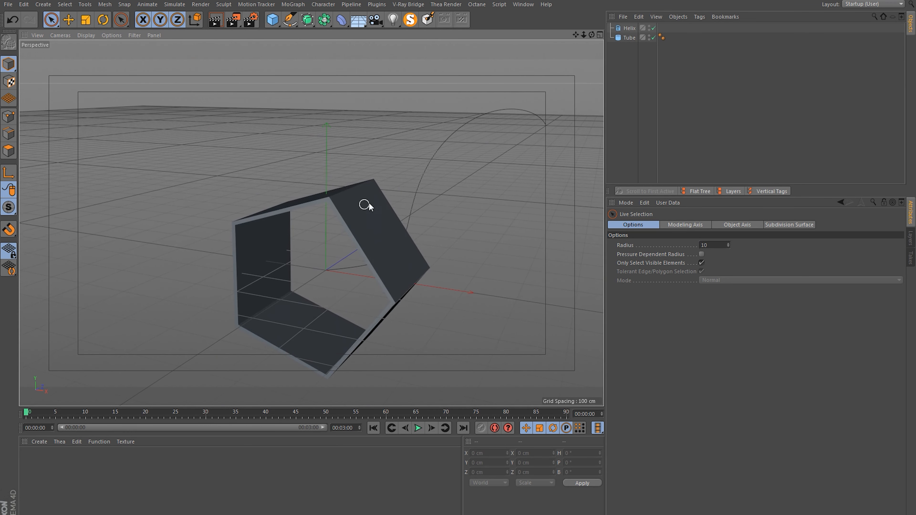
pyautogui.click(630, 28)
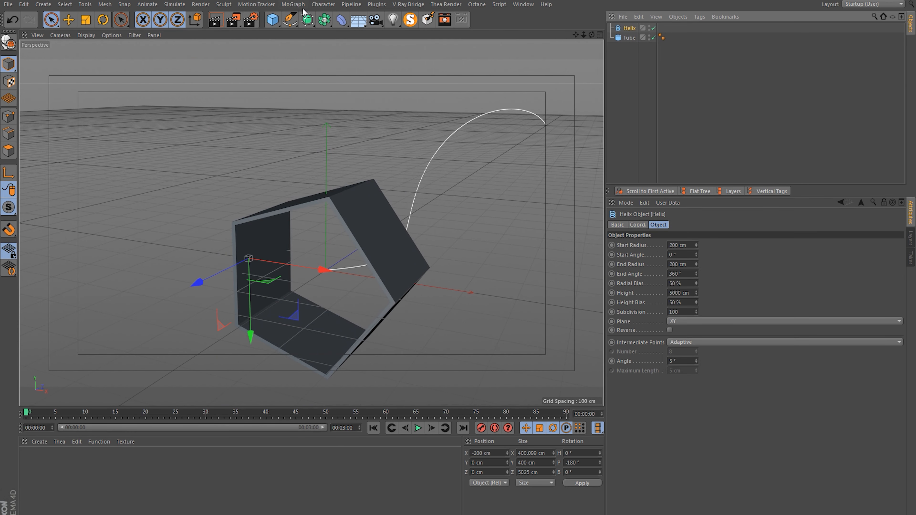
pyautogui.click(293, 4)
pyautogui.click(318, 108)
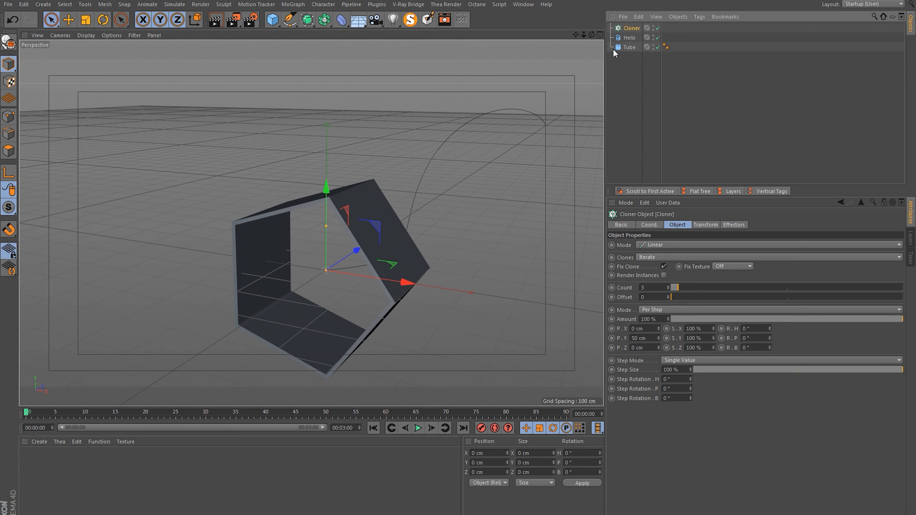
pyautogui.moveTo(631, 27); pyautogui.dragTo(638, 24)
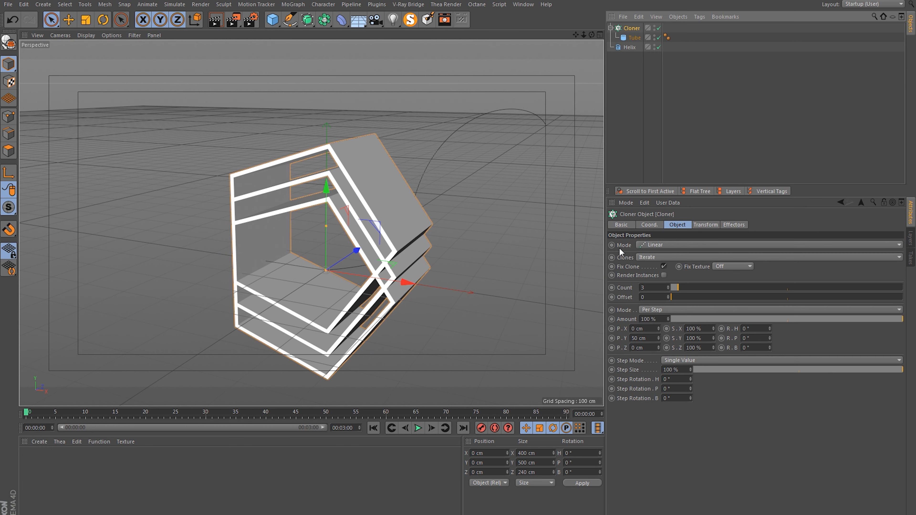
# Set the cloner to Object mode and assign the helix as the object its clones follow.
pyautogui.click(651, 245)
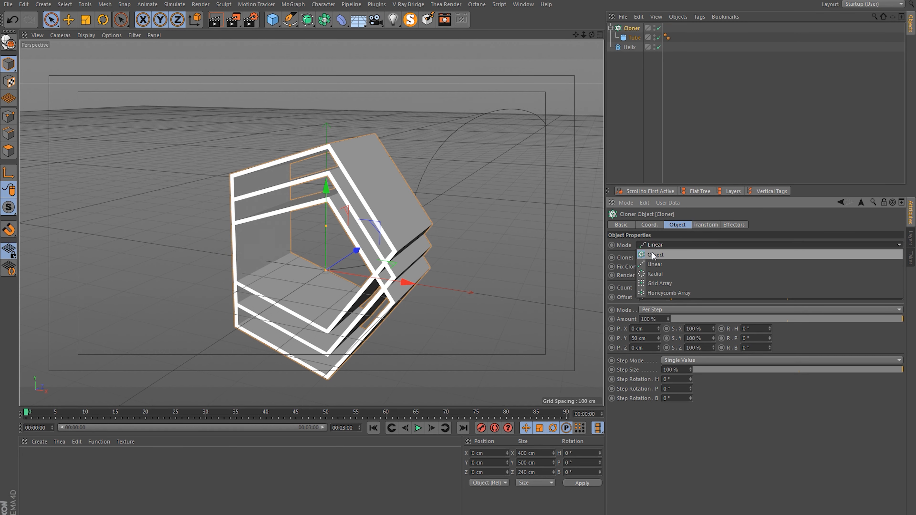
pyautogui.click(655, 256)
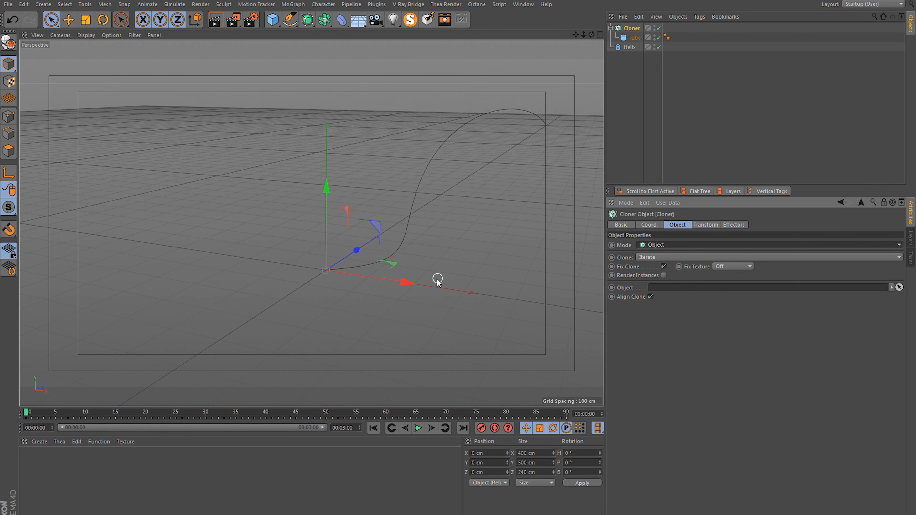
pyautogui.click(630, 48)
pyautogui.moveTo(632, 51); pyautogui.dragTo(668, 288)
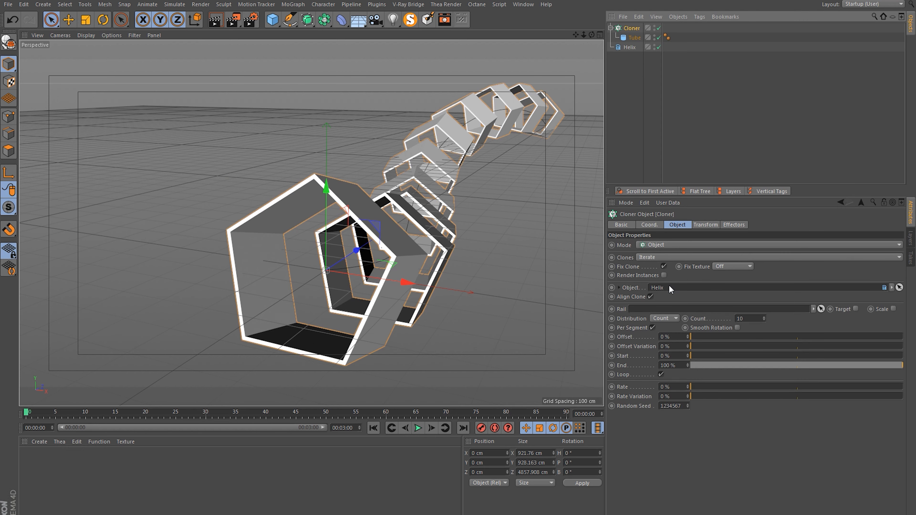
# Set the cloner's count to 20 so the tube segments fill the helix.
pyautogui.scroll(-3, 321, 251)
pyautogui.scroll(2, 321, 251)
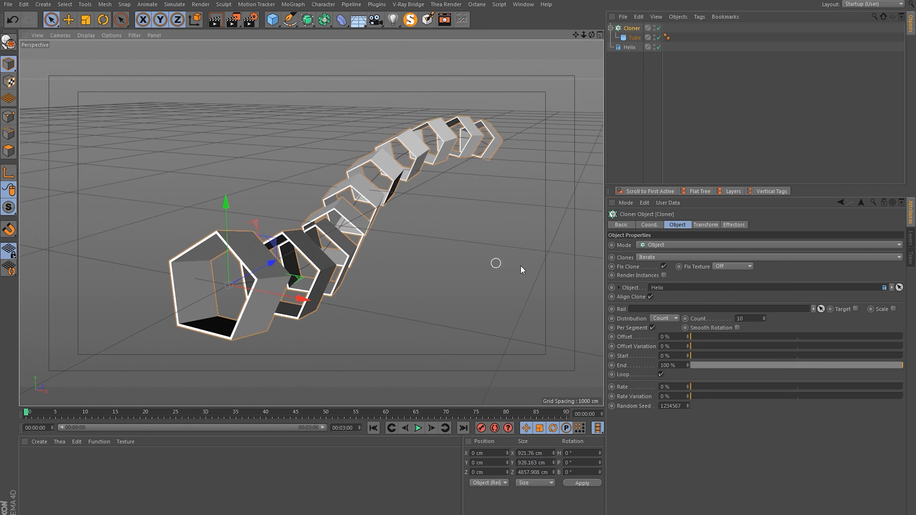
pyautogui.doubleClick(757, 318)
pyautogui.write('20')
pyautogui.press('Return')
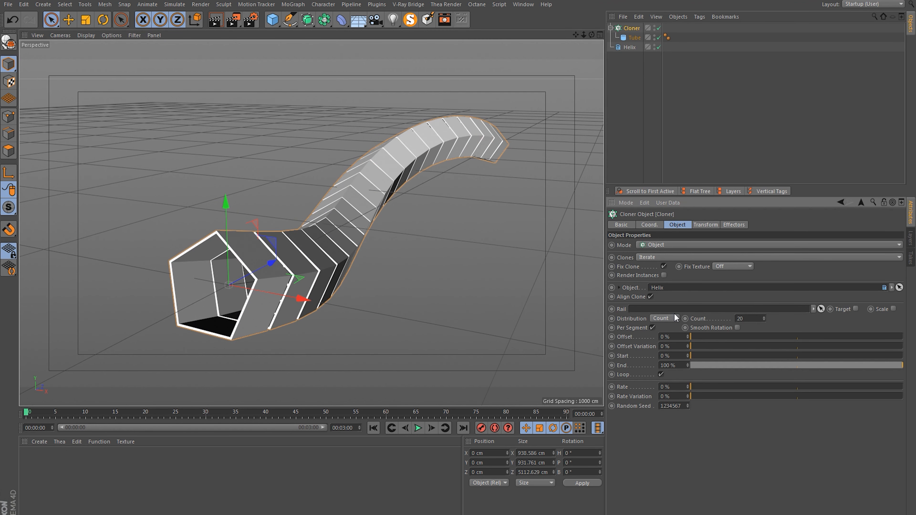
# Examine the cloned tunnel from several angles to check its shape and the joints between segments.
pyautogui.scroll(2, 324, 262)
pyautogui.moveTo(299, 258)
pyautogui.keyDown('alt'); pyautogui.mouseDown()
pyautogui.moveTo(233, 241)
pyautogui.moveTo(367, 244)
pyautogui.moveTo(342, 243)
pyautogui.mouseUp(); pyautogui.keyUp('alt')
pyautogui.moveTo(430, 171)
pyautogui.keyDown('alt'); pyautogui.mouseDown()
pyautogui.moveTo(440, 193)
pyautogui.moveTo(338, 225)
pyautogui.mouseUp(); pyautogui.keyUp('alt')
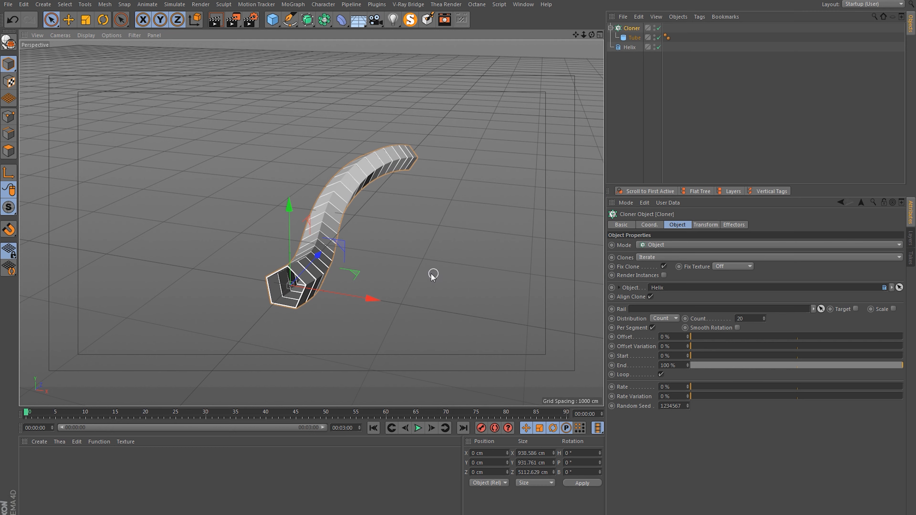
pyautogui.moveTo(317, 260)
pyautogui.keyDown('alt'); pyautogui.mouseDown()
pyautogui.moveTo(296, 254)
pyautogui.moveTo(408, 231)
pyautogui.mouseUp(); pyautogui.keyUp('alt')
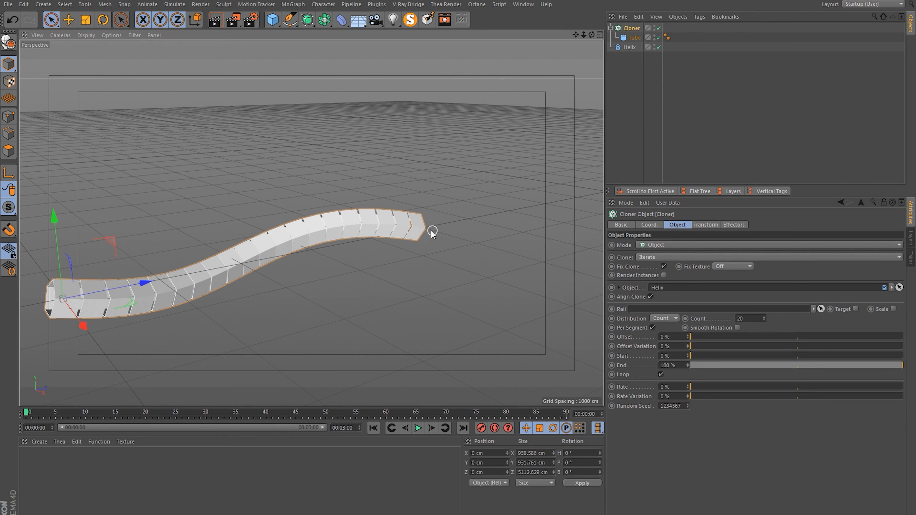
pyautogui.keyDown('alt'); pyautogui.moveTo(432, 233); pyautogui.dragTo(452, 201); pyautogui.keyUp('alt')
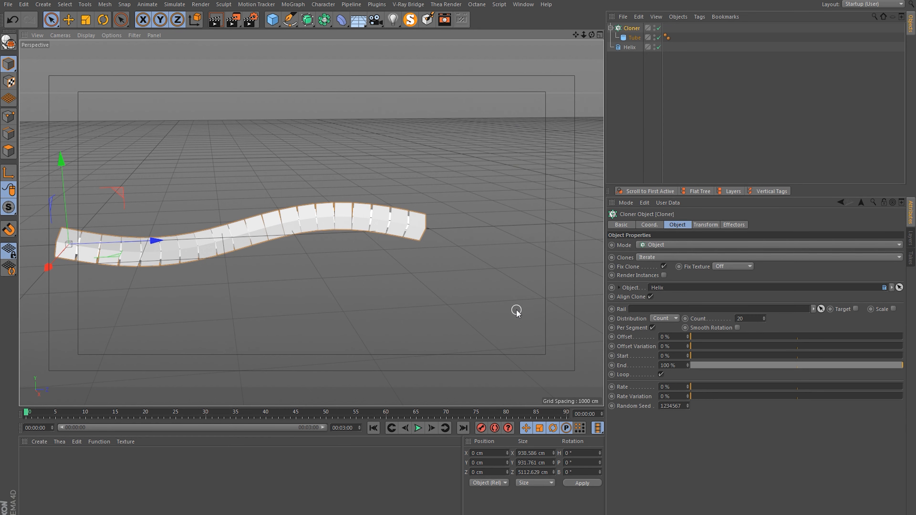
pyautogui.click(490, 258)
pyautogui.keyDown('alt'); pyautogui.moveTo(213, 242); pyautogui.dragTo(296, 264, button='middle'); pyautogui.keyUp('alt')
pyautogui.keyDown('alt'); pyautogui.moveTo(296, 264); pyautogui.dragTo(400, 269); pyautogui.keyUp('alt')
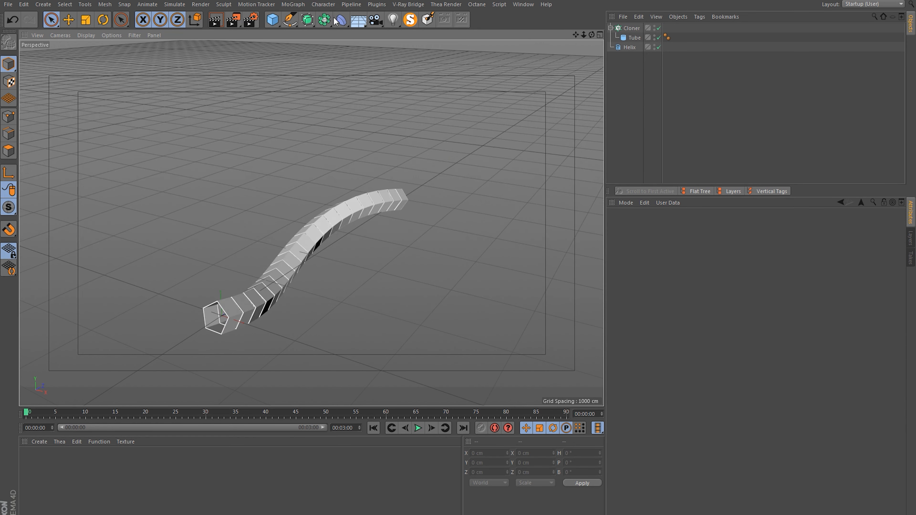
# Group the cloner under a new Null object.
pyautogui.click(326, 25)
pyautogui.click(637, 30)
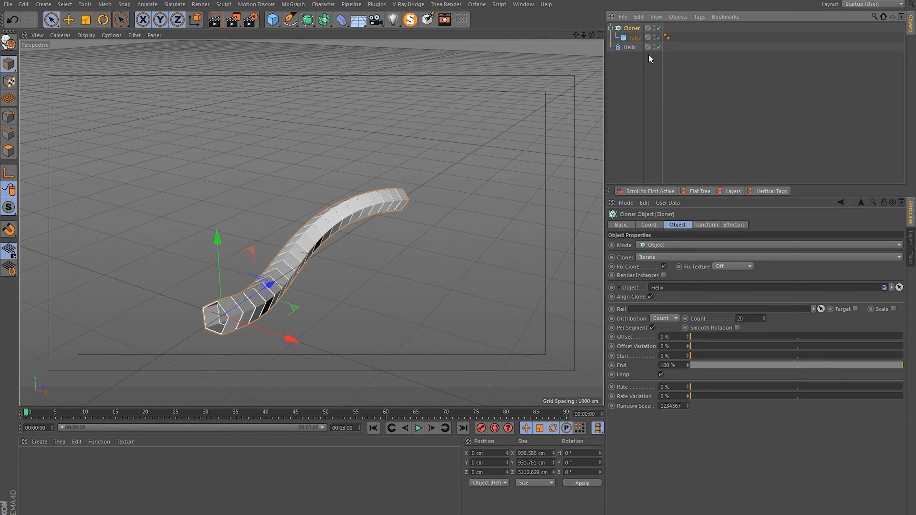
pyautogui.click(43, 4)
pyautogui.moveTo(55, 19)
pyautogui.keyDown('alt'); pyautogui.click(103, 23); pyautogui.keyUp('alt')
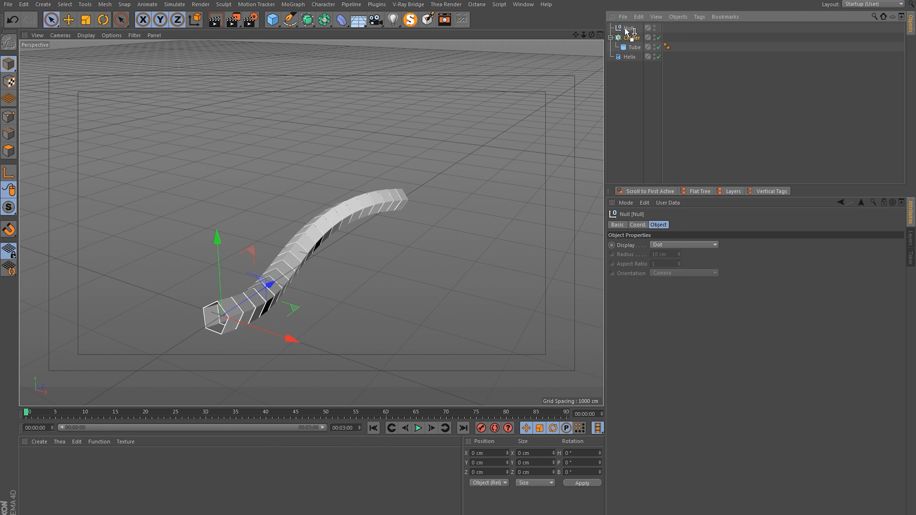
# Create an Instance of the null and enable its Render Instance option.
pyautogui.click(325, 19)
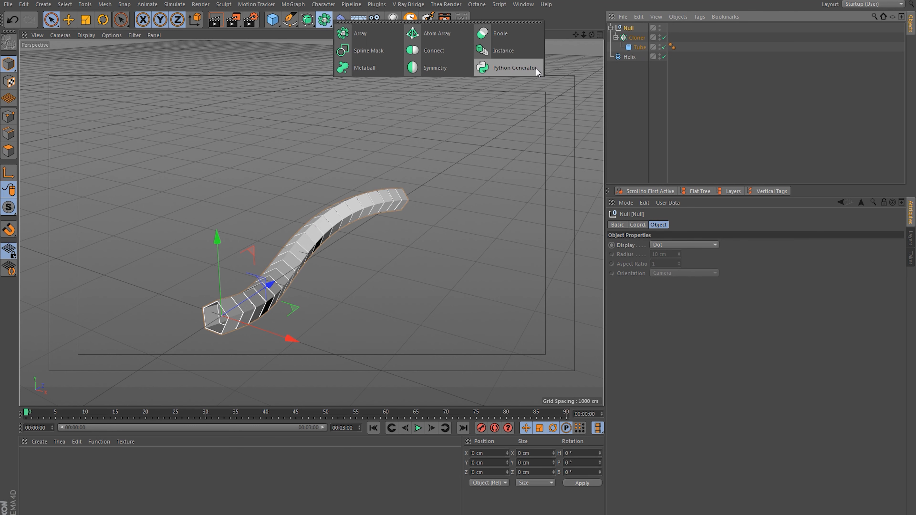
pyautogui.click(497, 50)
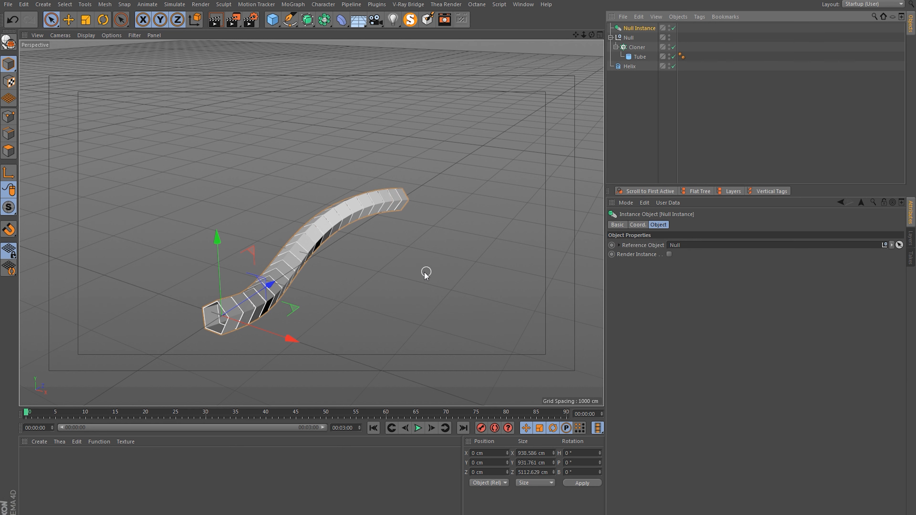
pyautogui.moveTo(262, 331); pyautogui.dragTo(373, 337)
pyautogui.hotkey('ctrl', 'z')
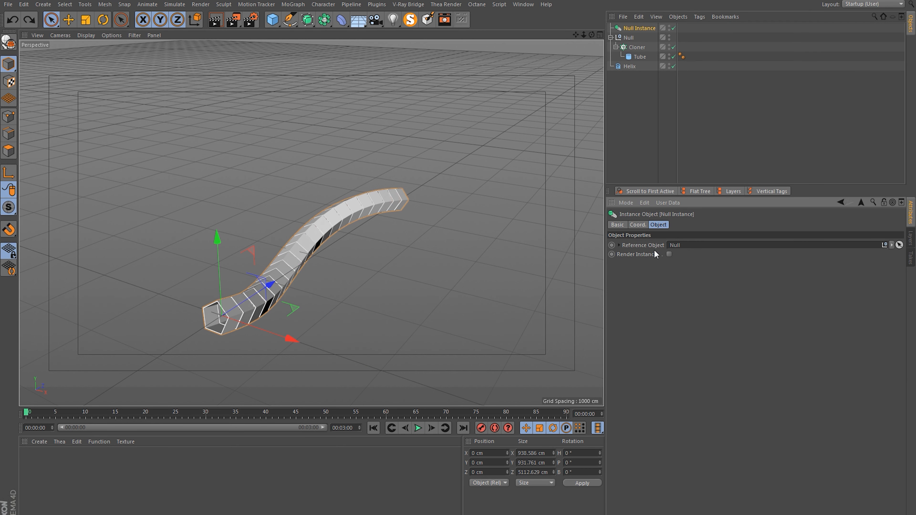
pyautogui.click(670, 254)
# Test the instance by offsetting it about 895 cm in X and changing the cloner's count to 18 and back to 20.
pyautogui.moveTo(247, 323); pyautogui.dragTo(339, 341)
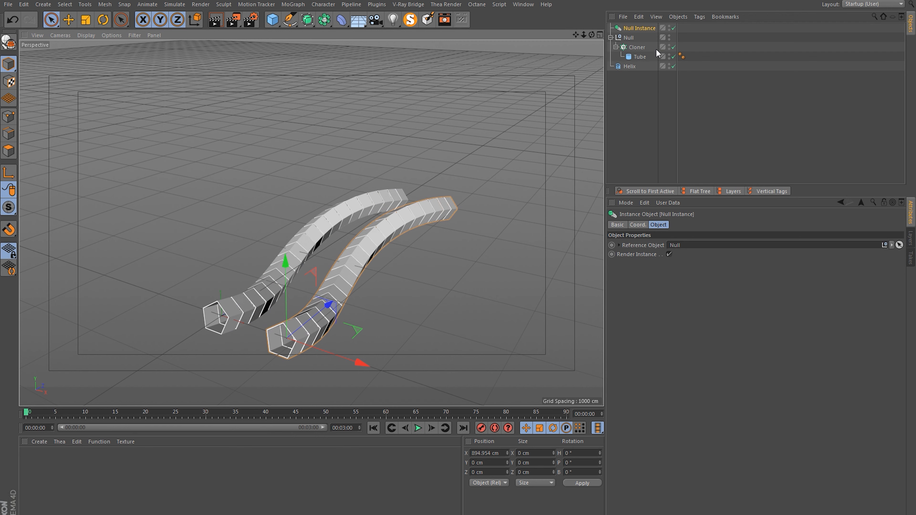
pyautogui.click(638, 48)
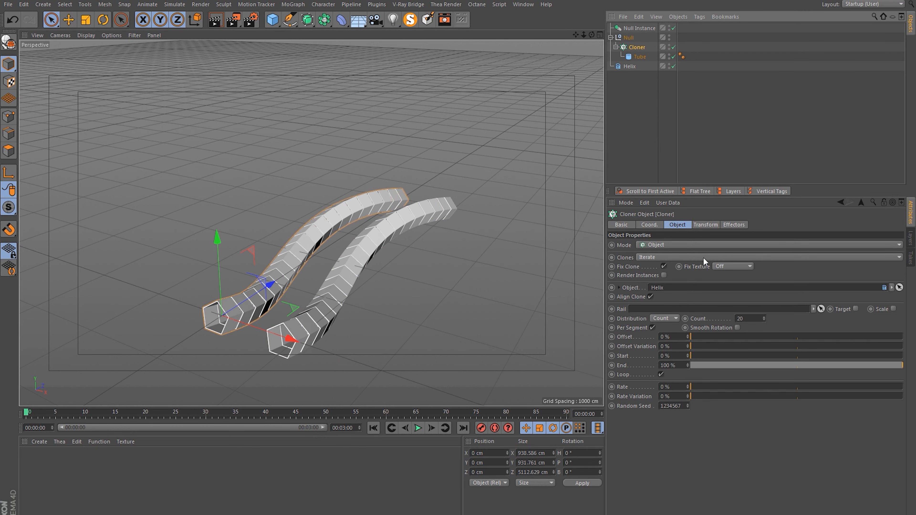
pyautogui.click(765, 322)
pyautogui.click(765, 321)
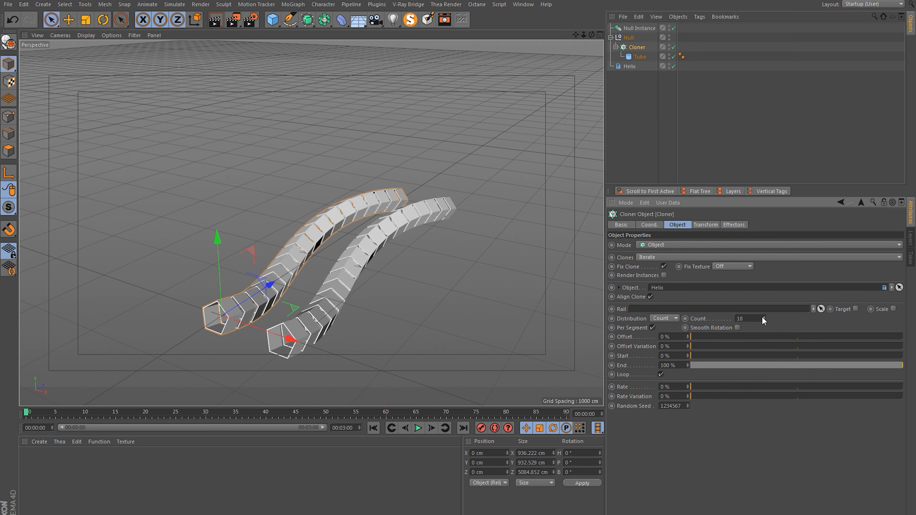
pyautogui.click(763, 317)
pyautogui.click(764, 316)
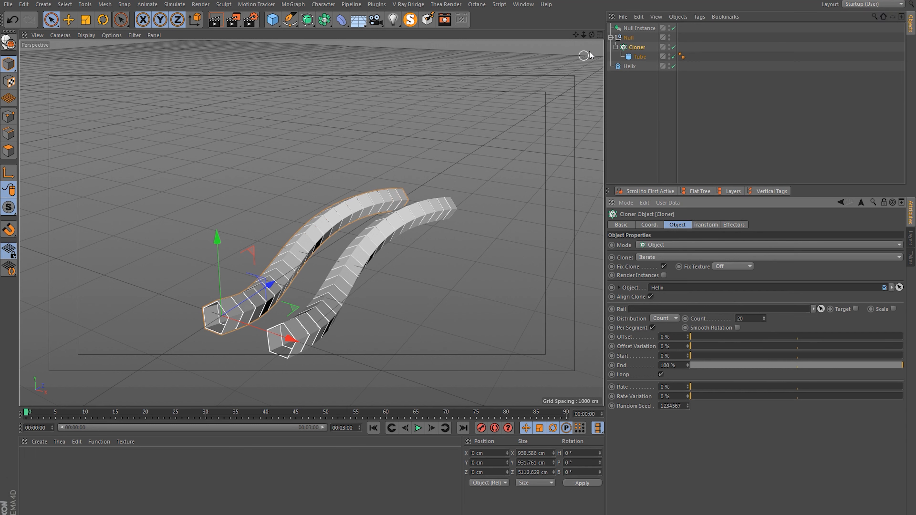
# Position the null instance at X 0 cm and Z 5000 cm so it continues from the end of the original tunnel.
pyautogui.click(624, 29)
pyautogui.doubleClick(487, 453)
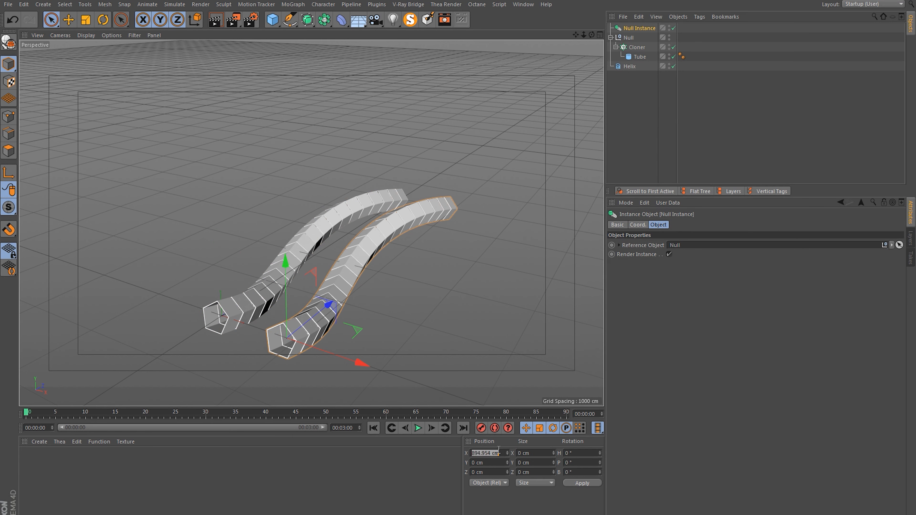
pyautogui.write('0')
pyautogui.press('Return')
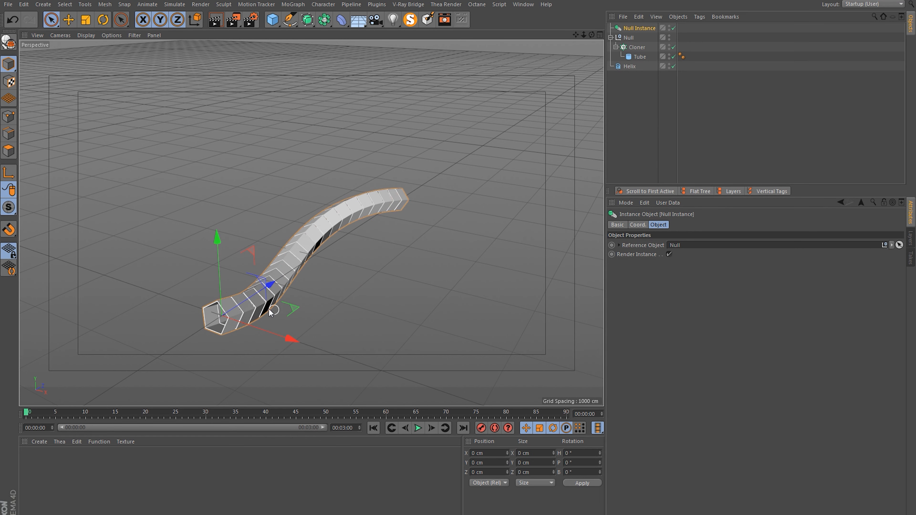
pyautogui.keyDown('alt'); pyautogui.moveTo(268, 307); pyautogui.dragTo(272, 273); pyautogui.keyUp('alt')
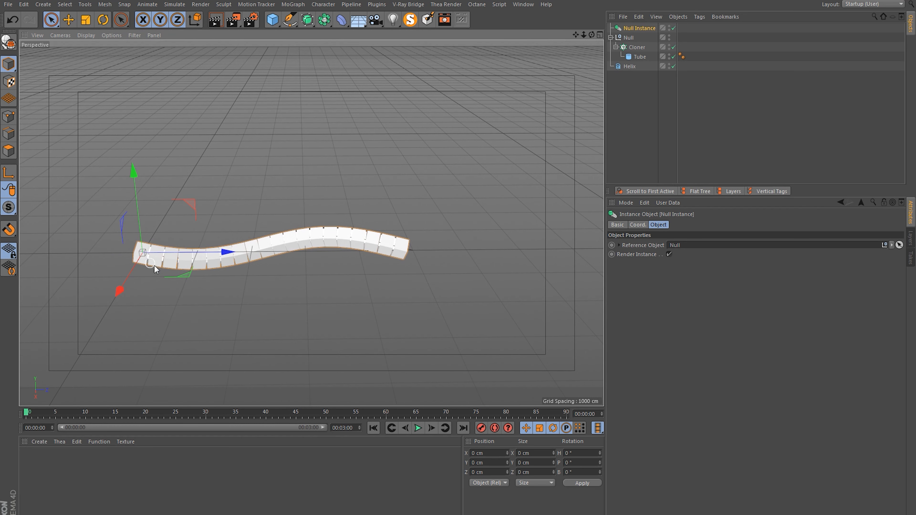
pyautogui.moveTo(187, 260); pyautogui.dragTo(443, 244)
pyautogui.keyDown('alt'); pyautogui.moveTo(412, 252); pyautogui.dragTo(333, 251, button='middle'); pyautogui.keyUp('alt')
pyautogui.keyDown('alt'); pyautogui.moveTo(333, 252); pyautogui.dragTo(397, 253, button='right'); pyautogui.keyUp('alt')
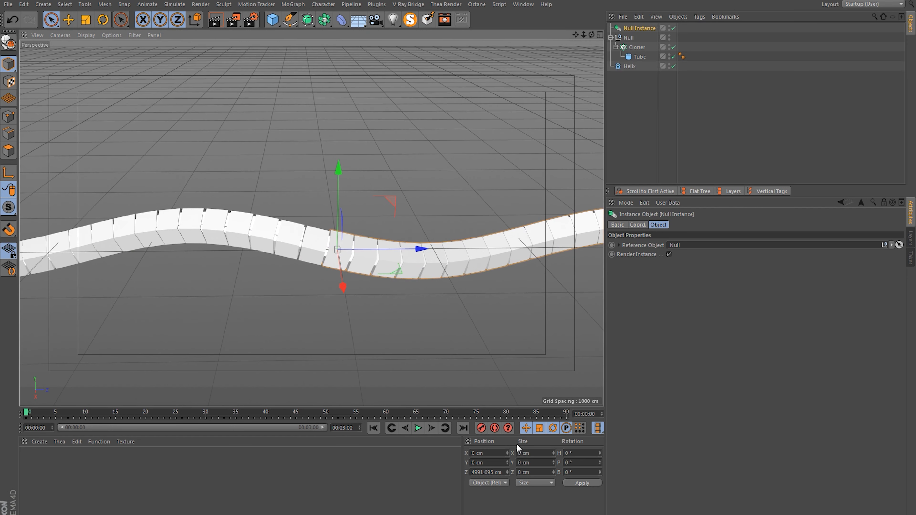
pyautogui.click(493, 471)
pyautogui.write('5')
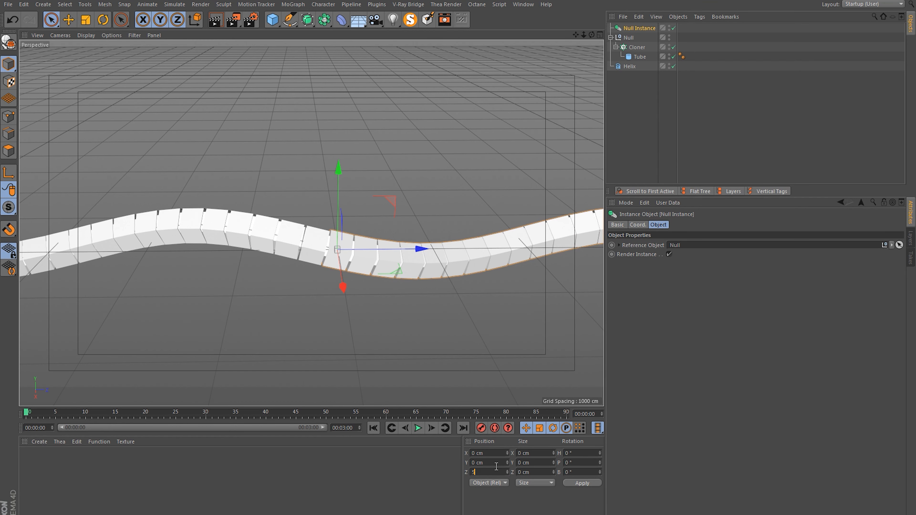
pyautogui.write('000')
pyautogui.press('Return')
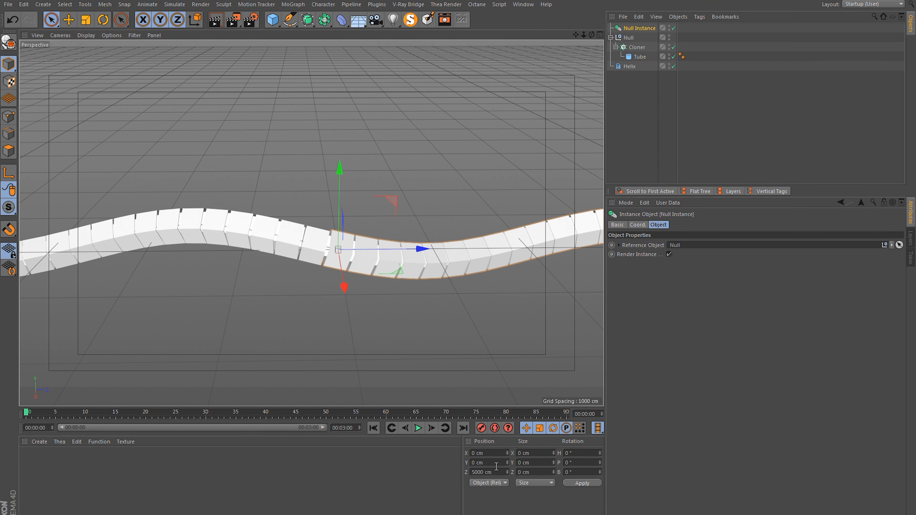
pyautogui.click(360, 307)
# Duplicate the helix spline and open the copy's name for editing.
pyautogui.keyDown('alt'); pyautogui.moveTo(333, 240); pyautogui.dragTo(219, 242); pyautogui.keyUp('alt')
pyautogui.keyDown('alt'); pyautogui.moveTo(327, 252); pyautogui.dragTo(415, 188); pyautogui.keyUp('alt')
pyautogui.keyDown('ctrl'); pyautogui.moveTo(635, 66); pyautogui.dragTo(635, 95); pyautogui.keyUp('ctrl')
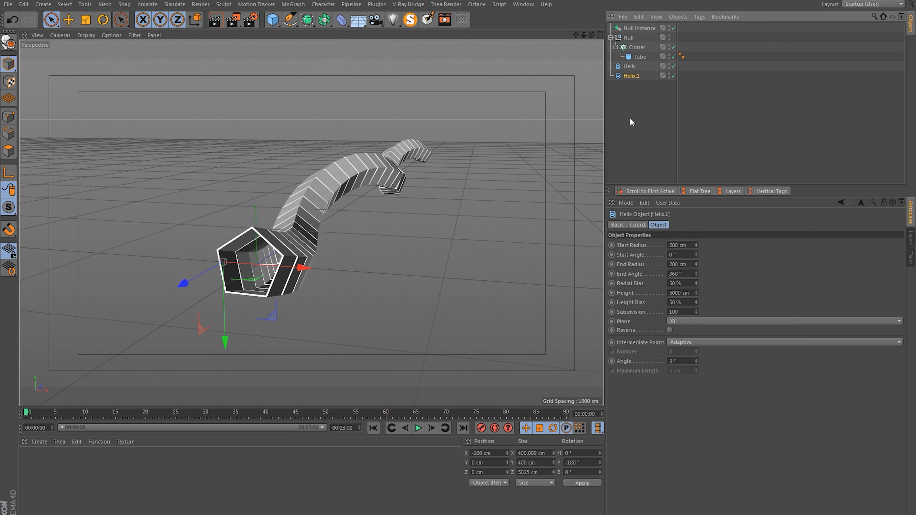
pyautogui.doubleClick(635, 76)
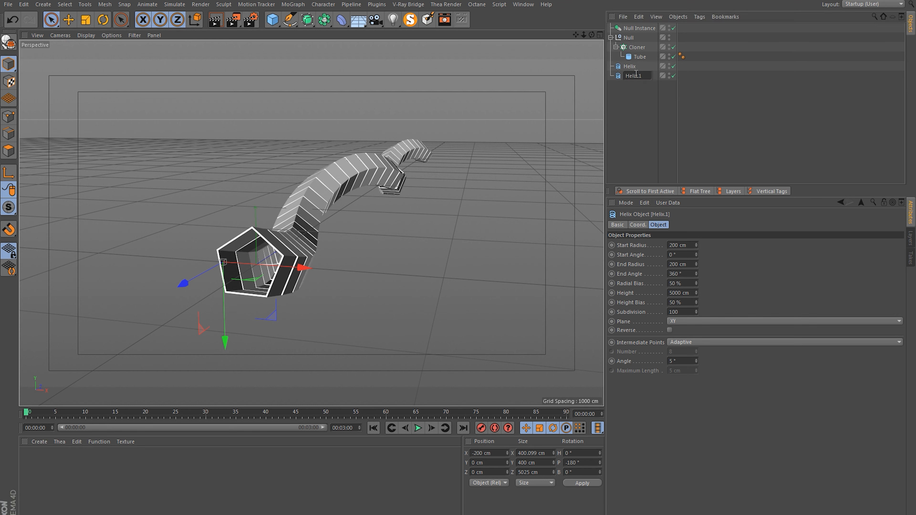
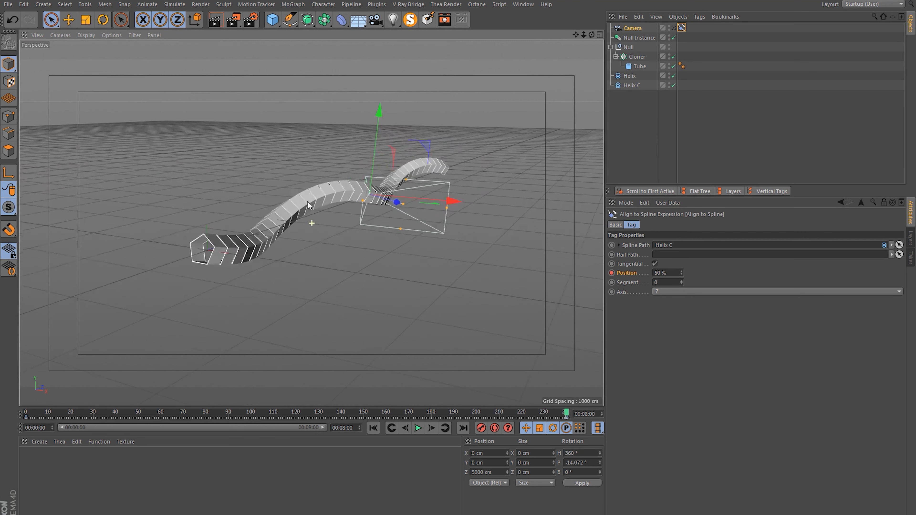
# Play the camera's animation along the spline from the first frame.
pyautogui.click(373, 428)
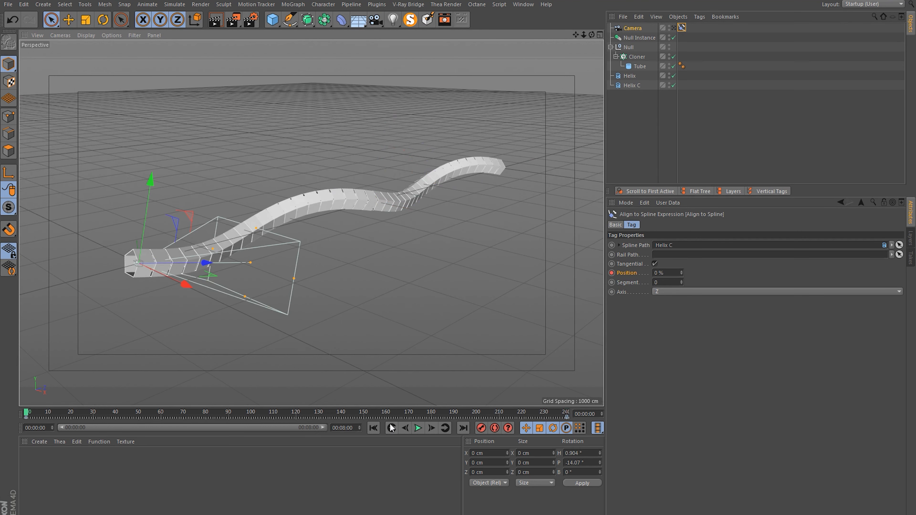
pyautogui.click(419, 429)
# Make the Align to Spline position keyframes linear in the Timeline's Dope Sheet, and close the Timeline.
pyautogui.click(518, 5)
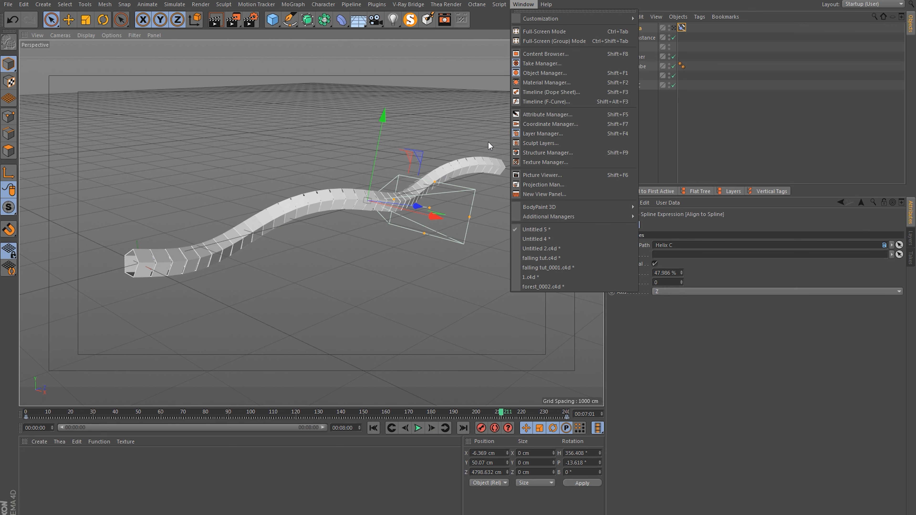
pyautogui.click(534, 92)
pyautogui.click(105, 149)
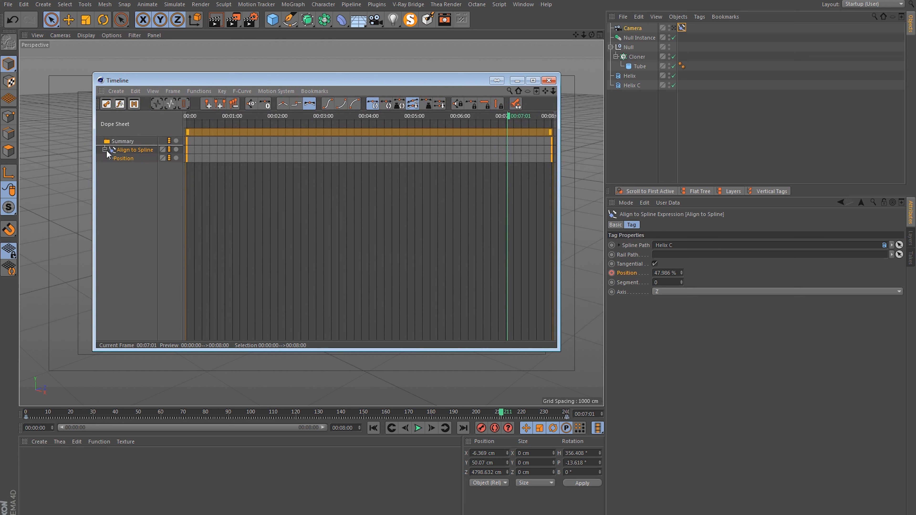
pyautogui.click(109, 159)
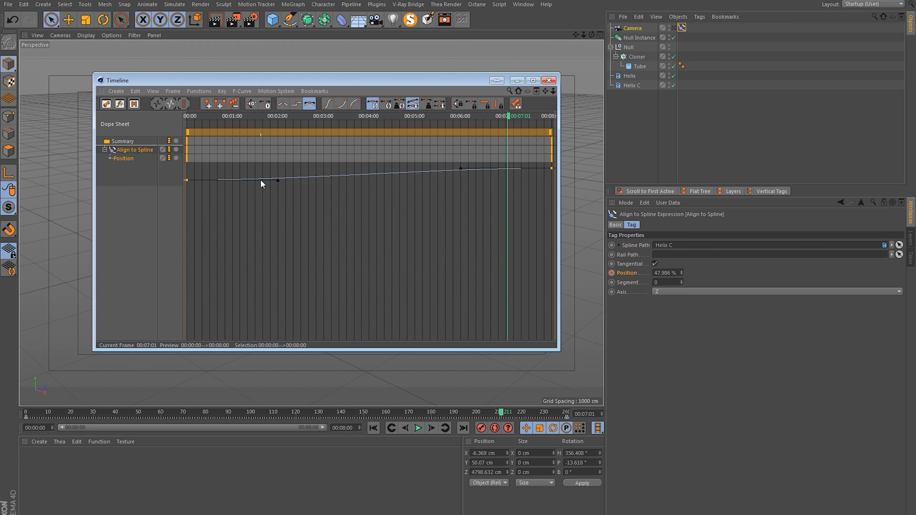
pyautogui.click(283, 106)
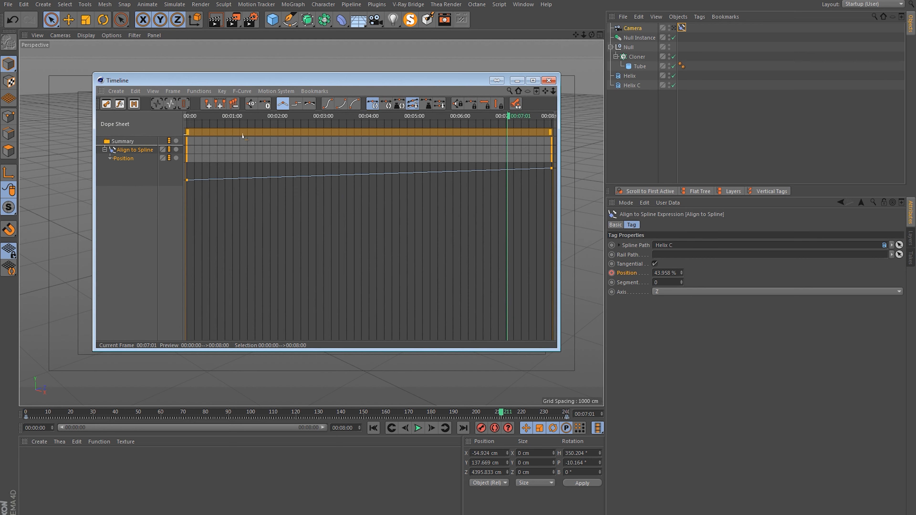
pyautogui.click(549, 80)
# Replay the camera move from the start to check that it travels at constant speed.
pyautogui.click(373, 428)
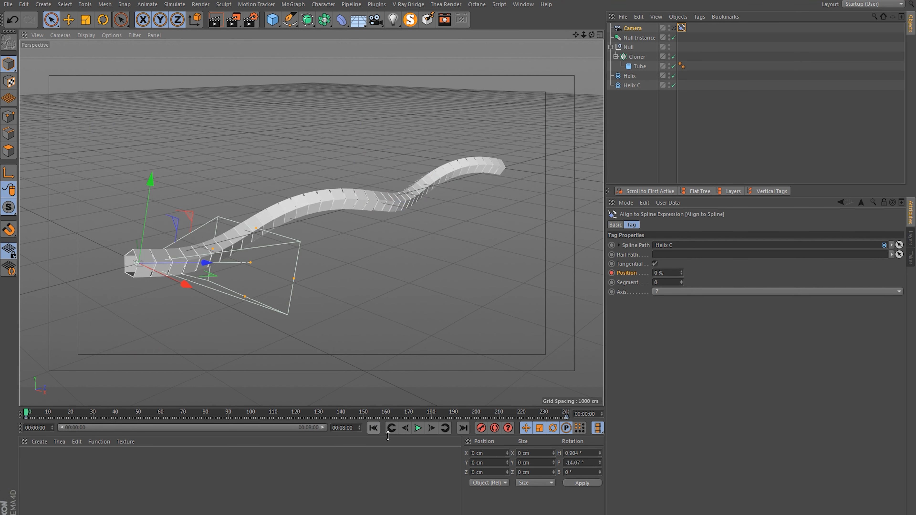
pyautogui.click(418, 429)
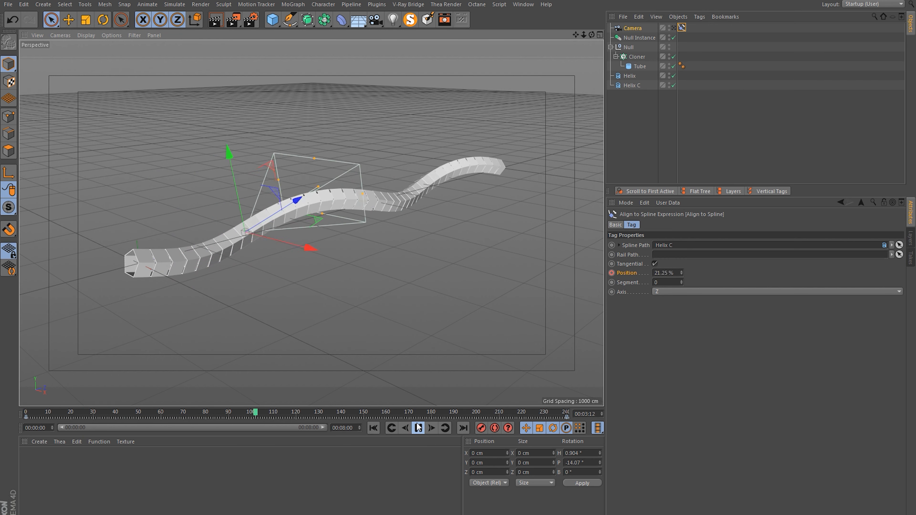
pyautogui.hotkey('alt', 'Tab')
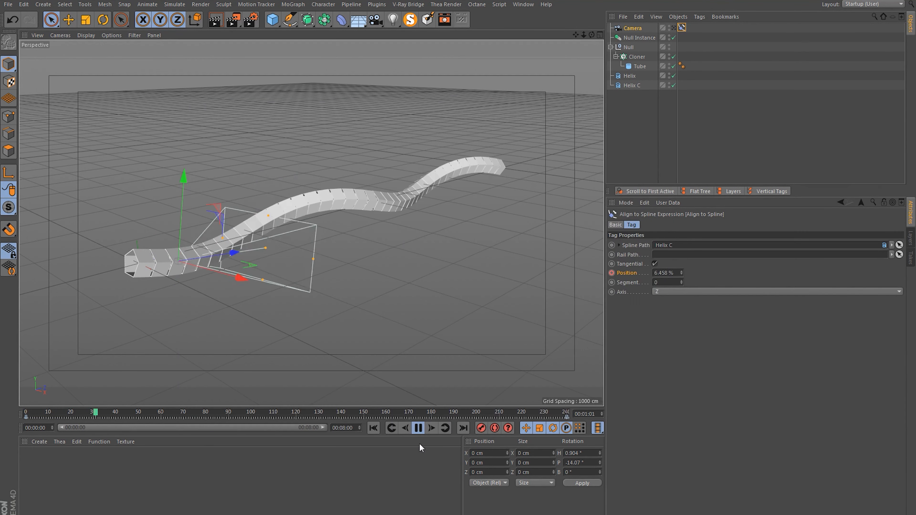
# Stop playback, look through the camera and set its focal length to 24 mm.
pyautogui.click(418, 428)
pyautogui.click(674, 28)
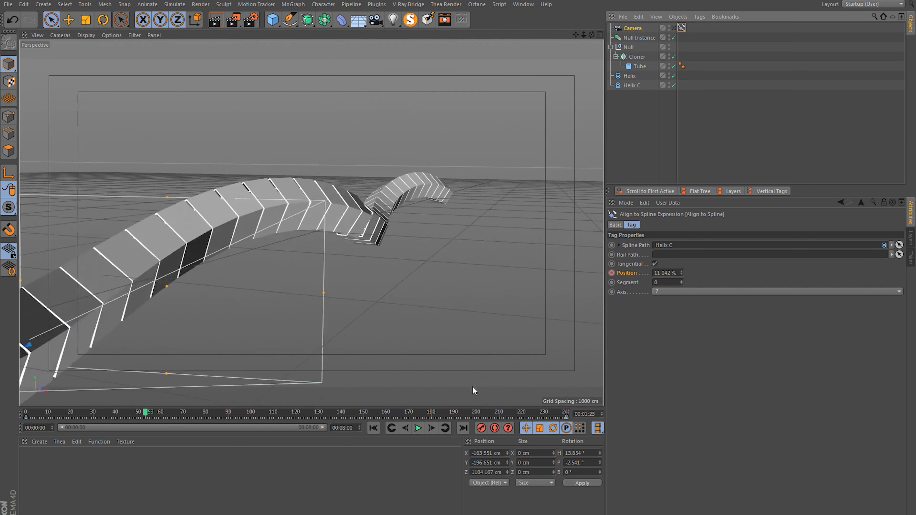
pyautogui.click(636, 31)
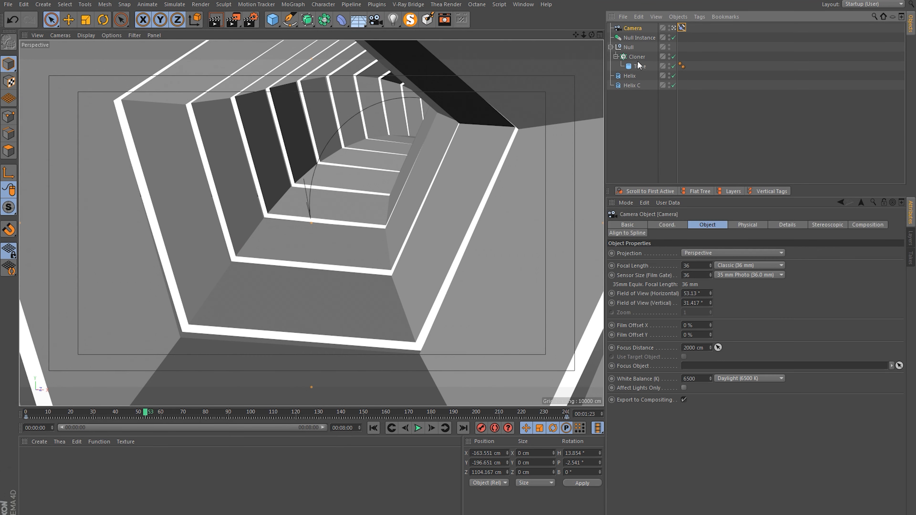
pyautogui.click(698, 268)
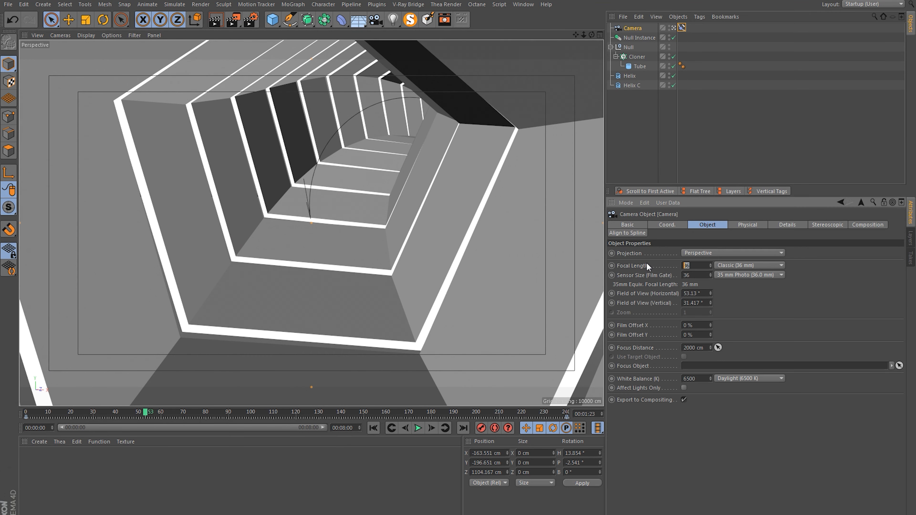
pyautogui.write('24')
pyautogui.press('Return')
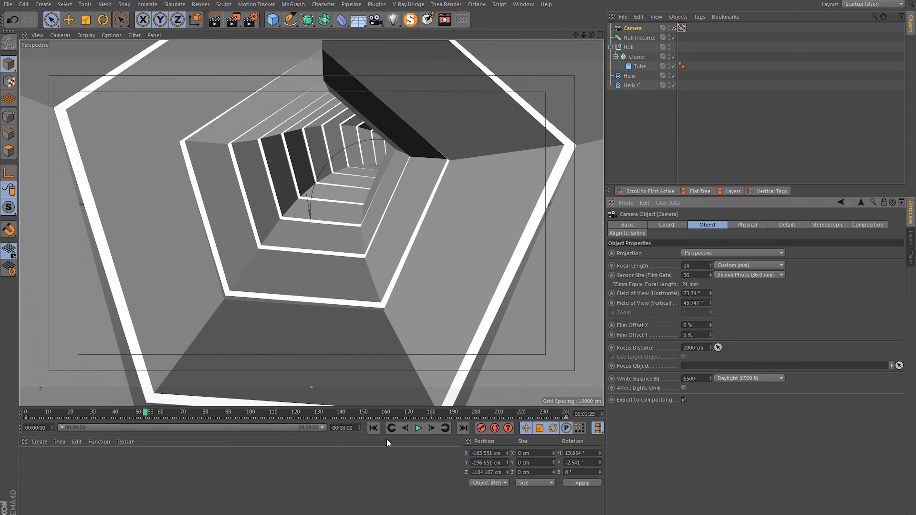
# Play the fly-through from the first frame through the camera, stop it and go to frame 207.
pyautogui.click(373, 428)
pyautogui.click(418, 428)
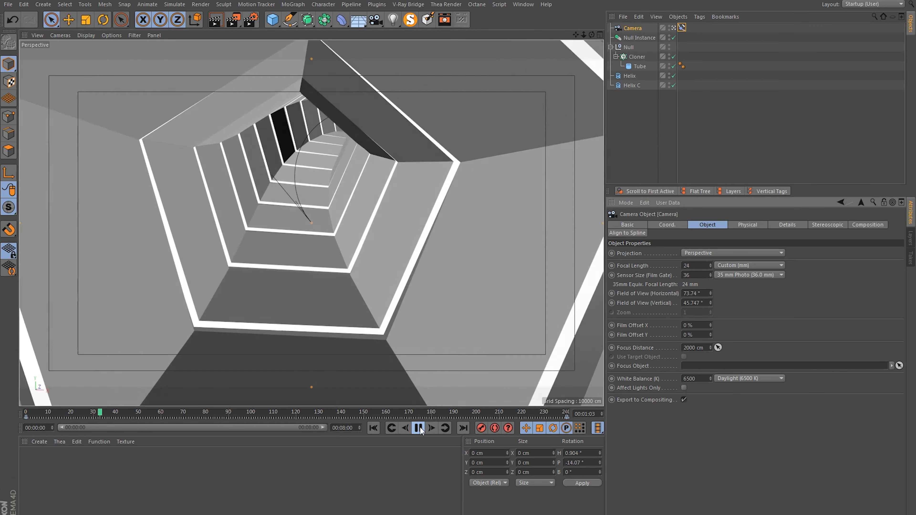
pyautogui.click(418, 428)
pyautogui.moveTo(495, 416)
pyautogui.mouseDown()
pyautogui.moveTo(569, 415)
pyautogui.moveTo(457, 404)
pyautogui.moveTo(493, 408)
pyautogui.mouseUp()
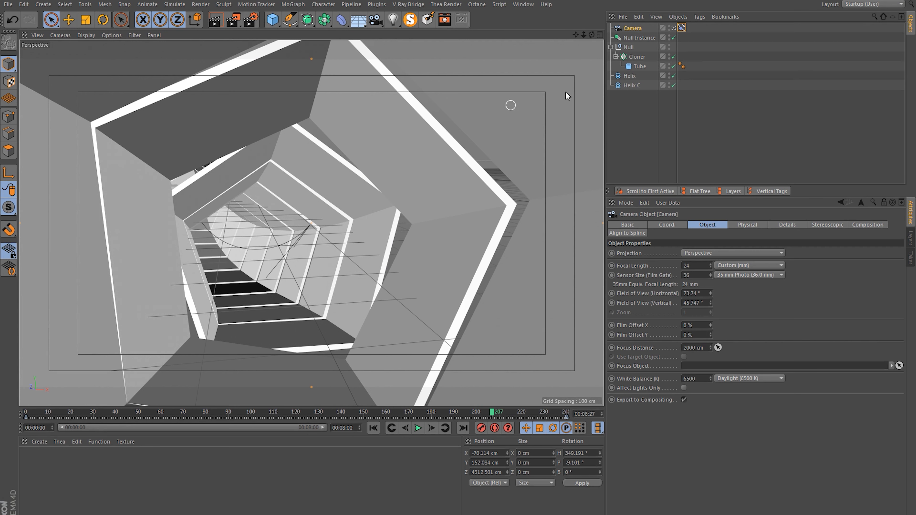
# Leave the camera view and examine how the Cloner's tubes are oriented along the helix at the tunnel's open end.
pyautogui.click(674, 29)
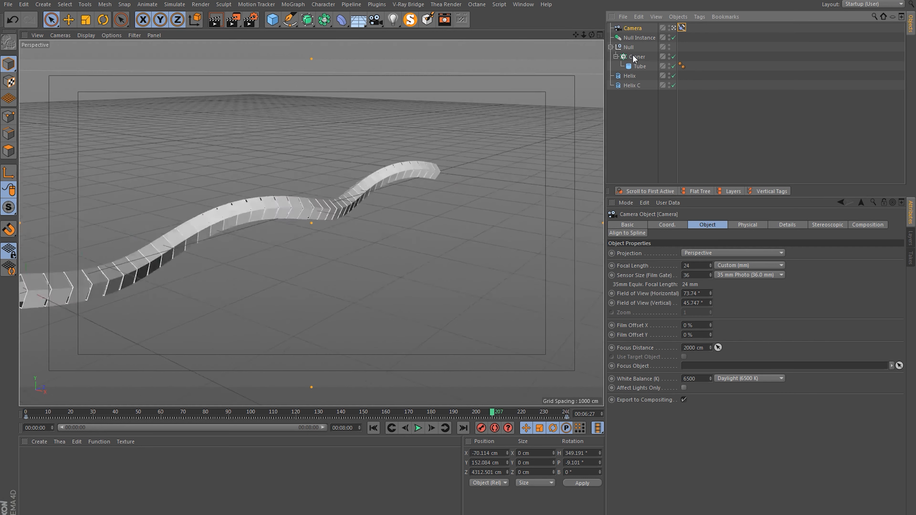
pyautogui.click(636, 57)
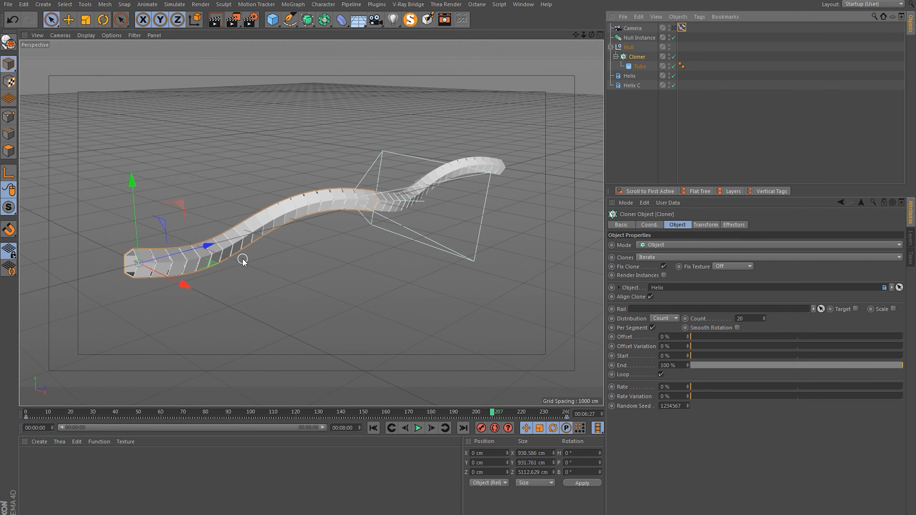
pyautogui.keyDown('alt'); pyautogui.moveTo(195, 263); pyautogui.dragTo(247, 260, button='middle'); pyautogui.keyUp('alt')
pyautogui.keyDown('alt'); pyautogui.moveTo(246, 260); pyautogui.dragTo(266, 253); pyautogui.keyUp('alt')
pyautogui.keyDown('alt'); pyautogui.moveTo(240, 251); pyautogui.dragTo(327, 201, button='right'); pyautogui.keyUp('alt')
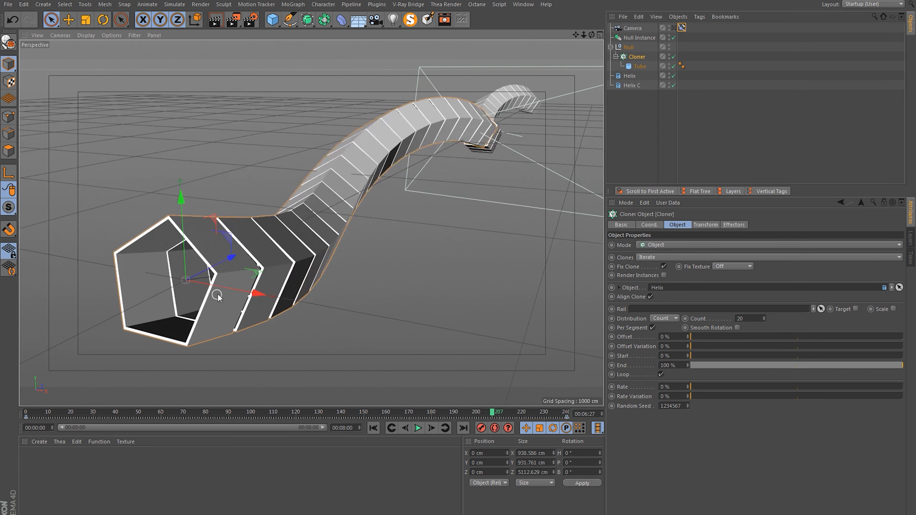
pyautogui.keyDown('alt'); pyautogui.moveTo(215, 296); pyautogui.dragTo(282, 272, button='middle'); pyautogui.keyUp('alt')
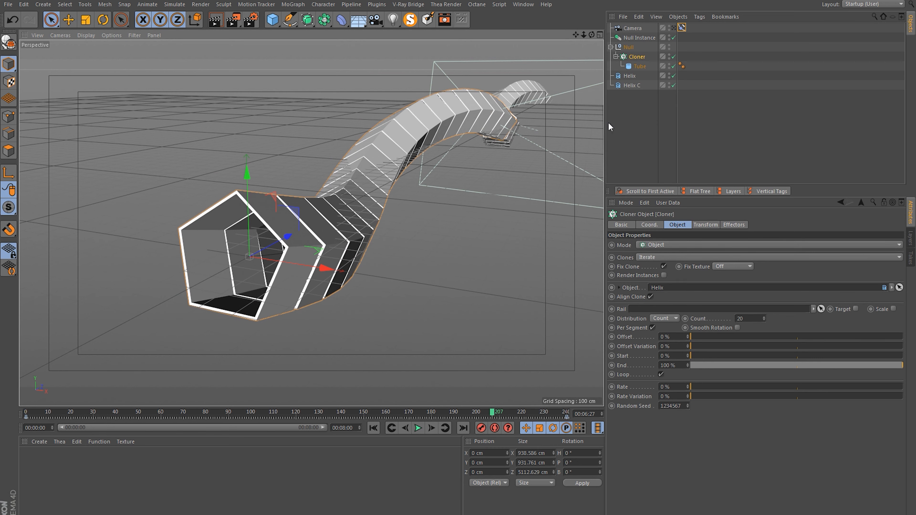
pyautogui.click(589, 59)
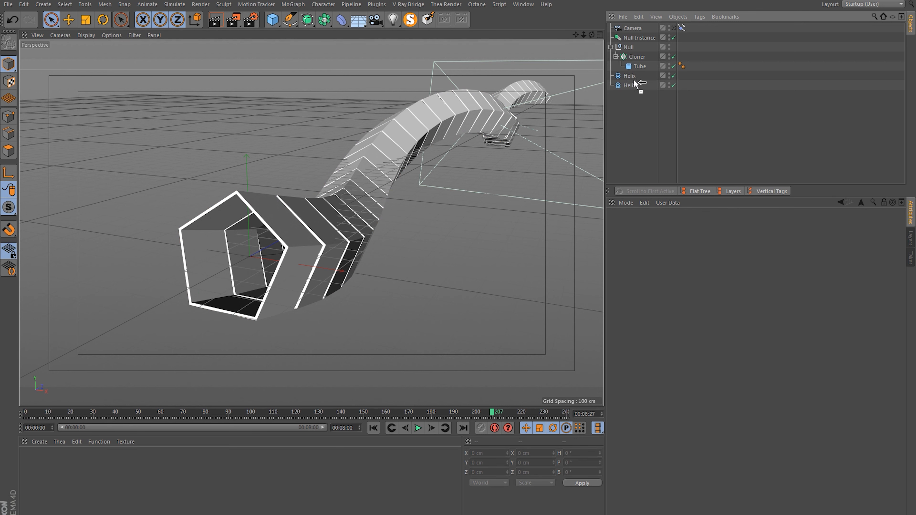
# Duplicate the Helix spline and name the copy Helix R.
pyautogui.keyDown('ctrl'); pyautogui.moveTo(634, 79); pyautogui.dragTo(639, 85); pyautogui.keyUp('ctrl')
pyautogui.doubleClick(638, 85)
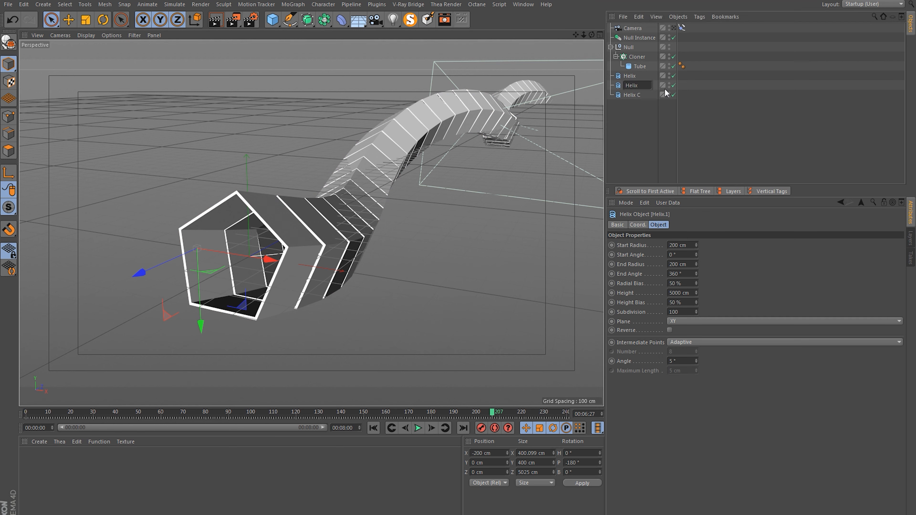
pyautogui.write('Helix R')
pyautogui.press('Return')
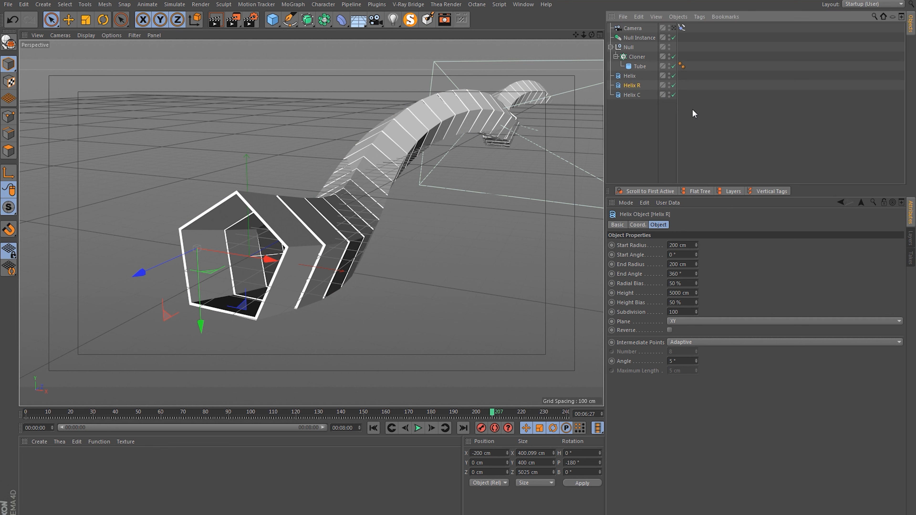
# Offset the Helix R spline slightly from the original helix by setting its X position to -199 cm.
pyautogui.keyDown('shift'); pyautogui.click(638, 86); pyautogui.keyUp('shift')
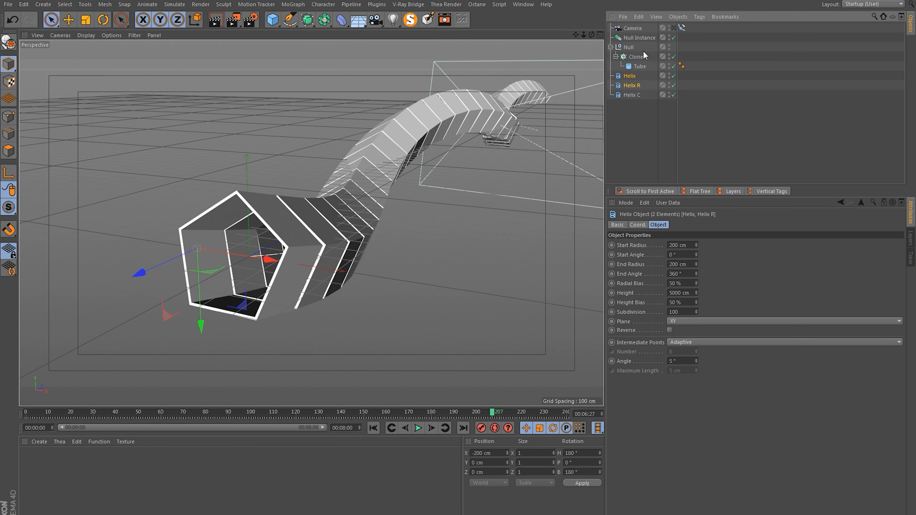
pyautogui.click(646, 56)
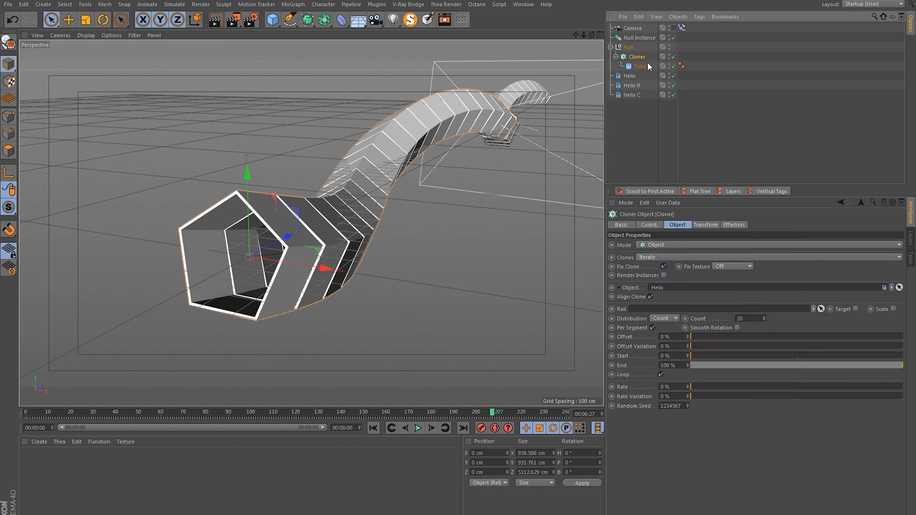
pyautogui.click(628, 86)
pyautogui.keyDown('alt'); pyautogui.moveTo(252, 261); pyautogui.dragTo(350, 210, button='right'); pyautogui.keyUp('alt')
pyautogui.click(638, 225)
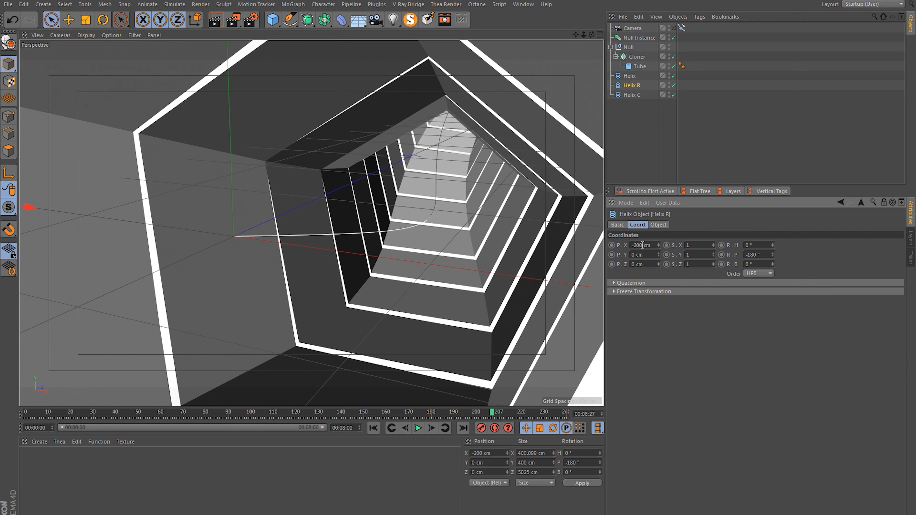
pyautogui.click(654, 246)
pyautogui.press('Return')
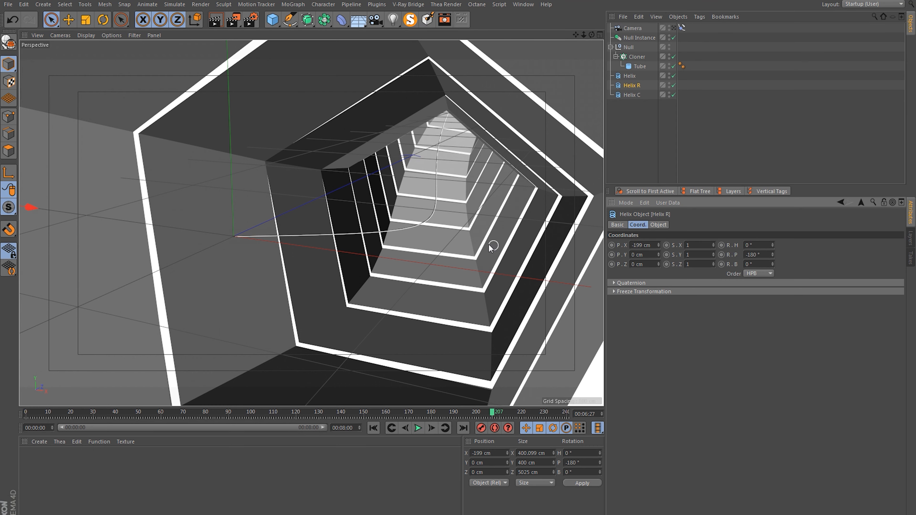
pyautogui.keyDown('alt'); pyautogui.moveTo(235, 238); pyautogui.dragTo(261, 252); pyautogui.keyUp('alt')
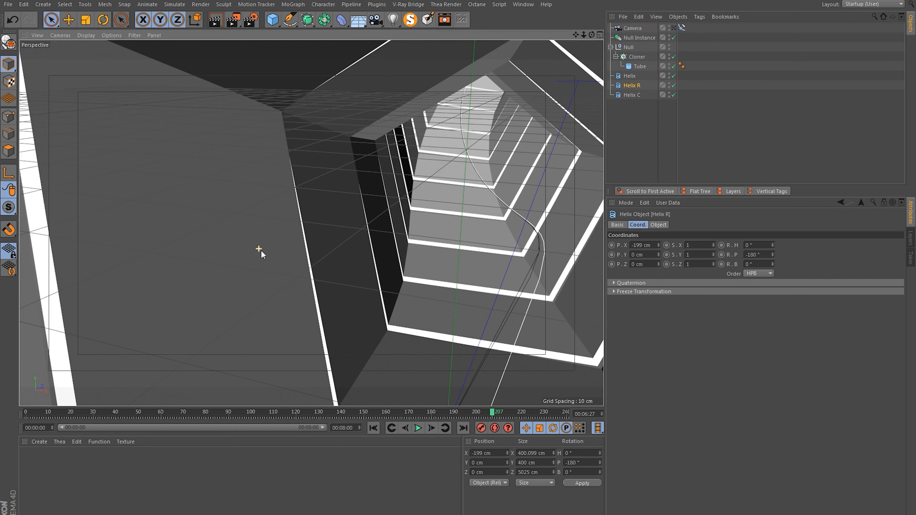
pyautogui.moveTo(498, 347)
pyautogui.keyDown('alt'); pyautogui.mouseDown(button='middle')
pyautogui.moveTo(476, 331)
pyautogui.moveTo(494, 344)
pyautogui.mouseUp(button='middle'); pyautogui.keyUp('alt')
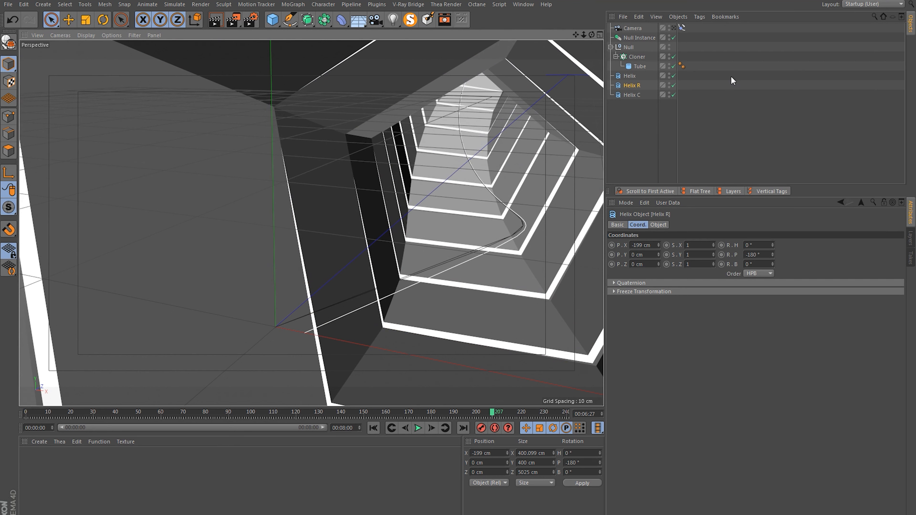
# Assign Helix R as the Cloner's rail spline and deselect everything.
pyautogui.click(639, 62)
pyautogui.click(677, 225)
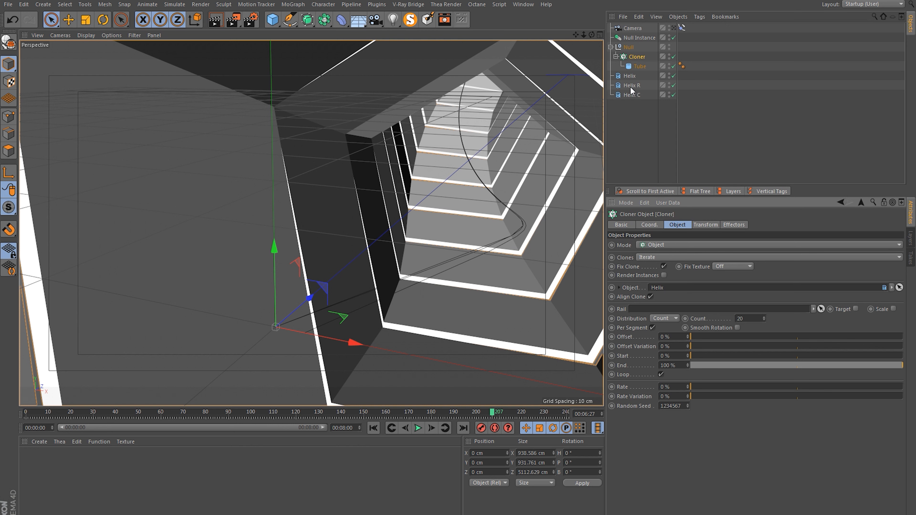
pyautogui.moveTo(633, 90); pyautogui.dragTo(635, 310)
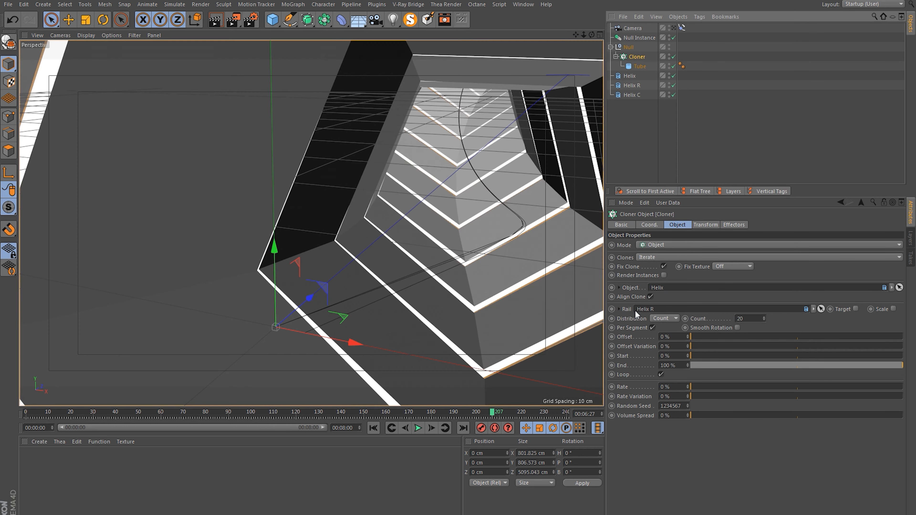
pyautogui.hotkey('ctrl', 'shift', 'a')
pyautogui.keyDown('alt'); pyautogui.moveTo(478, 129); pyautogui.dragTo(367, 157, button='right'); pyautogui.keyUp('alt')
pyautogui.keyDown('alt'); pyautogui.moveTo(498, 106); pyautogui.dragTo(452, 162, button='middle'); pyautogui.keyUp('alt')
pyautogui.keyDown('alt'); pyautogui.moveTo(453, 161); pyautogui.dragTo(442, 145); pyautogui.keyUp('alt')
# Look through the camera and play the fly-through to check the tube orientation along the tunnel.
pyautogui.click(674, 28)
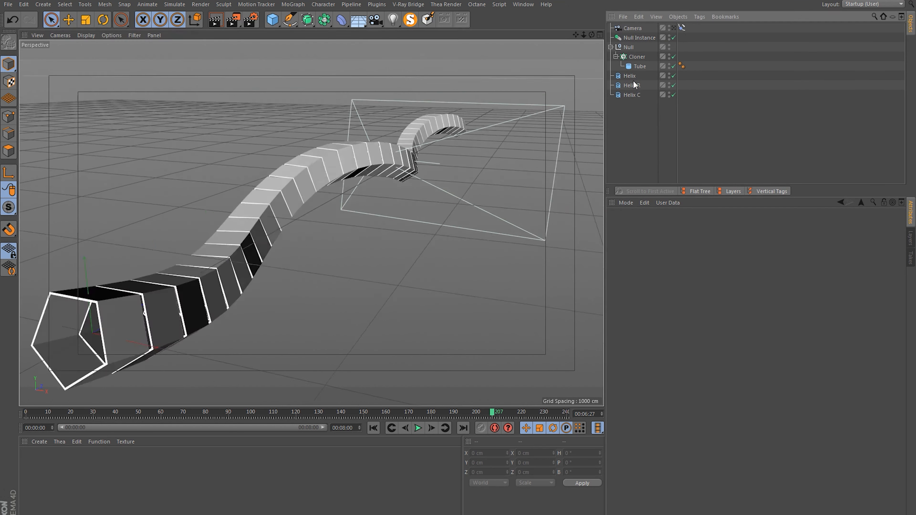
pyautogui.click(416, 428)
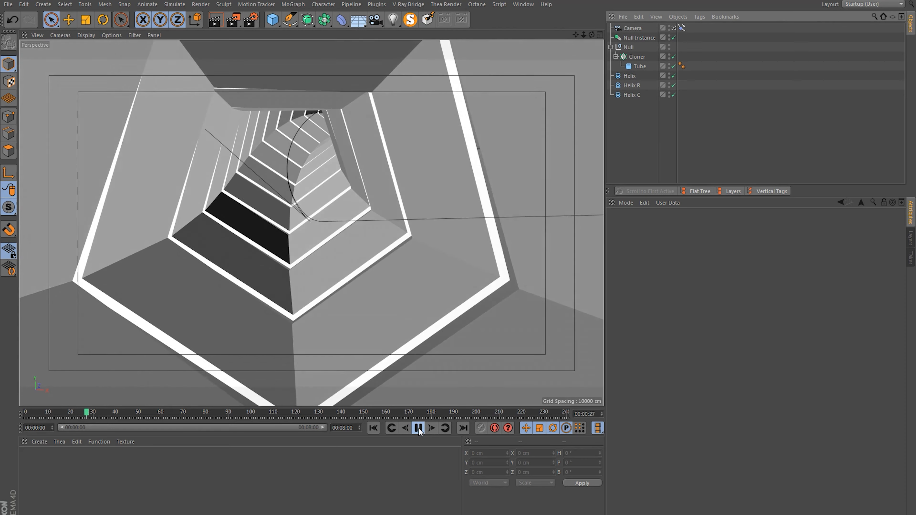
pyautogui.click(419, 429)
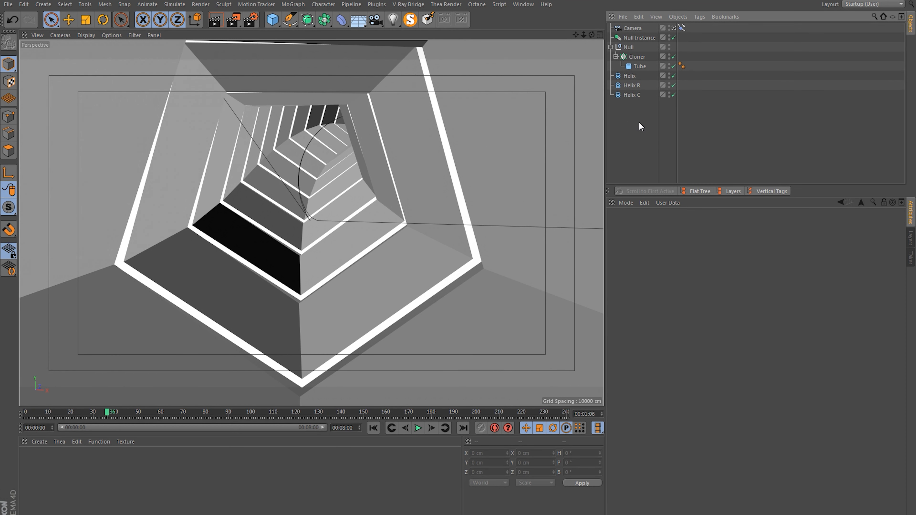
# Set the subdivision of Helix and Helix R to 500 and that of Helix C to 1000.
pyautogui.click(631, 84)
pyautogui.keyDown('shift'); pyautogui.click(629, 77); pyautogui.keyUp('shift')
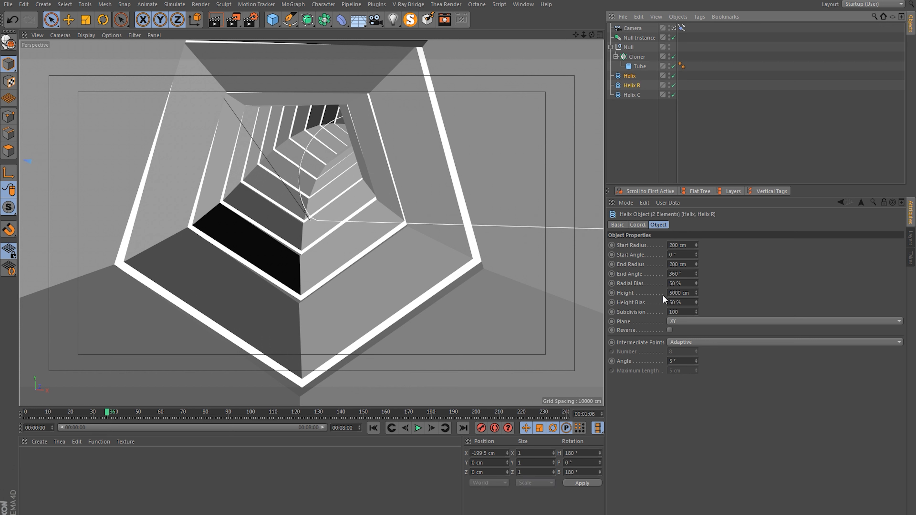
pyautogui.click(672, 312)
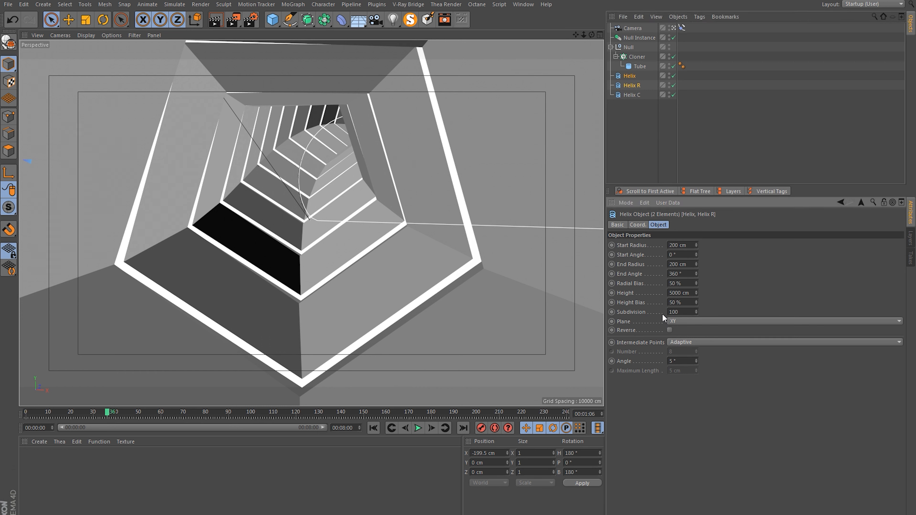
pyautogui.press('Return')
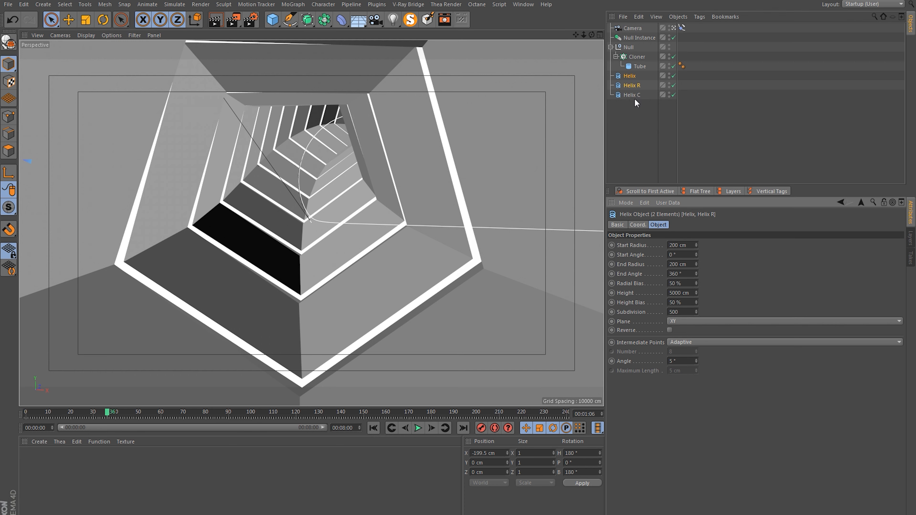
pyautogui.click(634, 95)
pyautogui.click(676, 312)
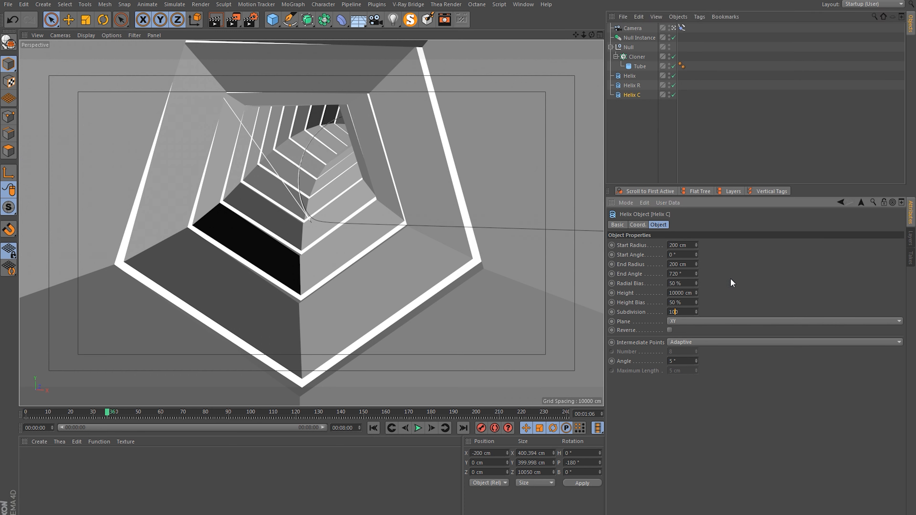
pyautogui.write('1000')
pyautogui.press('Return')
# Play the smoothed fly-through, return to the first frame and minimize the reference video.
pyautogui.click(418, 427)
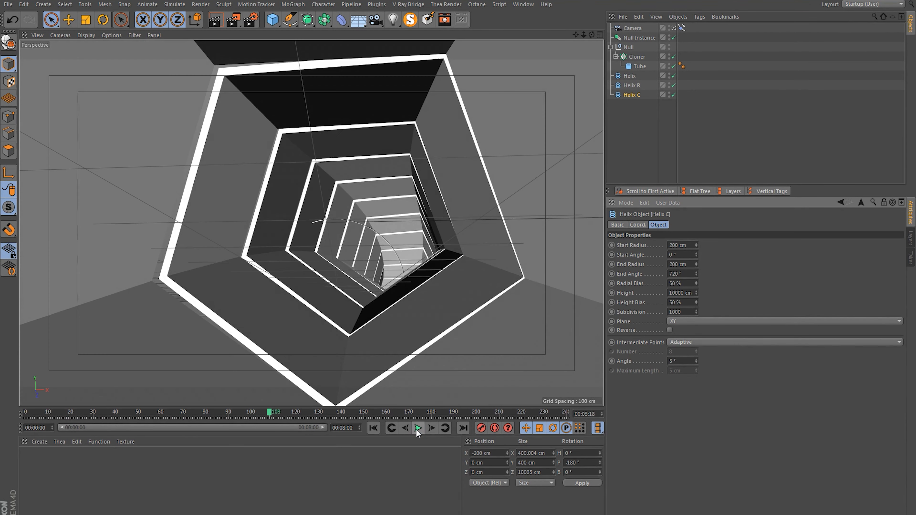
pyautogui.click(416, 429)
pyautogui.click(373, 429)
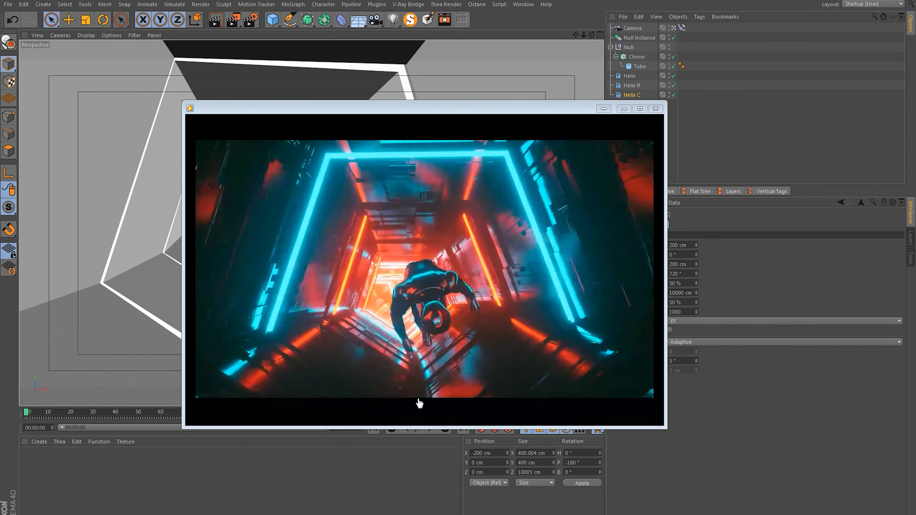
pyautogui.click(623, 109)
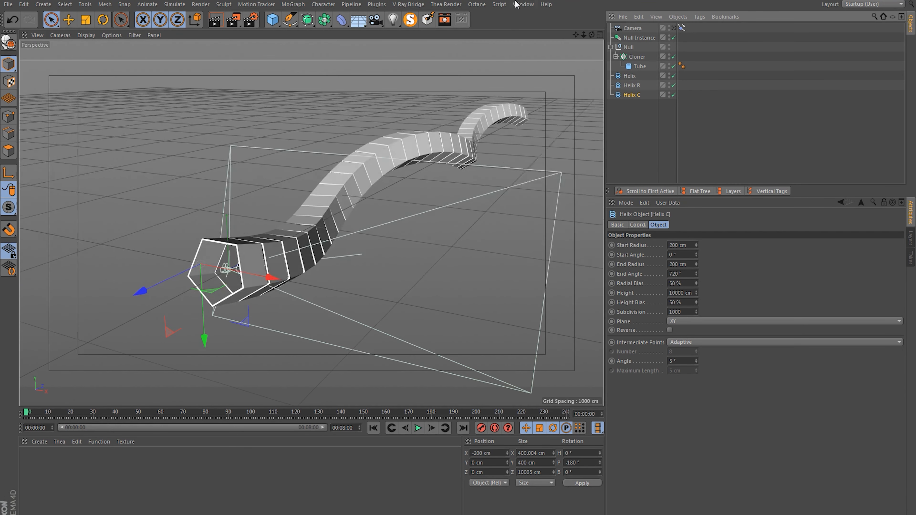
# Copy the man object from the Untitled 4 project and paste it into the tunnel scene in Untitled 5.
pyautogui.click(523, 4)
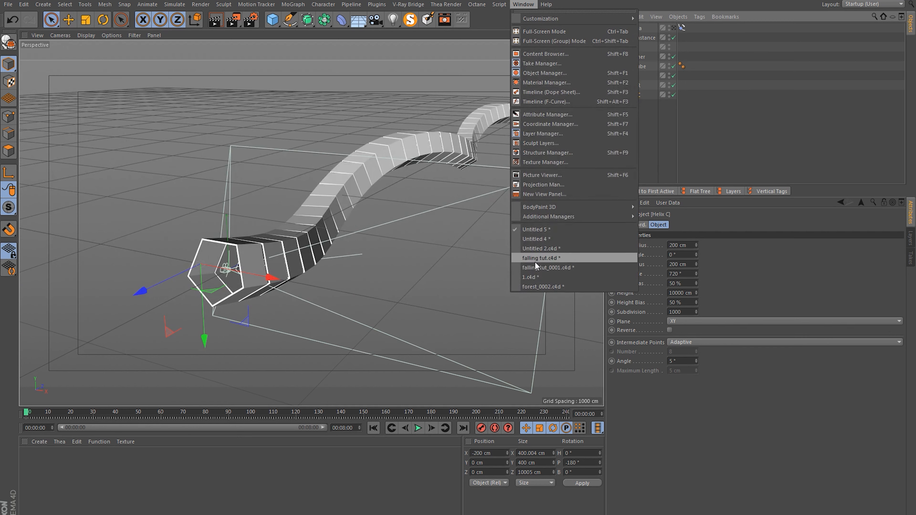
pyautogui.click(526, 238)
pyautogui.click(622, 28)
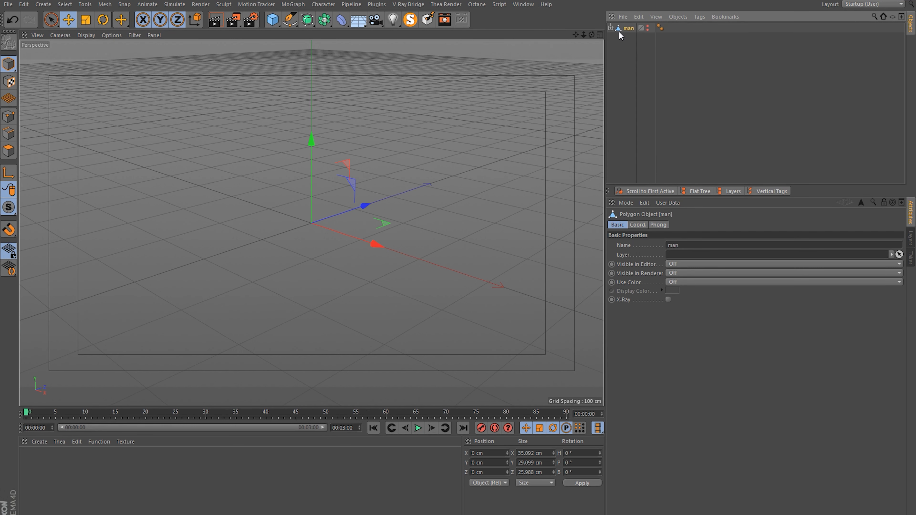
pyautogui.click(524, 5)
pyautogui.click(572, 229)
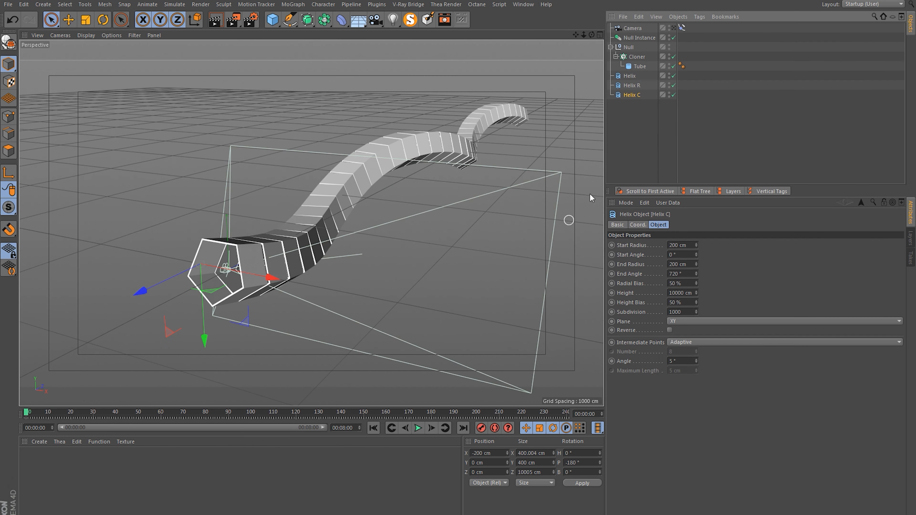
pyautogui.click(669, 118)
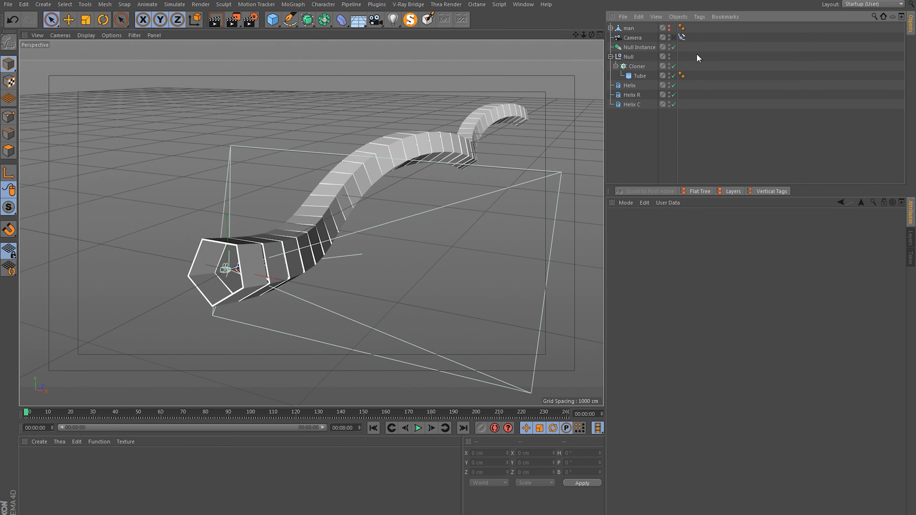
# Make the man visible and copy the camera's Align to Spline tag onto it.
pyautogui.click(669, 29)
pyautogui.scroll(5, 243, 290)
pyautogui.keyDown('alt'); pyautogui.moveTo(244, 290); pyautogui.dragTo(601, 128); pyautogui.keyUp('alt')
pyautogui.keyDown('ctrl'); pyautogui.moveTo(682, 37); pyautogui.dragTo(683, 28); pyautogui.keyUp('ctrl')
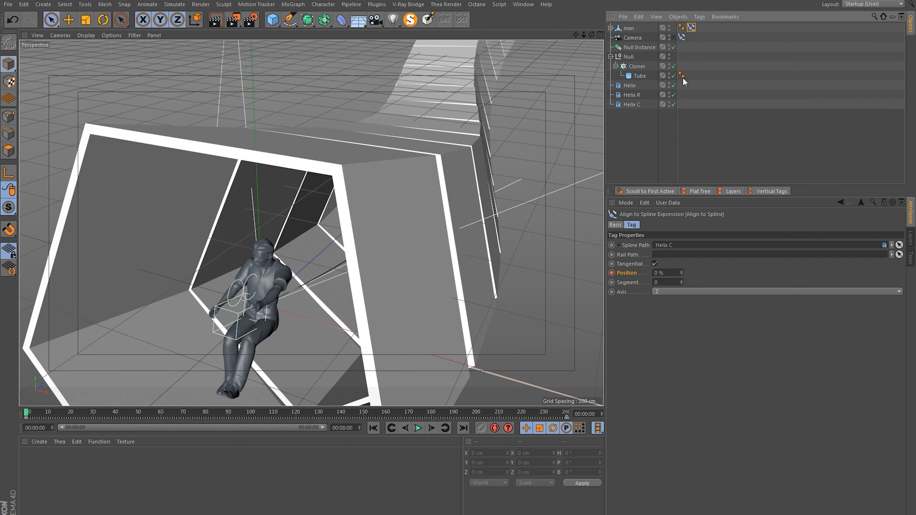
pyautogui.hotkey('ctrl', 'z')
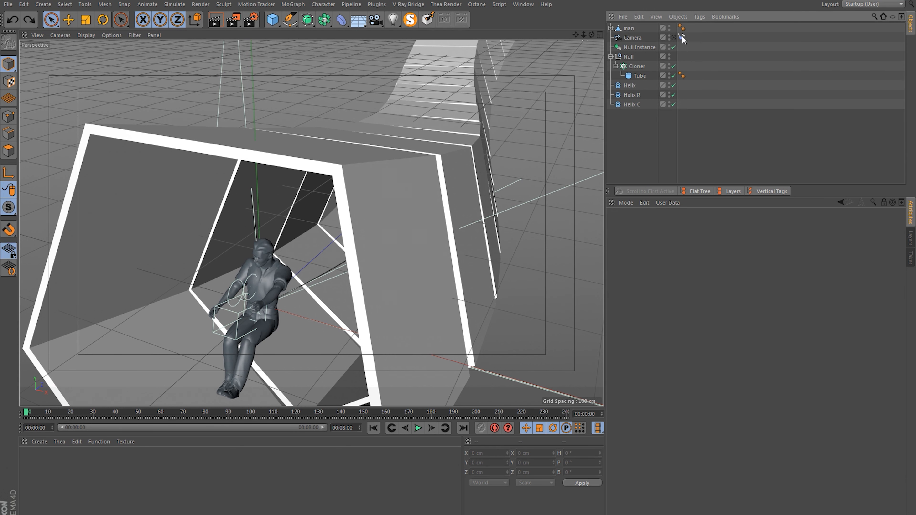
pyautogui.keyDown('ctrl'); pyautogui.moveTo(683, 36); pyautogui.dragTo(690, 29); pyautogui.keyUp('ctrl')
# Play the animation to check how the man moves along the tunnel, then return to the first frame.
pyautogui.keyDown('alt'); pyautogui.moveTo(245, 312); pyautogui.dragTo(385, 449); pyautogui.keyUp('alt')
pyautogui.click(418, 428)
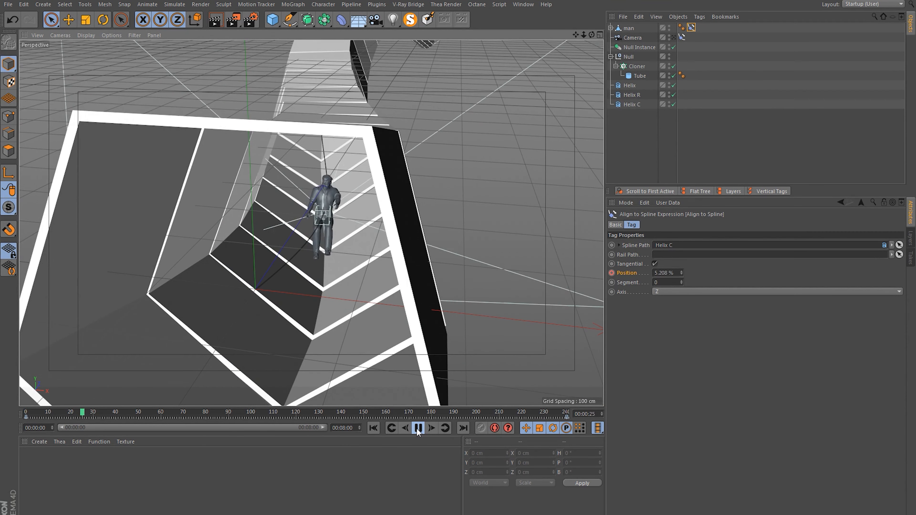
pyautogui.click(418, 428)
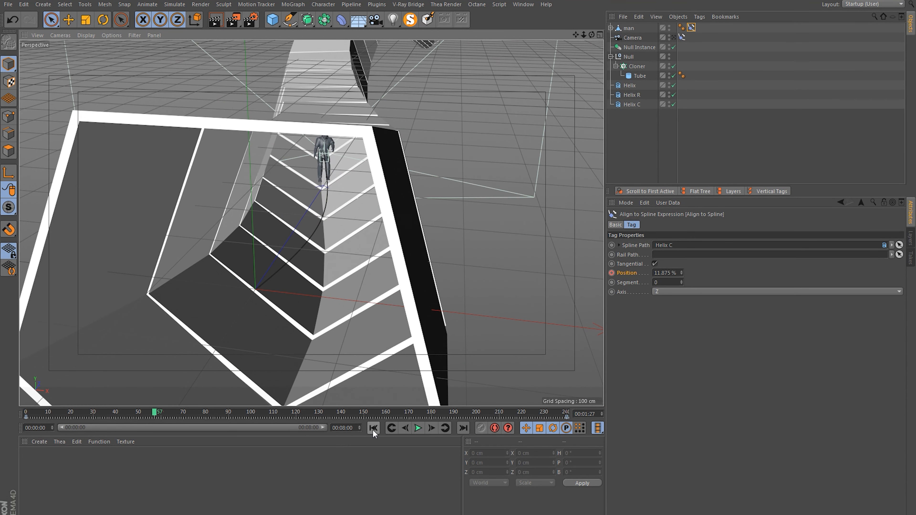
pyautogui.click(373, 429)
pyautogui.moveTo(244, 310)
pyautogui.keyDown('alt'); pyautogui.mouseDown()
pyautogui.moveTo(267, 303)
pyautogui.moveTo(254, 294)
pyautogui.mouseUp(); pyautogui.keyUp('alt')
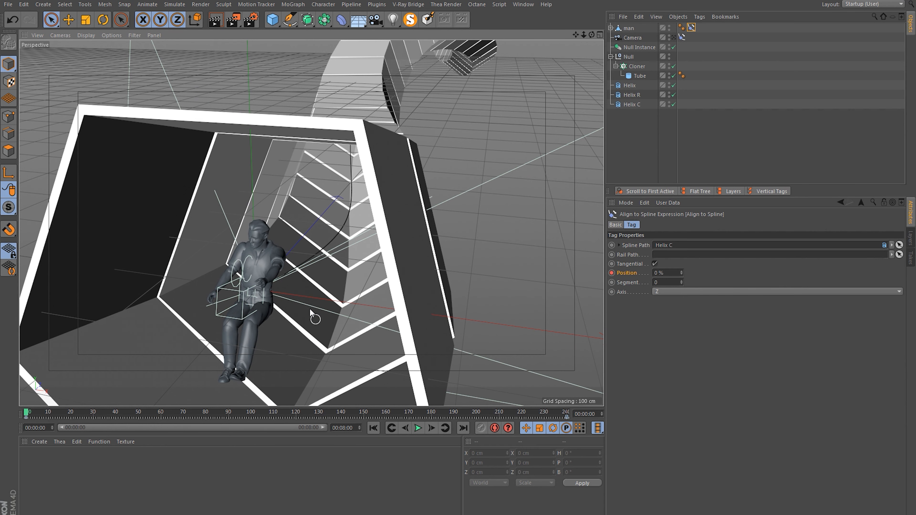
pyautogui.moveTo(260, 292)
pyautogui.keyDown('alt'); pyautogui.mouseDown()
pyautogui.moveTo(222, 289)
pyautogui.moveTo(261, 289)
pyautogui.mouseUp(); pyautogui.keyUp('alt')
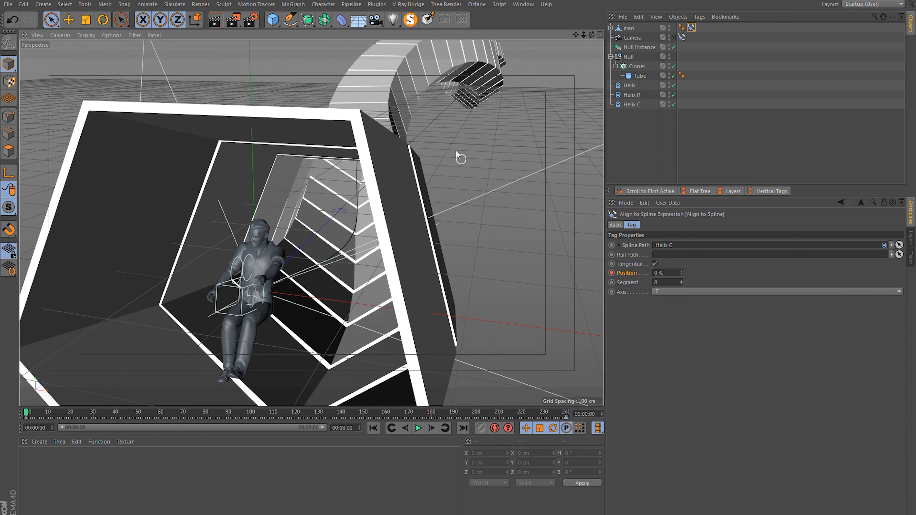
# Create a null as the man's parent and move the Align to Spline tag from the man to that null.
pyautogui.click(43, 4)
pyautogui.moveTo(45, 18)
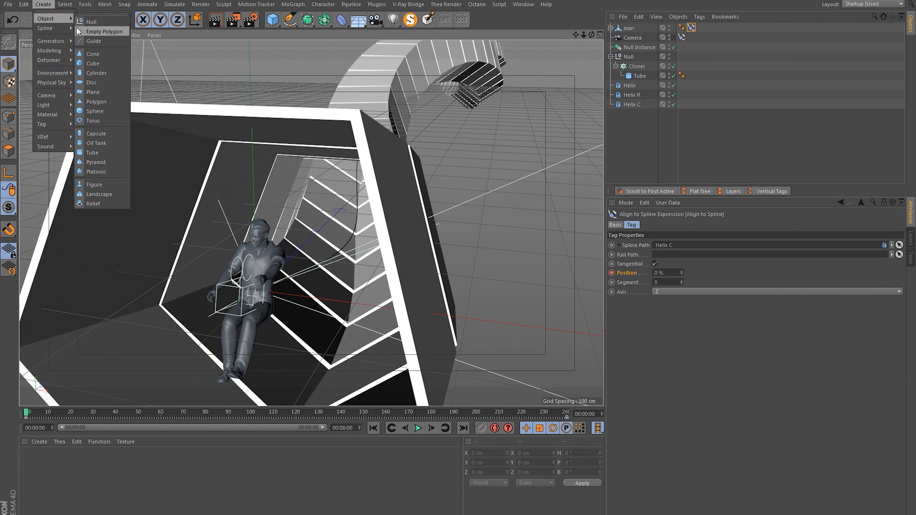
pyautogui.click(91, 22)
pyautogui.click(656, 38)
pyautogui.click(759, 58)
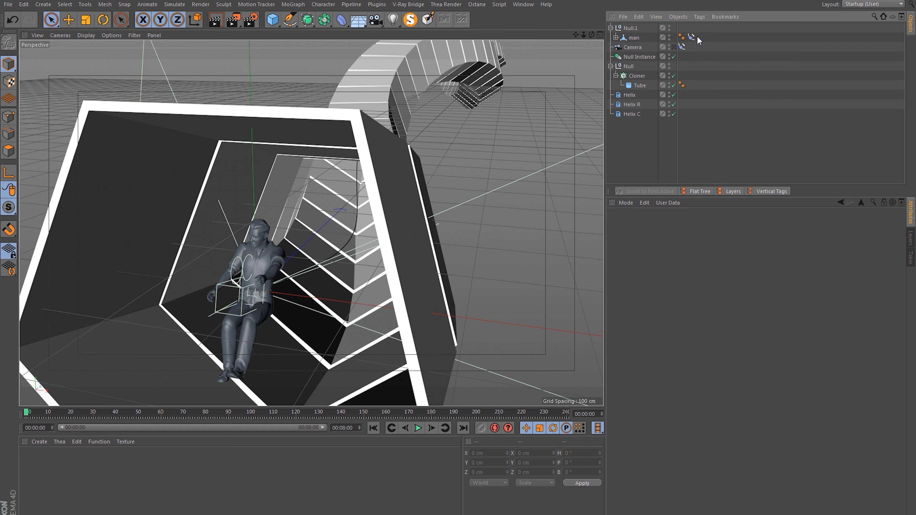
pyautogui.moveTo(695, 41); pyautogui.dragTo(683, 28)
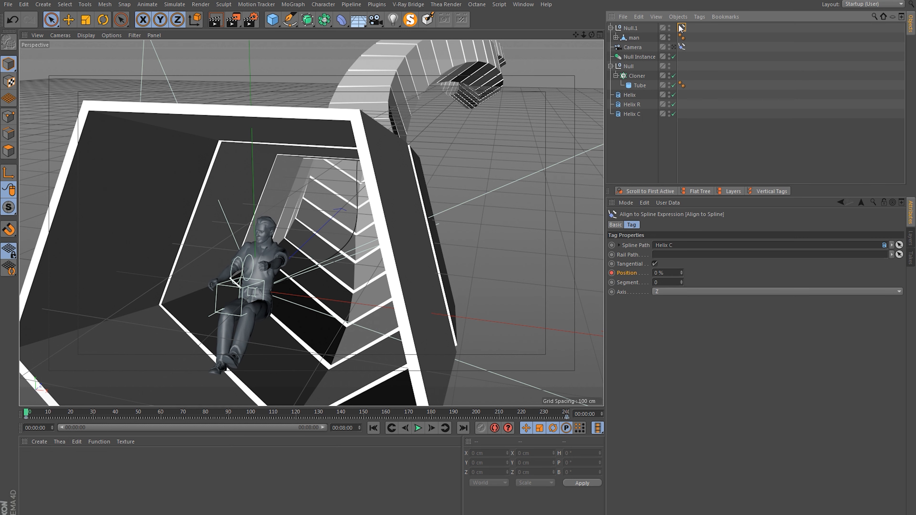
# Set the man's heading and pitch rotation to 0° inside its parent null.
pyautogui.click(634, 38)
pyautogui.moveTo(585, 454); pyautogui.dragTo(562, 454)
pyautogui.write('0')
pyautogui.press('Tab')
pyautogui.write('0')
pyautogui.press('Return')
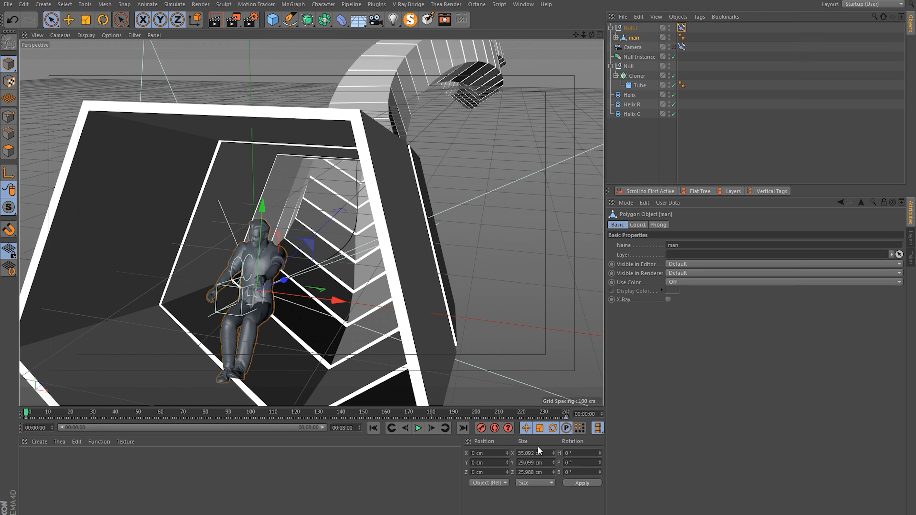
# Rename the Align to Spline tag on the man's null with a name beginning "Align to Spline C" to tell it from the camera's.
pyautogui.click(637, 48)
pyautogui.click(636, 38)
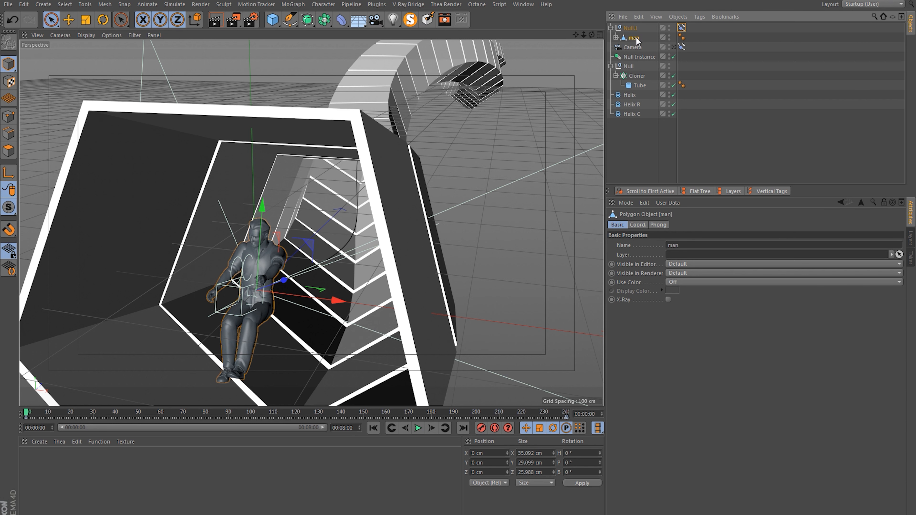
pyautogui.click(682, 28)
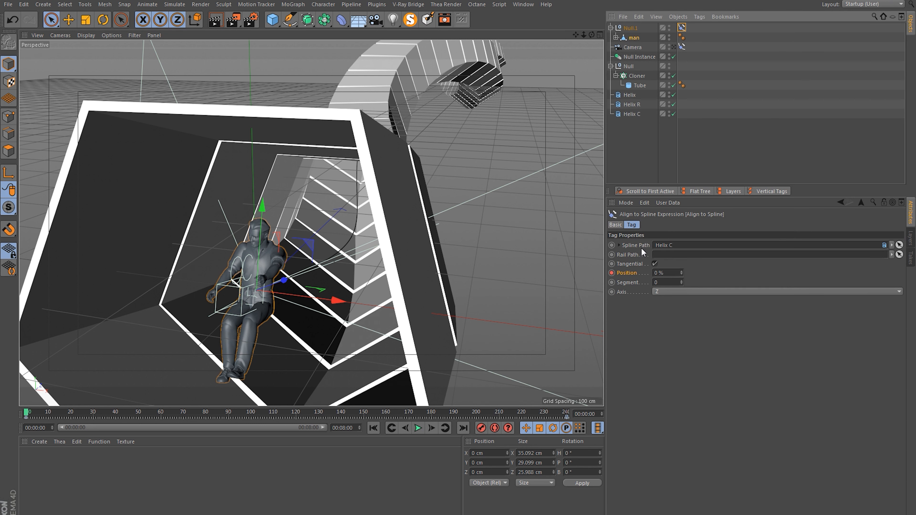
pyautogui.click(617, 225)
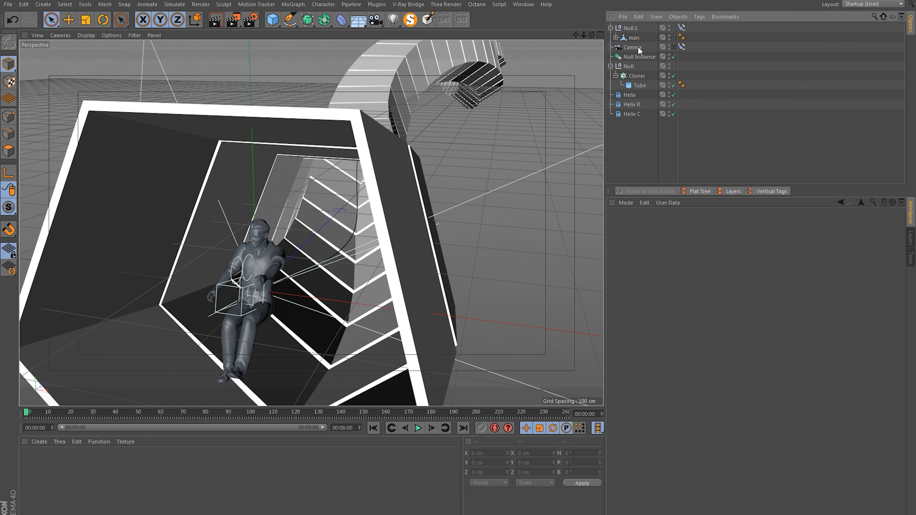
# Open the dope sheet timeline and set the first Position key of the man's Align to Spline track to 2.5 %.
pyautogui.click(523, 4)
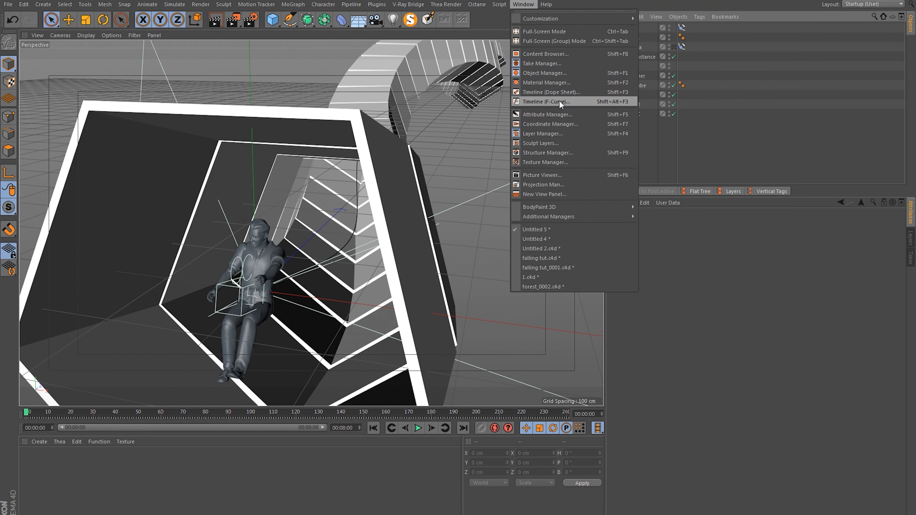
pyautogui.click(559, 93)
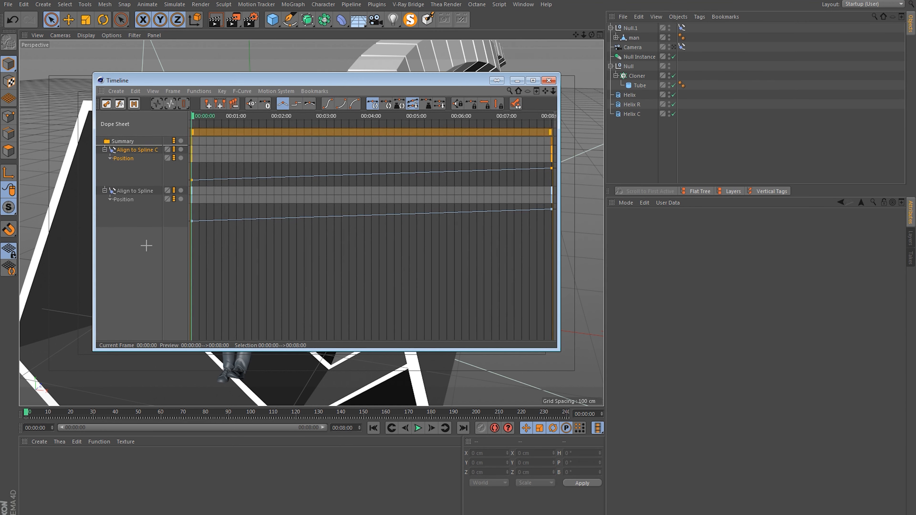
pyautogui.click(108, 166)
pyautogui.moveTo(172, 81); pyautogui.dragTo(264, 303)
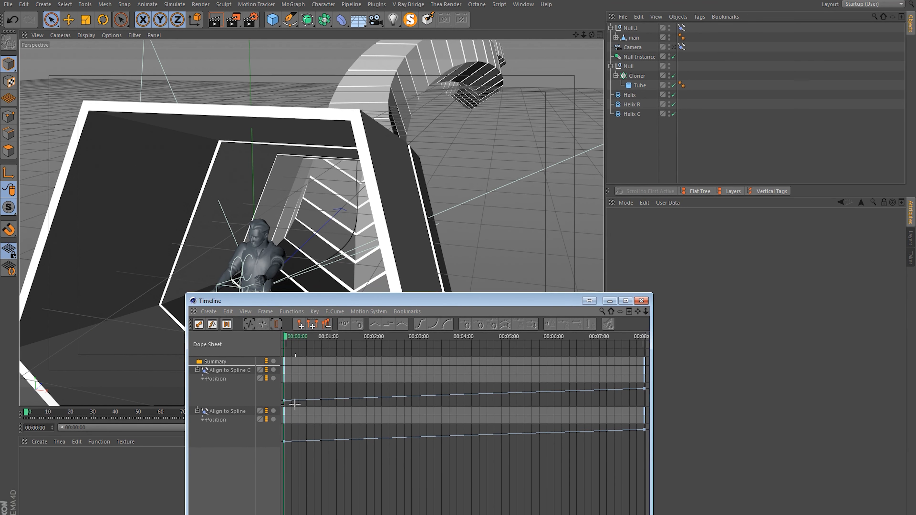
pyautogui.moveTo(295, 404); pyautogui.dragTo(249, 387)
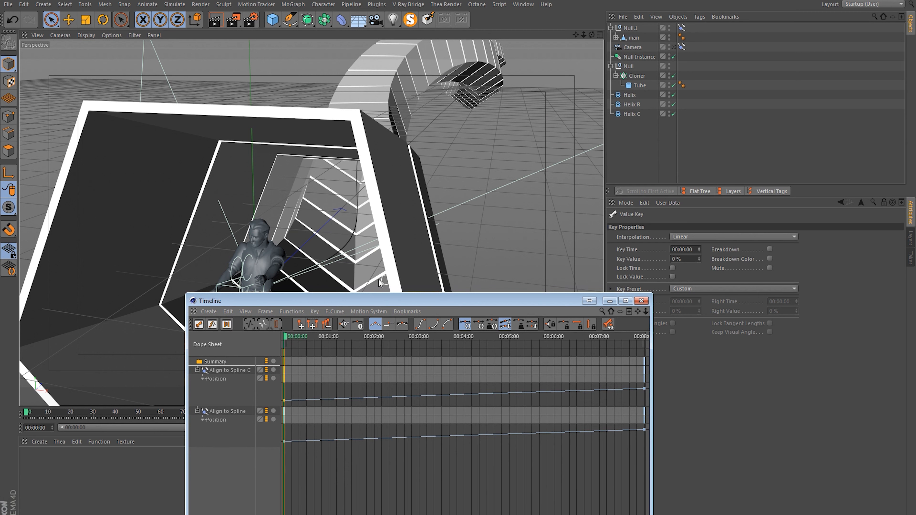
pyautogui.moveTo(418, 302); pyautogui.dragTo(387, 309)
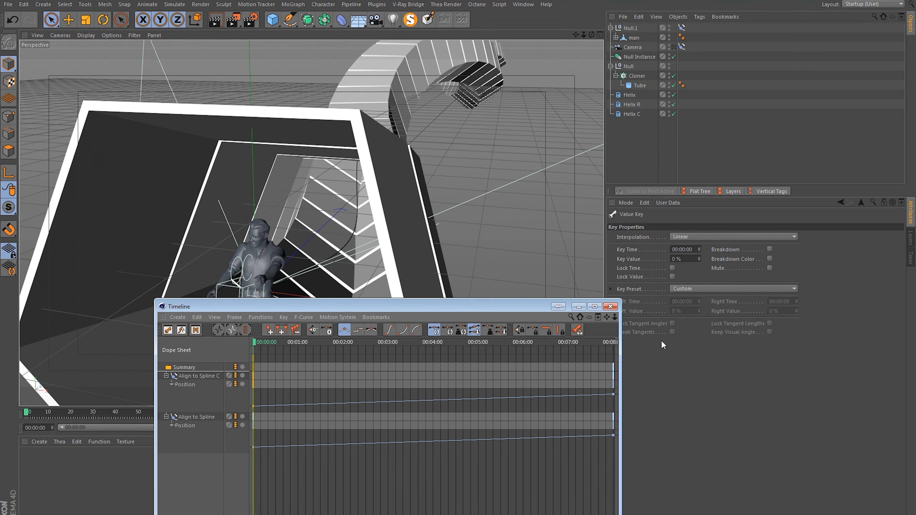
pyautogui.click(693, 260)
pyautogui.write('2.5')
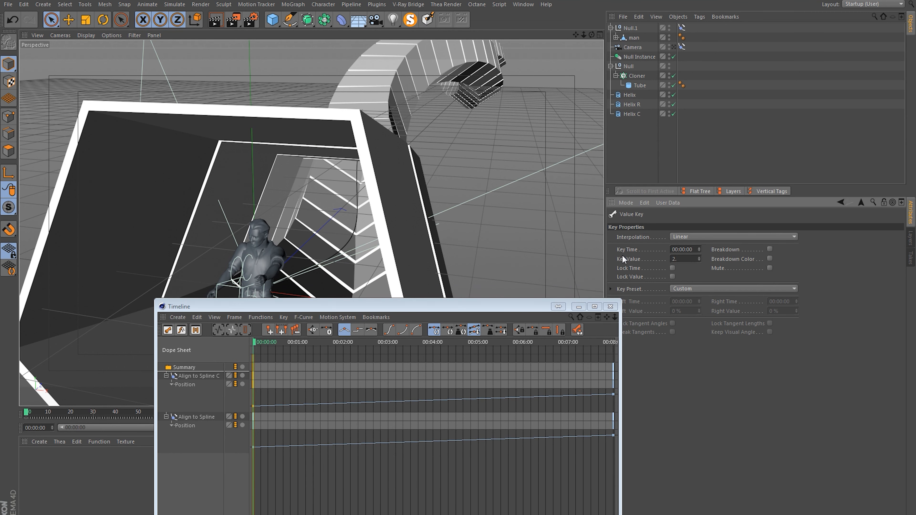
pyautogui.press('Return')
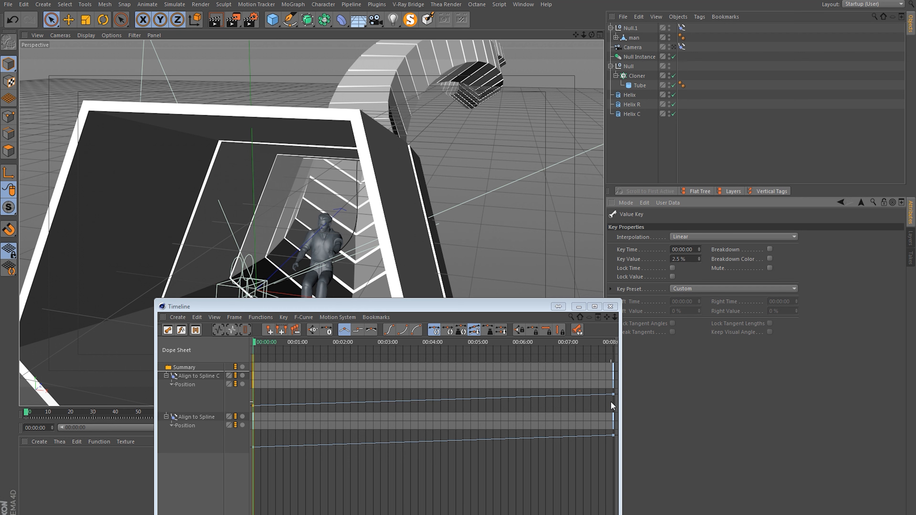
# Set the last Position key of the man's Align to Spline track to 52.5 % and close the timeline.
pyautogui.moveTo(611, 403); pyautogui.dragTo(622, 387)
pyautogui.click(694, 257)
pyautogui.write('52.5')
pyautogui.press('Return')
pyautogui.click(610, 306)
# Look through the camera and play the fly-through to check the man's distance ahead of it.
pyautogui.click(674, 47)
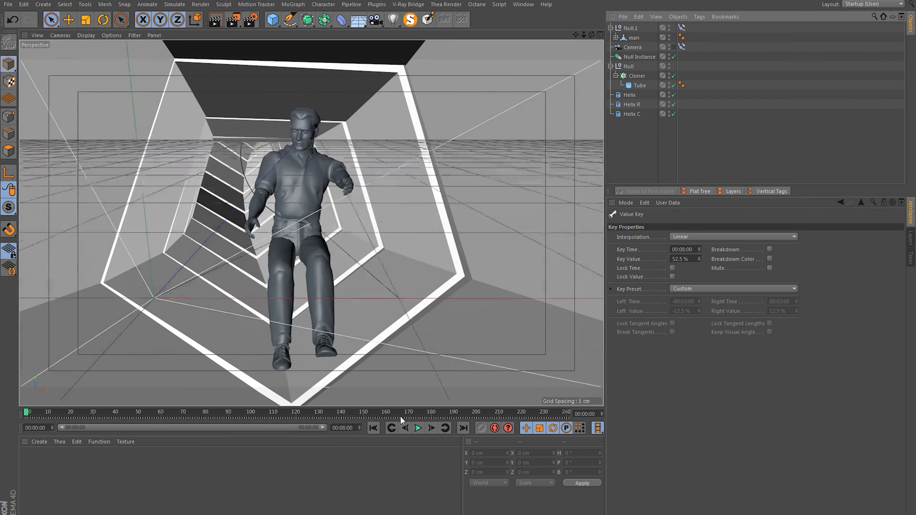
pyautogui.click(419, 428)
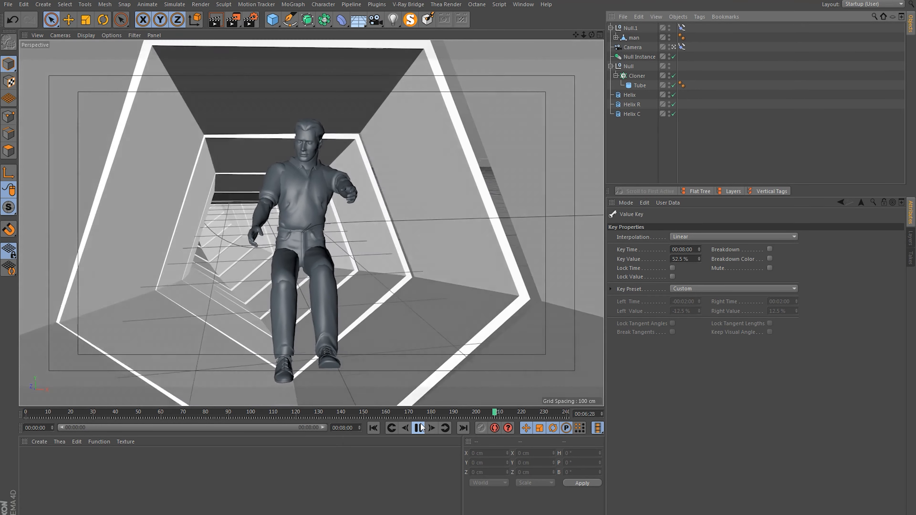
pyautogui.click(418, 428)
# Set the camera's focal length to 18 mm.
pyautogui.click(637, 47)
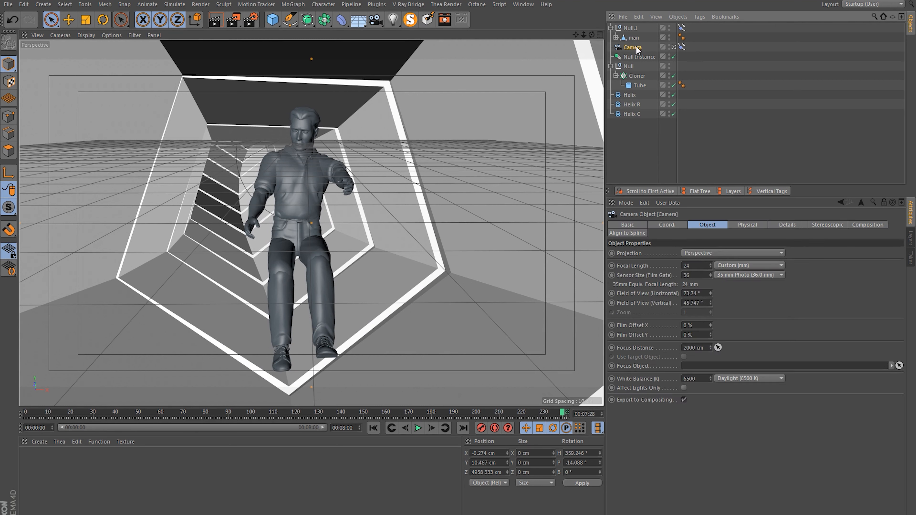
pyautogui.click(691, 266)
pyautogui.write('18')
pyautogui.press('Return')
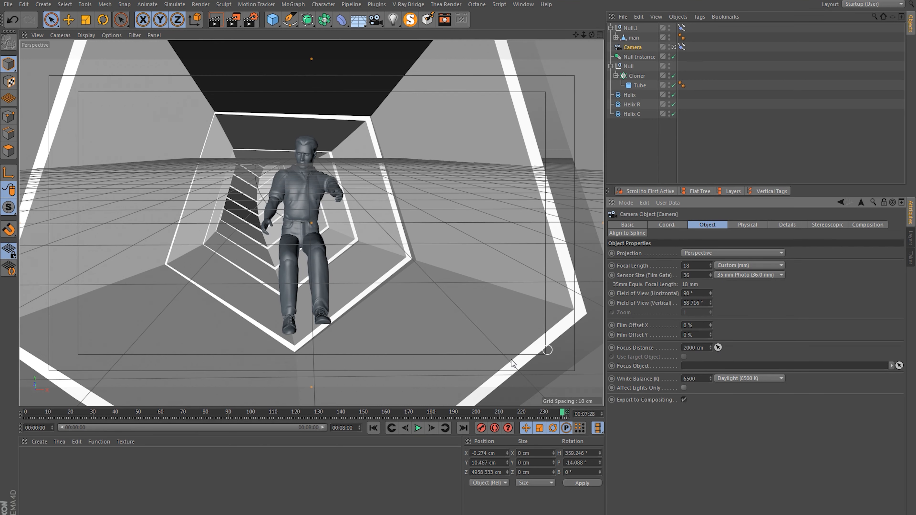
# Replay the animation from the first frame to review the wider camera framing, then rewind it.
pyautogui.click(378, 428)
pyautogui.click(423, 429)
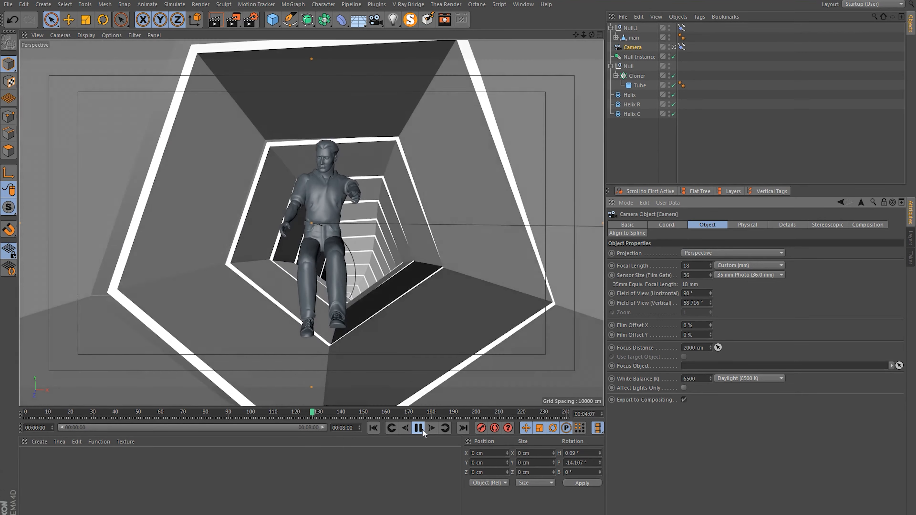
pyautogui.click(422, 429)
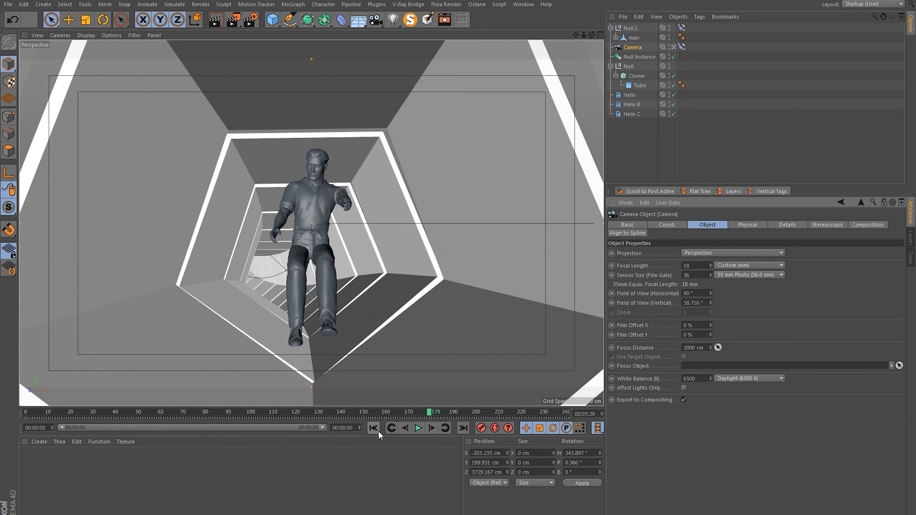
pyautogui.click(371, 431)
pyautogui.click(720, 101)
# Leave the camera view and copy the man out of its null to the top hierarchy level below Helix C.
pyautogui.click(674, 47)
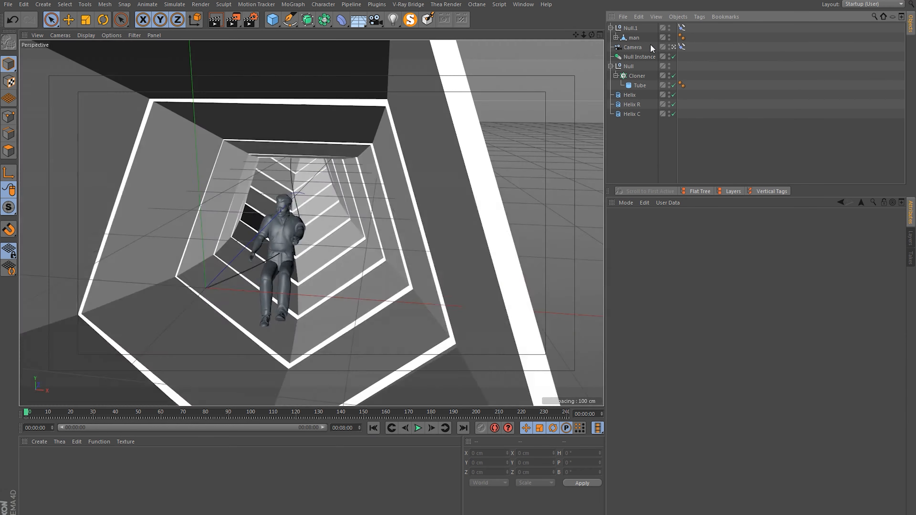
pyautogui.click(632, 39)
pyautogui.moveTo(278, 312)
pyautogui.keyDown('alt'); pyautogui.mouseDown()
pyautogui.moveTo(290, 304)
pyautogui.moveTo(276, 301)
pyautogui.mouseUp(); pyautogui.keyUp('alt')
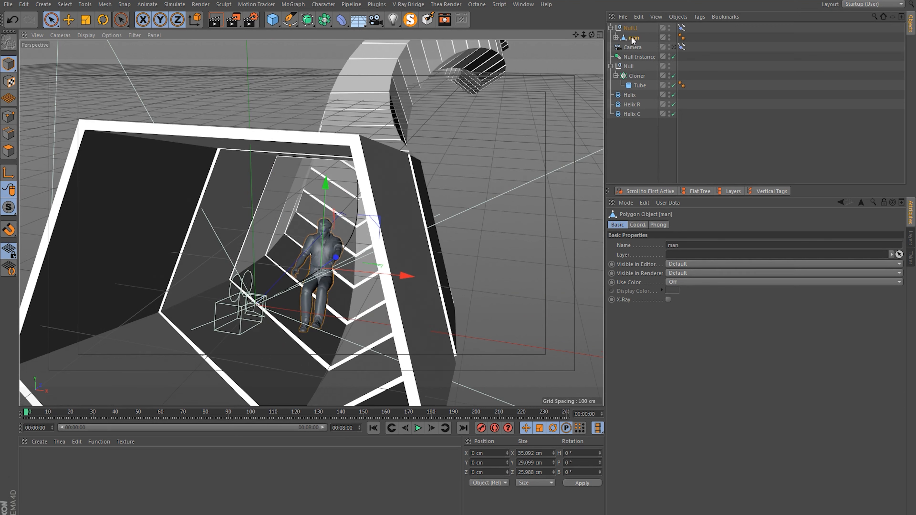
pyautogui.keyDown('ctrl'); pyautogui.moveTo(632, 38); pyautogui.dragTo(628, 161); pyautogui.keyUp('ctrl')
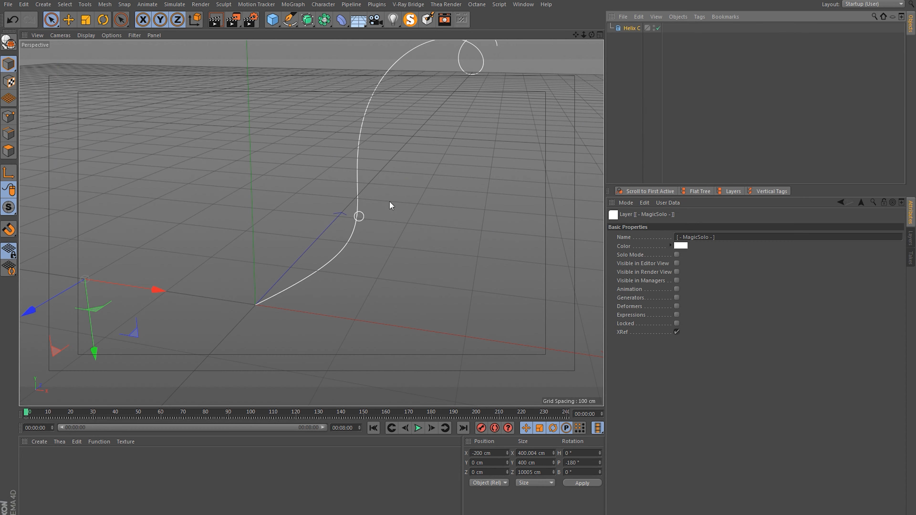
pyautogui.click(405, 23)
pyautogui.click(648, 136)
pyautogui.click(630, 124)
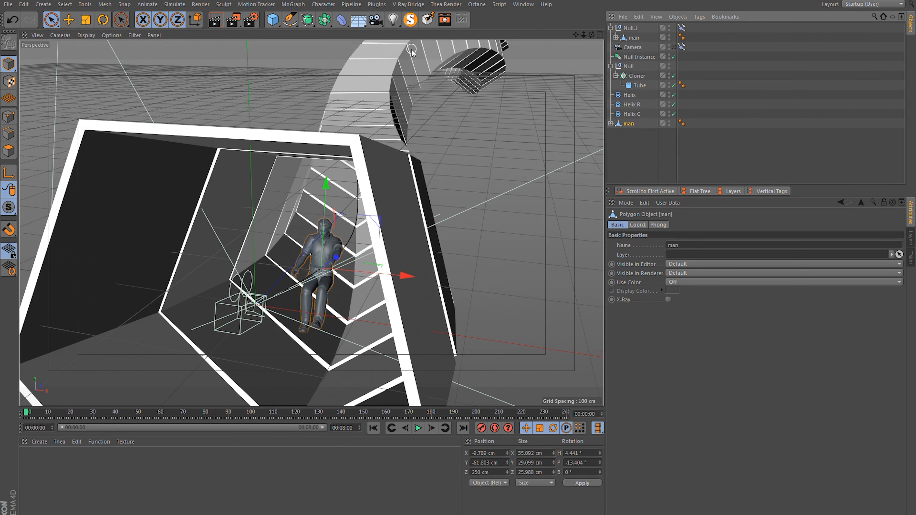
# Isolate the copied man and view it from the side with the Rotate tool active.
pyautogui.click(411, 20)
pyautogui.keyDown('alt'); pyautogui.moveTo(205, 262); pyautogui.dragTo(369, 244); pyautogui.keyUp('alt')
pyautogui.keyDown('alt'); pyautogui.moveTo(386, 300); pyautogui.dragTo(367, 297, button='right'); pyautogui.keyUp('alt')
pyautogui.keyDown('alt'); pyautogui.moveTo(367, 297); pyautogui.dragTo(360, 293, button='middle'); pyautogui.keyUp('alt')
pyautogui.press('r')
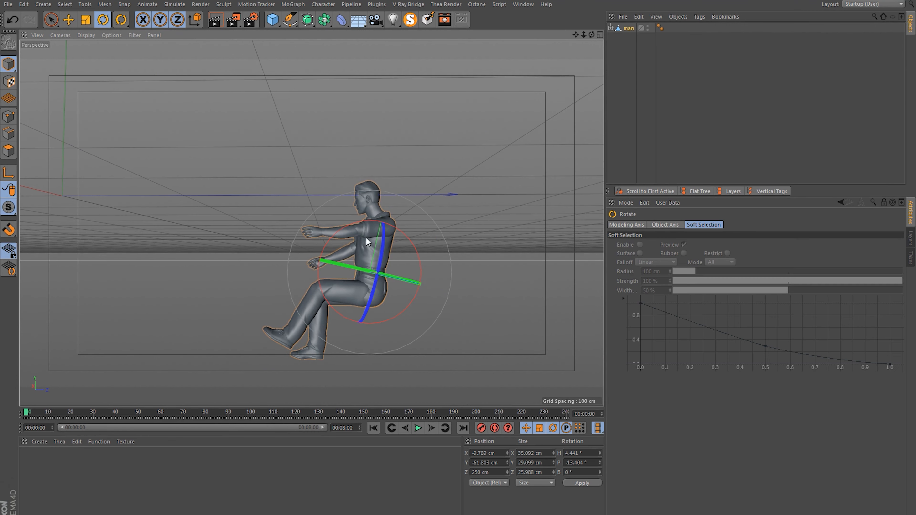
pyautogui.moveTo(322, 248); pyautogui.dragTo(476, 182)
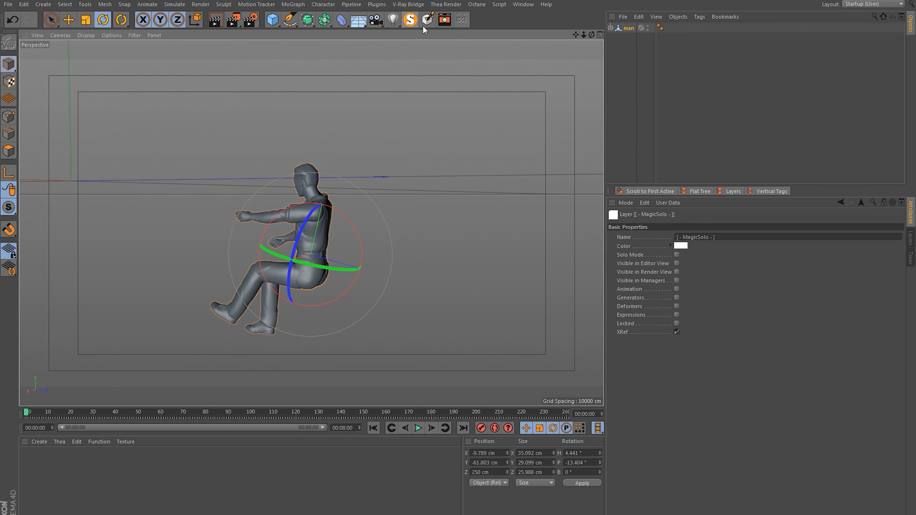
# Restore the full scene, delete the copied man and return to the camera view.
pyautogui.click(406, 24)
pyautogui.click(628, 123)
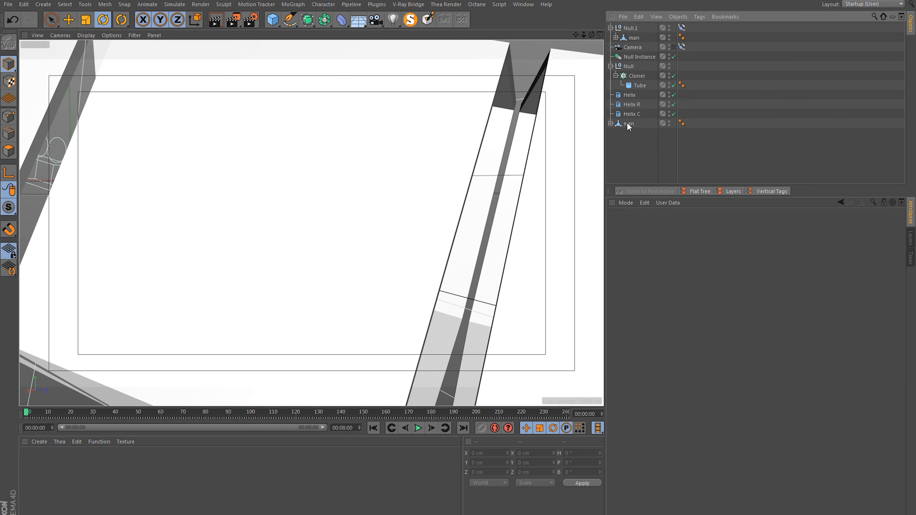
pyautogui.click(673, 47)
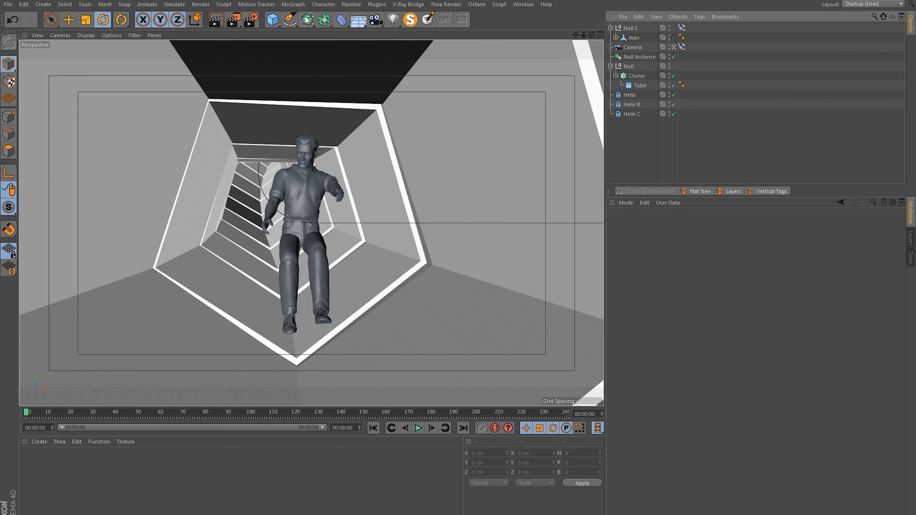
# Add a MoGraph Time effector, place it inside the man's null above the man, and set its Deformation to Object.
pyautogui.click(294, 4)
pyautogui.moveTo(301, 20)
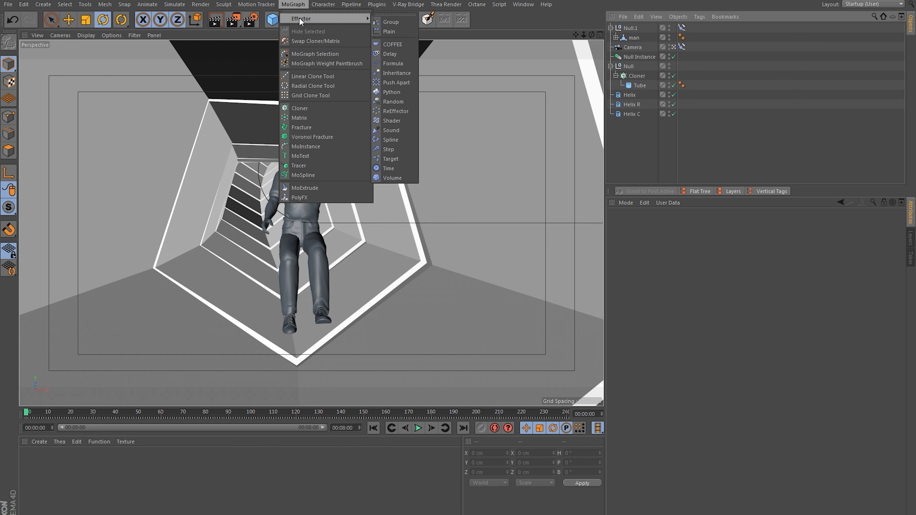
pyautogui.click(395, 169)
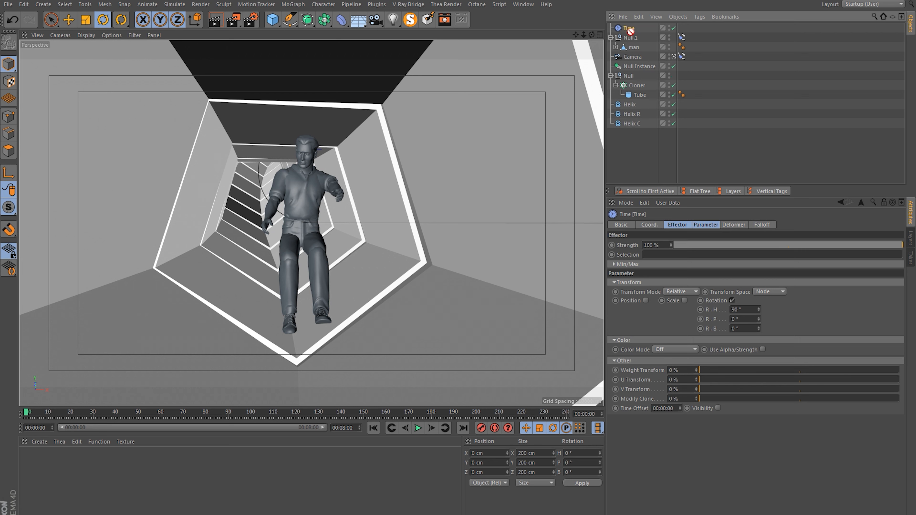
pyautogui.moveTo(631, 29); pyautogui.dragTo(630, 40)
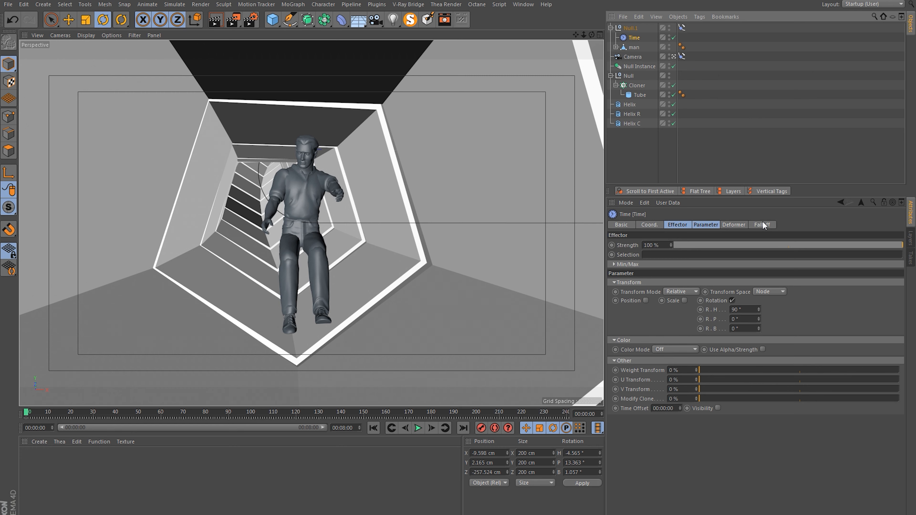
pyautogui.click(735, 225)
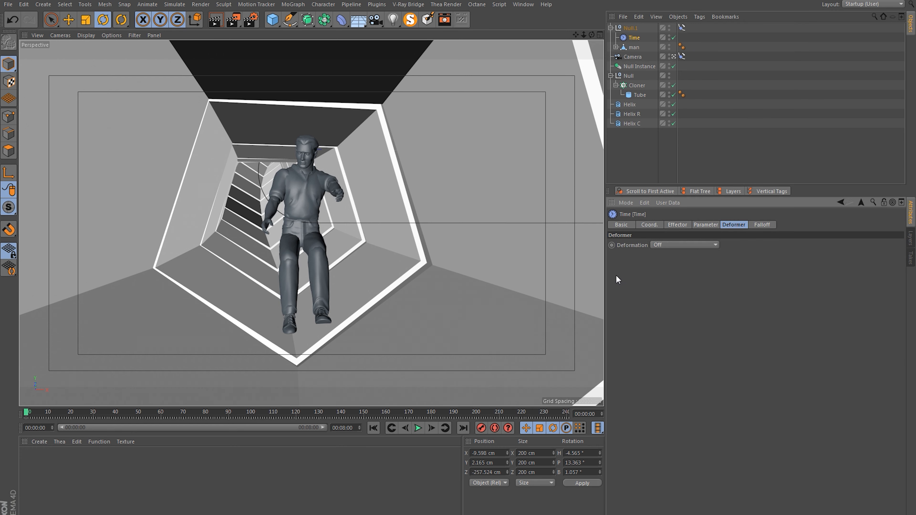
pyautogui.click(668, 244)
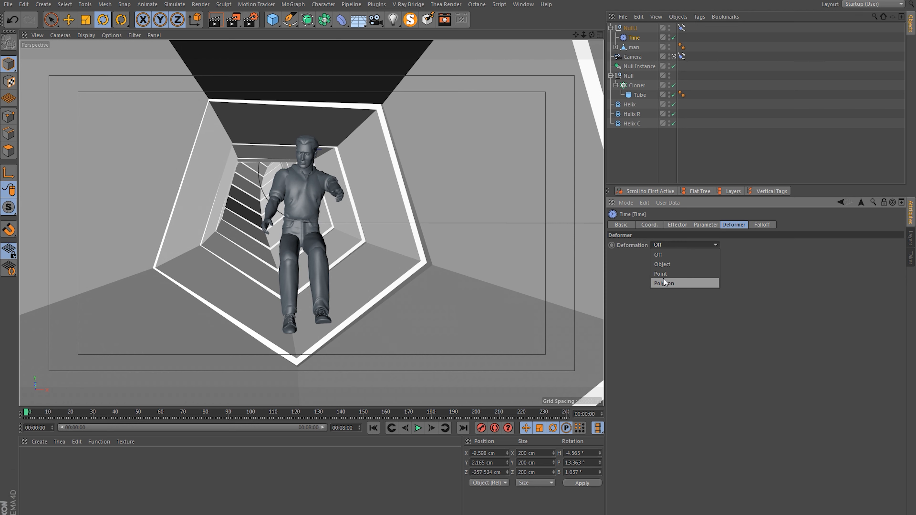
pyautogui.click(666, 264)
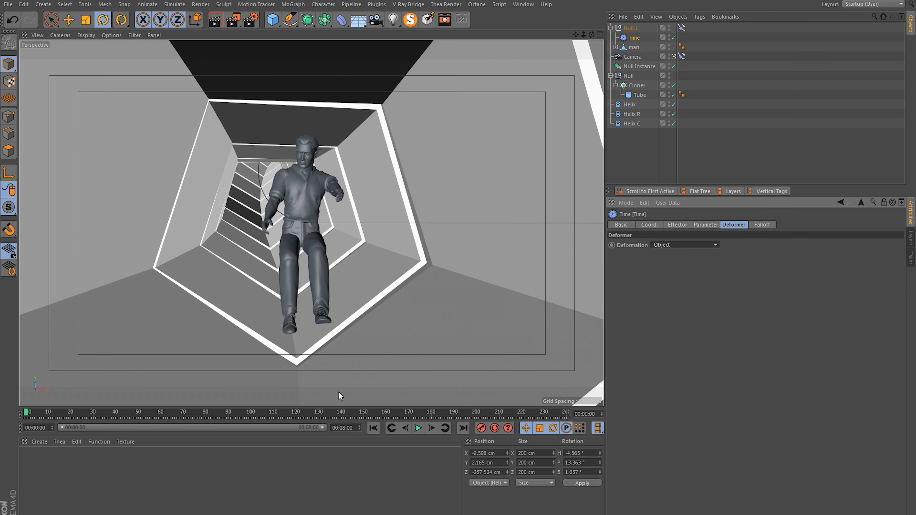
# Play the animation to review the effect on the man, rewind to the first frame and deselect everything.
pyautogui.click(419, 428)
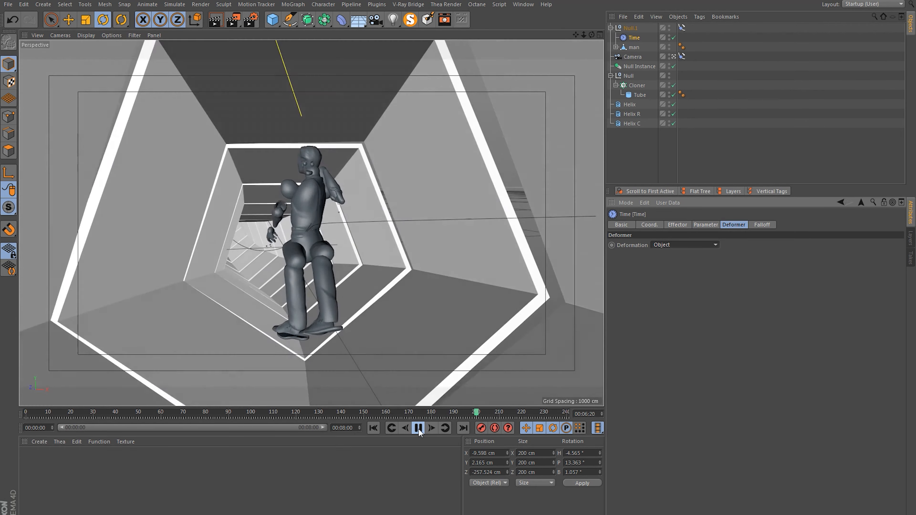
pyautogui.click(417, 429)
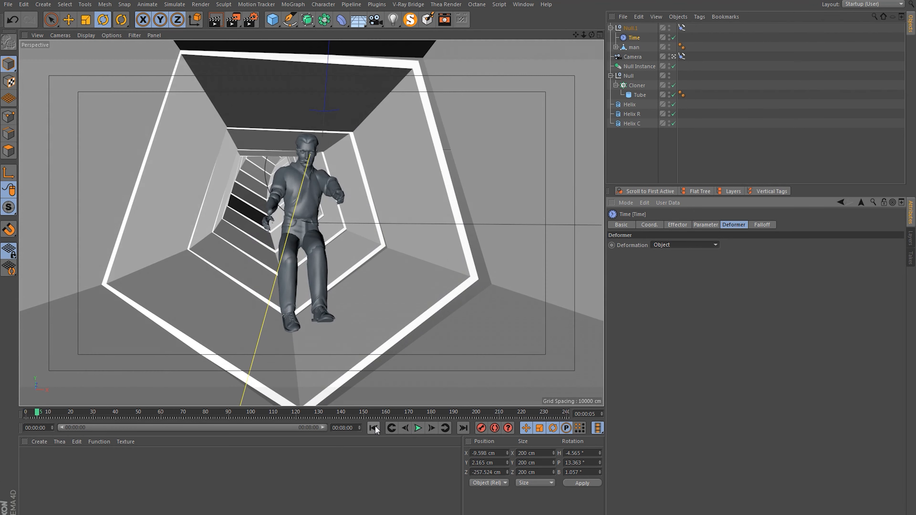
pyautogui.click(374, 428)
pyautogui.click(732, 120)
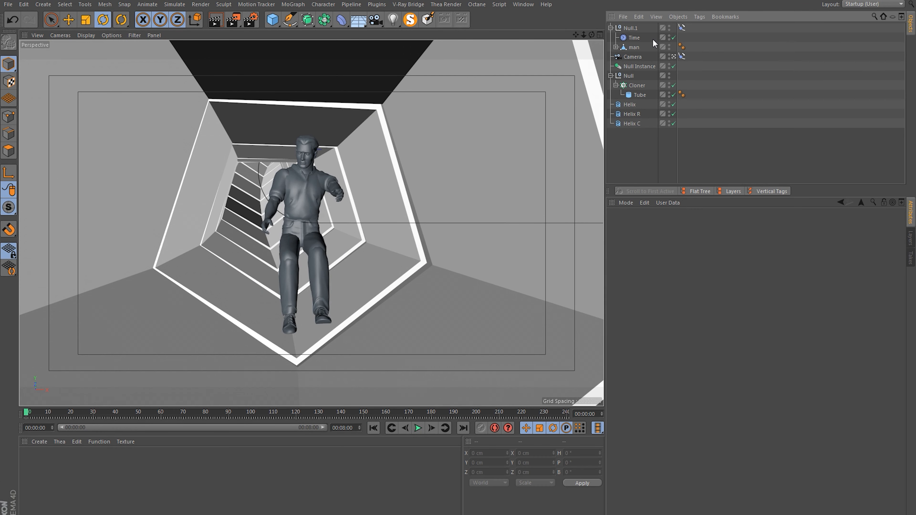
# Leave the camera view, isolate the man, try rotating his torso from the side, and select the left leg.
pyautogui.click(673, 57)
pyautogui.click(631, 48)
pyautogui.press('s')
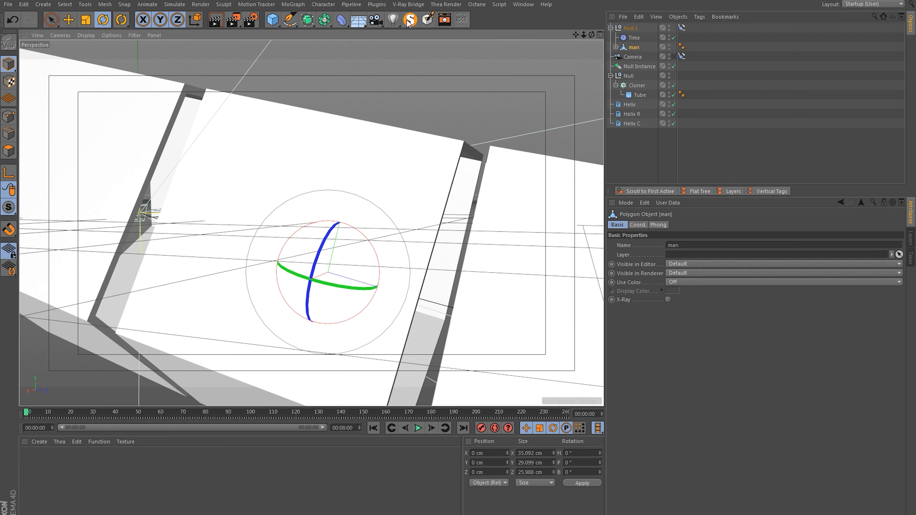
pyautogui.click(410, 19)
pyautogui.click(616, 29)
pyautogui.click(769, 71)
pyautogui.click(640, 38)
pyautogui.keyDown('alt'); pyautogui.moveTo(309, 263); pyautogui.dragTo(325, 264); pyautogui.keyUp('alt')
pyautogui.keyDown('alt'); pyautogui.moveTo(324, 261); pyautogui.dragTo(354, 266, button='right'); pyautogui.keyUp('alt')
pyautogui.moveTo(363, 278); pyautogui.dragTo(244, 269)
pyautogui.hotkey('ctrl', 'z')
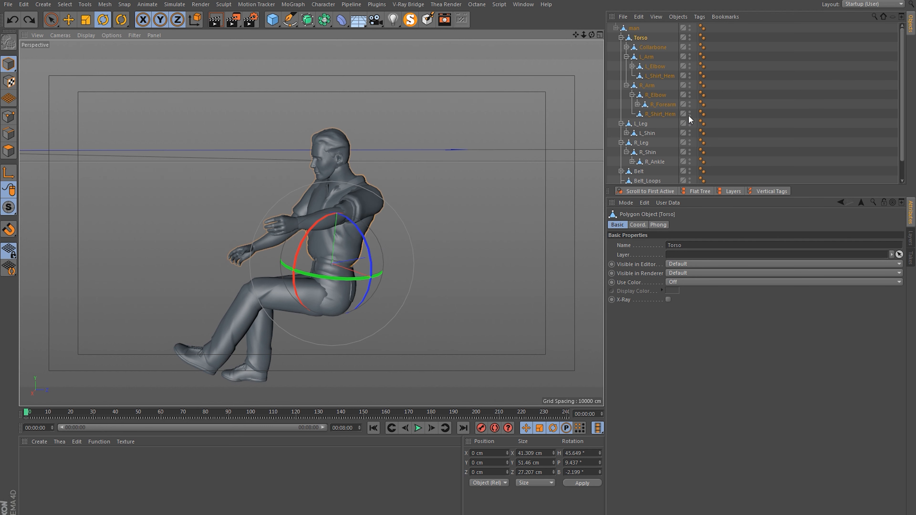
pyautogui.click(642, 124)
pyautogui.keyDown('alt'); pyautogui.moveTo(278, 232); pyautogui.dragTo(378, 243); pyautogui.keyUp('alt')
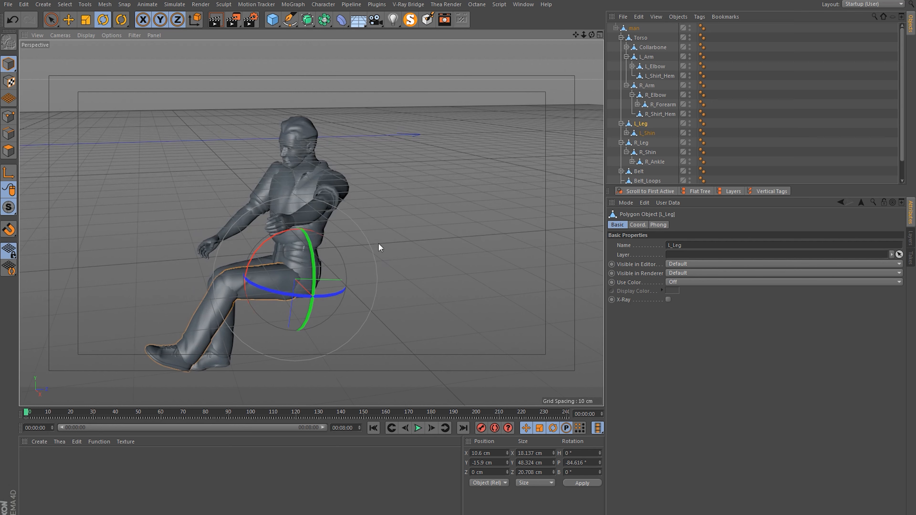
# Restore the full scene, undo the torso rotation and view the man inside the tunnel from outside.
pyautogui.click(410, 20)
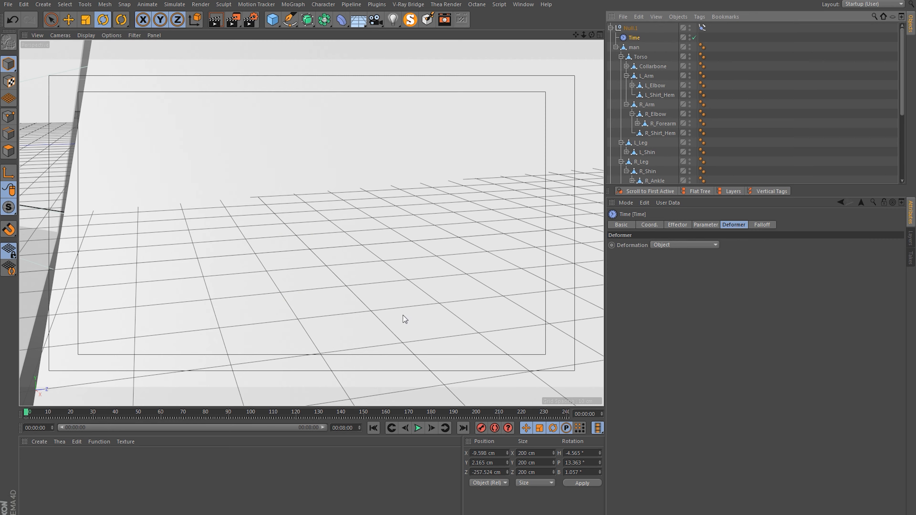
pyautogui.keyDown('alt'); pyautogui.moveTo(448, 223); pyautogui.dragTo(252, 203, button='right'); pyautogui.keyUp('alt')
pyautogui.keyDown('alt'); pyautogui.moveTo(252, 202); pyautogui.dragTo(289, 262, button='middle'); pyautogui.keyUp('alt')
pyautogui.keyDown('alt'); pyautogui.moveTo(290, 263); pyautogui.dragTo(400, 274); pyautogui.keyUp('alt')
pyautogui.keyDown('alt'); pyautogui.moveTo(162, 257); pyautogui.dragTo(216, 280, button='middle'); pyautogui.keyUp('alt')
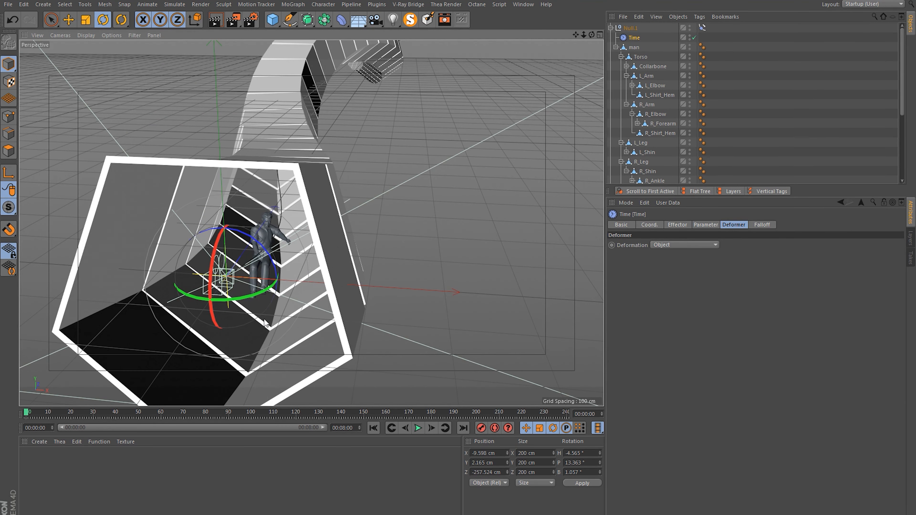
pyautogui.hotkey('ctrl', 'z')
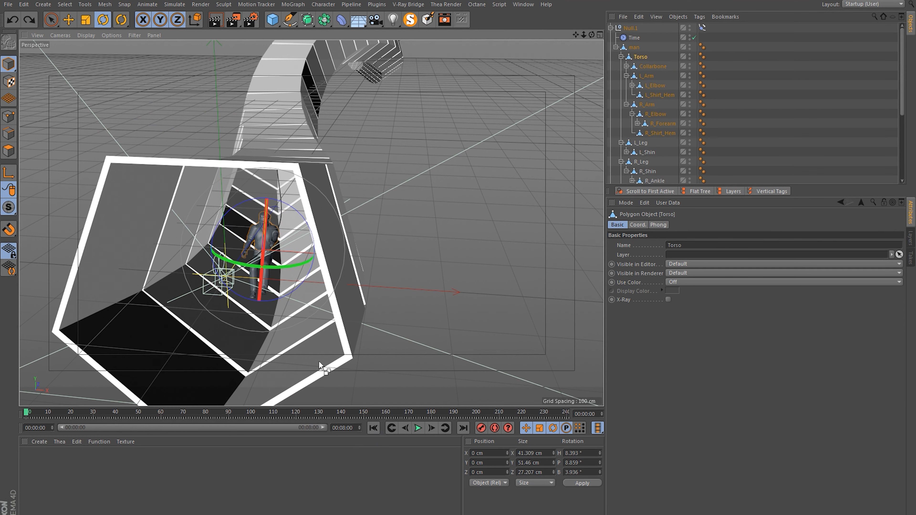
pyautogui.keyDown('alt'); pyautogui.moveTo(249, 287); pyautogui.dragTo(290, 296, button='middle'); pyautogui.keyUp('alt')
pyautogui.keyDown('alt'); pyautogui.moveTo(291, 296); pyautogui.dragTo(364, 246, button='right'); pyautogui.keyUp('alt')
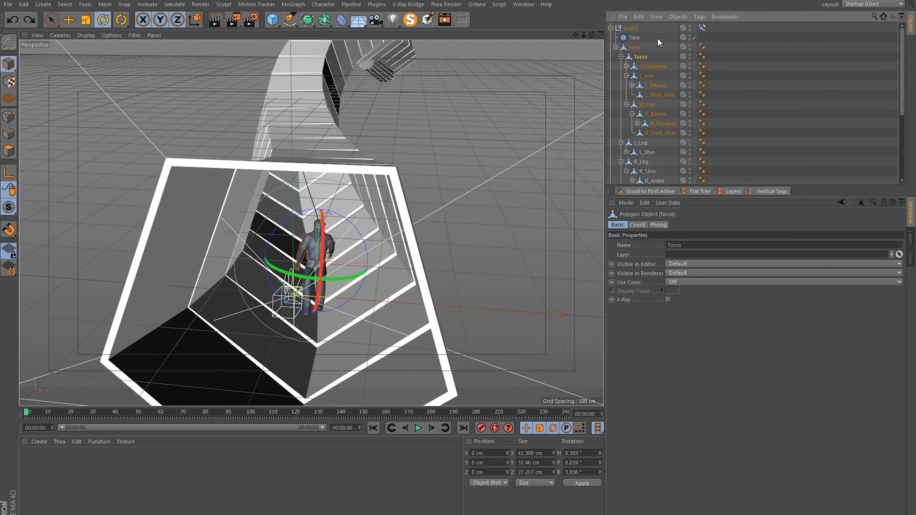
# Collapse the man's hierarchy and wrap the man in a Connect object inside the null, below the Time effector.
pyautogui.click(634, 47)
pyautogui.click(616, 48)
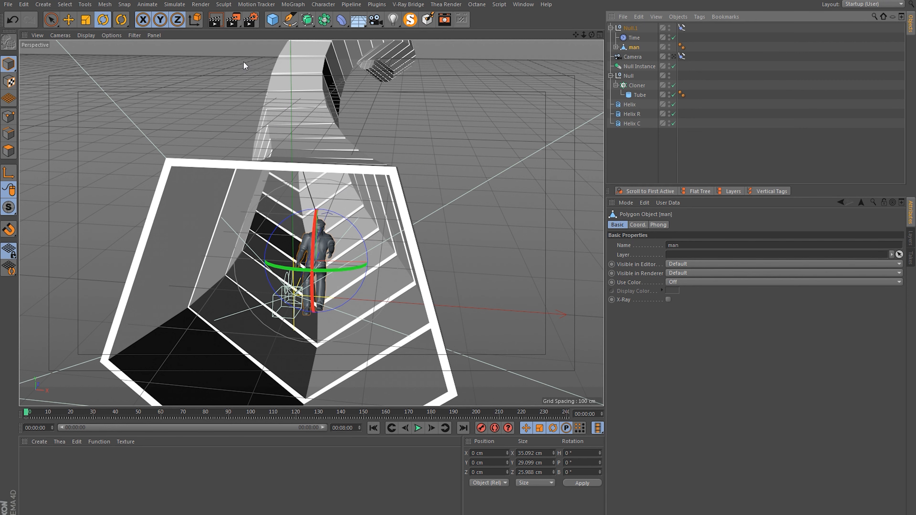
pyautogui.click(324, 19)
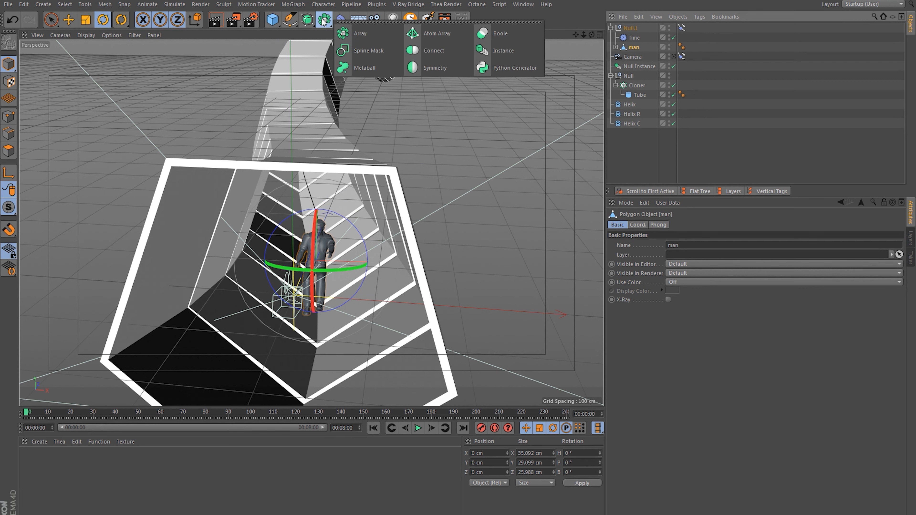
pyautogui.click(440, 50)
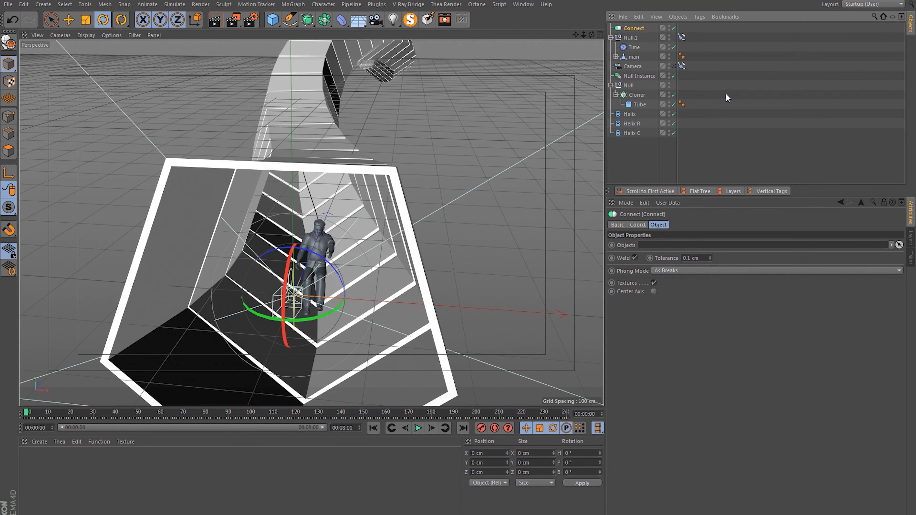
pyautogui.moveTo(633, 28); pyautogui.dragTo(636, 48)
# Set the man's position to 0 cm on all axes and his rotation to 0° within the Connect object.
pyautogui.click(636, 58)
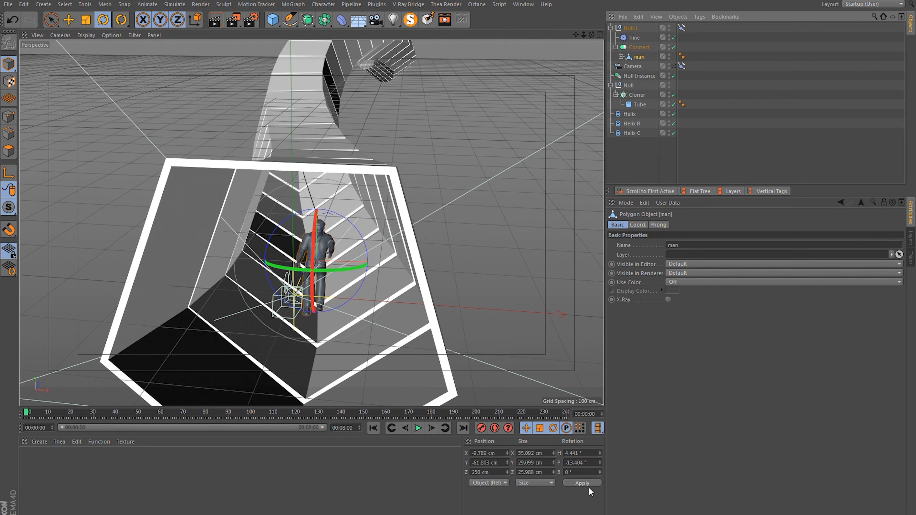
pyautogui.moveTo(596, 463); pyautogui.dragTo(514, 447)
pyautogui.write('0')
pyautogui.press('Return')
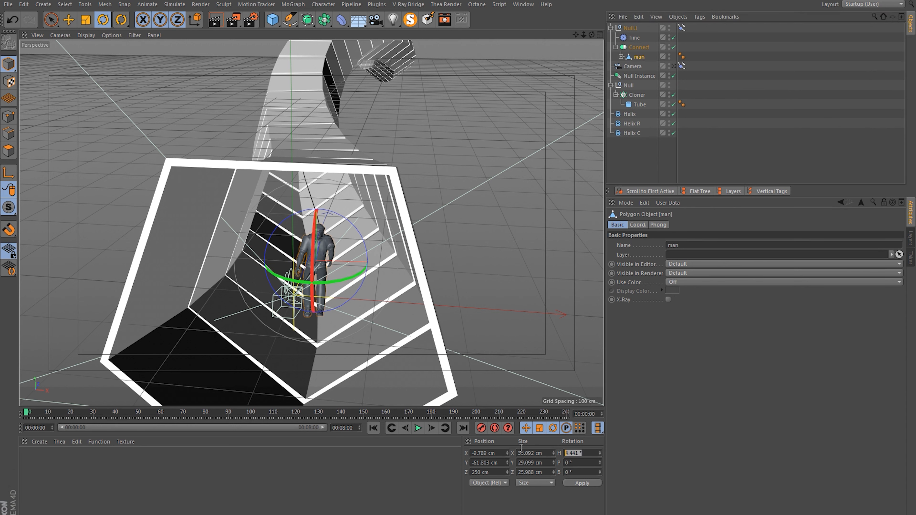
pyautogui.write('0')
pyautogui.press('Return')
pyautogui.write('0')
pyautogui.press('Tab')
pyautogui.write('0')
pyautogui.press('Tab')
pyautogui.write('0')
pyautogui.press('Return')
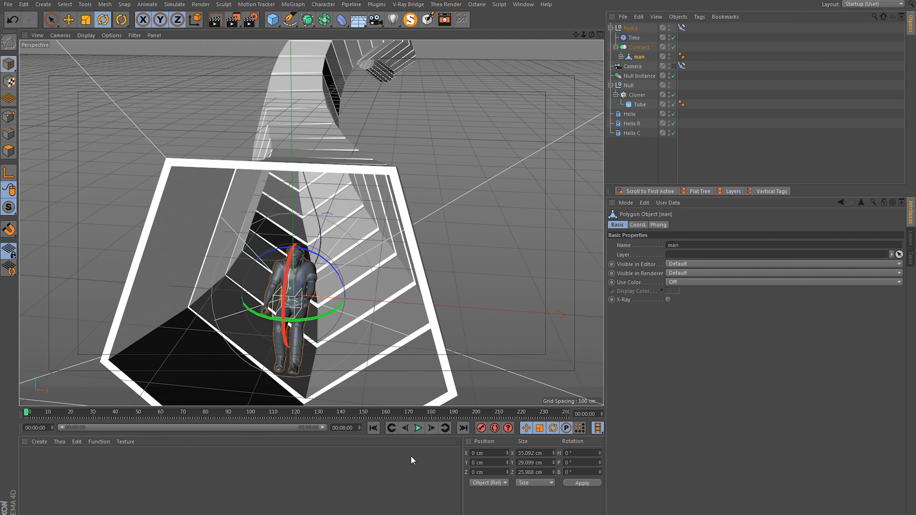
# Set the Connect object's position to 0 cm on all axes and its rotation to 0°.
pyautogui.click(640, 47)
pyautogui.click(574, 463)
pyautogui.write('0')
pyautogui.press('Return')
pyautogui.moveTo(586, 454); pyautogui.dragTo(431, 459)
pyautogui.write('0')
pyautogui.press('Return')
pyautogui.write('00')
pyautogui.press('Return')
pyautogui.write('0')
pyautogui.press('Return')
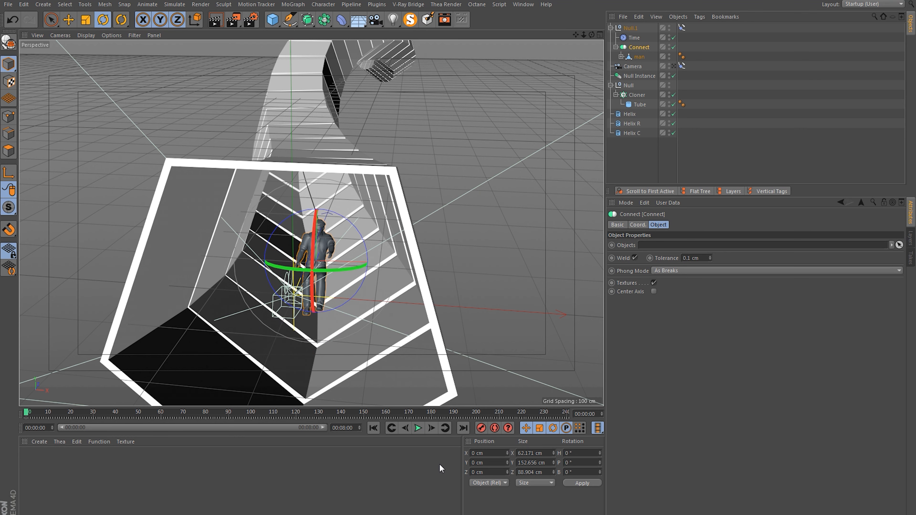
# Select the Time effector, return to the camera view and play the animation to check the man's spin.
pyautogui.click(635, 37)
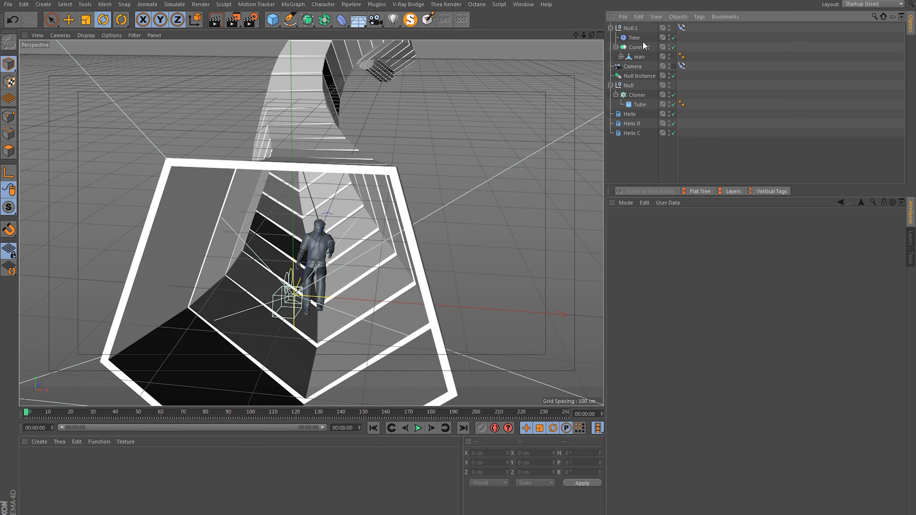
pyautogui.scroll(3, 334, 240)
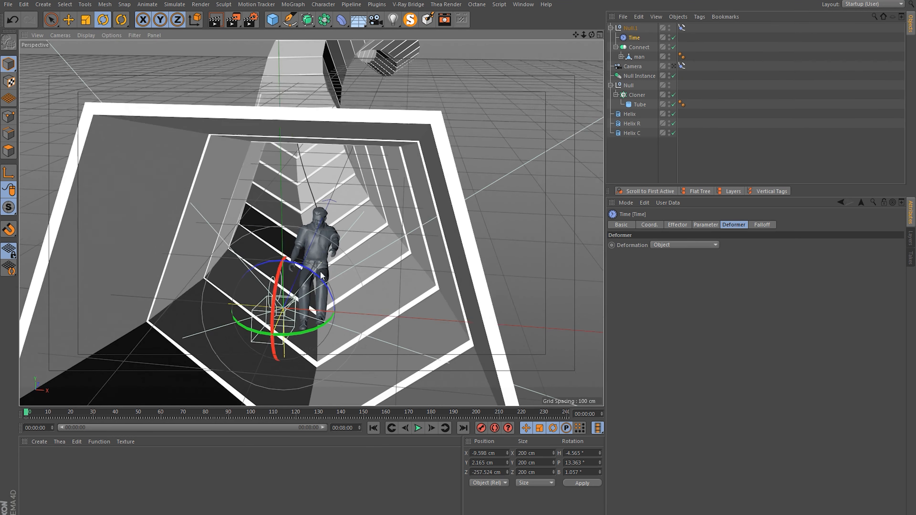
pyautogui.click(674, 66)
pyautogui.click(417, 428)
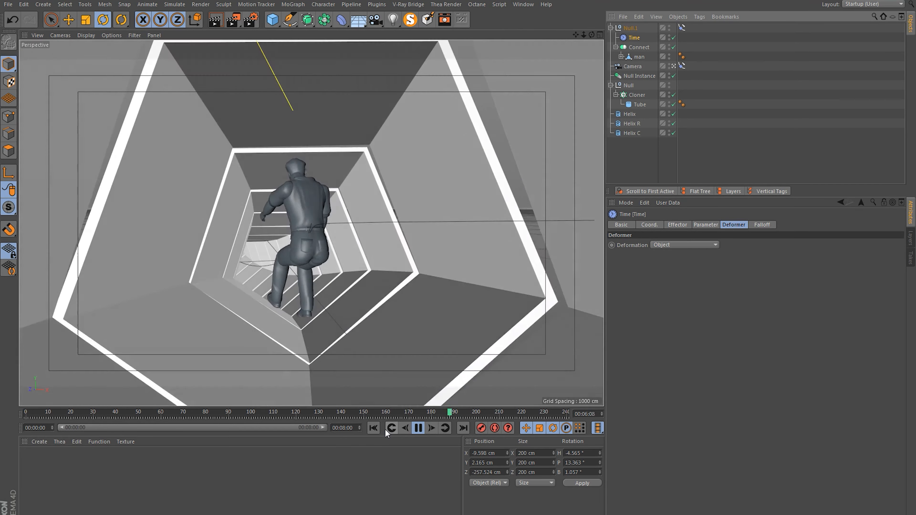
pyautogui.click(419, 429)
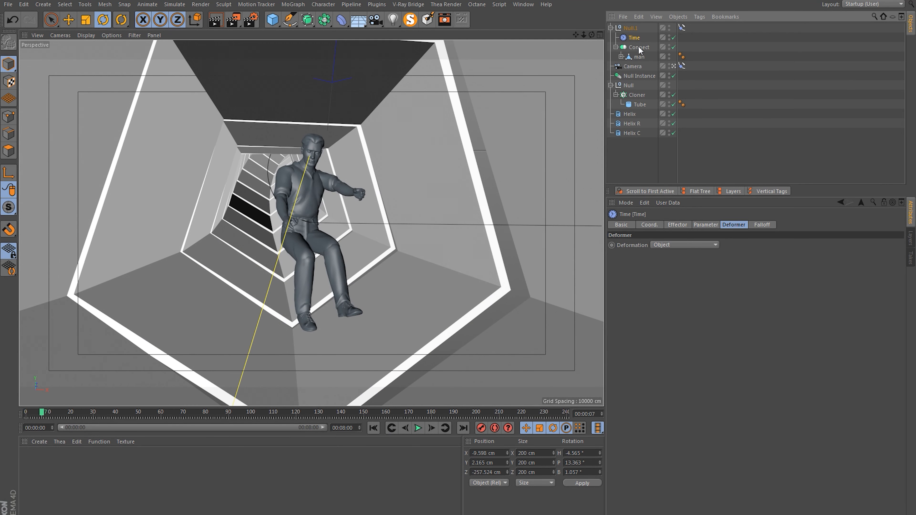
# Set the Time effector's heading rotation (R.H) to 45° and play the animation to check the slower spin.
pyautogui.click(707, 225)
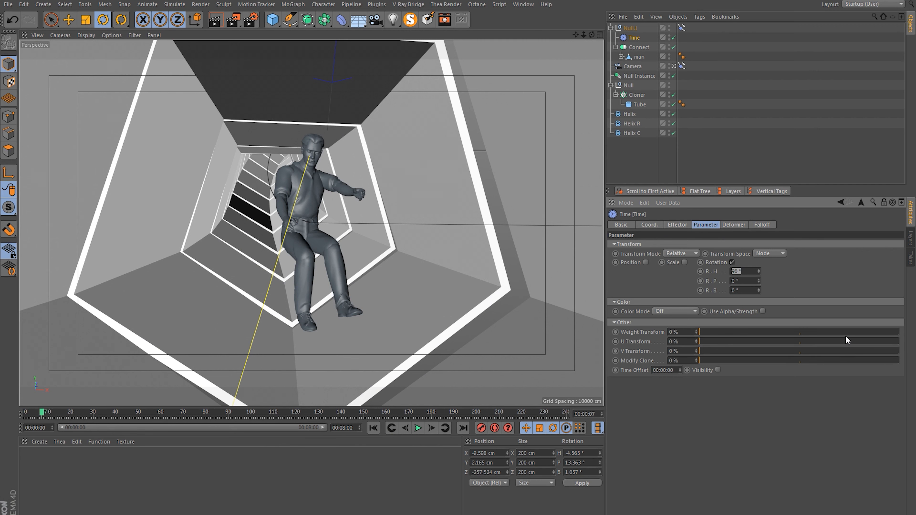
pyautogui.click(741, 271)
pyautogui.write('45')
pyautogui.press('Return')
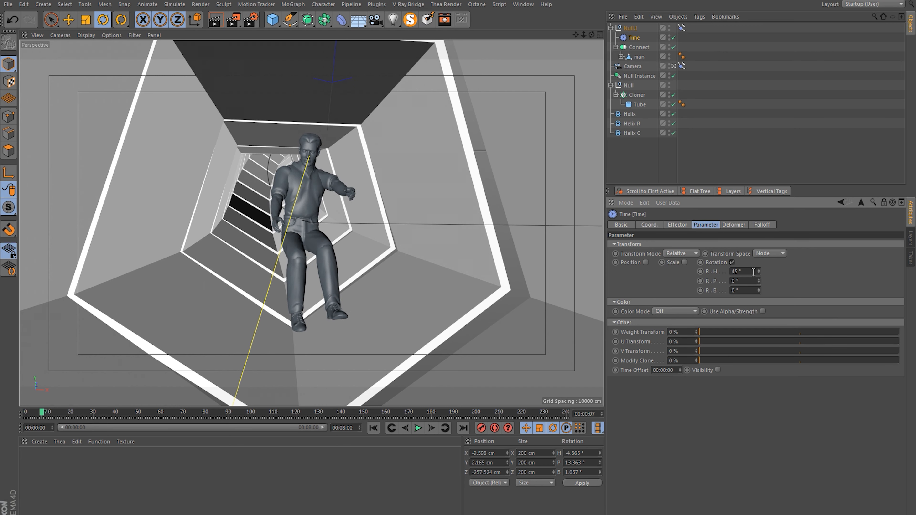
pyautogui.click(418, 431)
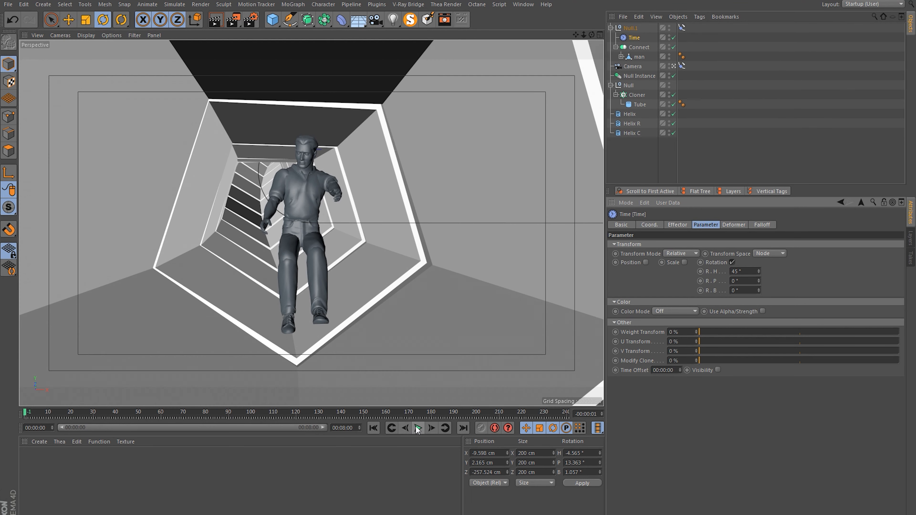
pyautogui.click(417, 428)
pyautogui.click(420, 428)
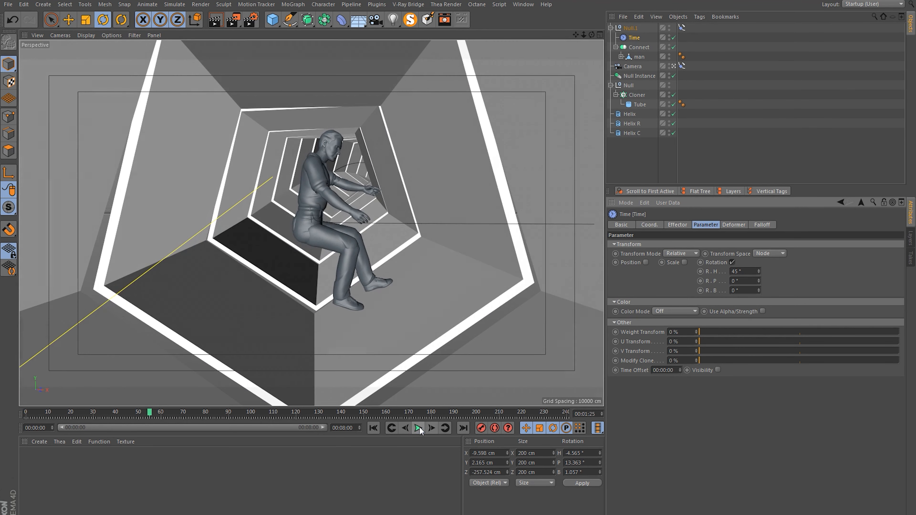
# Set the Time effector's pitch (R.P) and bank (R.B) rotations to 45° and replay from the first frame.
pyautogui.write('45')
pyautogui.press('Tab')
pyautogui.click(373, 428)
pyautogui.click(418, 429)
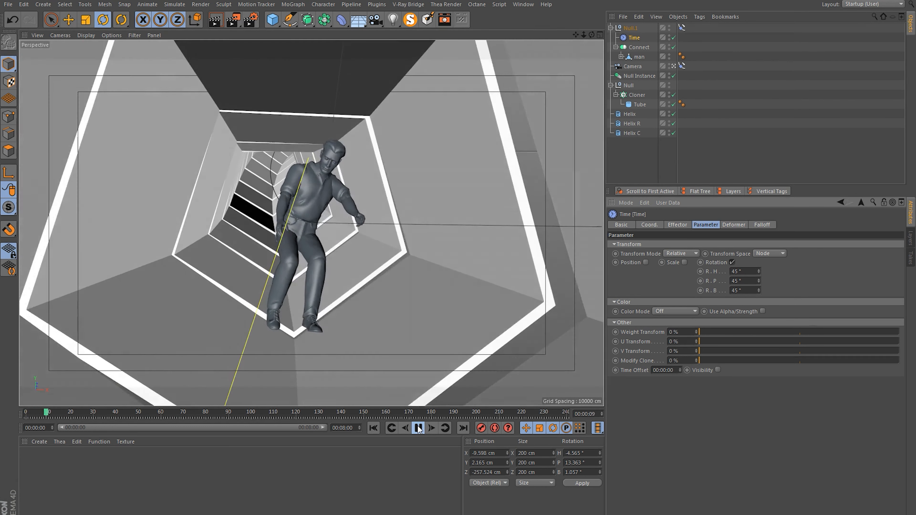
pyautogui.click(418, 428)
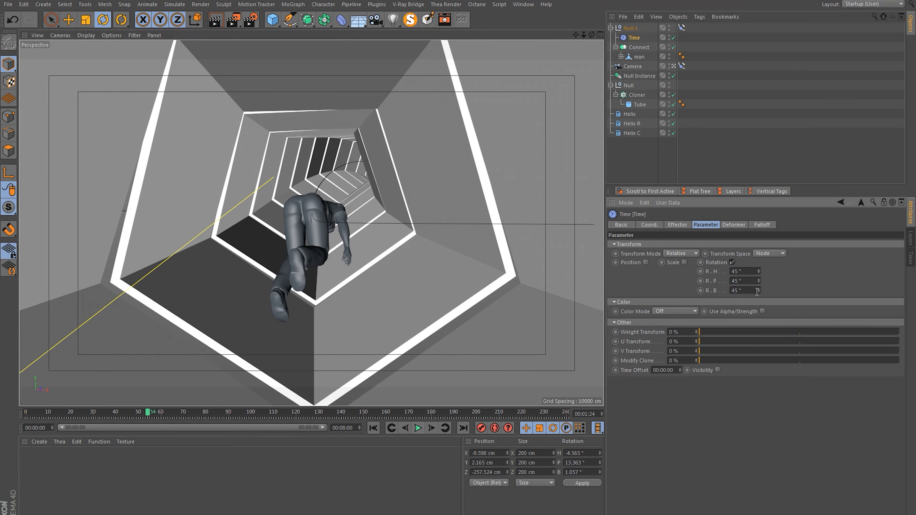
# Set the Time effector's heading rotation to -45° and replay the animation from the first frame.
pyautogui.click(732, 272)
pyautogui.write('-')
pyautogui.press('Return')
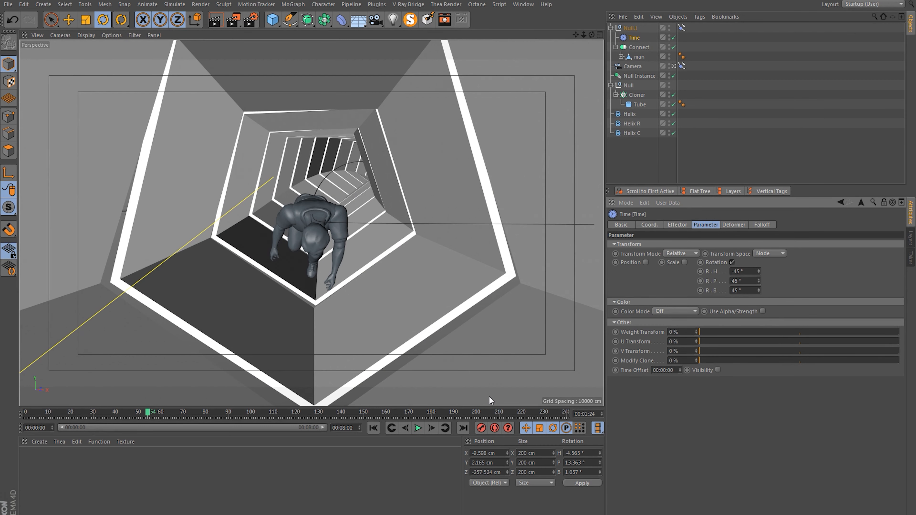
pyautogui.click(373, 428)
pyautogui.click(419, 429)
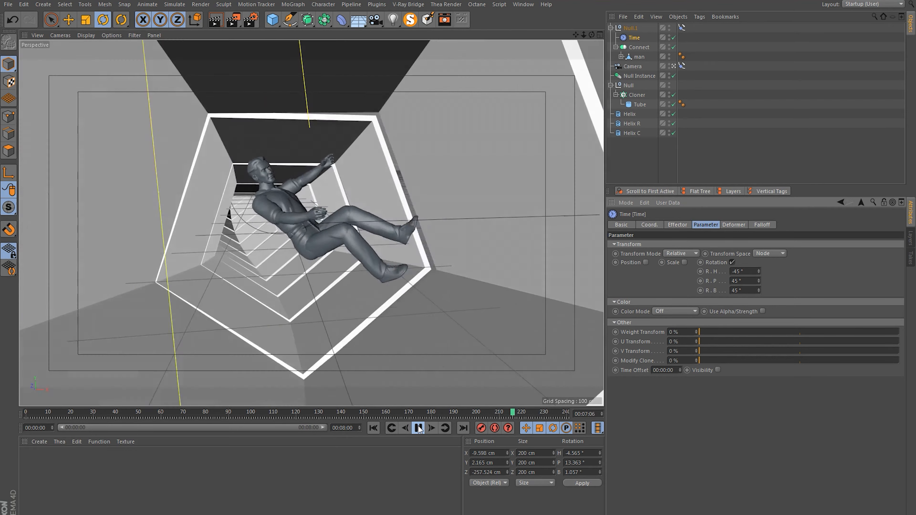
# Play the animation again to check the man's combined rotation along the tunnel.
pyautogui.click(419, 428)
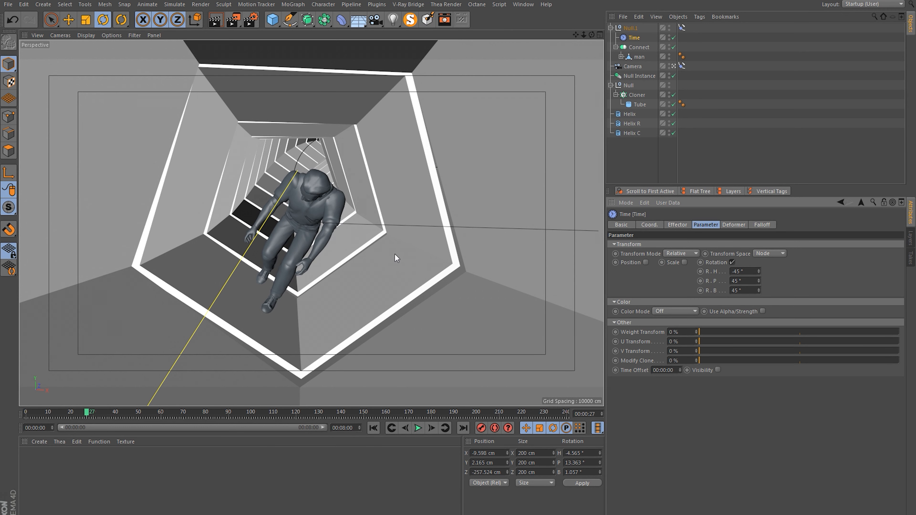
pyautogui.click(418, 428)
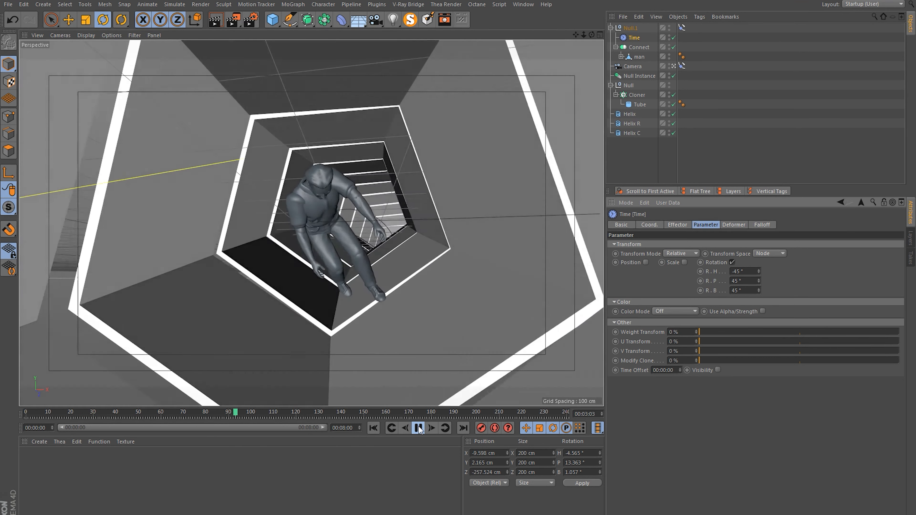
pyautogui.click(419, 428)
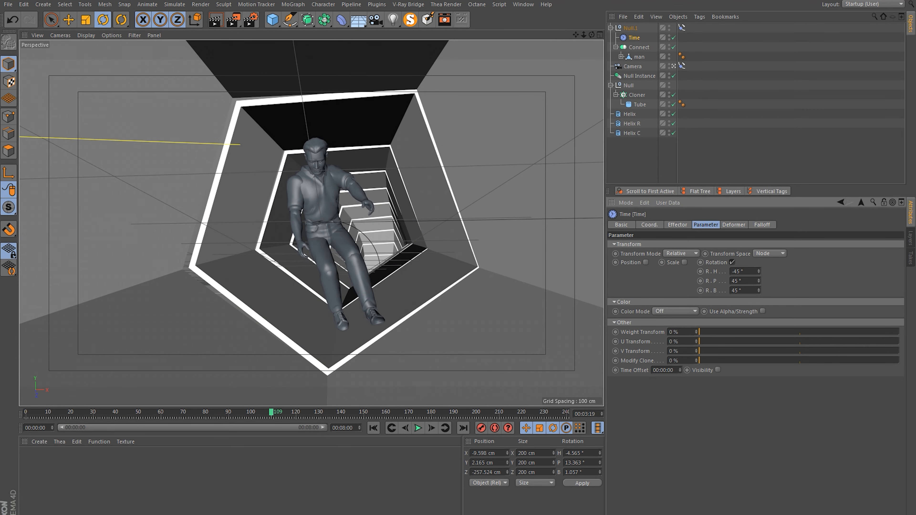
# Switch to the reference tunnel video, play it to study the man's tumbling and return to the scene.
pyautogui.hotkey('alt', 'Tab')
pyautogui.click(426, 404)
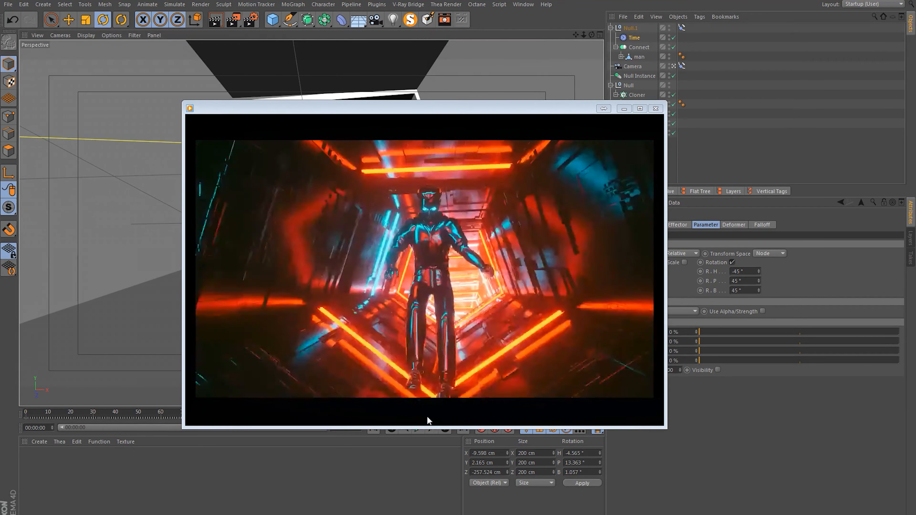
pyautogui.click(427, 417)
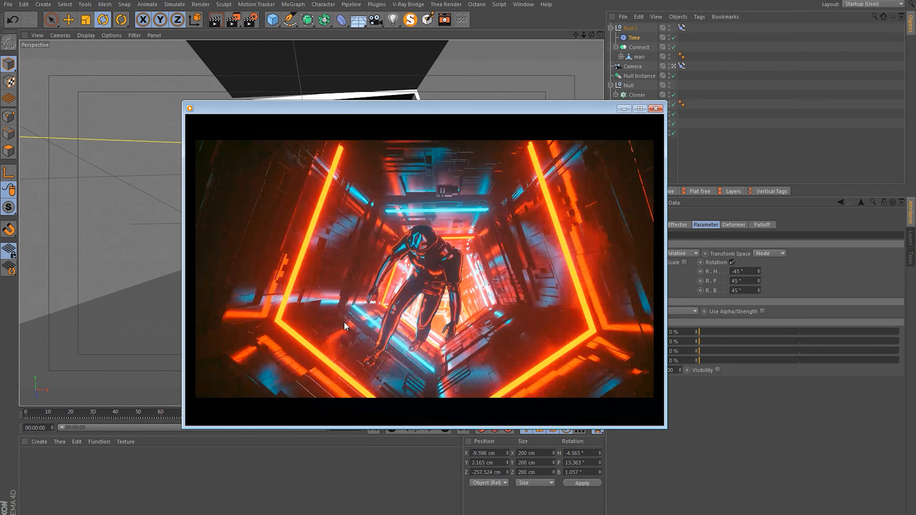
pyautogui.hotkey('alt', 'Tab')
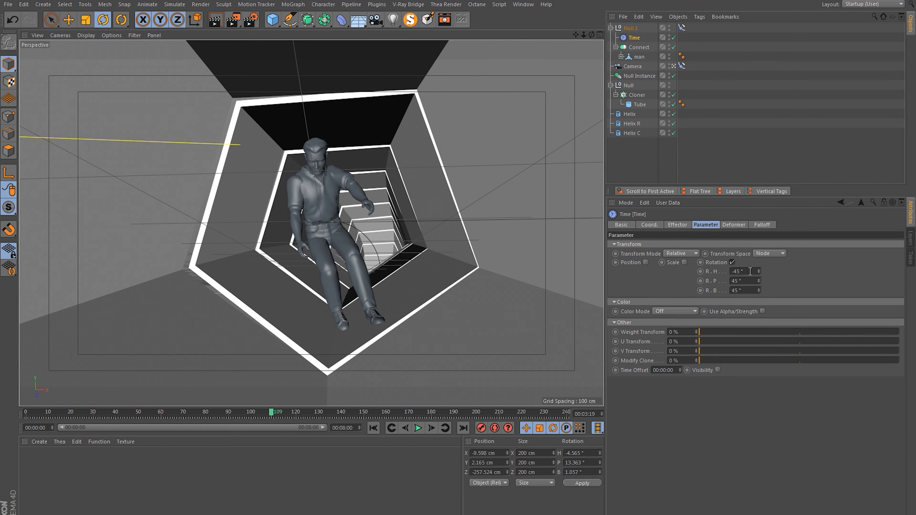
# Set the Time effector's R.H to -40° and its R.P and R.B to 40°, and replay from the first frame.
pyautogui.moveTo(751, 271); pyautogui.dragTo(680, 287)
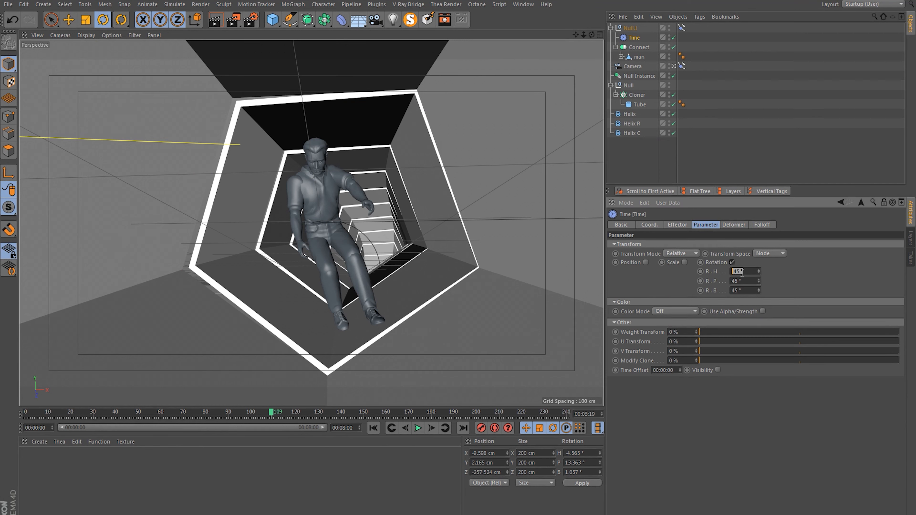
pyautogui.write('-40')
pyautogui.press('Tab')
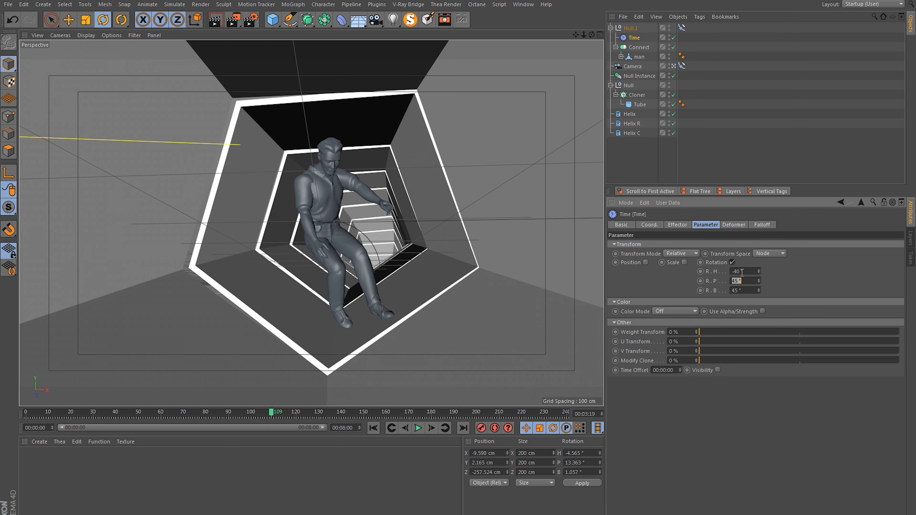
pyautogui.write('40')
pyautogui.press('Tab')
pyautogui.write('40')
pyautogui.press('Return')
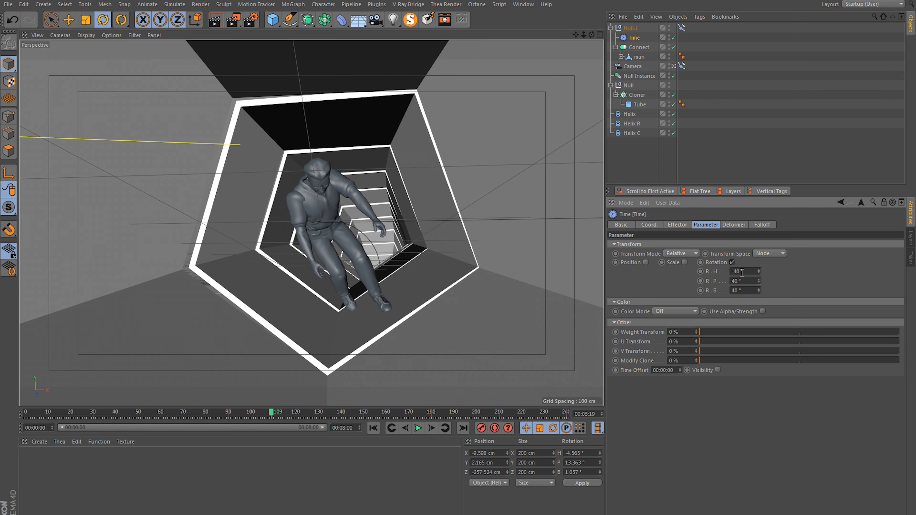
pyautogui.click(373, 428)
pyautogui.click(418, 428)
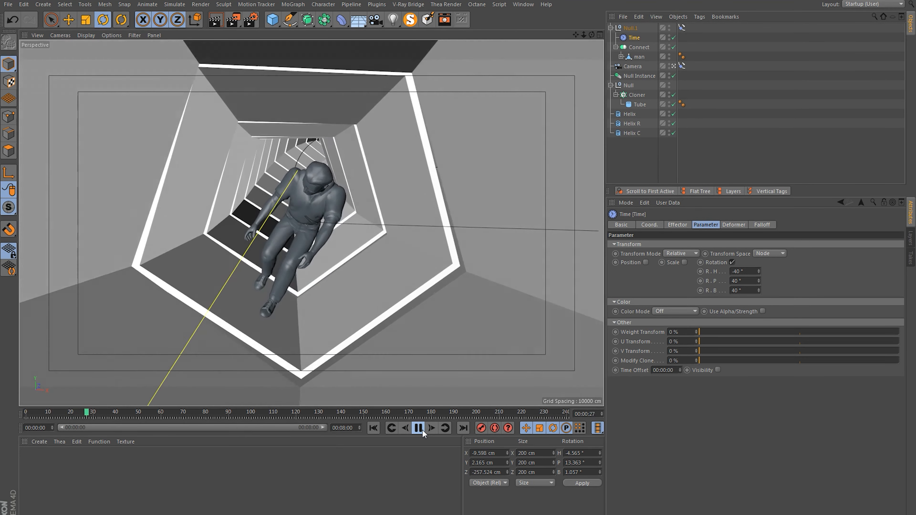
pyautogui.click(421, 429)
# Try the Time effector's R.H, R.P and R.B rotations at -45° and play the animation.
pyautogui.moveTo(751, 270); pyautogui.dragTo(591, 241)
pyautogui.write('-45')
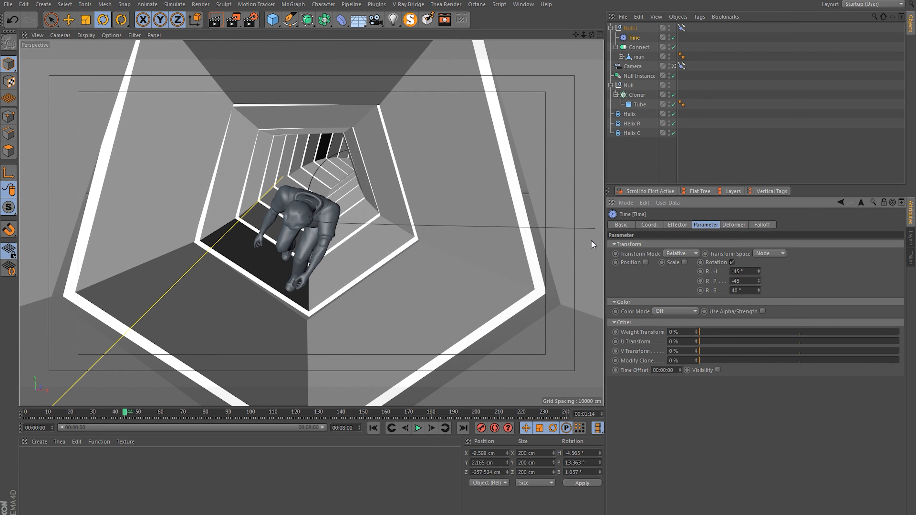
pyautogui.press('Tab')
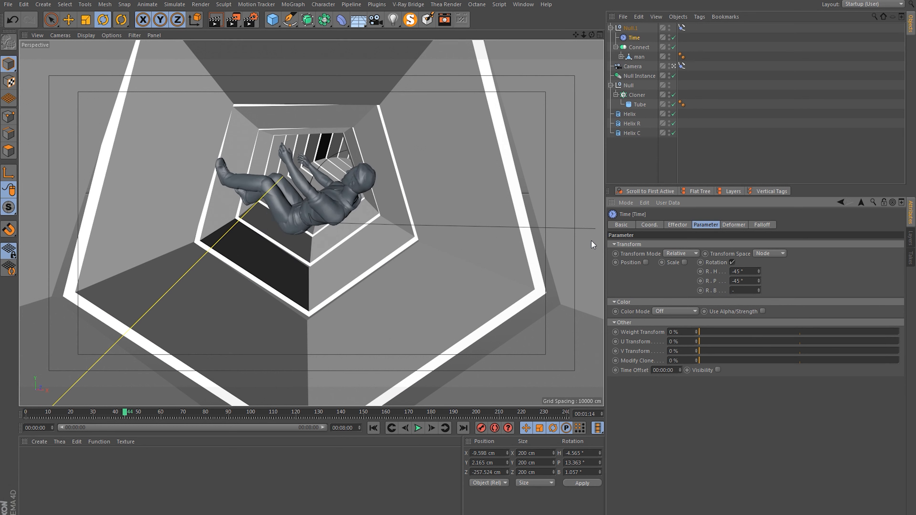
pyautogui.write('-45')
pyautogui.press('Return')
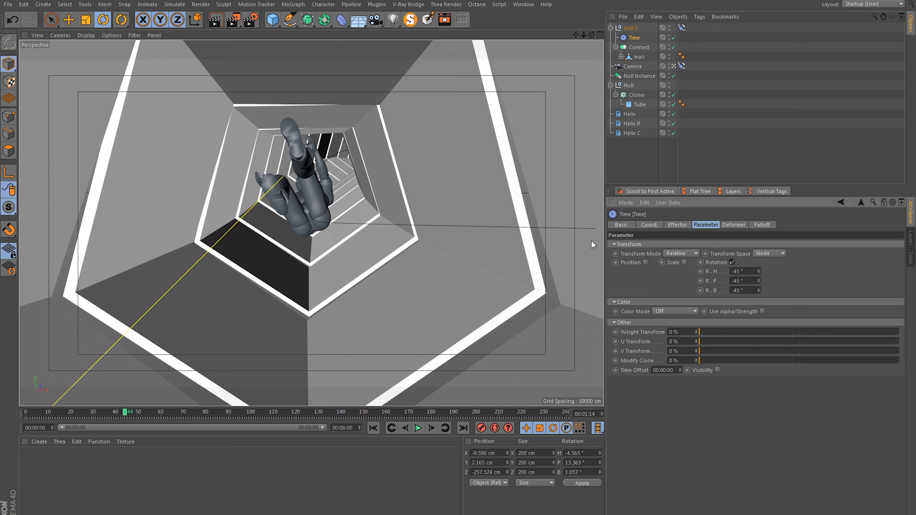
pyautogui.click(418, 428)
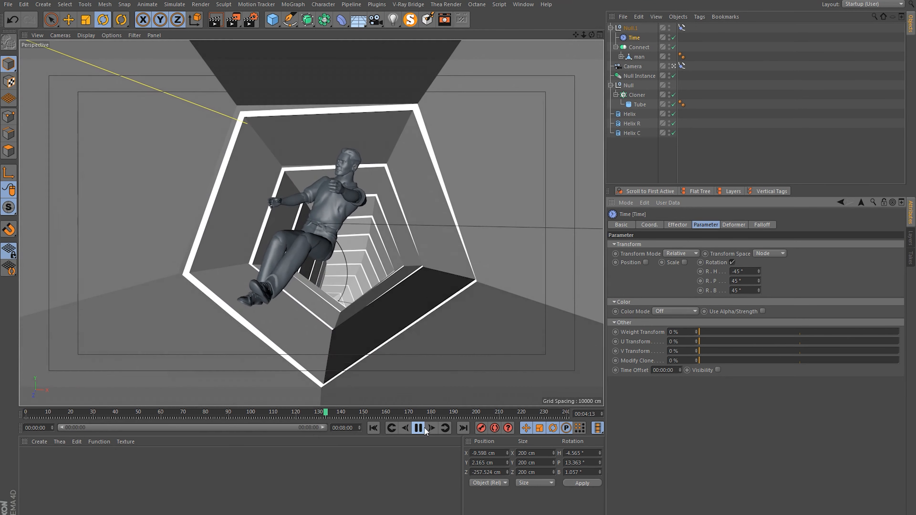
pyautogui.click(418, 429)
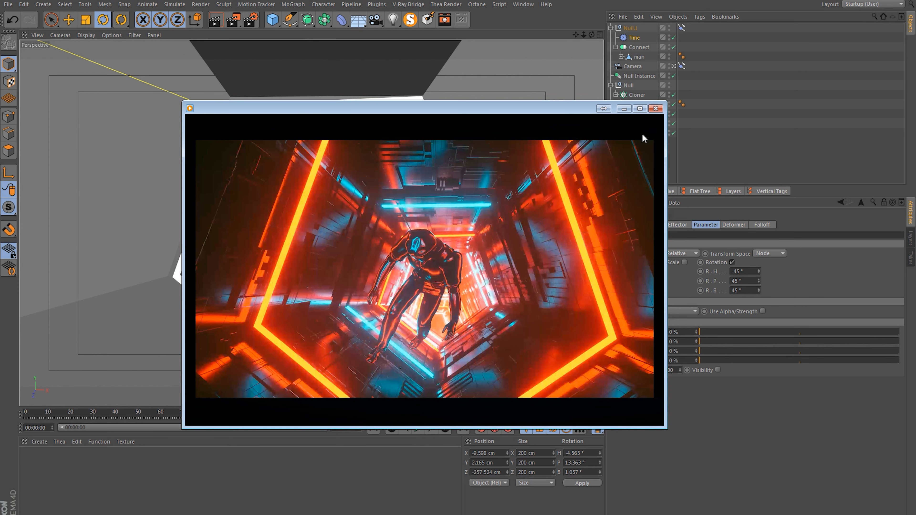
# Close the reference video and rewind the animation to the first frame.
pyautogui.click(655, 108)
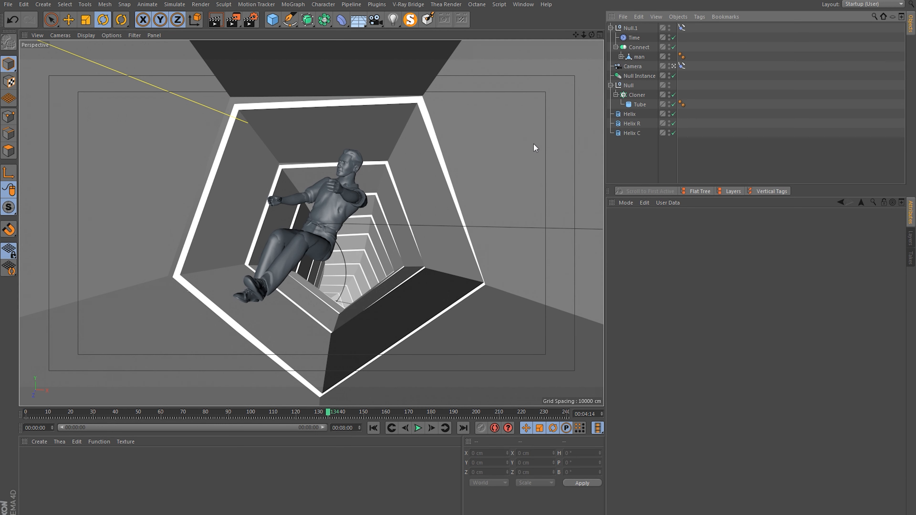
pyautogui.click(374, 426)
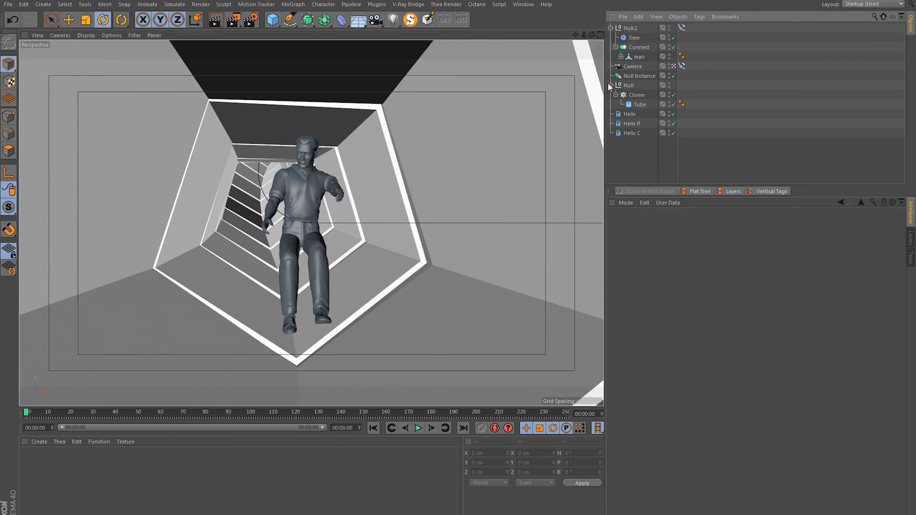
pyautogui.click(629, 86)
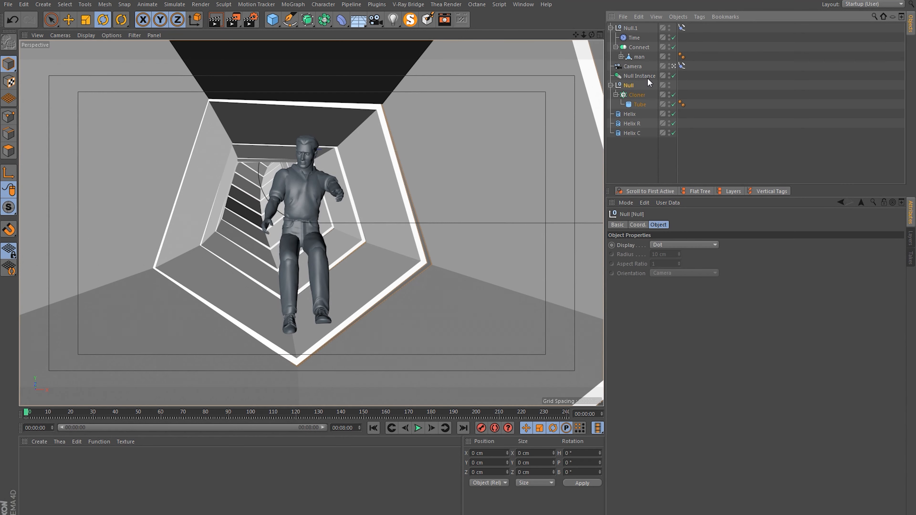
pyautogui.click(641, 76)
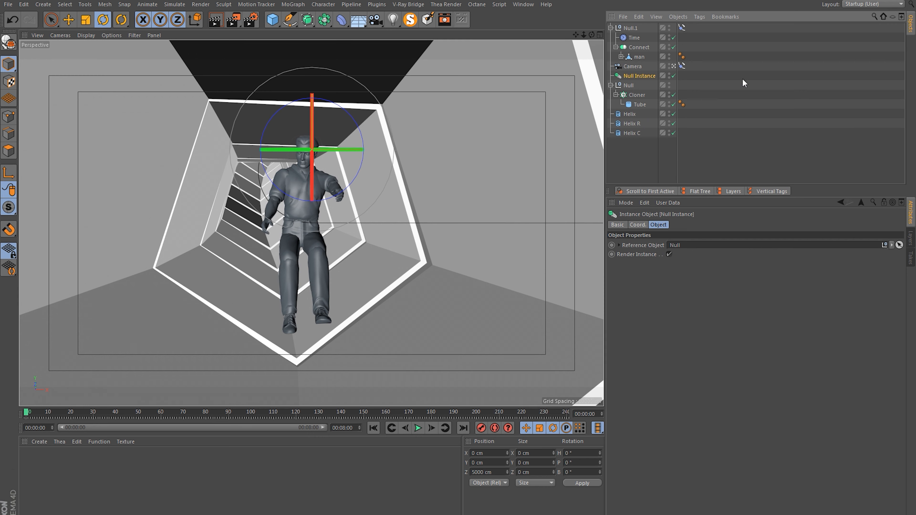
# Rename the tunnel's Cloner as Cloner W.
pyautogui.click(639, 95)
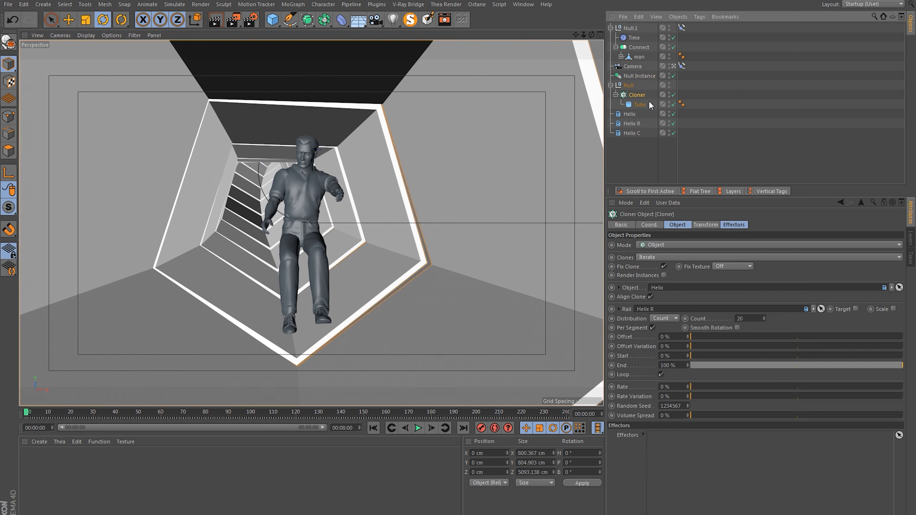
pyautogui.click(615, 95)
pyautogui.doubleClick(639, 95)
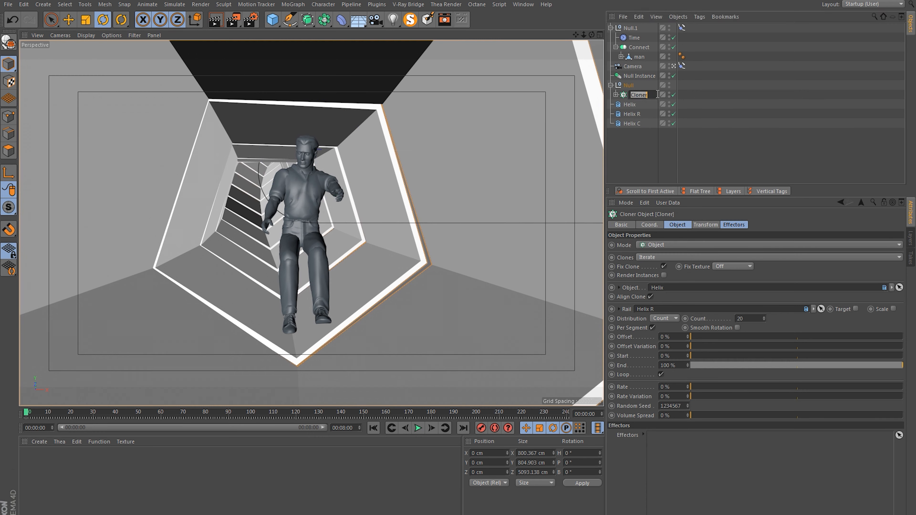
pyautogui.press('Return')
# Duplicate Cloner W inside the Null and rename the copy as Cloner L.
pyautogui.keyDown('ctrl'); pyautogui.moveTo(640, 95); pyautogui.dragTo(641, 91); pyautogui.keyUp('ctrl')
pyautogui.doubleClick(653, 95)
pyautogui.doubleClick(652, 94)
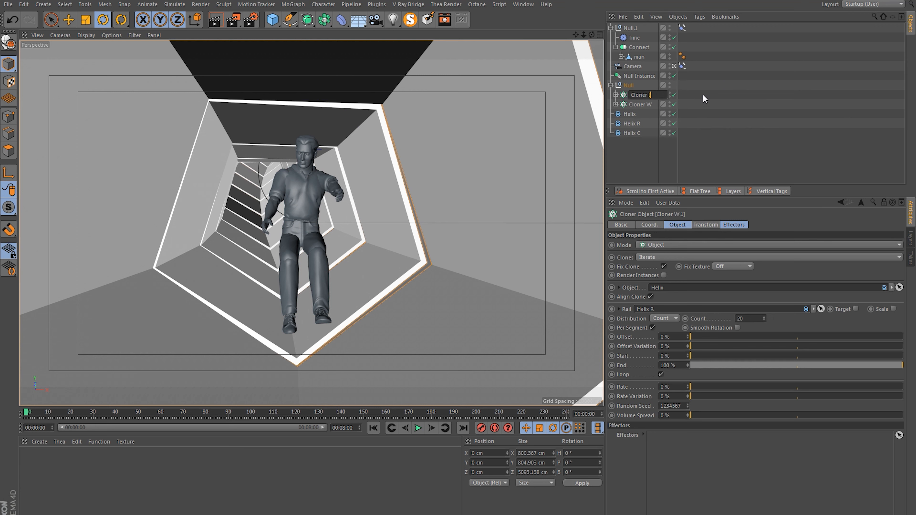
pyautogui.press('Return')
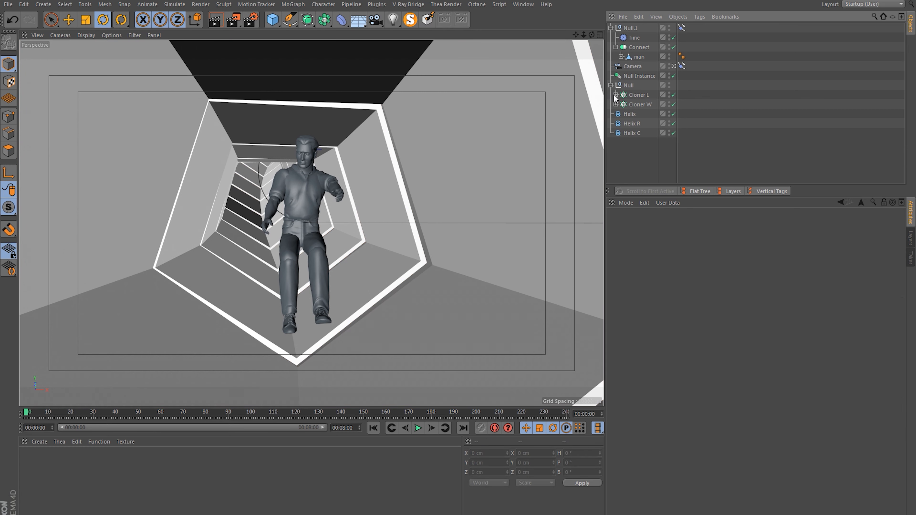
# Check the neon lights in the reference video and delete the Tube inside Cloner L.
pyautogui.click(616, 95)
pyautogui.click(639, 104)
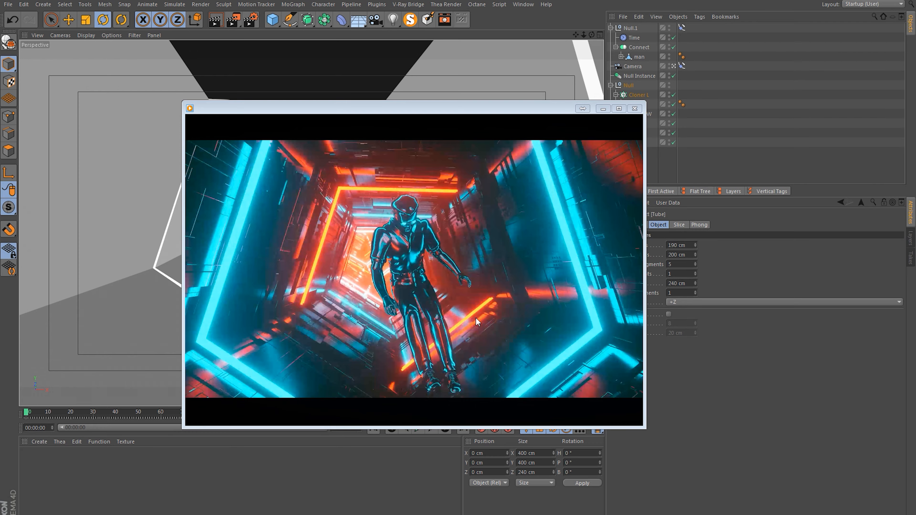
pyautogui.click(416, 411)
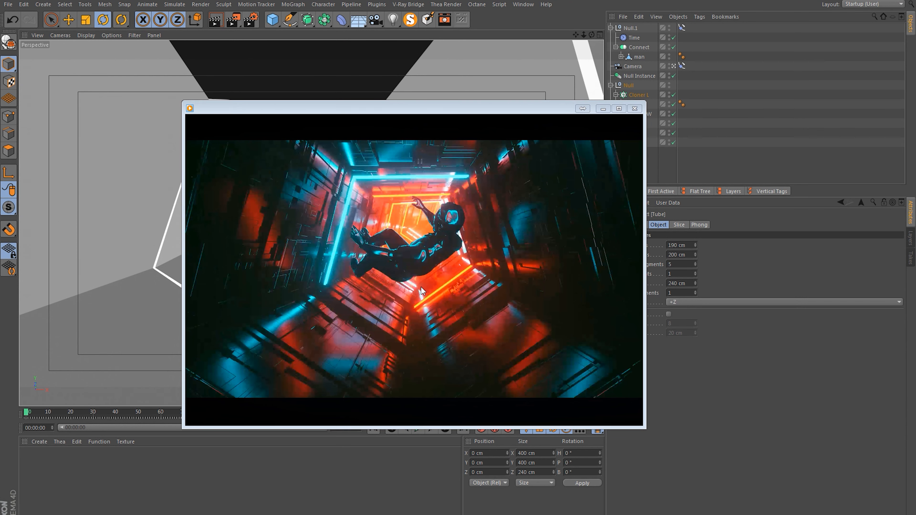
pyautogui.click(635, 108)
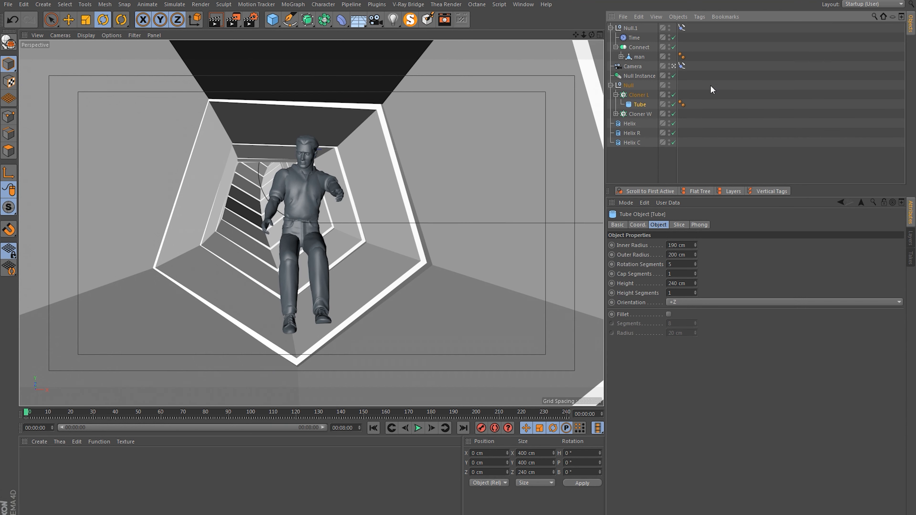
pyautogui.press('Delete')
pyautogui.click(629, 94)
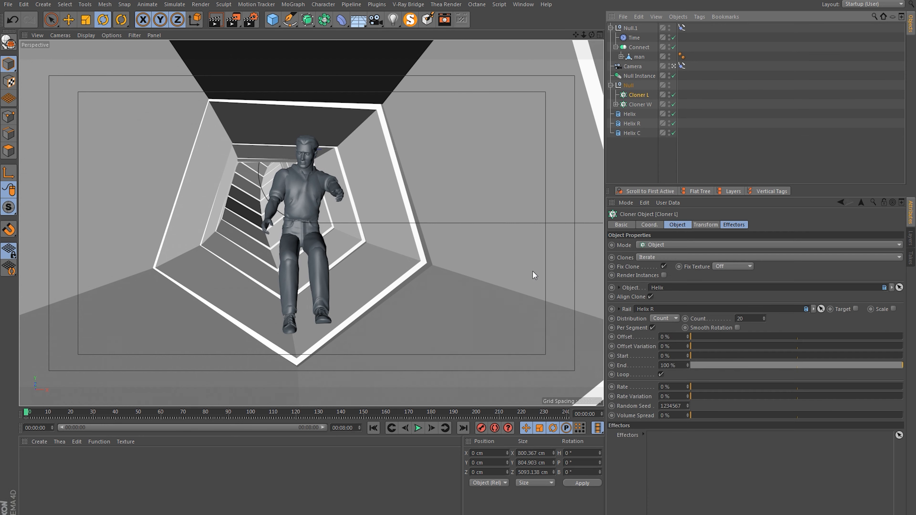
# Leave the camera view and isolate Cloner L so that only it shows in the scene.
pyautogui.click(674, 66)
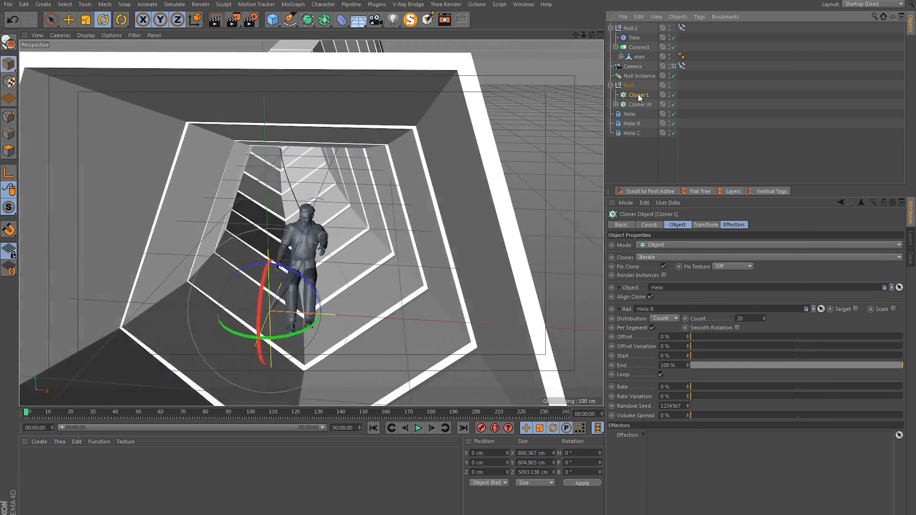
pyautogui.keyDown('alt'); pyautogui.moveTo(393, 278); pyautogui.dragTo(371, 313); pyautogui.keyUp('alt')
pyautogui.keyDown('alt'); pyautogui.moveTo(371, 313); pyautogui.dragTo(327, 301, button='right'); pyautogui.keyUp('alt')
pyautogui.keyDown('alt'); pyautogui.moveTo(327, 300); pyautogui.dragTo(305, 250); pyautogui.keyUp('alt')
pyautogui.click(410, 20)
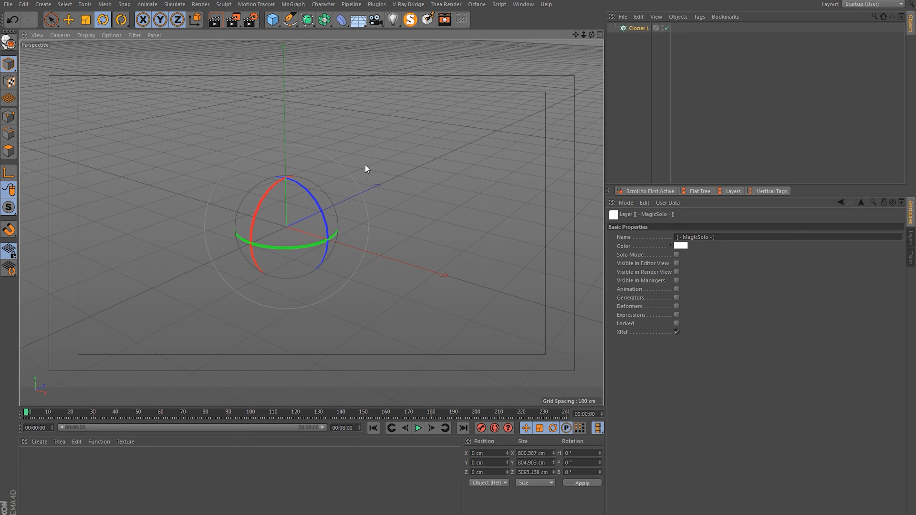
pyautogui.click(422, 161)
pyautogui.keyDown('alt'); pyautogui.moveTo(260, 223); pyautogui.dragTo(306, 210, button='right'); pyautogui.keyUp('alt')
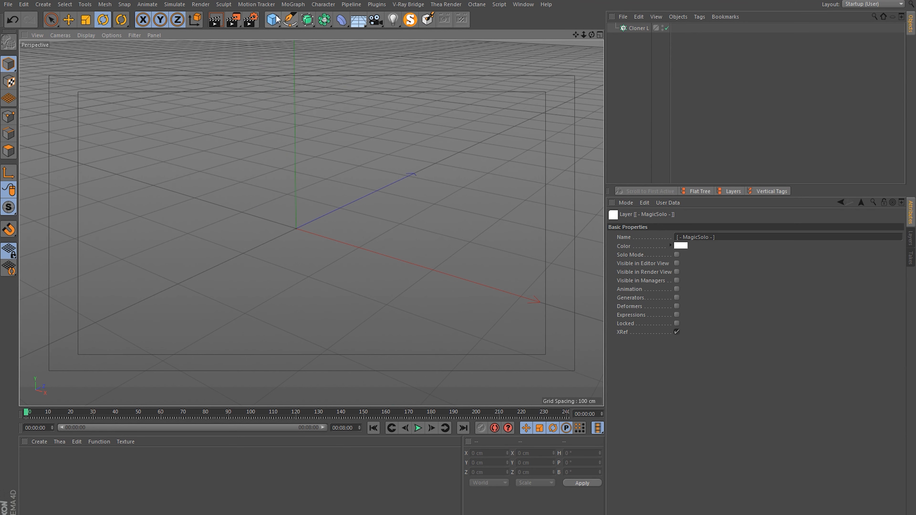
# Add a Cube and set its X and Z sizes to 5 cm to make a thin upright bar.
pyautogui.click(273, 17)
pyautogui.click(352, 32)
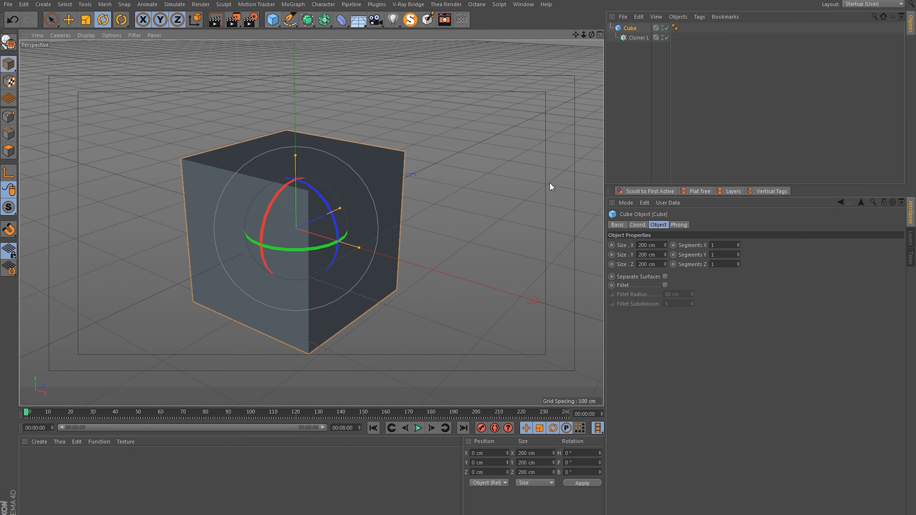
pyautogui.click(664, 244)
pyautogui.write('5')
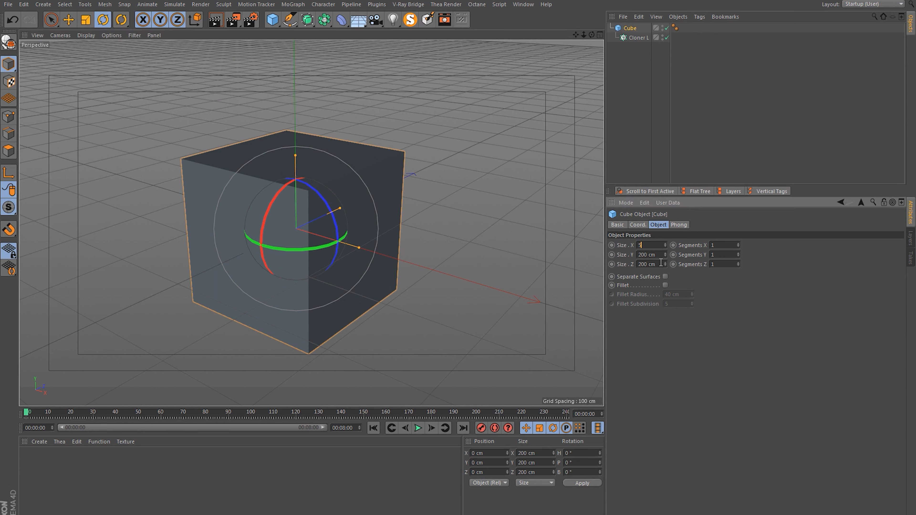
pyautogui.click(660, 264)
pyautogui.write('5')
pyautogui.press('Return')
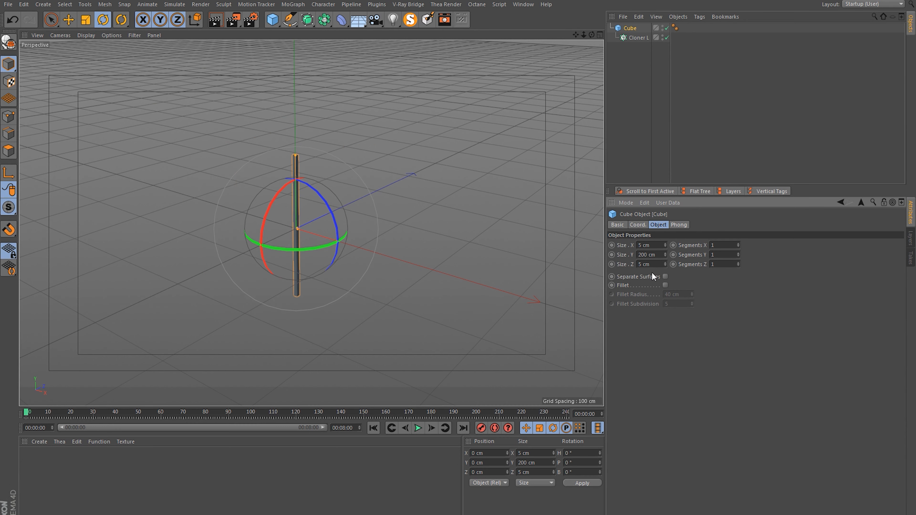
# Create a MoGraph Cloner and make the thin bar Cube its child.
pyautogui.click(292, 5)
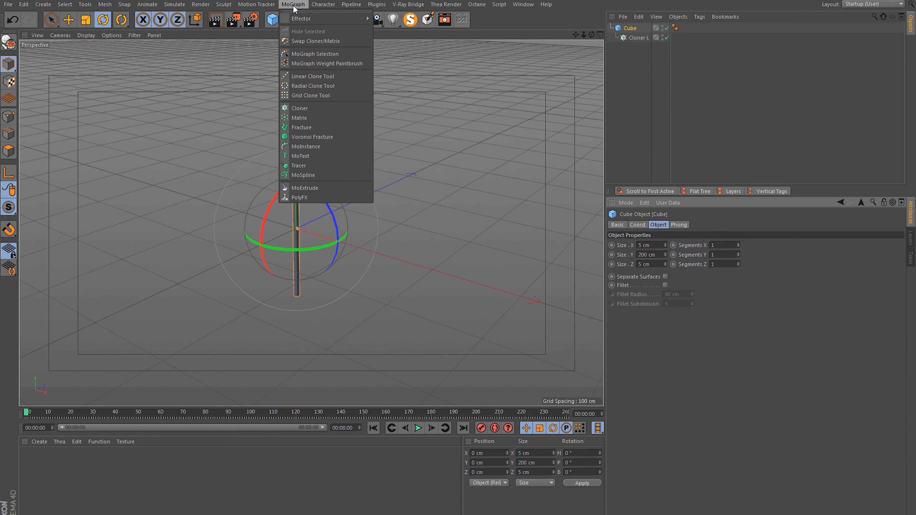
pyautogui.click(309, 108)
pyautogui.moveTo(633, 37); pyautogui.dragTo(627, 29)
pyautogui.click(630, 28)
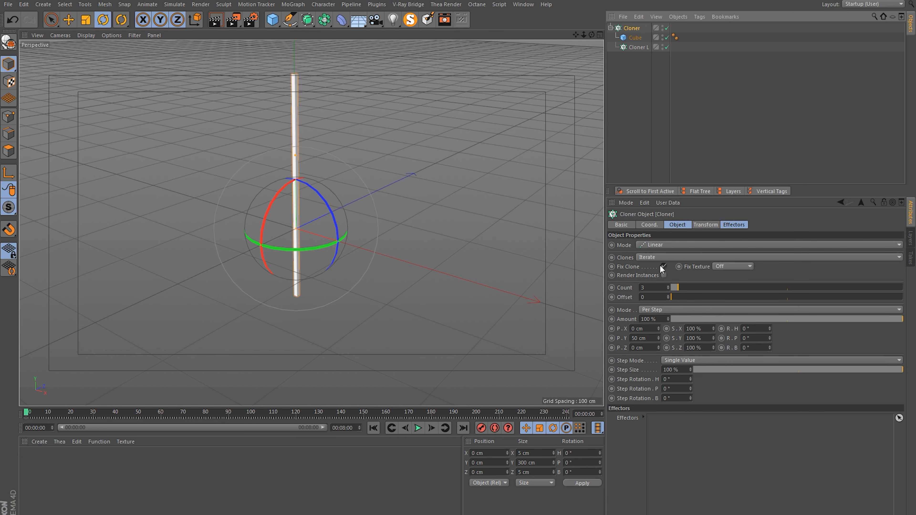
# Set the new Cloner to Radial mode and adjust its radius to 135 cm to arrange the bars around a circle.
pyautogui.click(649, 244)
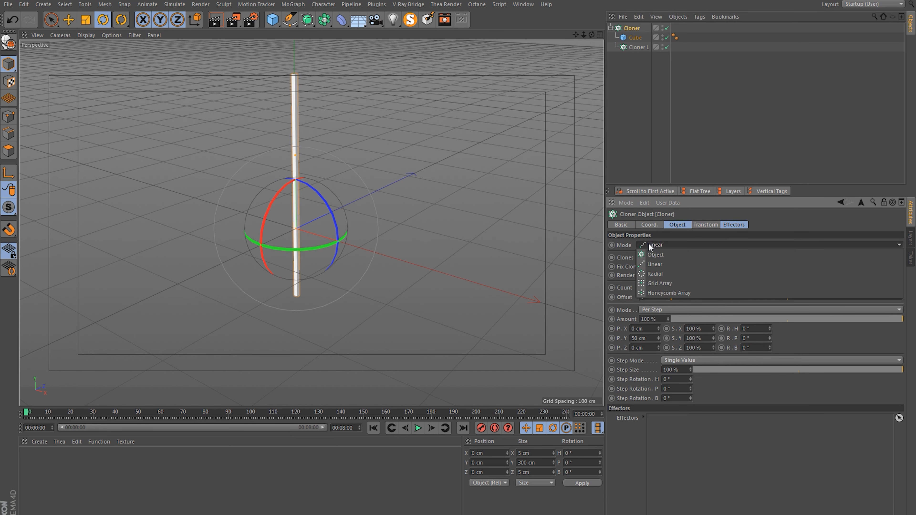
pyautogui.click(662, 273)
pyautogui.moveTo(680, 300); pyautogui.dragTo(719, 304)
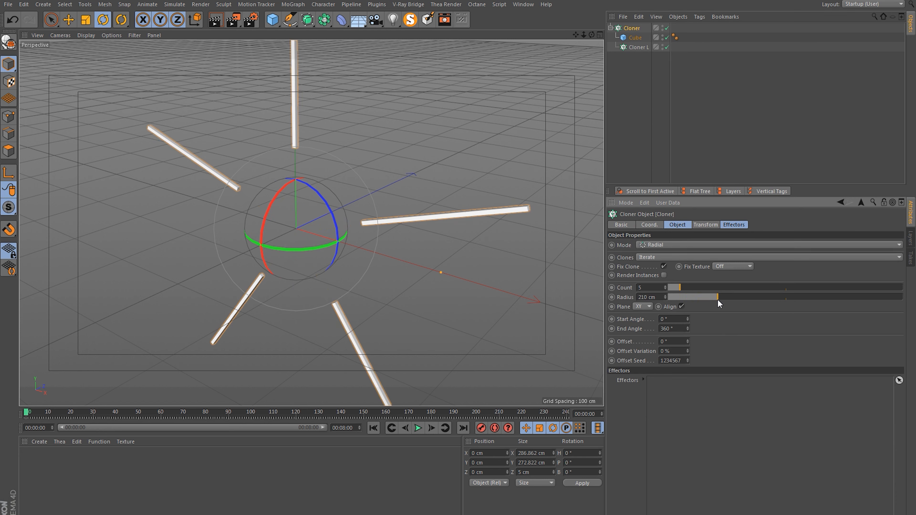
pyautogui.moveTo(659, 298); pyautogui.dragTo(582, 278)
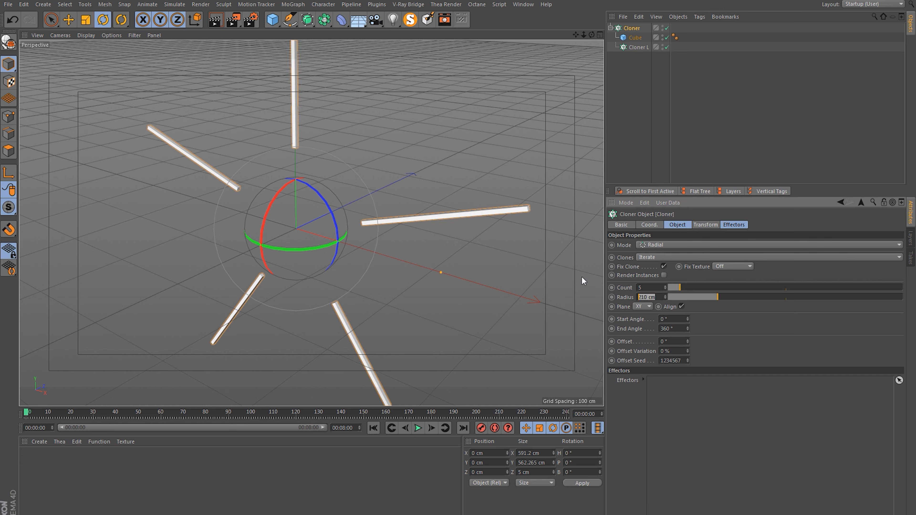
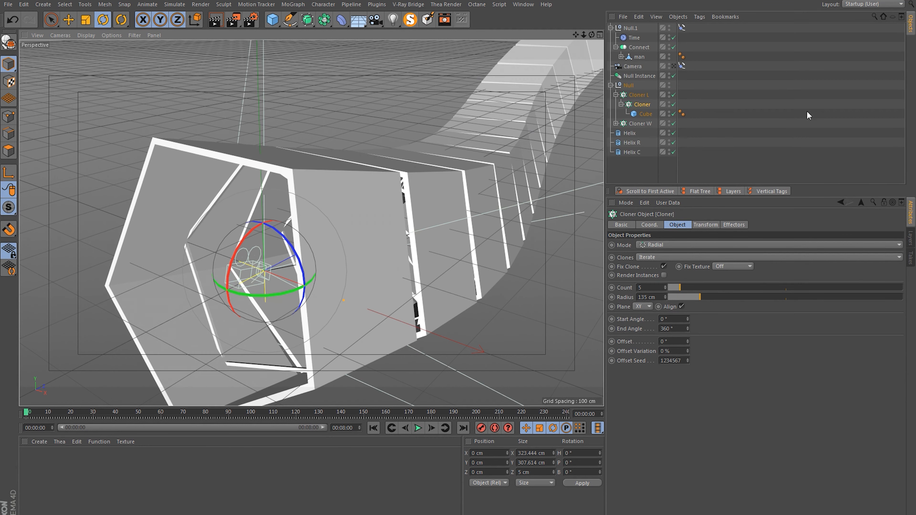
# Set Cloner L's transform bank rotation (R.B) to -18° to line up the pentagon lights with the tunnel walls.
pyautogui.click(808, 113)
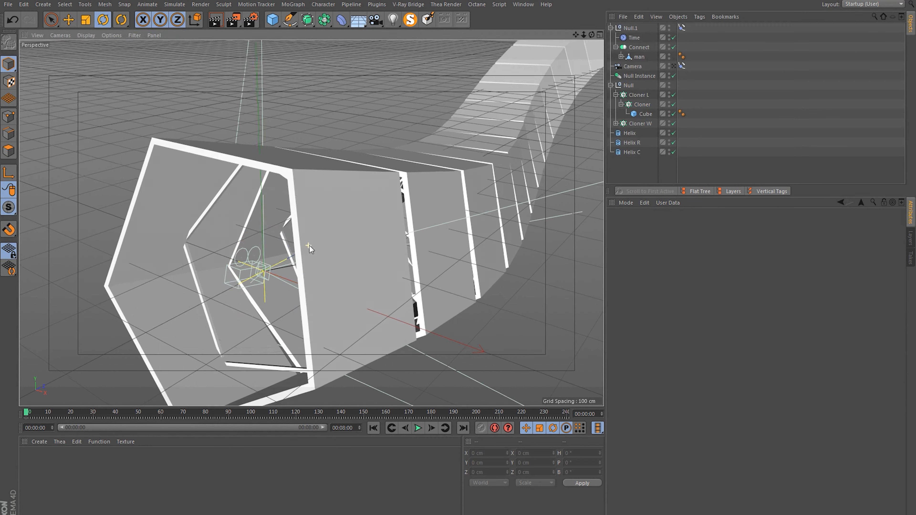
pyautogui.keyDown('alt'); pyautogui.moveTo(309, 246); pyautogui.dragTo(367, 241, button='right'); pyautogui.keyUp('alt')
pyautogui.moveTo(367, 246)
pyautogui.keyDown('alt'); pyautogui.mouseDown()
pyautogui.moveTo(384, 237)
pyautogui.moveTo(377, 233)
pyautogui.mouseUp(); pyautogui.keyUp('alt')
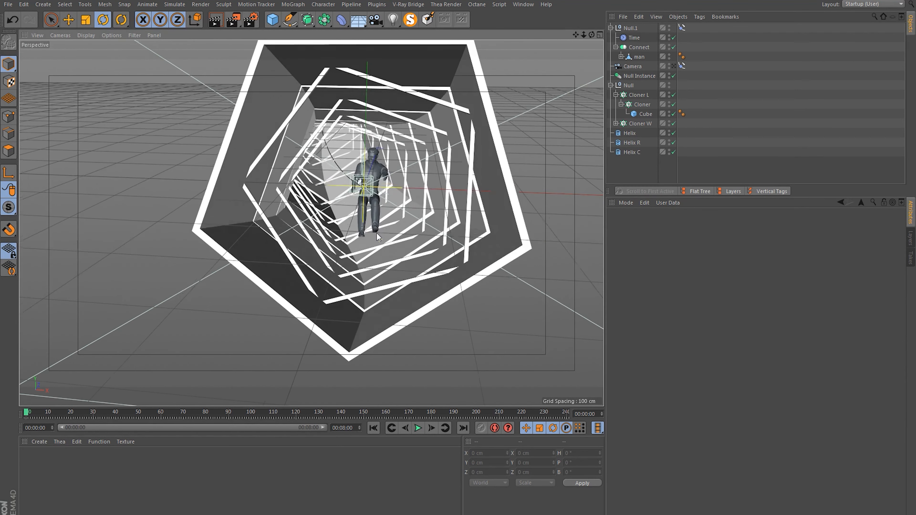
pyautogui.click(640, 96)
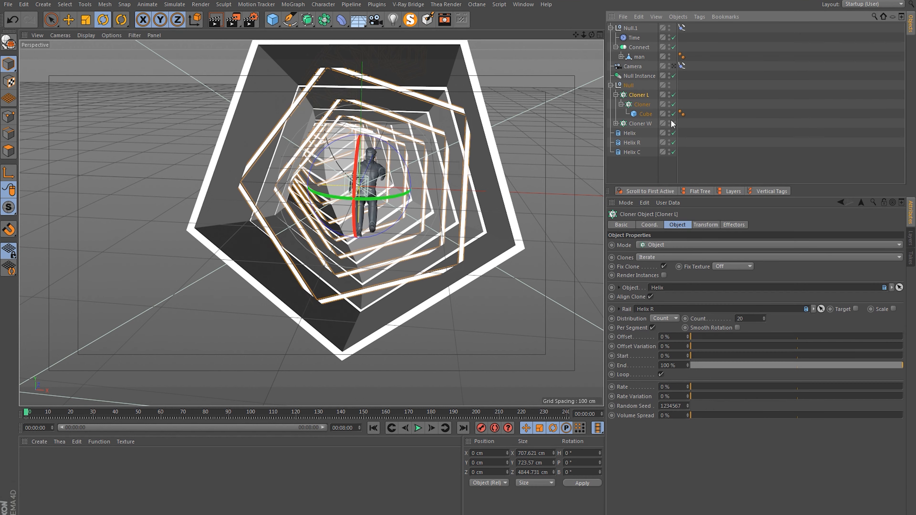
pyautogui.click(734, 225)
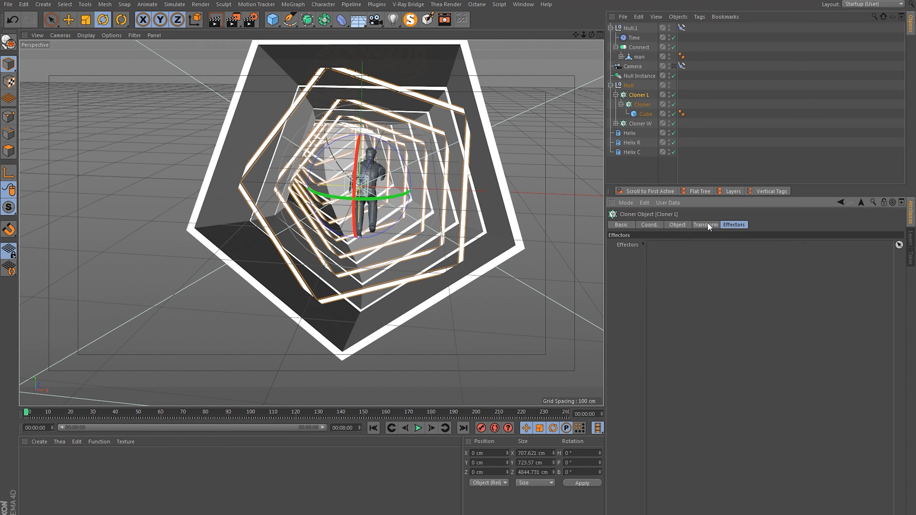
pyautogui.click(708, 226)
pyautogui.moveTo(769, 259); pyautogui.dragTo(770, 284)
pyautogui.hotkey('ctrl', 'z')
pyautogui.hotkey('ctrl', 'z')
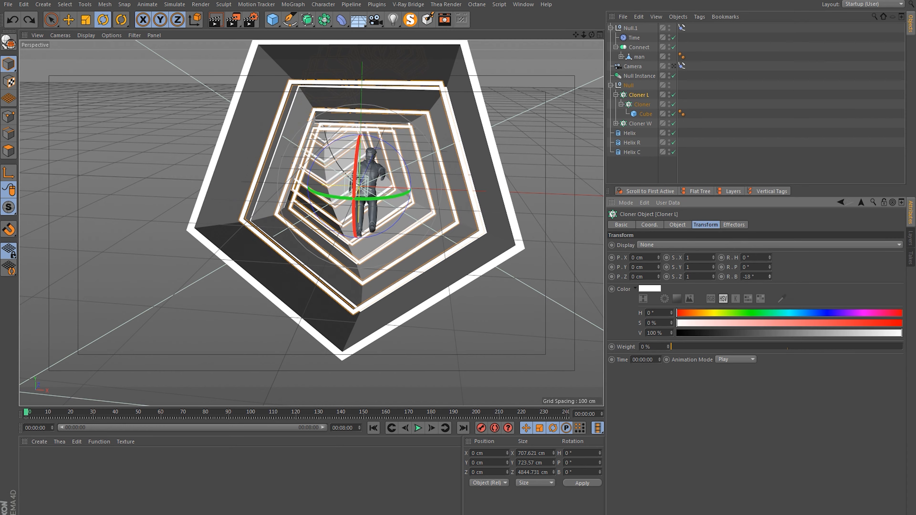
pyautogui.keyDown('alt'); pyautogui.moveTo(376, 185); pyautogui.dragTo(398, 225); pyautogui.keyUp('alt')
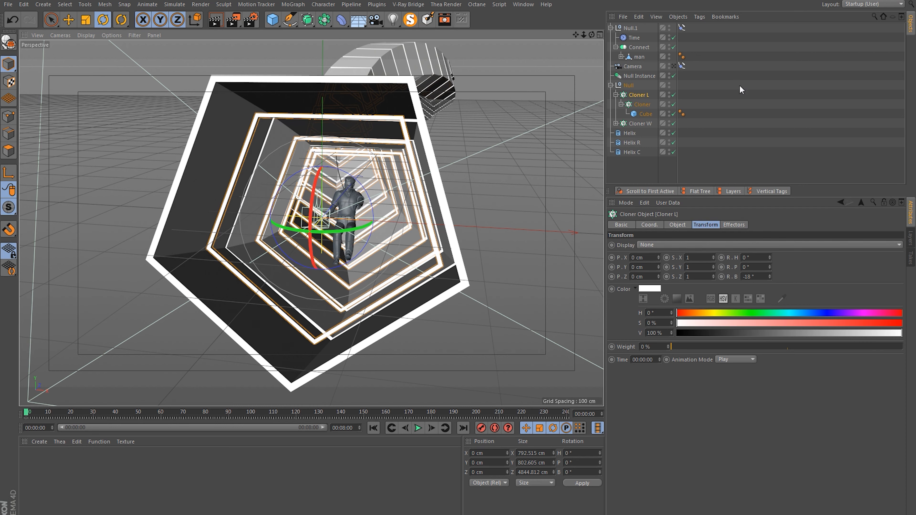
# Try a hexagonal tunnel by setting the rotation segments of the Tube inside Cloner W to 6.
pyautogui.click(616, 123)
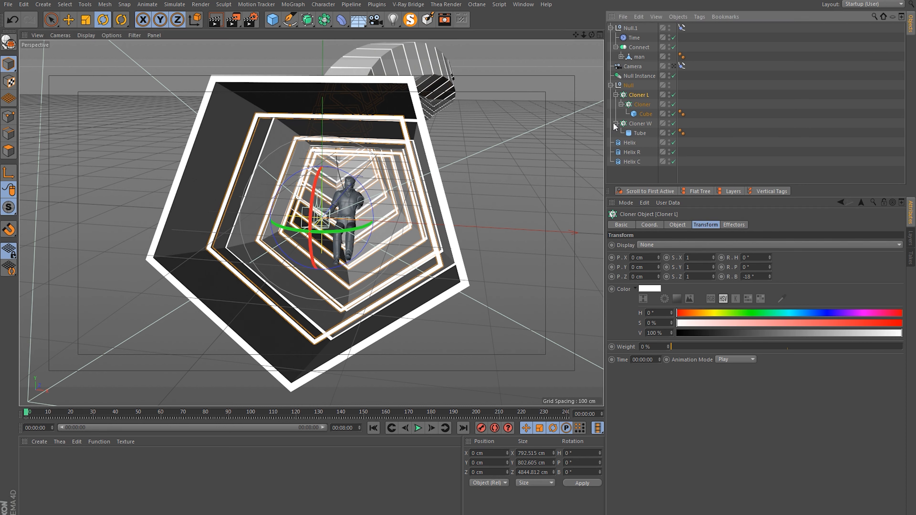
pyautogui.click(629, 133)
pyautogui.click(695, 263)
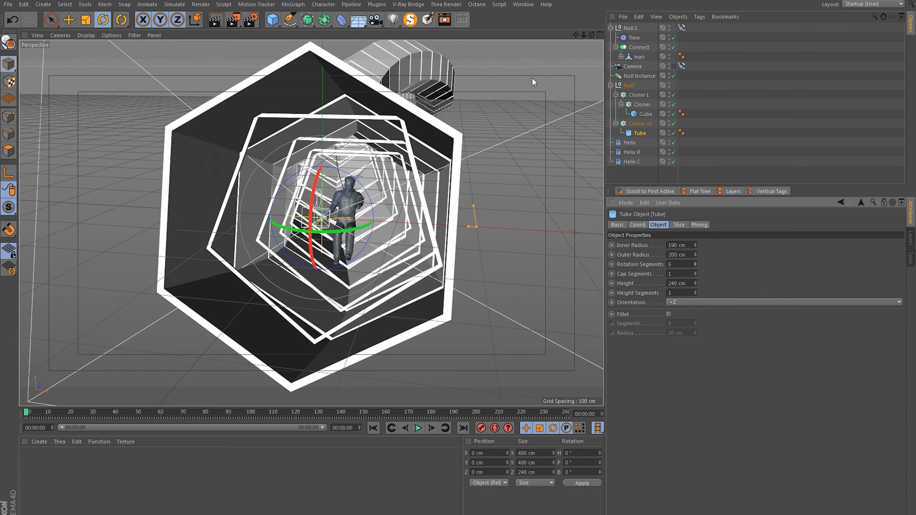
# Try six-sided lights by setting the count of the Cloner inside Cloner L to 6 and adjusting its radius.
pyautogui.click(639, 95)
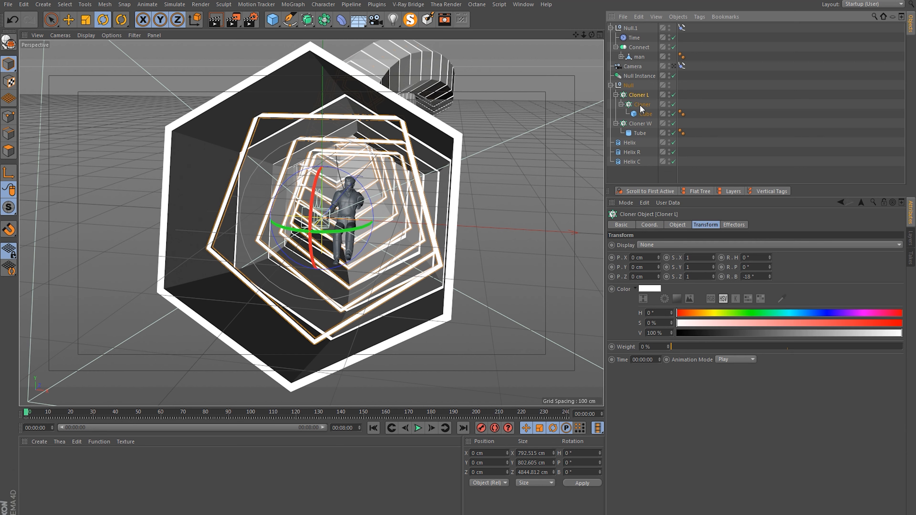
pyautogui.click(642, 104)
pyautogui.click(678, 225)
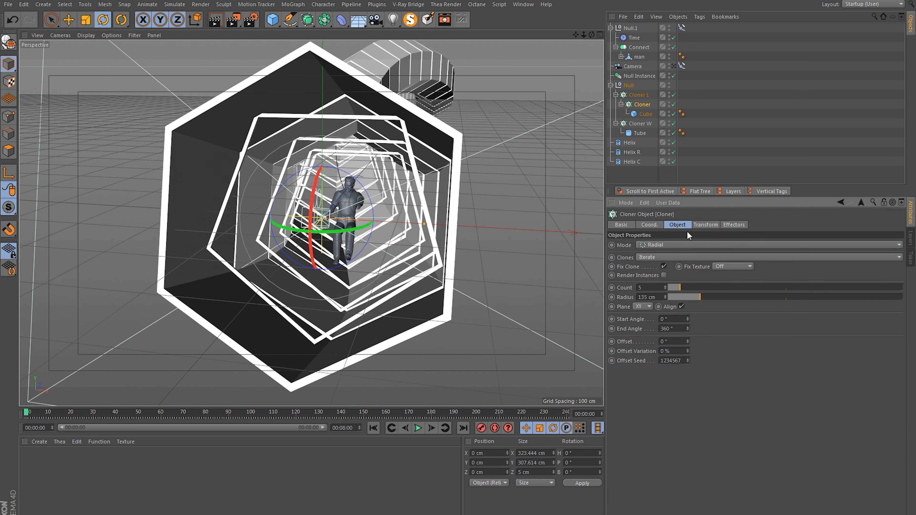
pyautogui.click(666, 287)
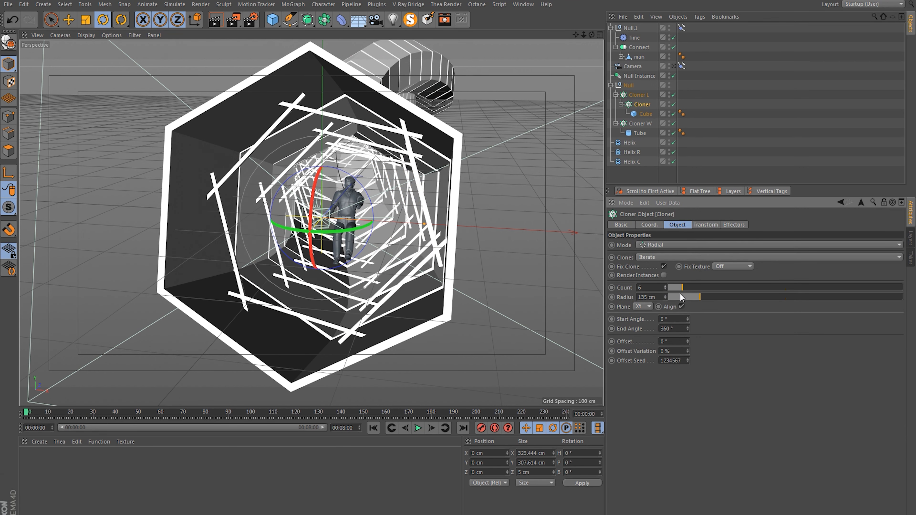
pyautogui.moveTo(709, 298); pyautogui.dragTo(704, 297)
pyautogui.click(707, 226)
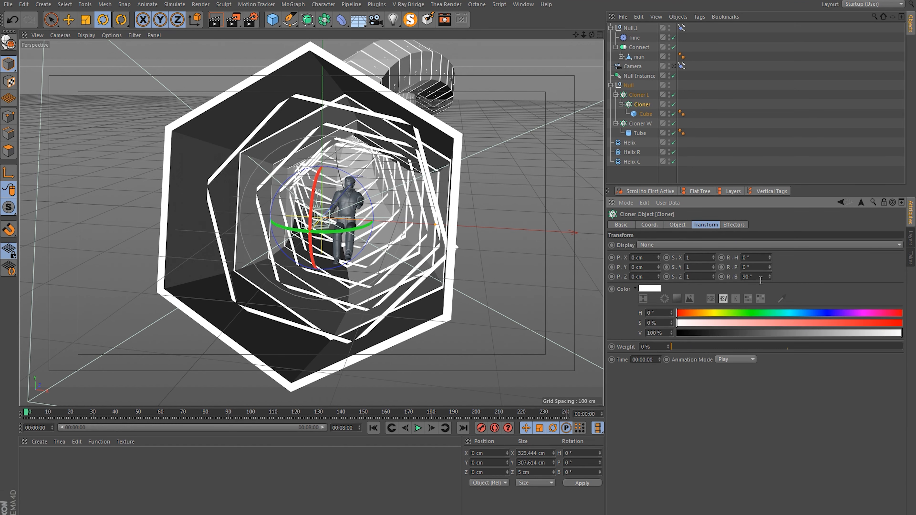
# Try aligning the six-sided lights with the tunnel walls by setting Cloner L's bank rotation to 0°.
pyautogui.click(639, 95)
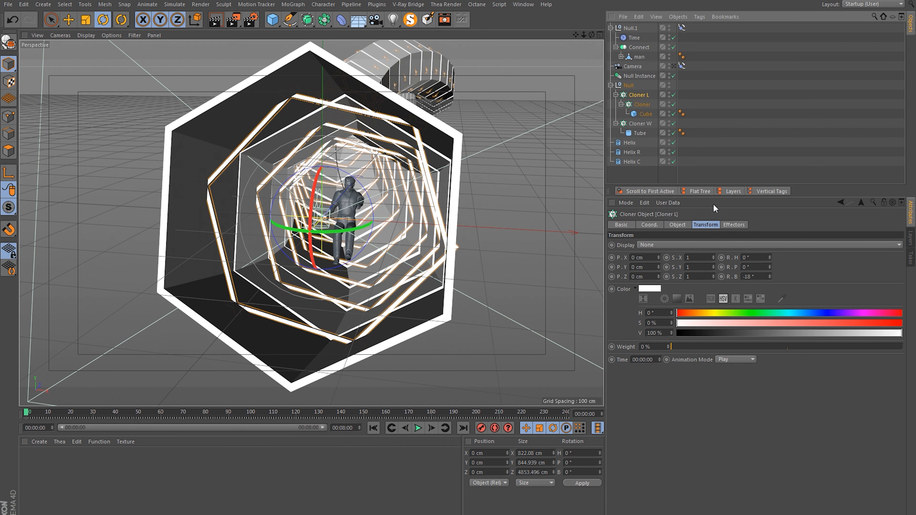
pyautogui.moveTo(770, 277); pyautogui.dragTo(769, 264)
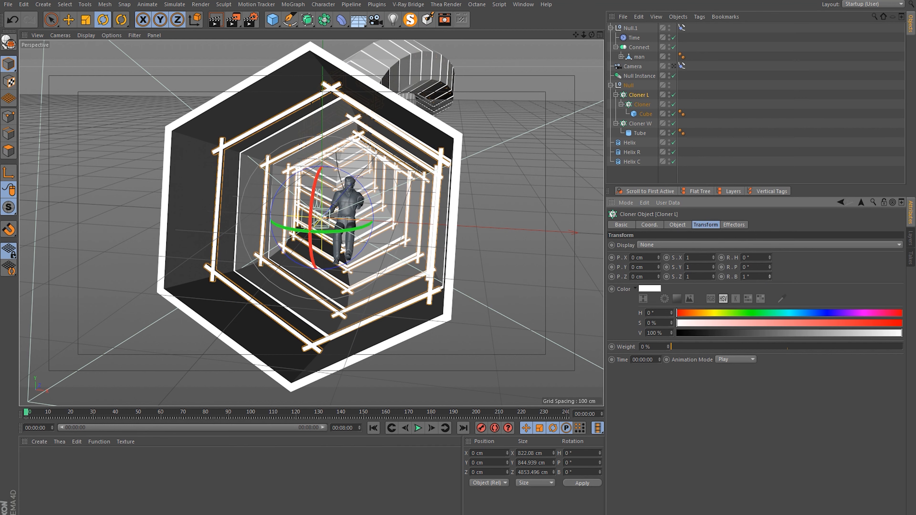
pyautogui.moveTo(769, 264); pyautogui.dragTo(770, 264)
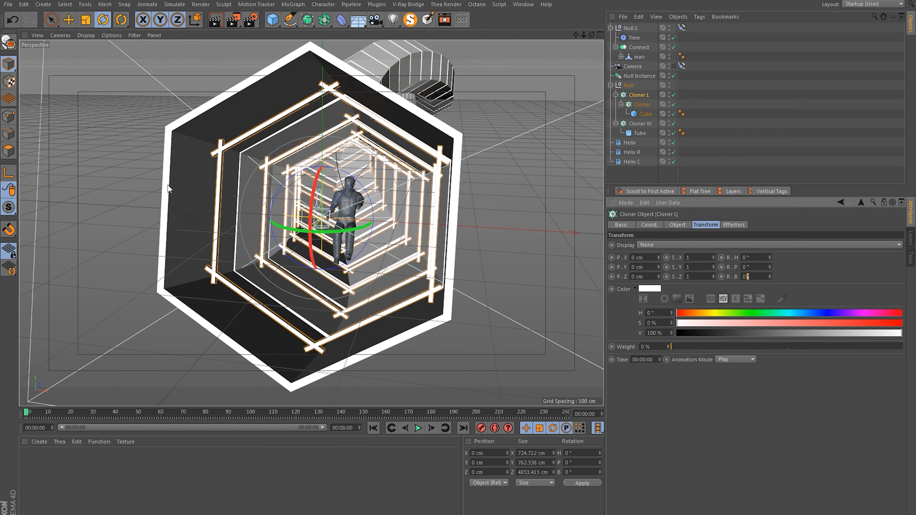
# Undo the six-sided changes to the lights and tunnel to restore the pentagonal version.
pyautogui.click(399, 166)
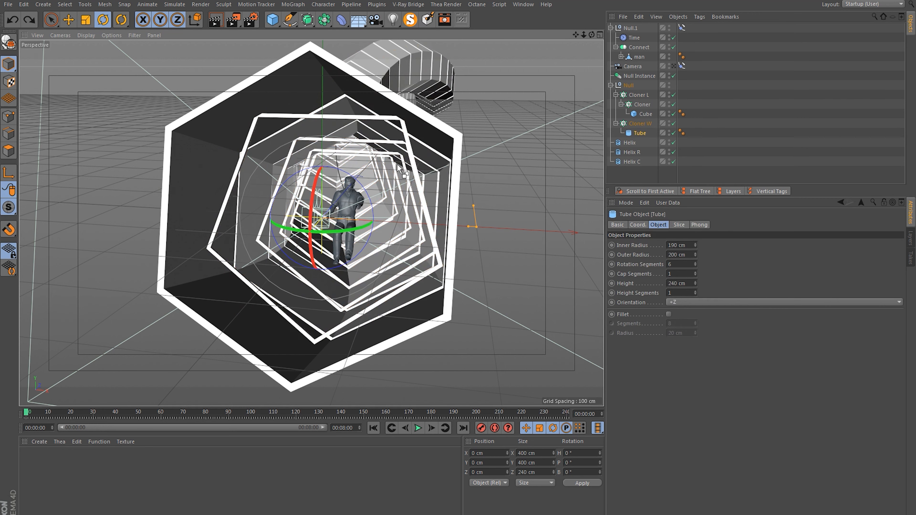
pyautogui.hotkey('ctrl', 'y')
pyautogui.hotkey('ctrl', 'y')
pyautogui.hotkey('ctrl', 'y')
# Look through the scene Camera and set Cloner L's count along the Helix to 25.
pyautogui.click(762, 101)
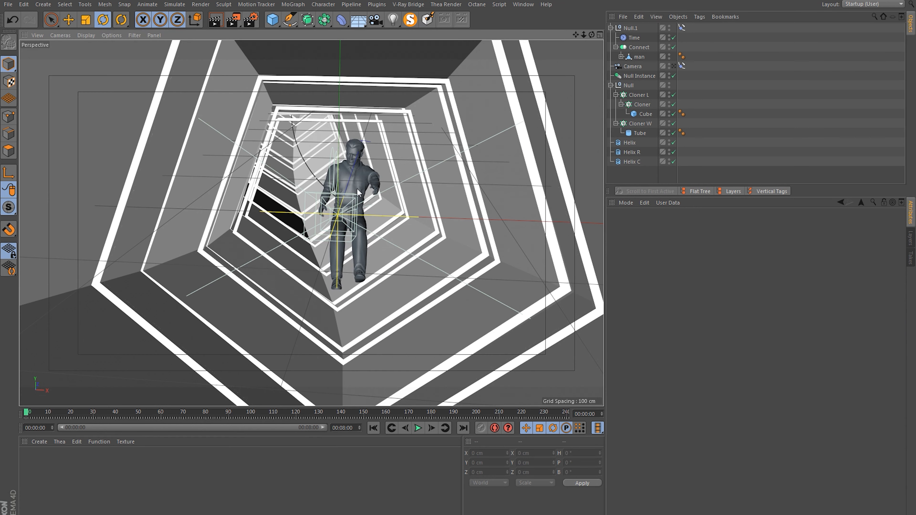
pyautogui.click(674, 66)
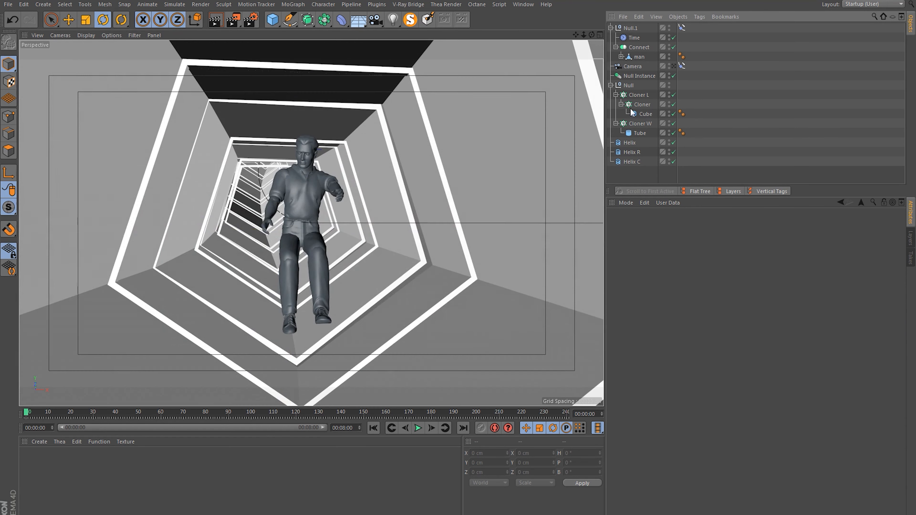
pyautogui.click(638, 94)
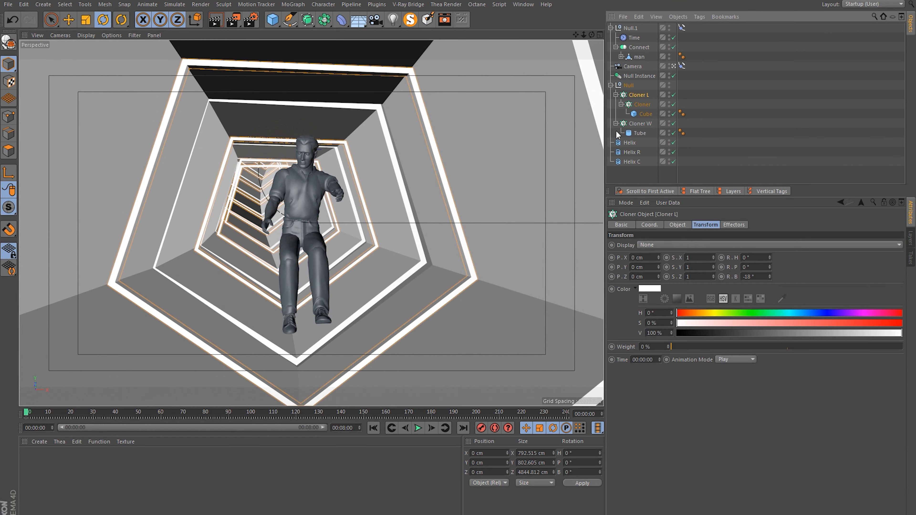
pyautogui.click(677, 226)
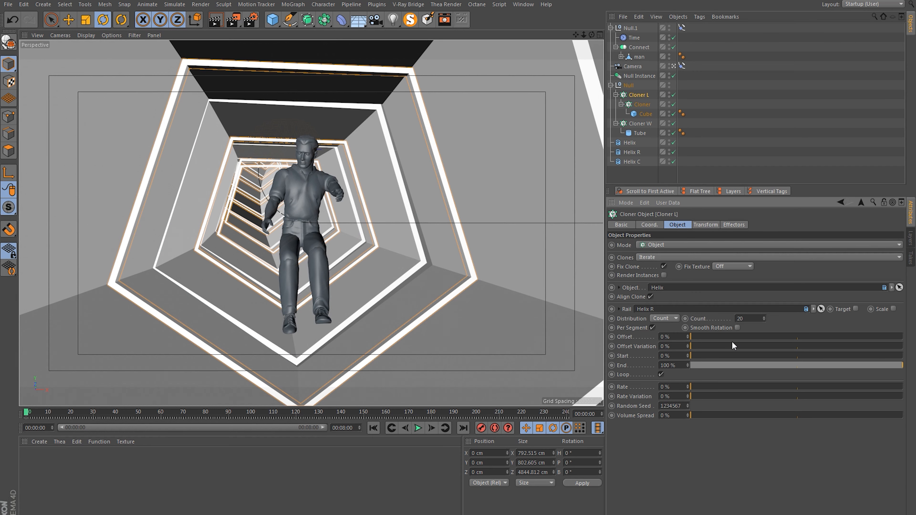
pyautogui.doubleClick(760, 317)
pyautogui.write('25')
pyautogui.press('Return')
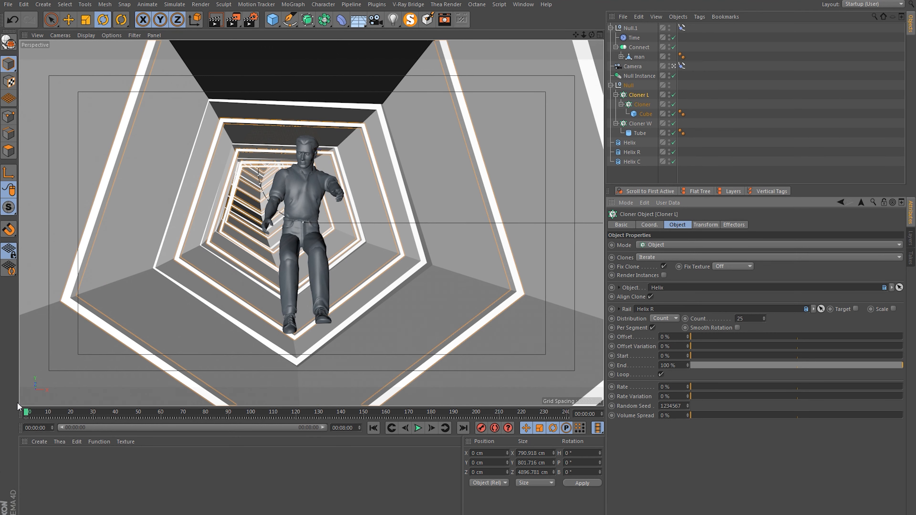
# Preview the fly-through animation with the denser lights and return to the first frame.
pyautogui.moveTo(27, 414); pyautogui.dragTo(450, 364)
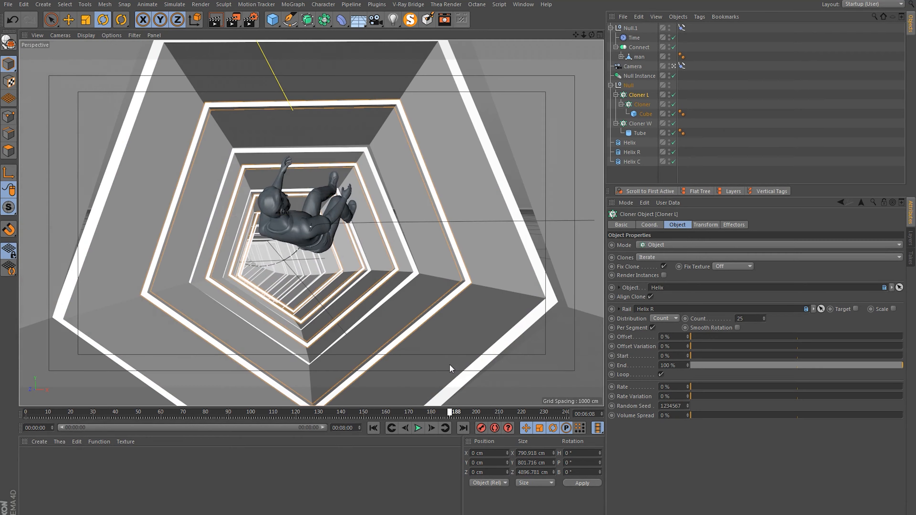
pyautogui.click(419, 429)
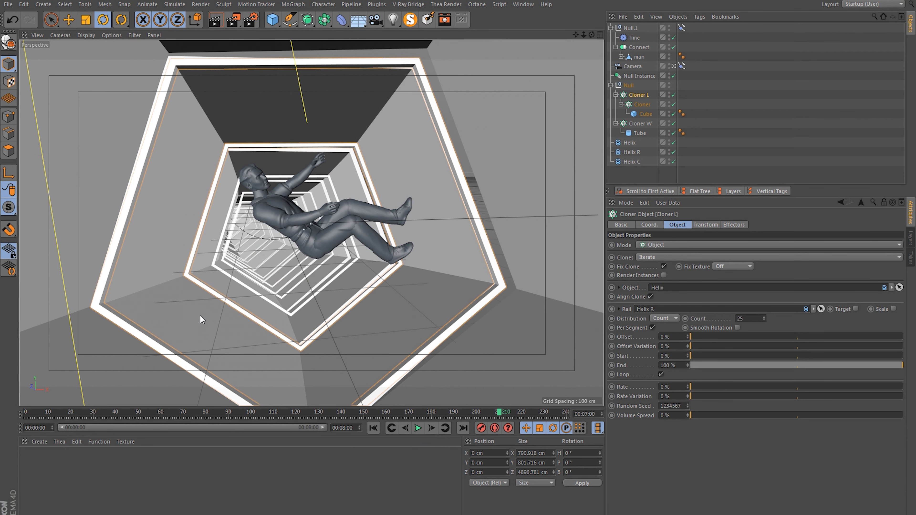
pyautogui.click(373, 428)
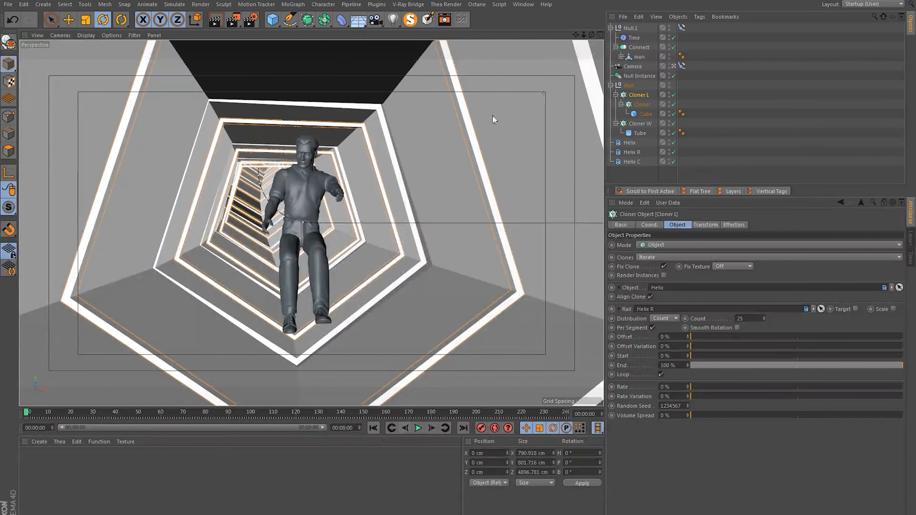
# Leave the camera view and solo Cloner L, viewing the isolated light frames from outside the tunnel.
pyautogui.click(674, 66)
pyautogui.click(635, 104)
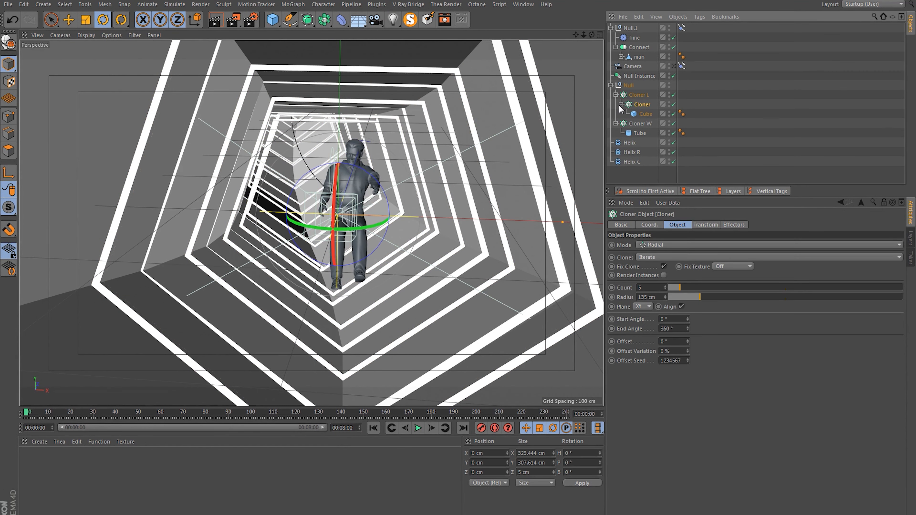
pyautogui.click(620, 104)
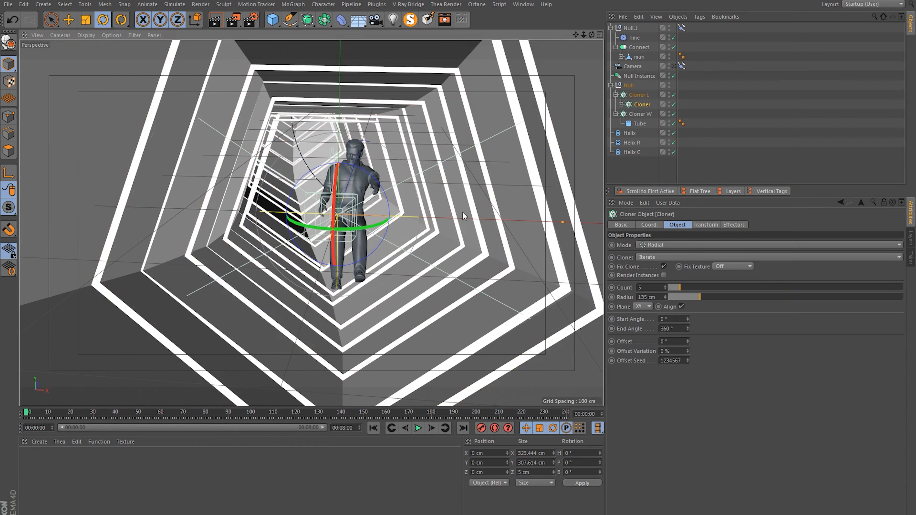
pyautogui.keyDown('alt'); pyautogui.moveTo(464, 217); pyautogui.dragTo(425, 219, button='right'); pyautogui.keyUp('alt')
pyautogui.keyDown('alt'); pyautogui.moveTo(426, 219); pyautogui.dragTo(361, 224); pyautogui.keyUp('alt')
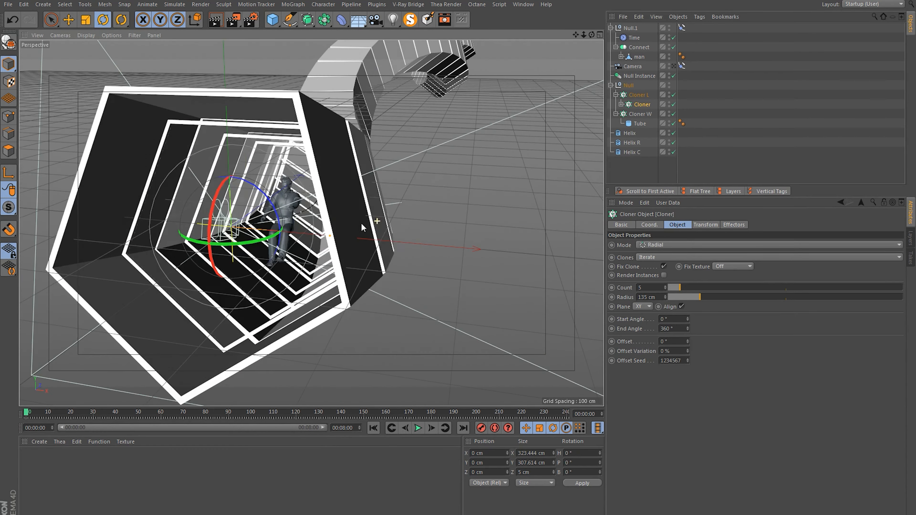
pyautogui.click(637, 96)
pyautogui.click(424, 24)
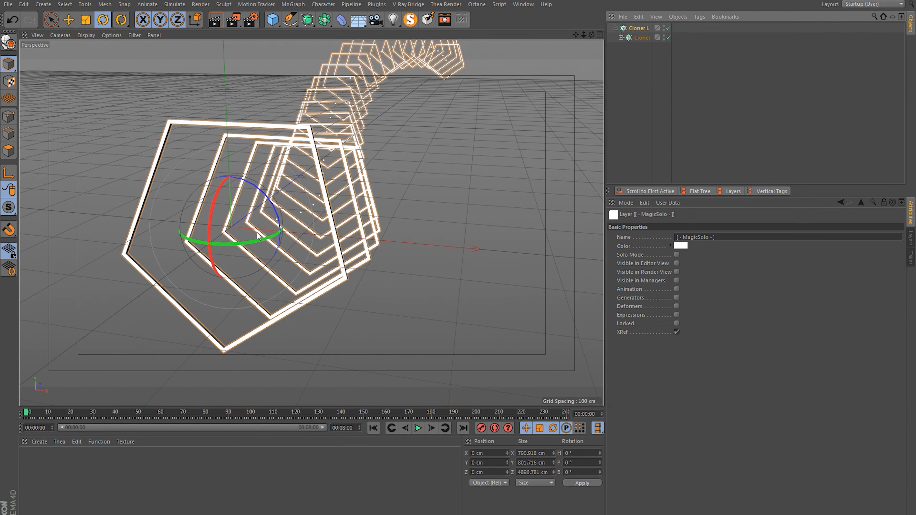
pyautogui.keyDown('alt'); pyautogui.moveTo(345, 163); pyautogui.dragTo(365, 259, button='middle'); pyautogui.keyUp('alt')
pyautogui.moveTo(365, 260)
pyautogui.keyDown('alt'); pyautogui.mouseDown()
pyautogui.moveTo(334, 241)
pyautogui.moveTo(352, 270)
pyautogui.mouseUp(); pyautogui.keyUp('alt')
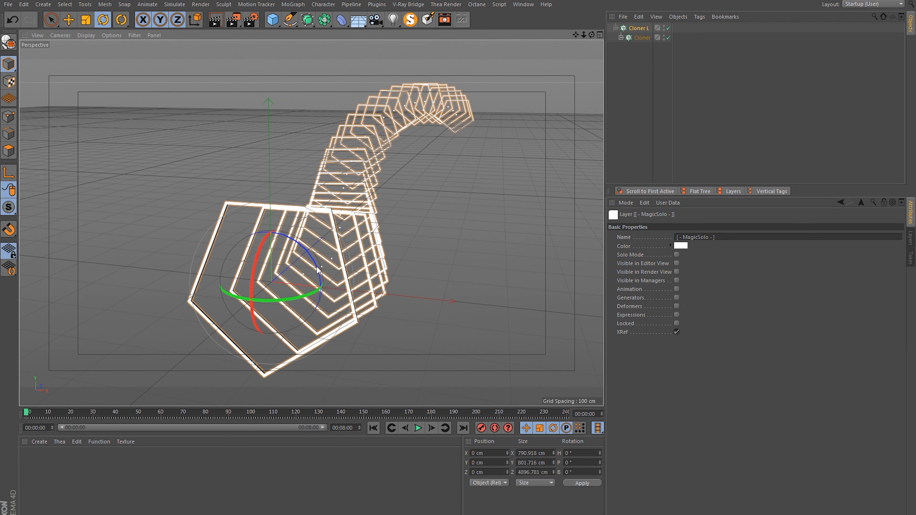
pyautogui.keyDown('alt'); pyautogui.moveTo(292, 284); pyautogui.dragTo(394, 270); pyautogui.keyUp('alt')
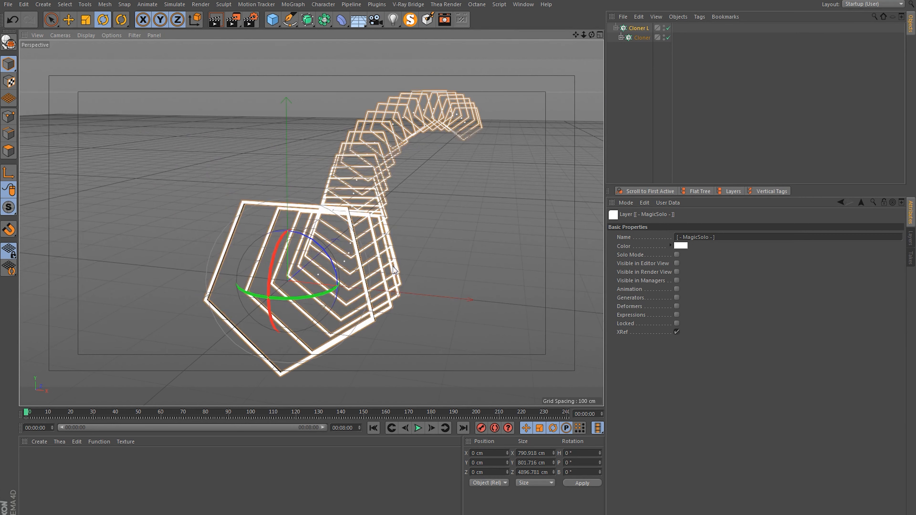
# Add a Shader effector to the radial Cloner nested inside Cloner L.
pyautogui.click(631, 39)
pyautogui.click(622, 37)
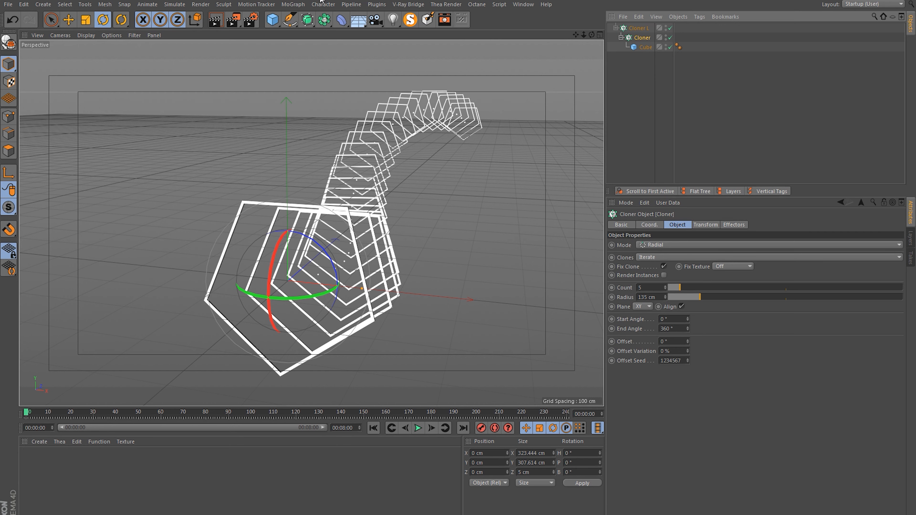
pyautogui.click(300, 4)
pyautogui.moveTo(304, 18)
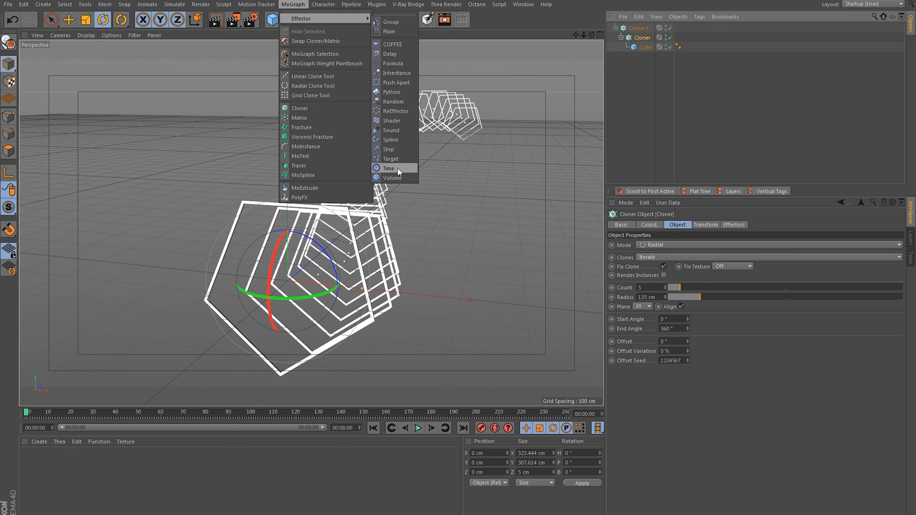
pyautogui.click(392, 121)
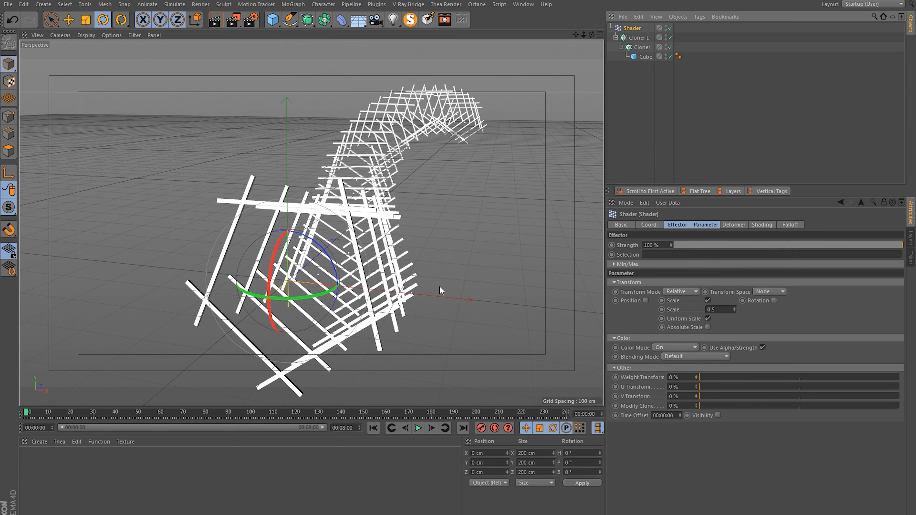
# Lower the Shader effector's uniform scale until the light bars shrink to nothing.
pyautogui.click(708, 301)
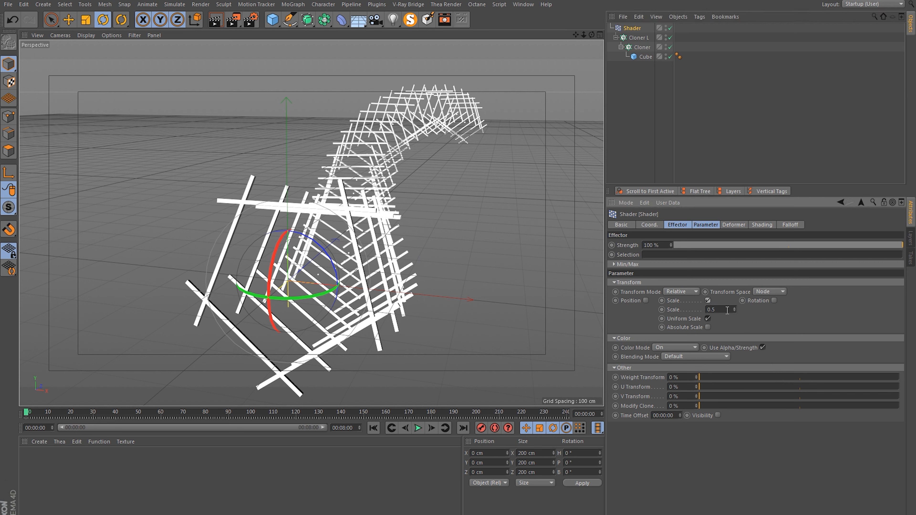
pyautogui.moveTo(722, 310); pyautogui.dragTo(659, 300)
pyautogui.press('Return')
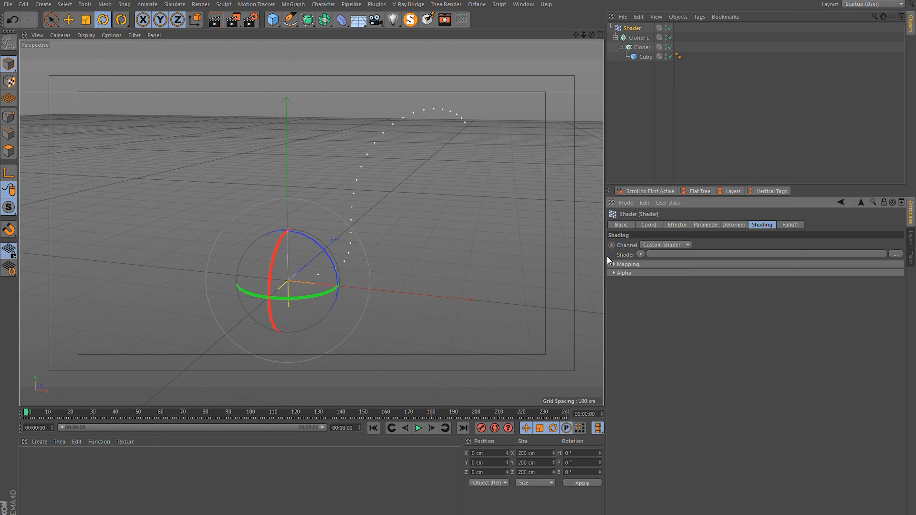
# Assign a Noise shader to the Shader effector and set the noise contrast to 100%.
pyautogui.click(641, 254)
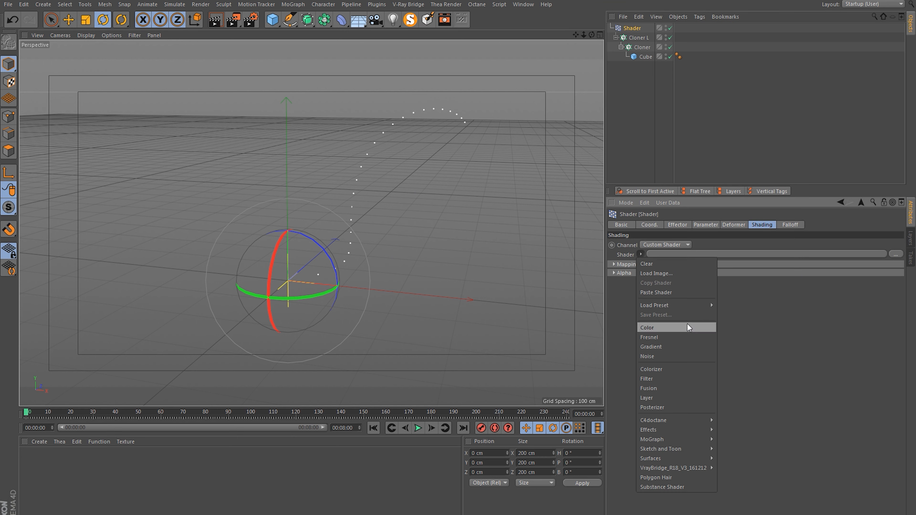
pyautogui.click(649, 356)
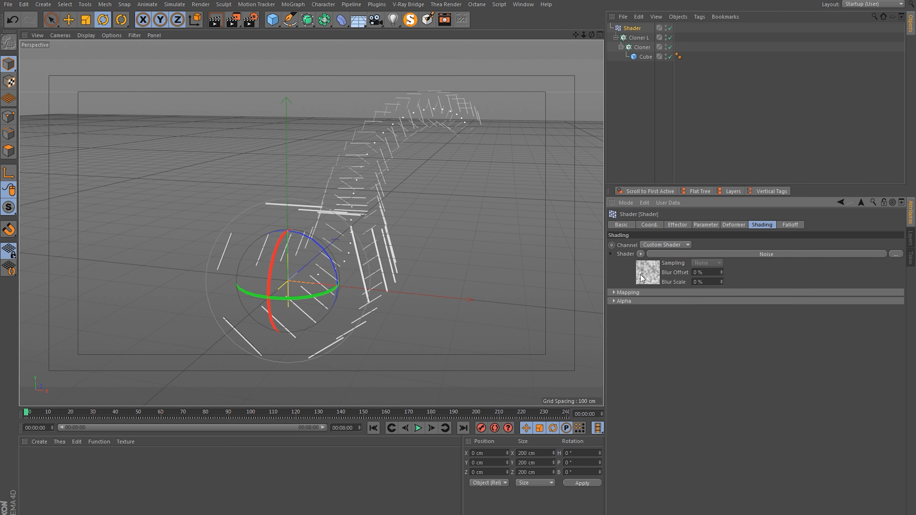
pyautogui.click(641, 275)
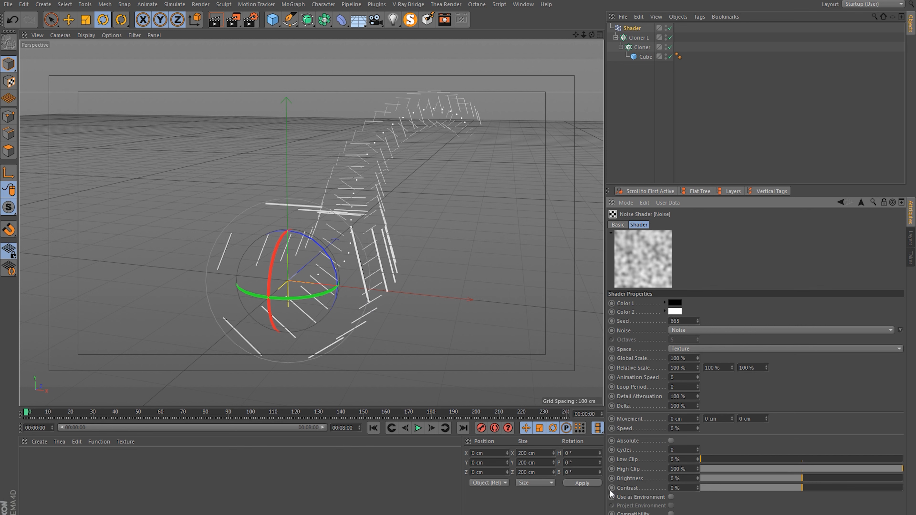
pyautogui.moveTo(792, 491); pyautogui.dragTo(910, 490)
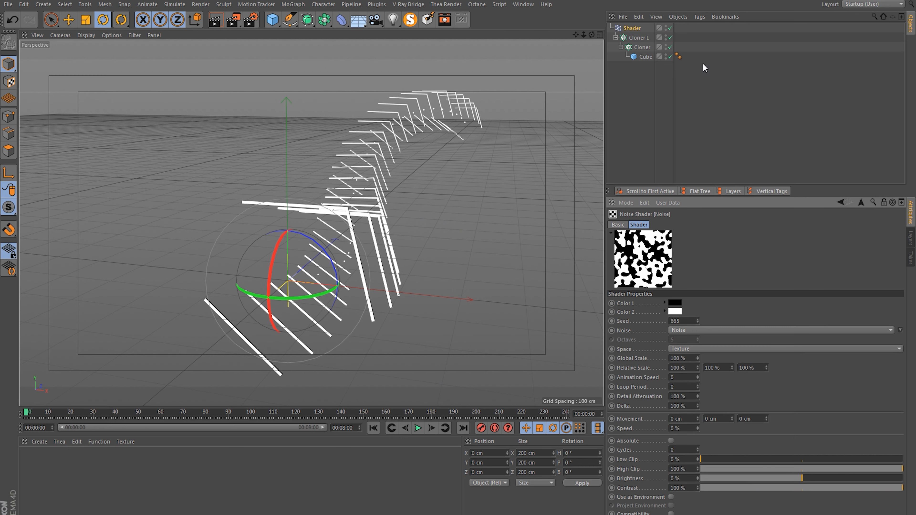
# Change the Noise shader's space from Texture to World.
pyautogui.click(722, 53)
pyautogui.keyDown('alt'); pyautogui.moveTo(316, 213); pyautogui.dragTo(375, 201, button='middle'); pyautogui.keyUp('alt')
pyautogui.moveTo(375, 201)
pyautogui.keyDown('alt'); pyautogui.mouseDown()
pyautogui.moveTo(408, 191)
pyautogui.moveTo(358, 190)
pyautogui.moveTo(361, 182)
pyautogui.mouseUp(); pyautogui.keyUp('alt')
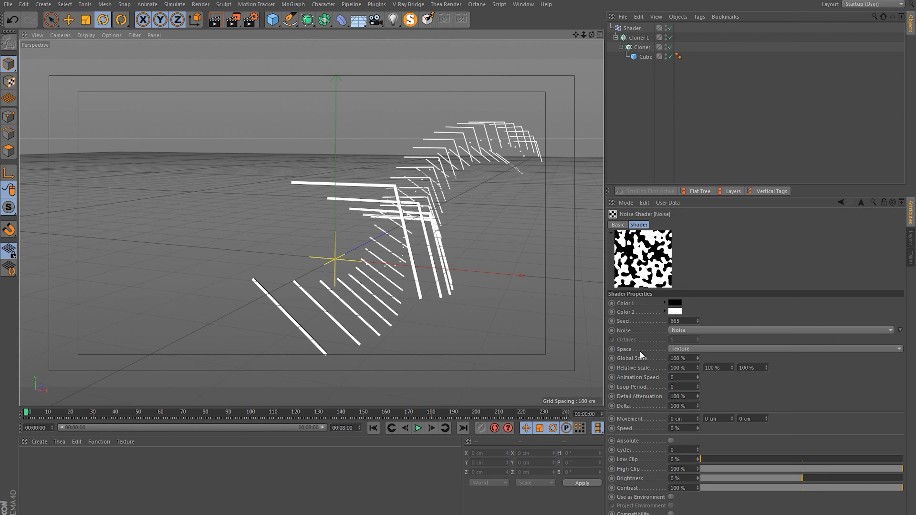
pyautogui.click(677, 351)
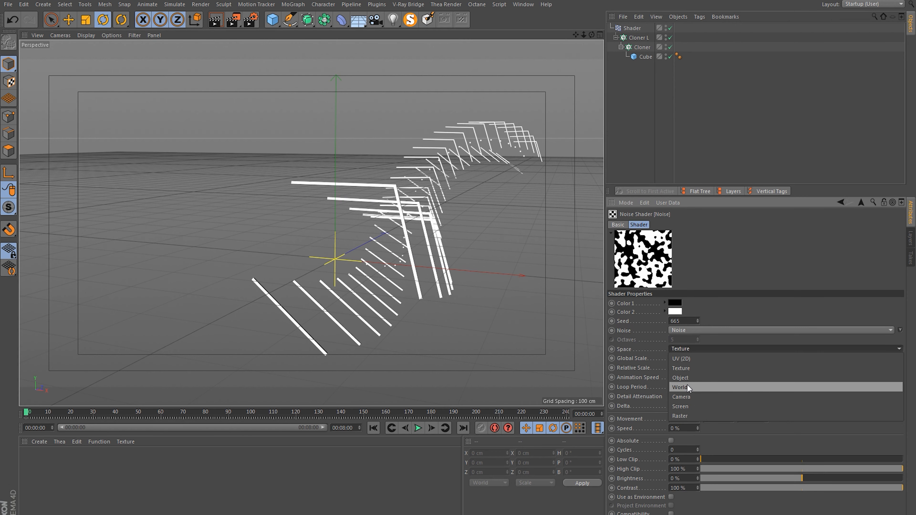
pyautogui.click(687, 384)
pyautogui.moveTo(378, 309)
pyautogui.keyDown('alt'); pyautogui.mouseDown()
pyautogui.moveTo(334, 308)
pyautogui.moveTo(293, 325)
pyautogui.moveTo(338, 323)
pyautogui.moveTo(264, 284)
pyautogui.moveTo(404, 252)
pyautogui.moveTo(371, 220)
pyautogui.moveTo(428, 210)
pyautogui.moveTo(385, 212)
pyautogui.moveTo(361, 231)
pyautogui.moveTo(419, 249)
pyautogui.moveTo(421, 268)
pyautogui.moveTo(368, 306)
pyautogui.mouseUp(); pyautogui.keyUp('alt')
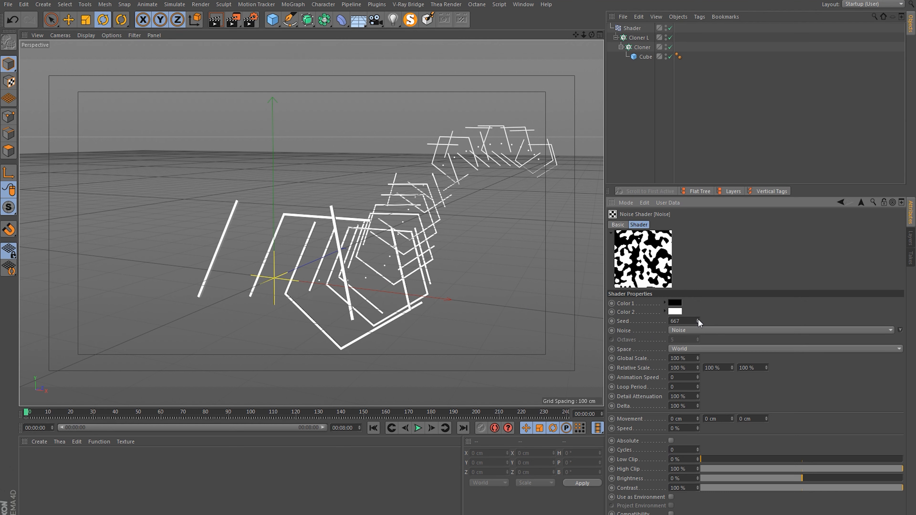
# Raise the noise seed to 671 and keyframe it at the first frame.
pyautogui.click(698, 320)
pyautogui.click(698, 319)
pyautogui.click(698, 319)
pyautogui.click(698, 320)
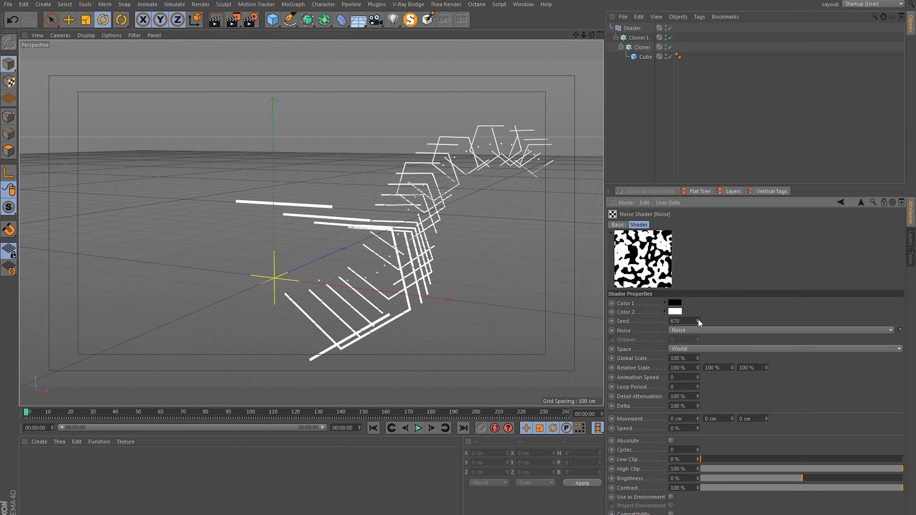
pyautogui.click(698, 320)
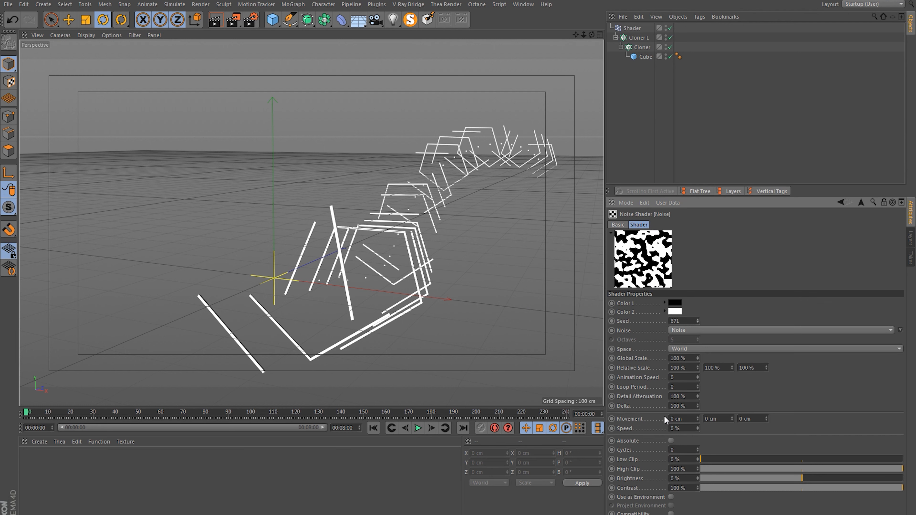
pyautogui.keyDown('ctrl'); pyautogui.click(611, 321); pyautogui.keyUp('ctrl')
# Keyframe the noise seed at 672 on frame 30 and play the animation from the start.
pyautogui.moveTo(33, 413); pyautogui.dragTo(93, 415)
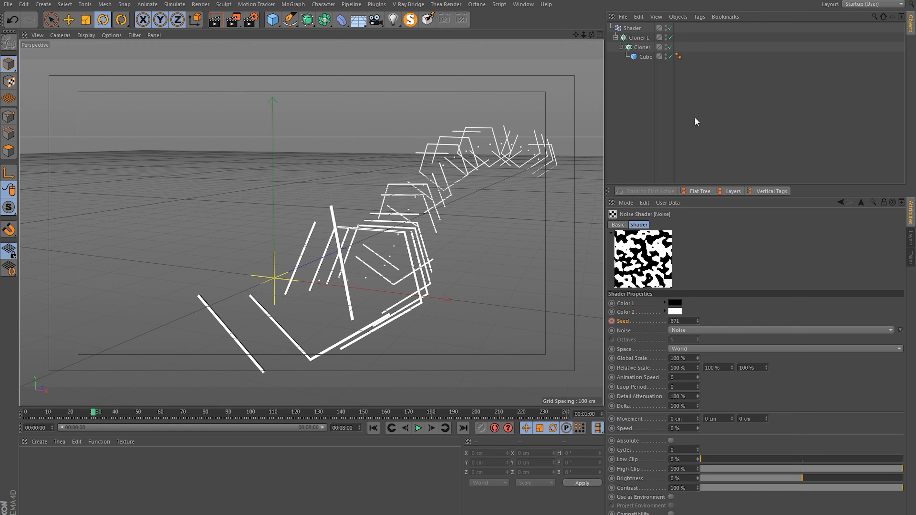
pyautogui.click(697, 319)
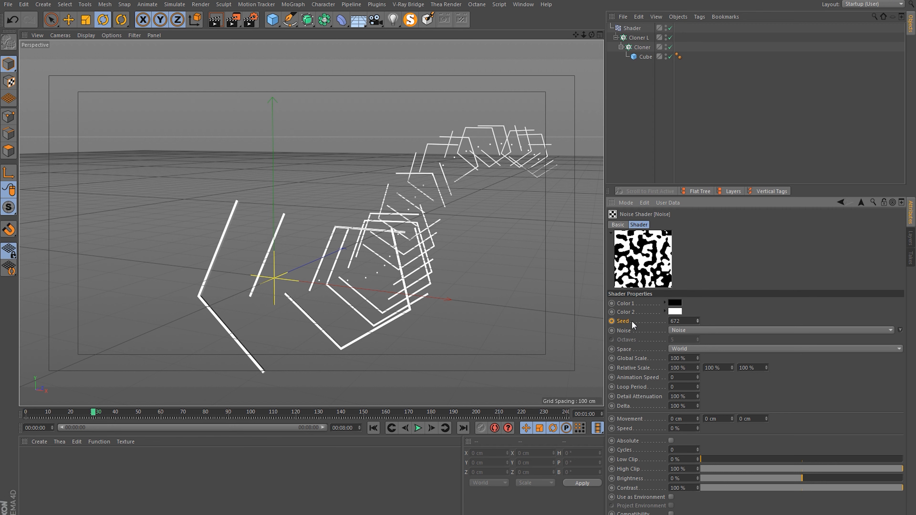
pyautogui.click(374, 427)
pyautogui.click(417, 428)
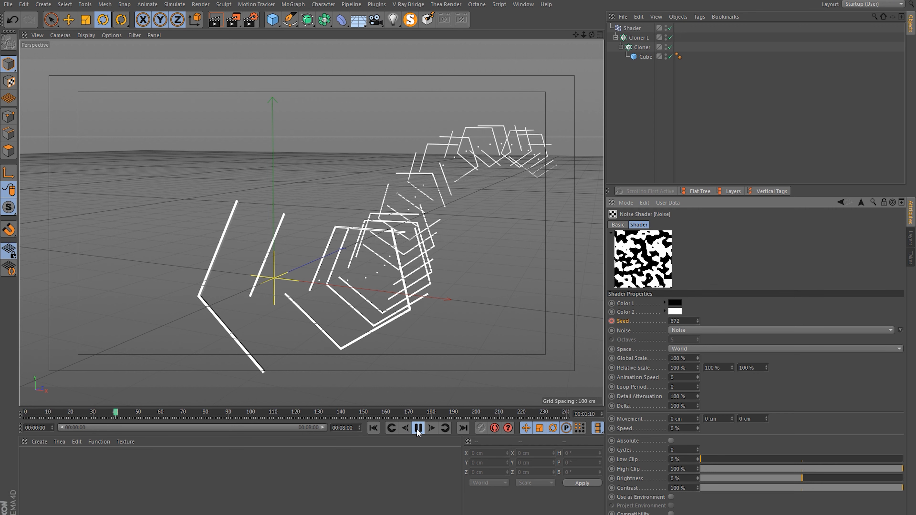
pyautogui.click(418, 428)
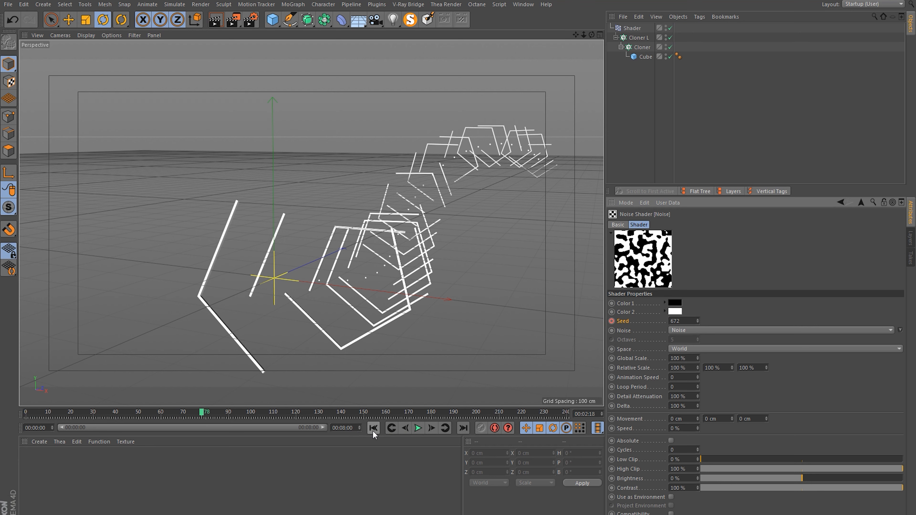
# Open the Dope Sheet timeline, expand the Noise shader's Seed curve and select its track.
pyautogui.click(524, 4)
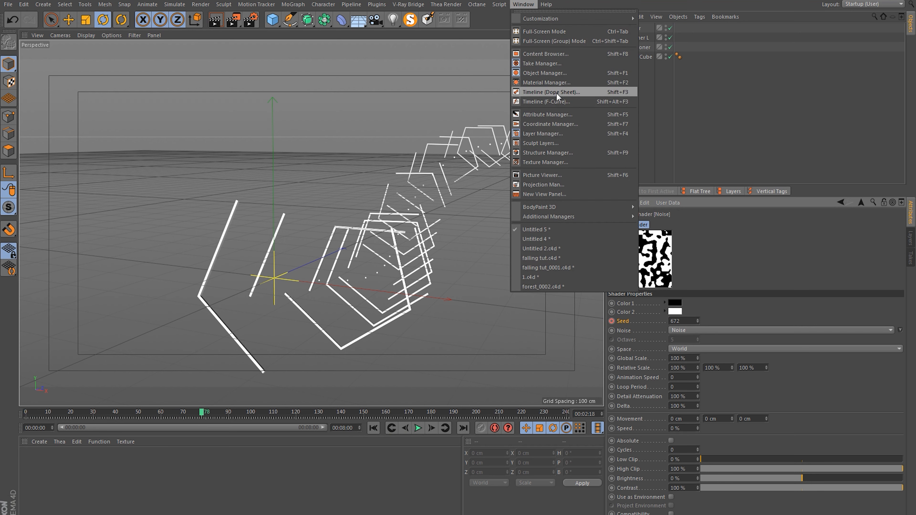
pyautogui.click(551, 92)
pyautogui.click(166, 343)
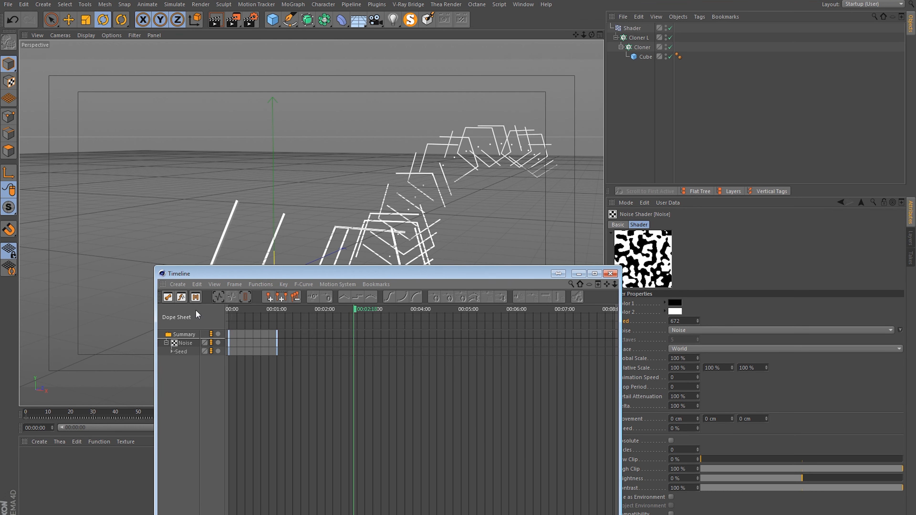
pyautogui.click(172, 351)
pyautogui.moveTo(223, 272); pyautogui.dragTo(233, 226)
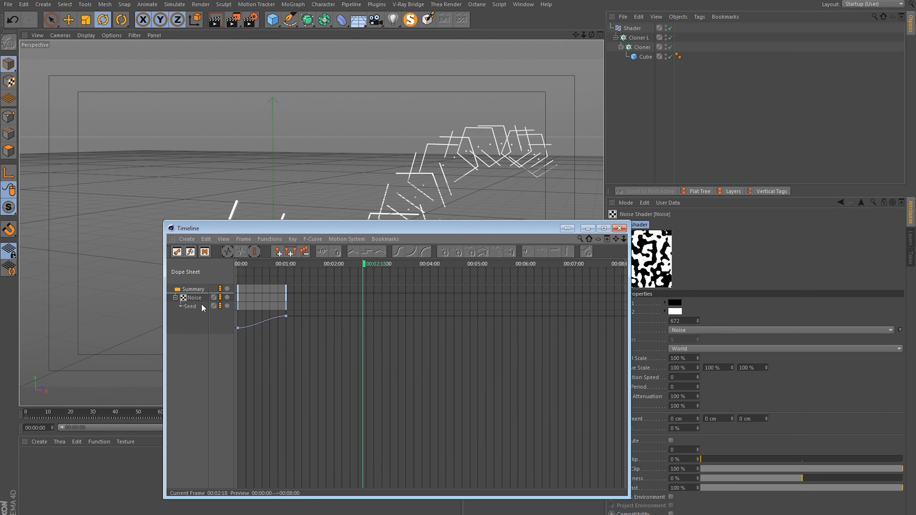
pyautogui.click(193, 306)
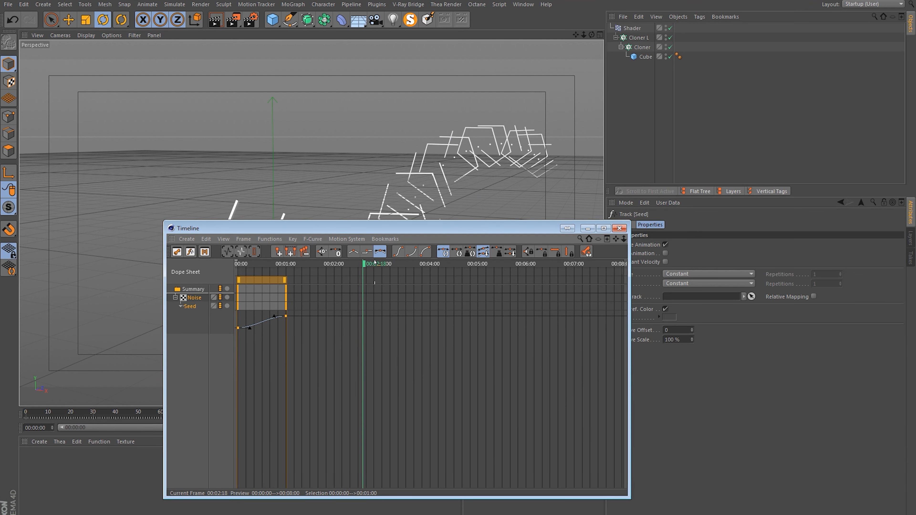
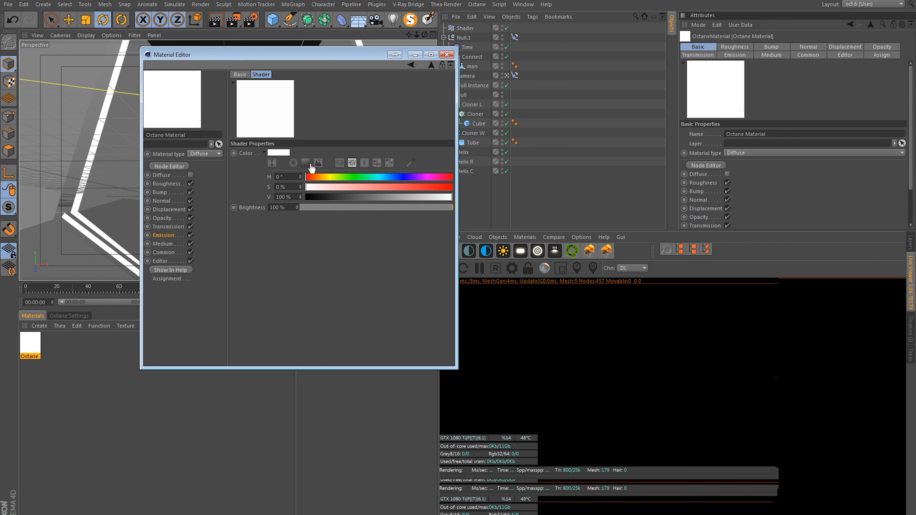
# Set the Octane material's emission color to a fully saturated light blue and return to the emission settings.
pyautogui.moveTo(361, 178); pyautogui.dragTo(454, 187)
pyautogui.click(300, 178)
pyautogui.click(412, 67)
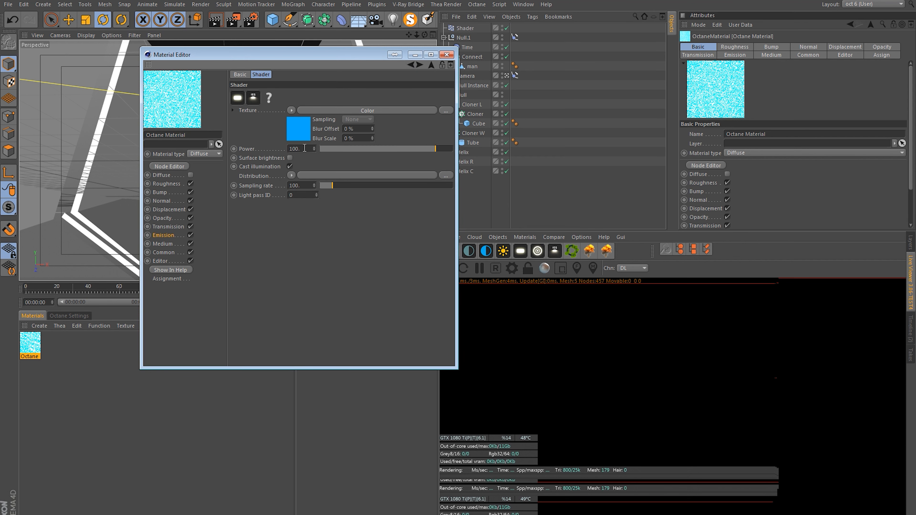
# Set the emission power to 10 and enable surface brightness.
pyautogui.moveTo(305, 149); pyautogui.dragTo(247, 148)
pyautogui.write('10')
pyautogui.press('Return')
pyautogui.click(290, 158)
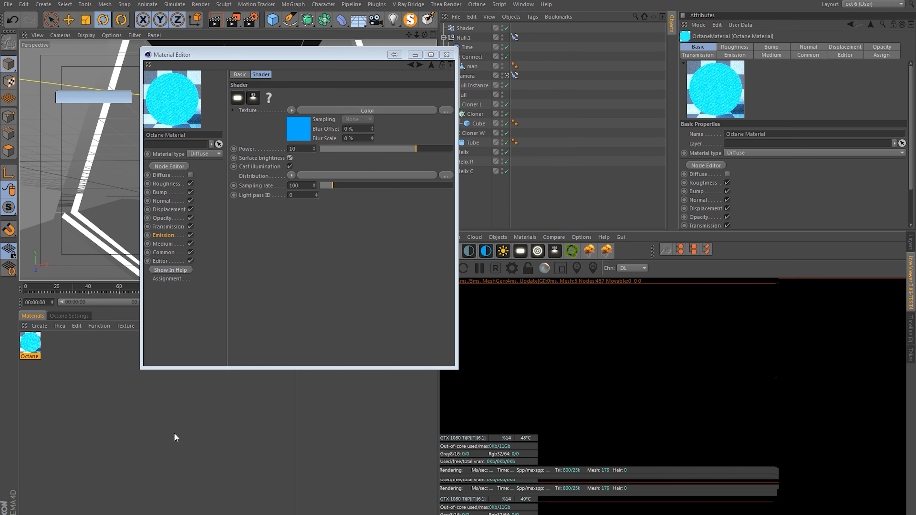
# Switch to the file browser, play the finished neon tunnel video as a reference, and return to the Material Editor.
pyautogui.hotkey('alt', 'Tab')
pyautogui.rightClick(418, 179)
pyautogui.click(432, 180)
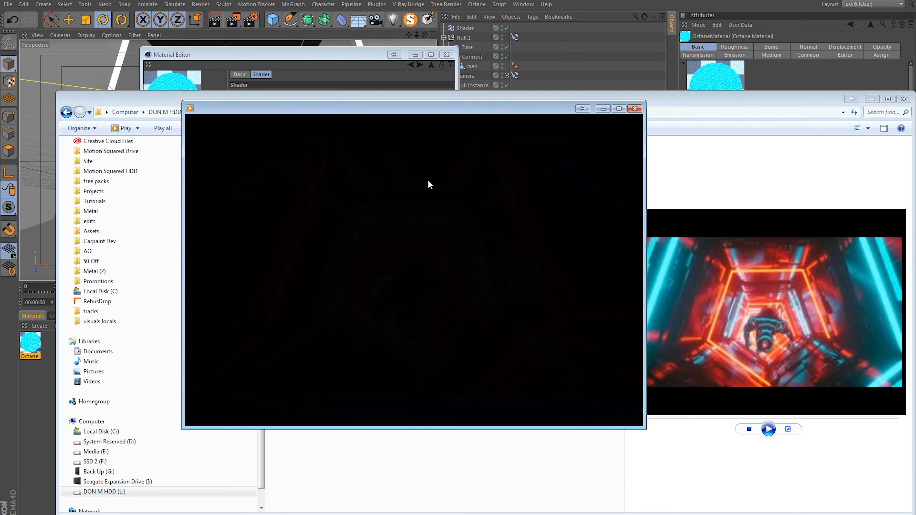
pyautogui.click(873, 100)
pyautogui.moveTo(253, 110); pyautogui.dragTo(500, 96)
pyautogui.click(270, 171)
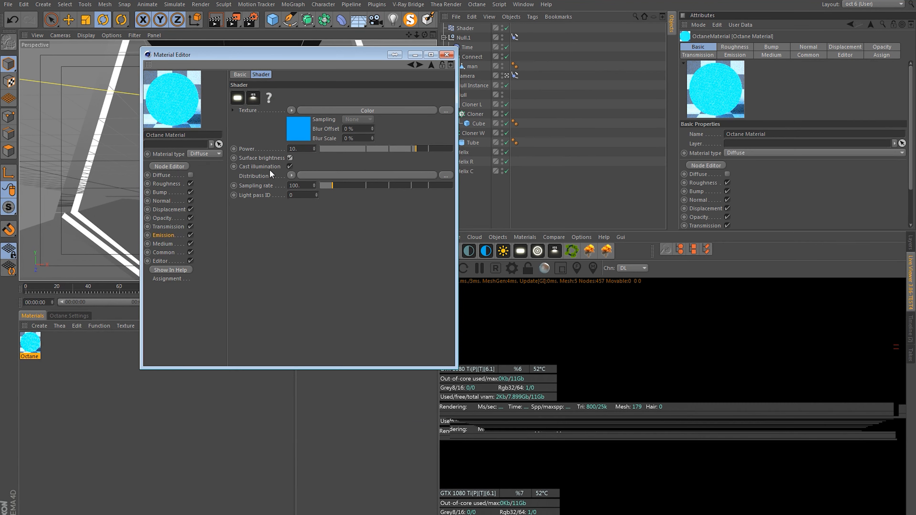
# Disable cast illumination on the blue emission, close the Material Editor and apply the material to the Cube under Cloner L.
pyautogui.click(289, 166)
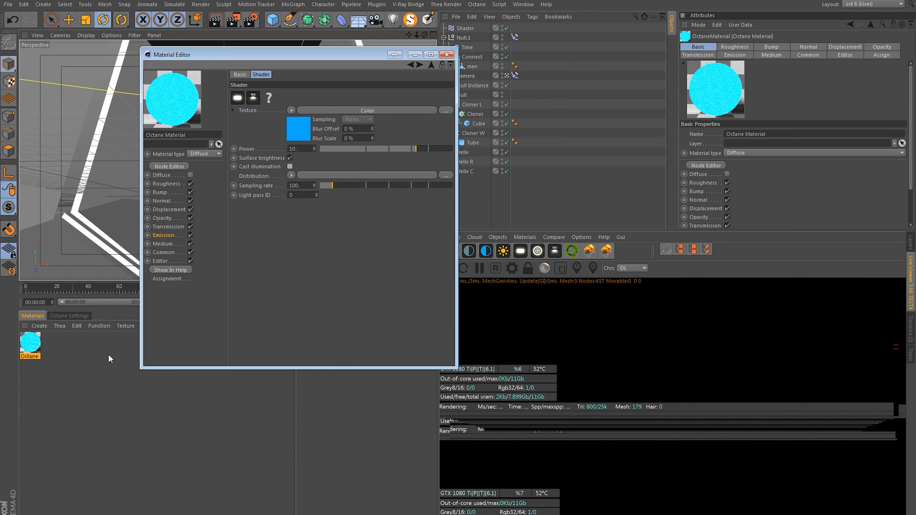
pyautogui.click(446, 54)
pyautogui.moveTo(41, 342)
pyautogui.mouseDown()
pyautogui.moveTo(280, 246)
pyautogui.moveTo(507, 110)
pyautogui.moveTo(476, 116)
pyautogui.moveTo(476, 124)
pyautogui.mouseUp()
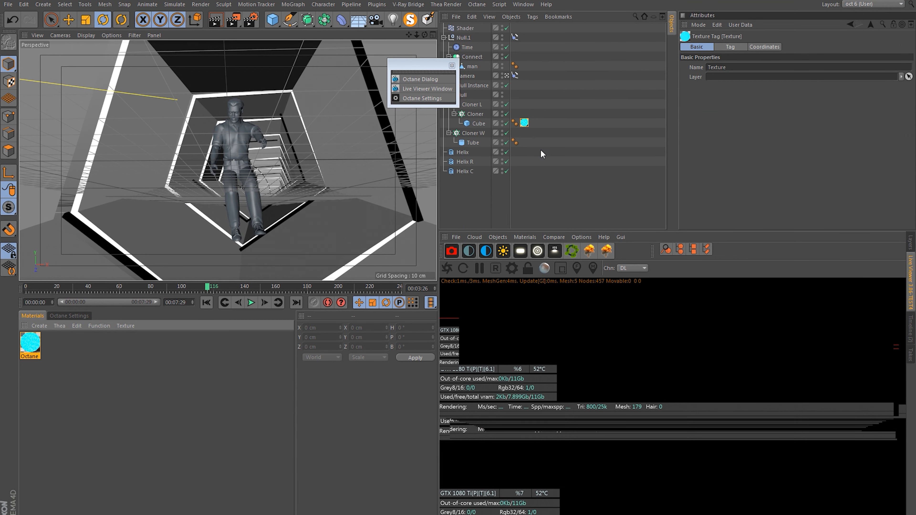
pyautogui.click(478, 124)
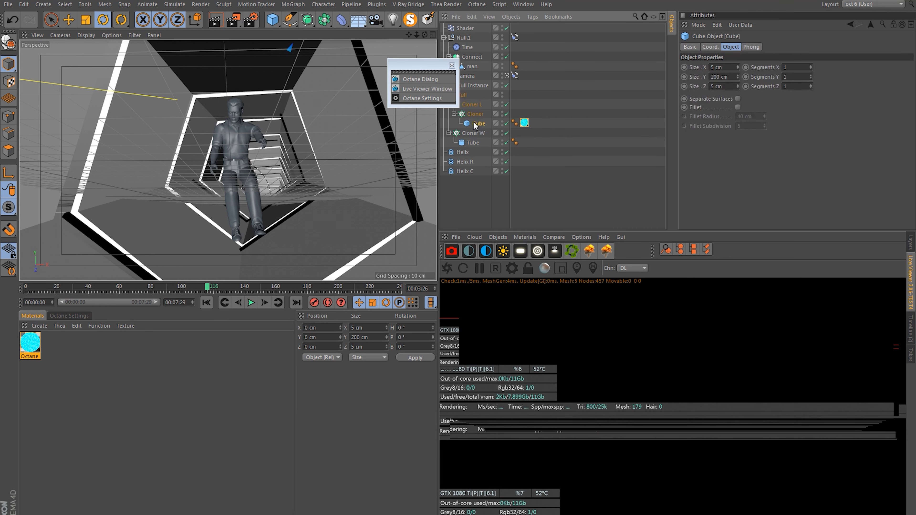
pyautogui.moveTo(480, 124); pyautogui.dragTo(476, 110)
pyautogui.hotkey('ctrl', 'z')
# Duplicate the Cloner holding the blue Cube inside Cloner L.
pyautogui.click(473, 116)
pyautogui.click(454, 114)
pyautogui.click(454, 114)
# Duplicate the blue Octane material and set the copy's emission color to orange-red with a hue of 7°.
pyautogui.keyDown('ctrl'); pyautogui.moveTo(31, 343); pyautogui.dragTo(54, 344); pyautogui.keyUp('ctrl')
pyautogui.doubleClick(53, 343)
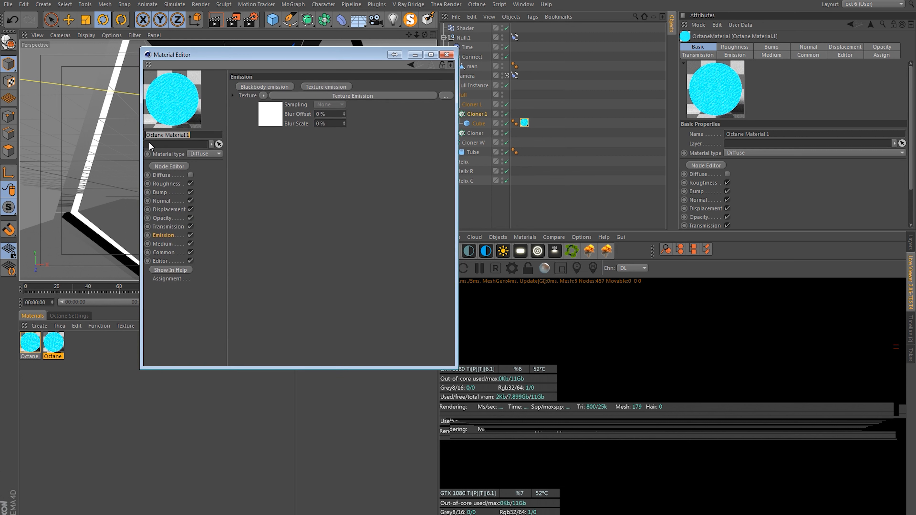
pyautogui.click(270, 126)
pyautogui.click(298, 130)
pyautogui.moveTo(320, 178); pyautogui.dragTo(301, 181)
pyautogui.click(301, 176)
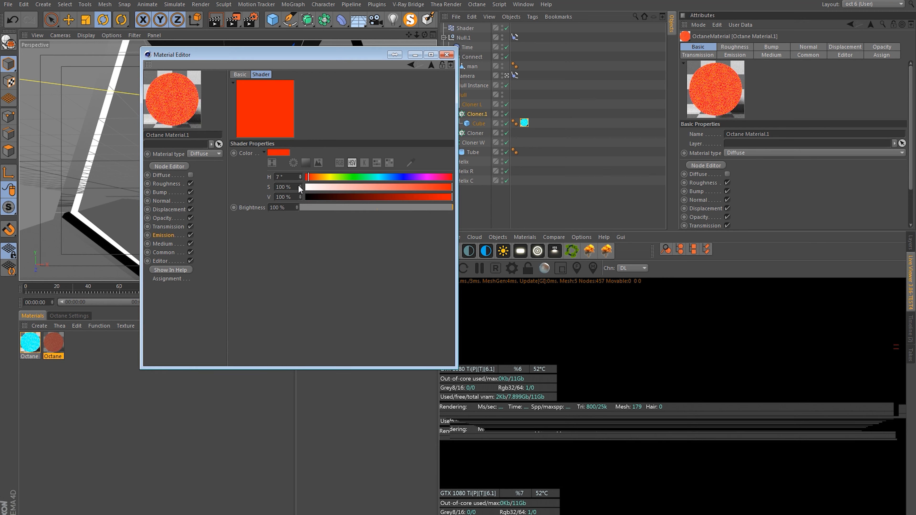
pyautogui.click(447, 54)
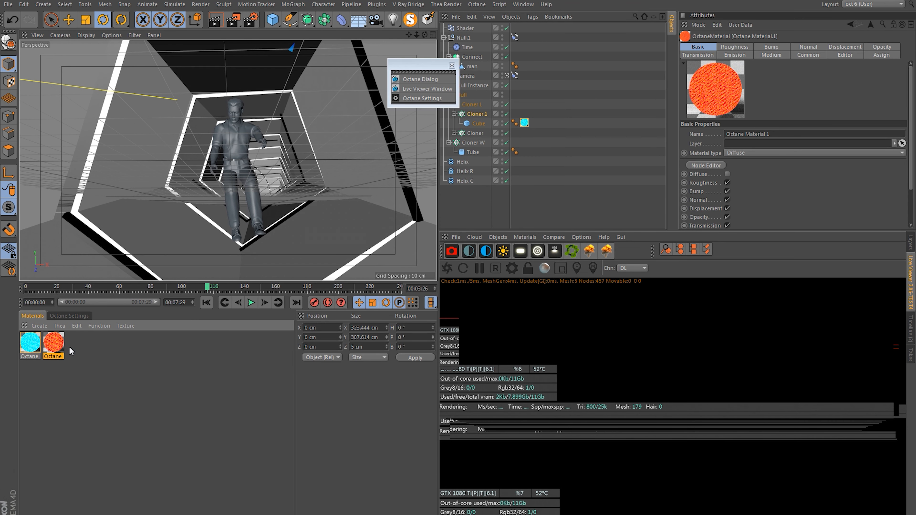
# Replace the blue material on the duplicated Cloner's Cube with the orange-red one and start the Octane live render.
pyautogui.moveTo(527, 124); pyautogui.dragTo(525, 123)
pyautogui.moveTo(419, 64); pyautogui.dragTo(305, 74)
pyautogui.click(454, 133)
pyautogui.click(472, 104)
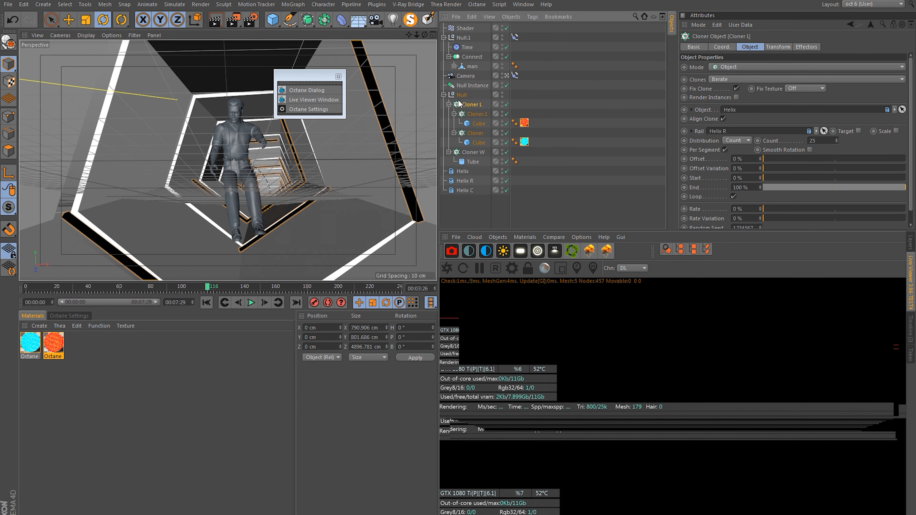
pyautogui.click(481, 114)
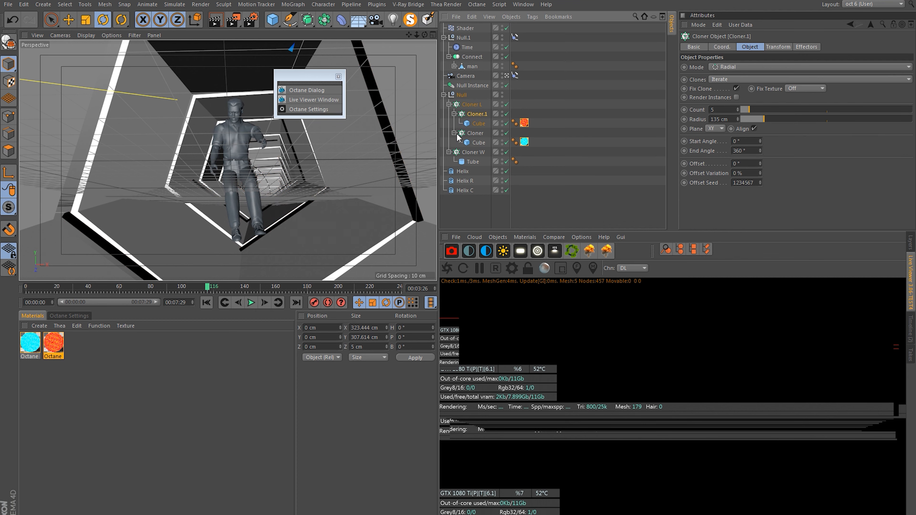
pyautogui.click(474, 134)
pyautogui.click(448, 268)
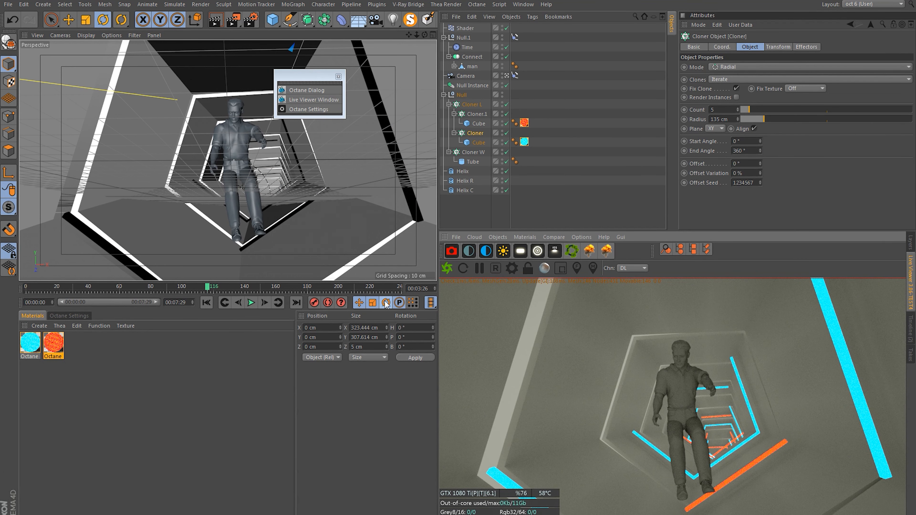
# Add an Octane HDRI sky environment and set its power to 0.0001.
pyautogui.click(484, 252)
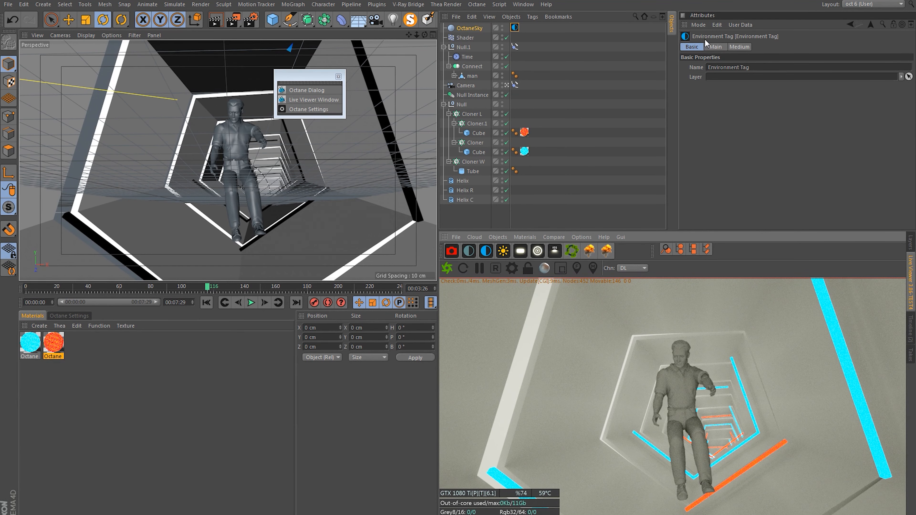
pyautogui.click(716, 46)
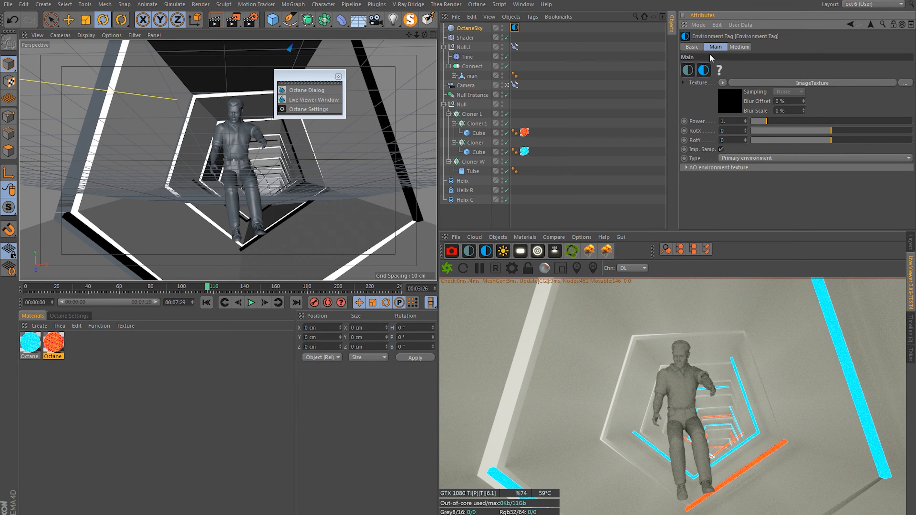
pyautogui.moveTo(759, 121); pyautogui.dragTo(732, 121)
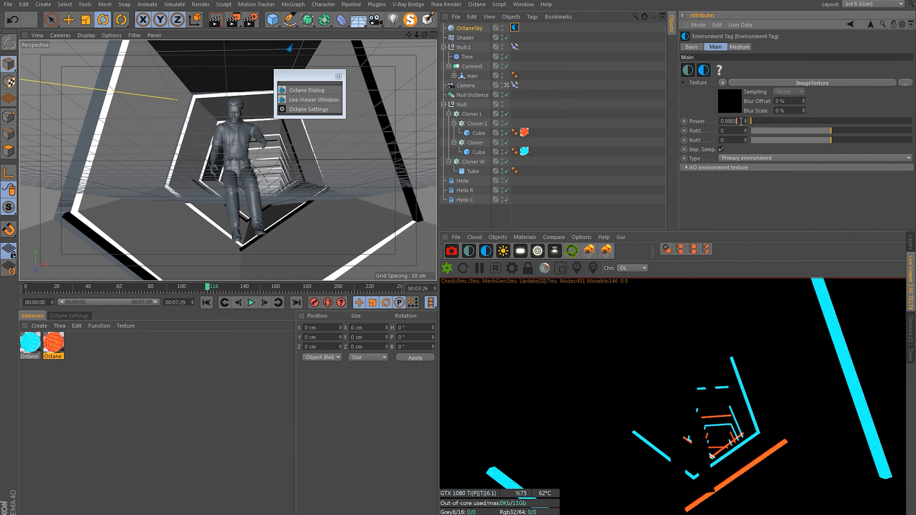
pyautogui.hotkey('ctrl', 'z')
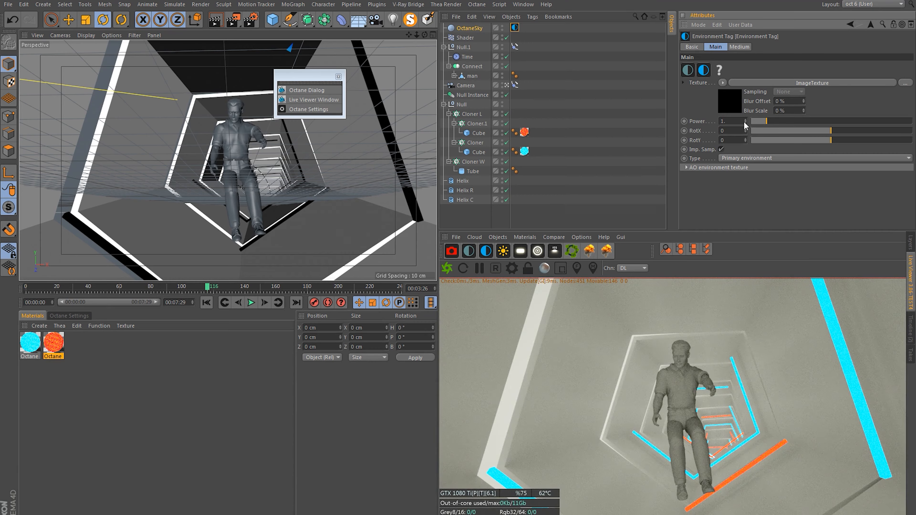
pyautogui.moveTo(765, 121); pyautogui.dragTo(537, 171)
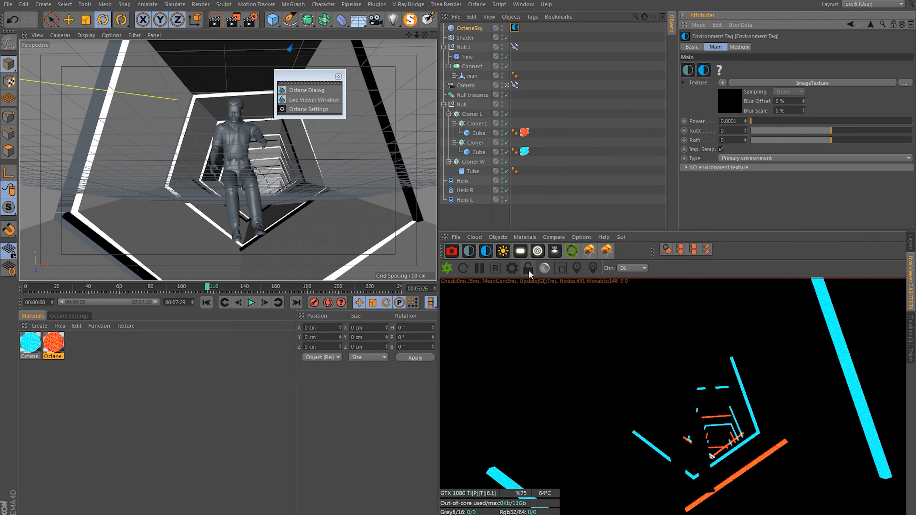
# Create a new Octane material of type Glossy and set its diffuse color to black.
pyautogui.click(40, 326)
pyautogui.moveTo(83, 354)
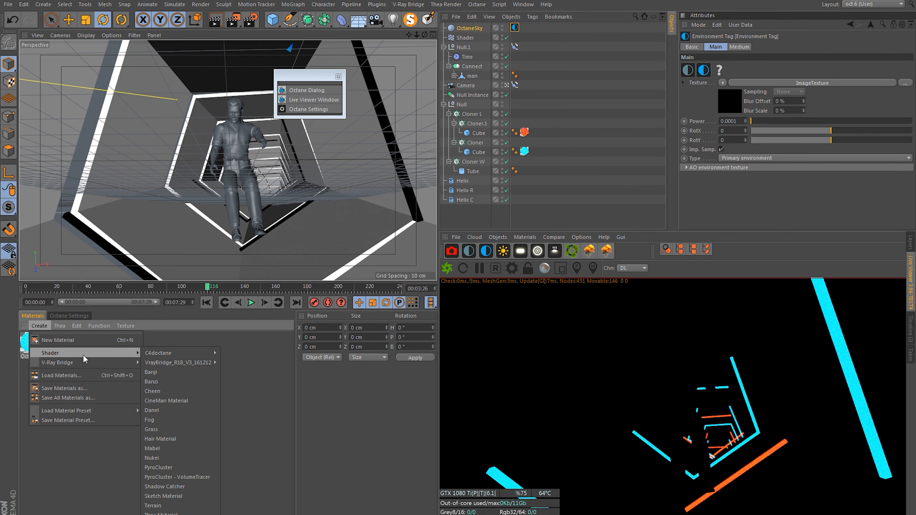
pyautogui.moveTo(161, 353)
pyautogui.click(236, 352)
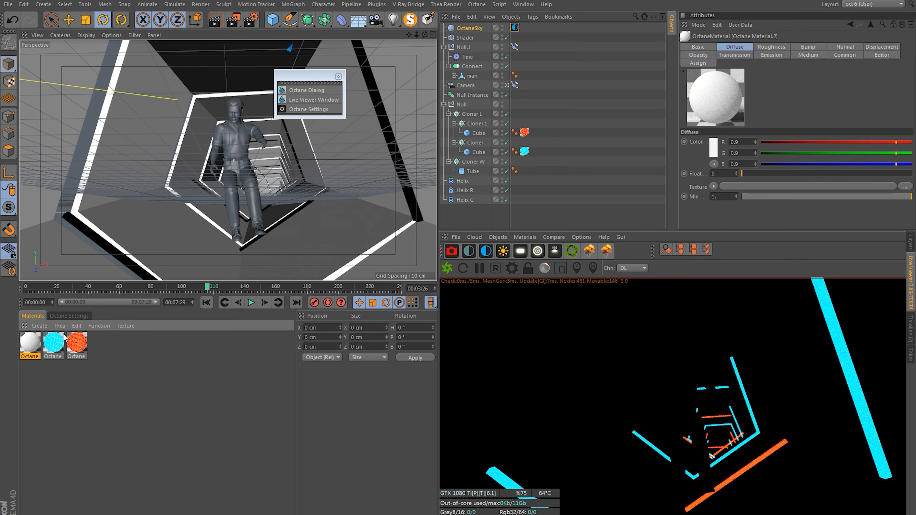
pyautogui.doubleClick(29, 345)
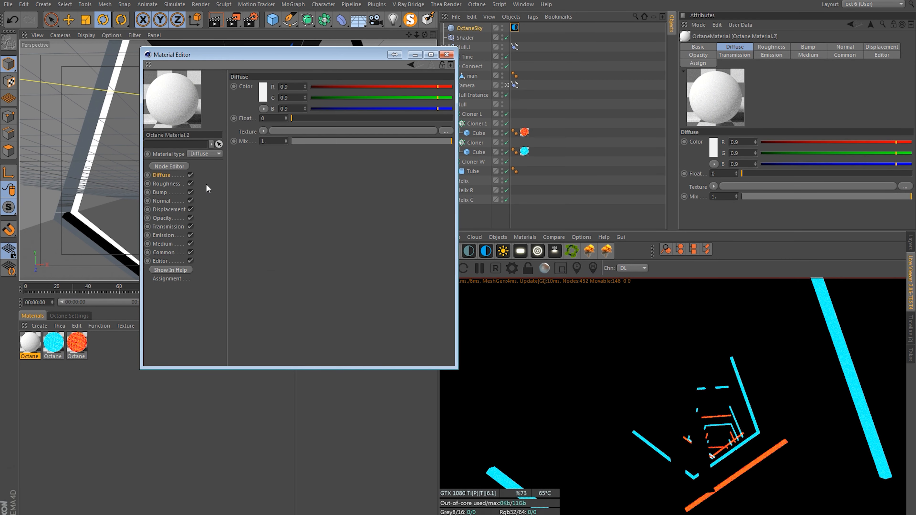
pyautogui.click(211, 155)
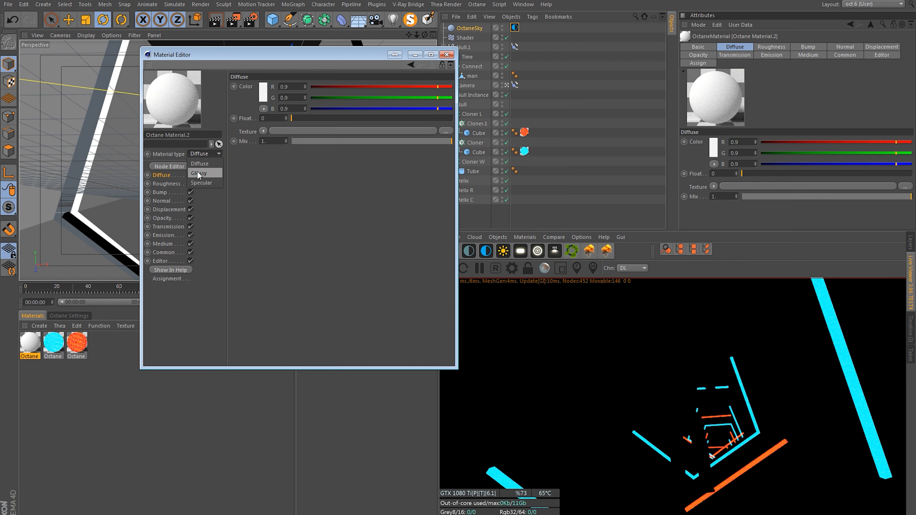
pyautogui.click(211, 173)
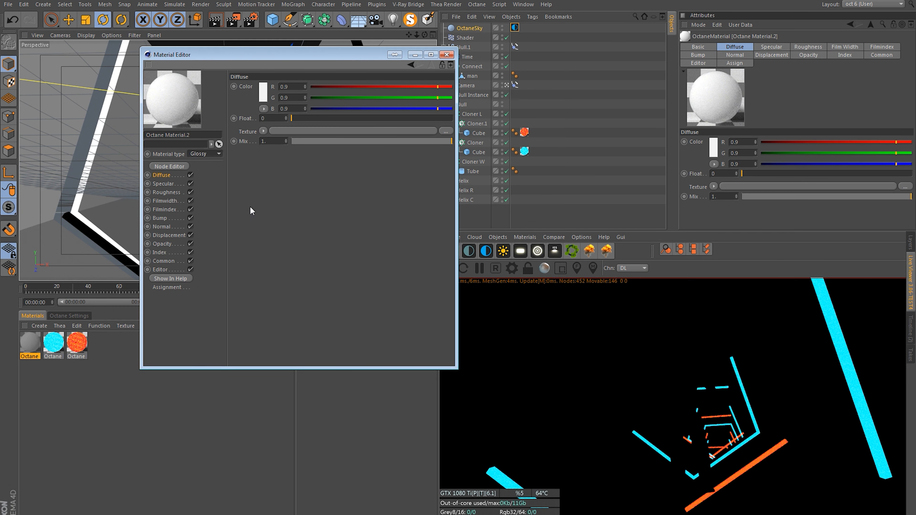
pyautogui.click(263, 94)
pyautogui.moveTo(249, 111); pyautogui.dragTo(221, 112)
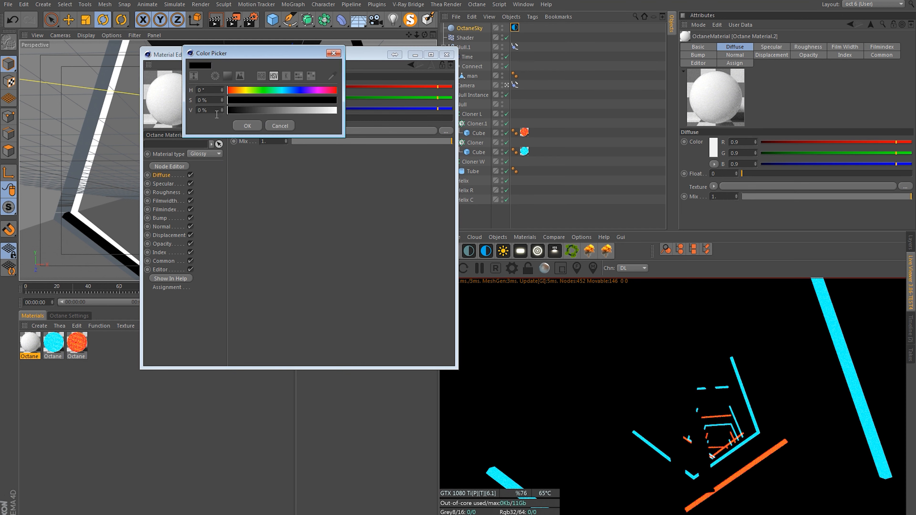
pyautogui.click(239, 123)
# Set the black glossy material's roughness float to 0.05 and apply the material to Cloner W.
pyautogui.click(177, 193)
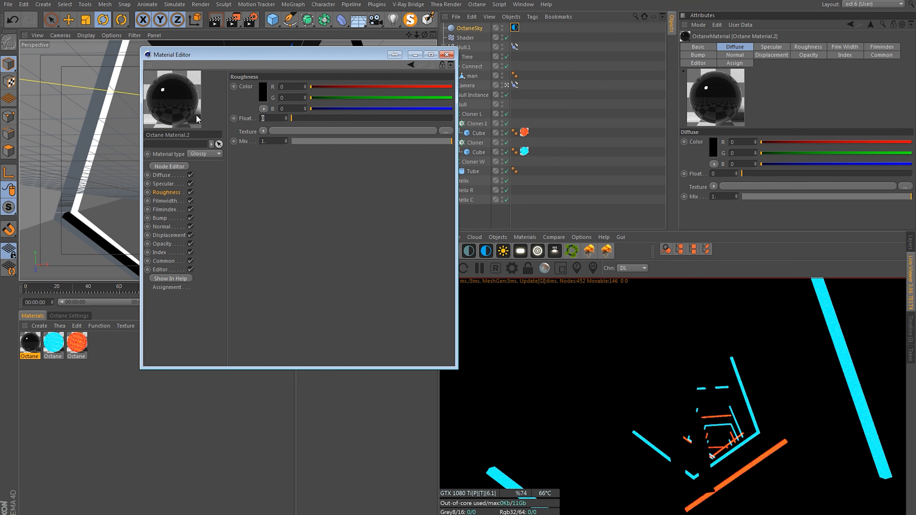
pyautogui.write('.05')
pyautogui.press('Return')
pyautogui.doubleClick(279, 118)
pyautogui.click(450, 56)
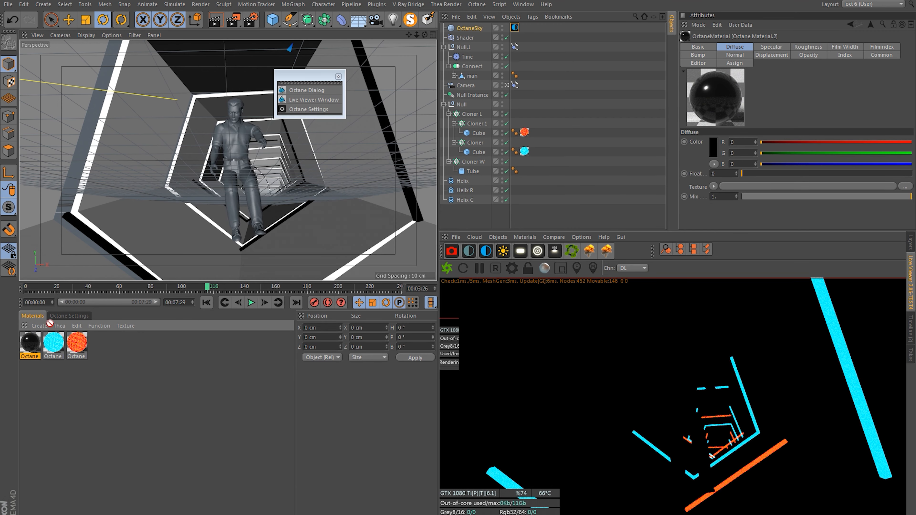
pyautogui.moveTo(476, 163); pyautogui.dragTo(477, 161)
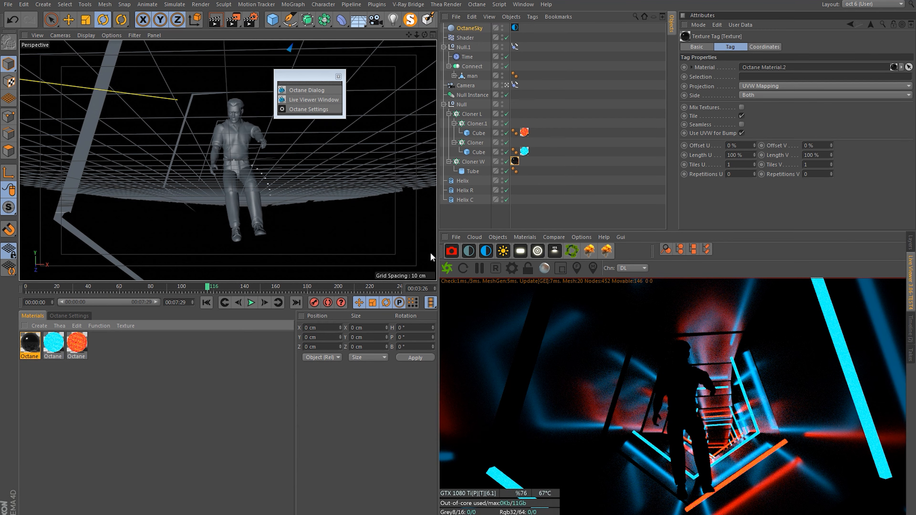
pyautogui.moveTo(541, 231); pyautogui.dragTo(541, 214)
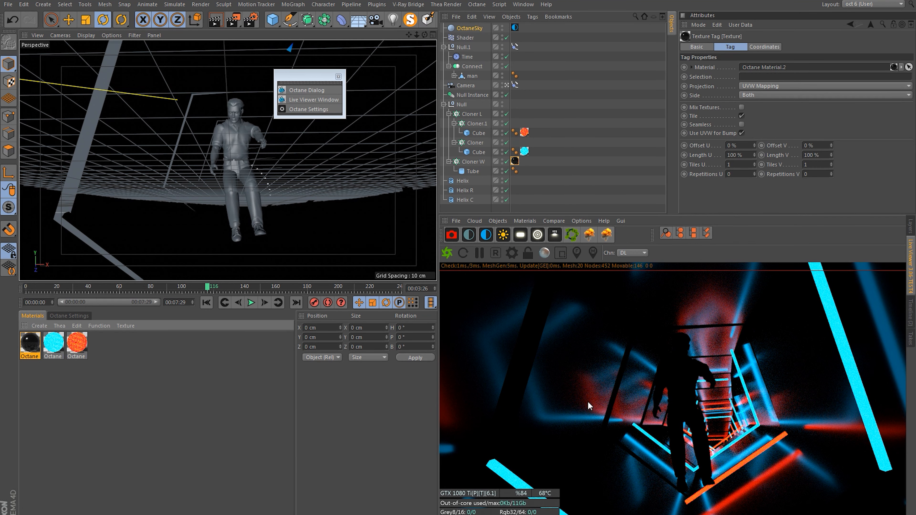
# Add displacement to the black glossy material and assign an Octane ImageTexture as the displacement texture.
pyautogui.doubleClick(33, 346)
pyautogui.click(164, 236)
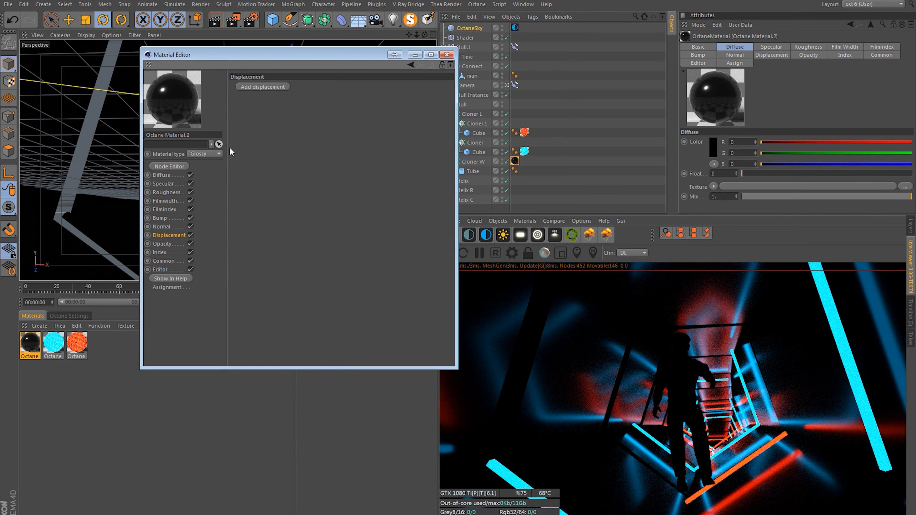
pyautogui.click(263, 87)
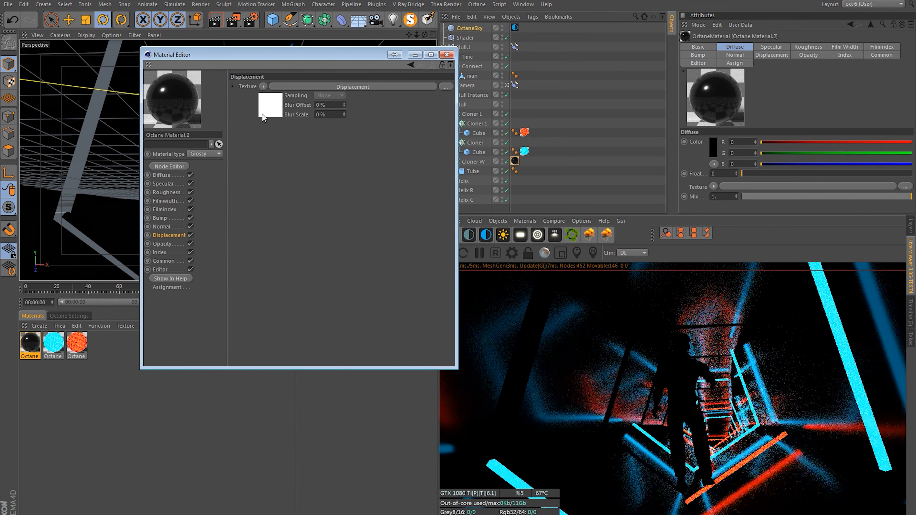
pyautogui.click(278, 111)
pyautogui.click(282, 95)
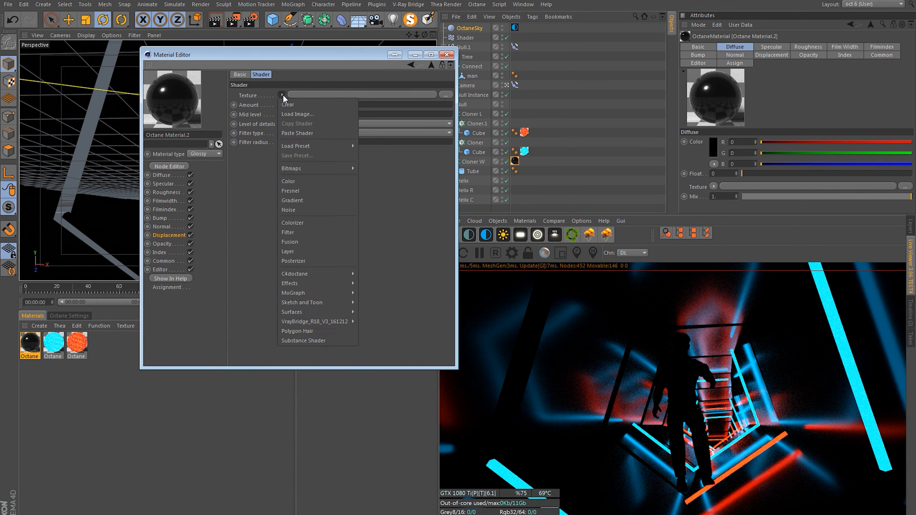
pyautogui.moveTo(318, 275)
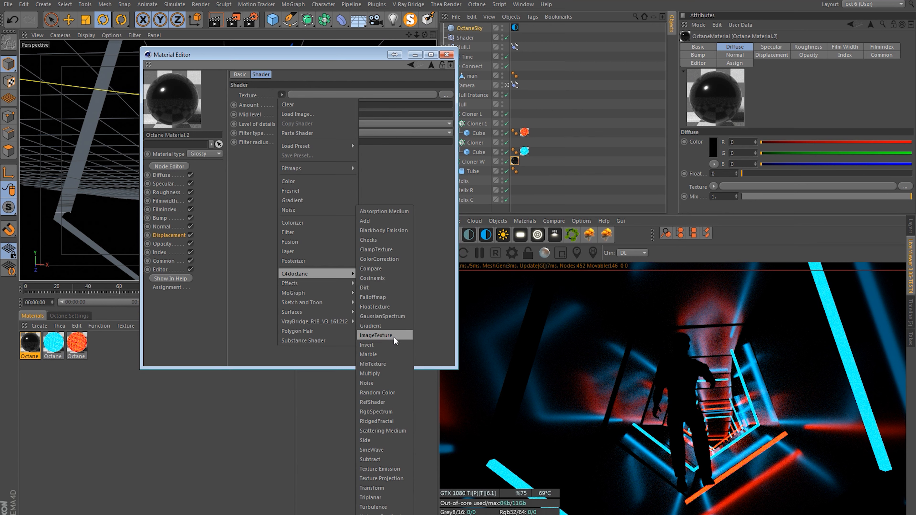
pyautogui.click(383, 335)
pyautogui.click(447, 95)
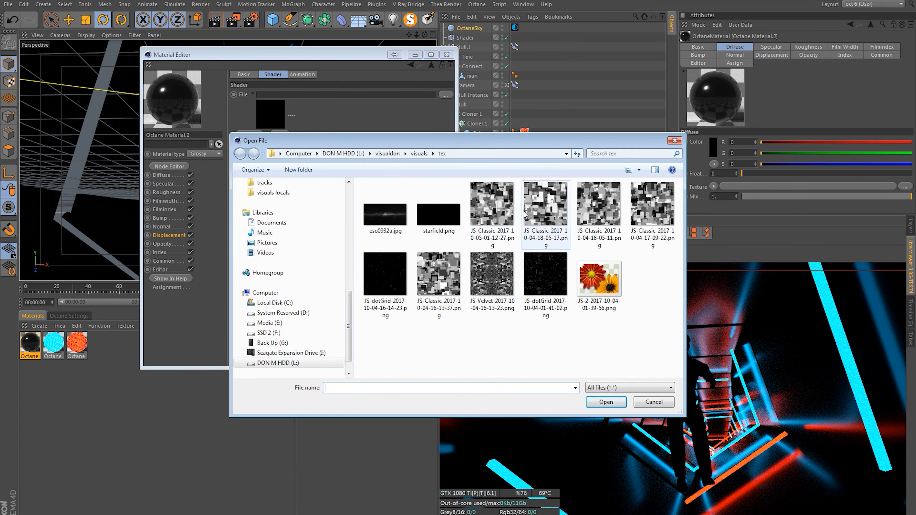
pyautogui.click(492, 208)
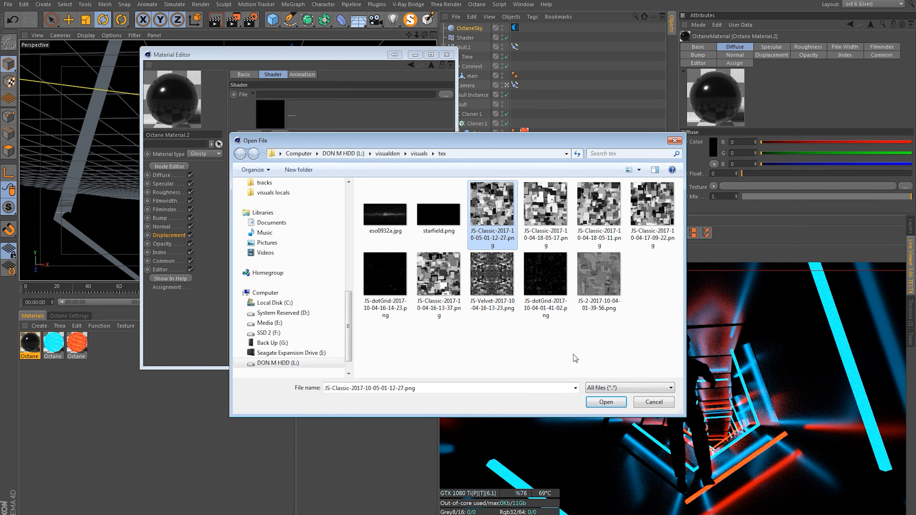
pyautogui.click(599, 404)
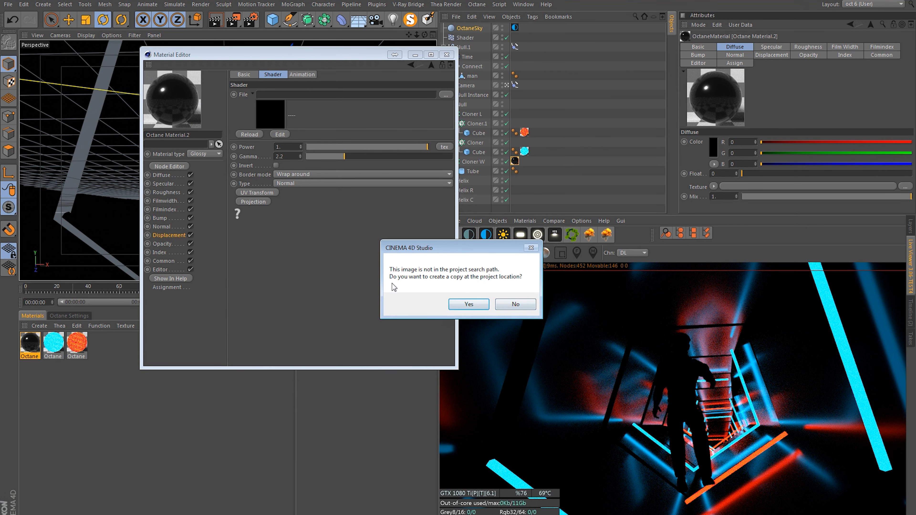
pyautogui.click(525, 305)
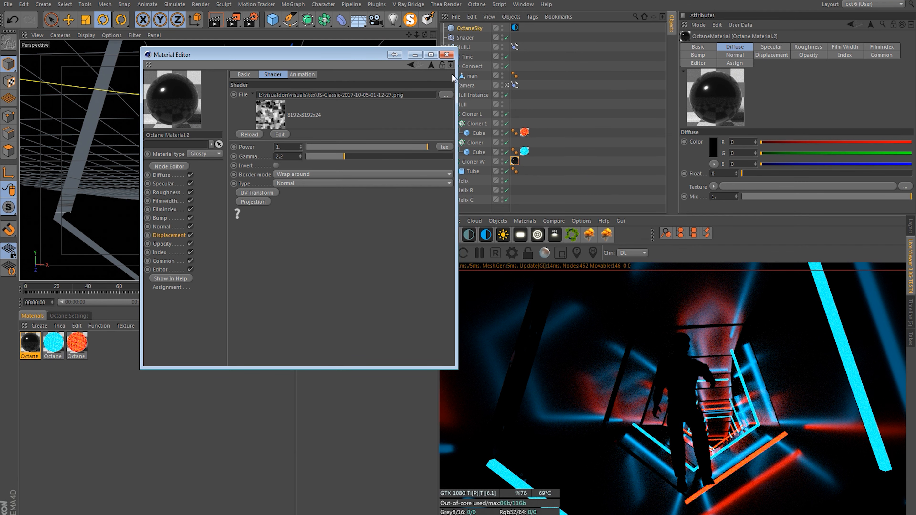
pyautogui.click(451, 56)
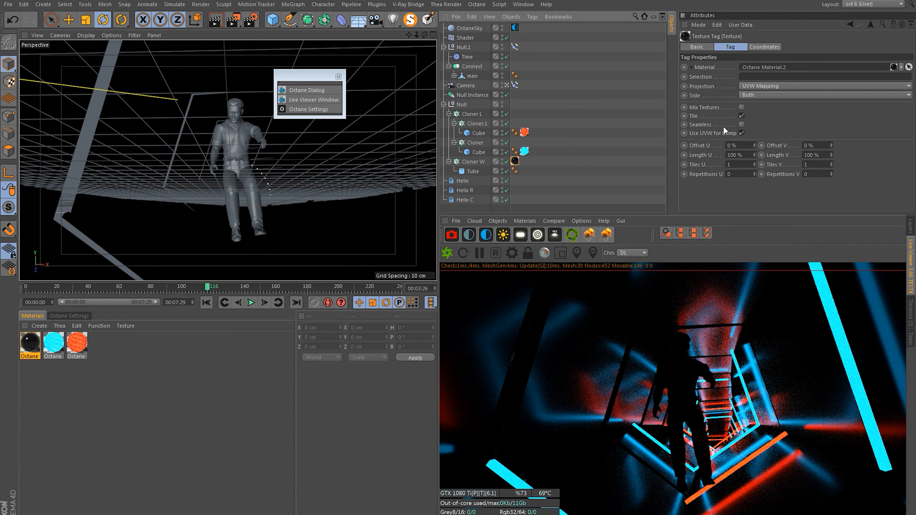
# Set the texture projection on Cloner W to Cubic, with Length U and Length V at 400%.
pyautogui.click(754, 84)
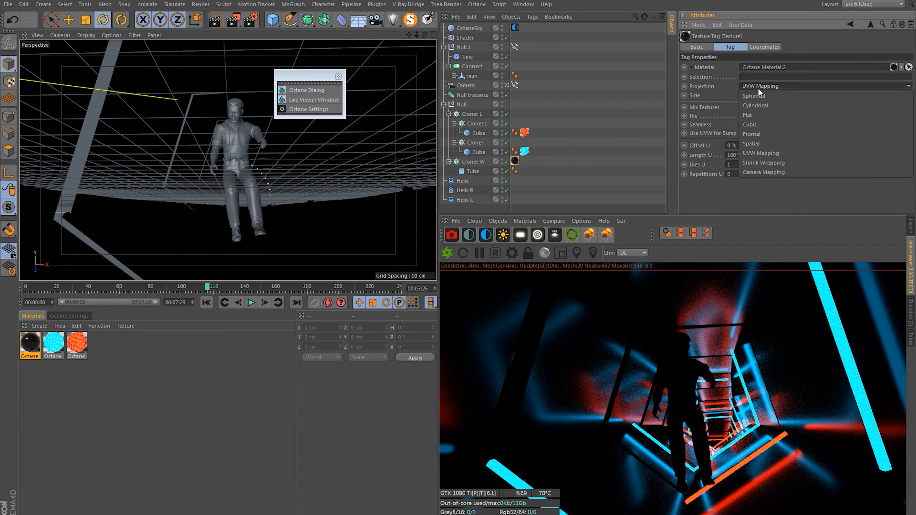
pyautogui.click(763, 124)
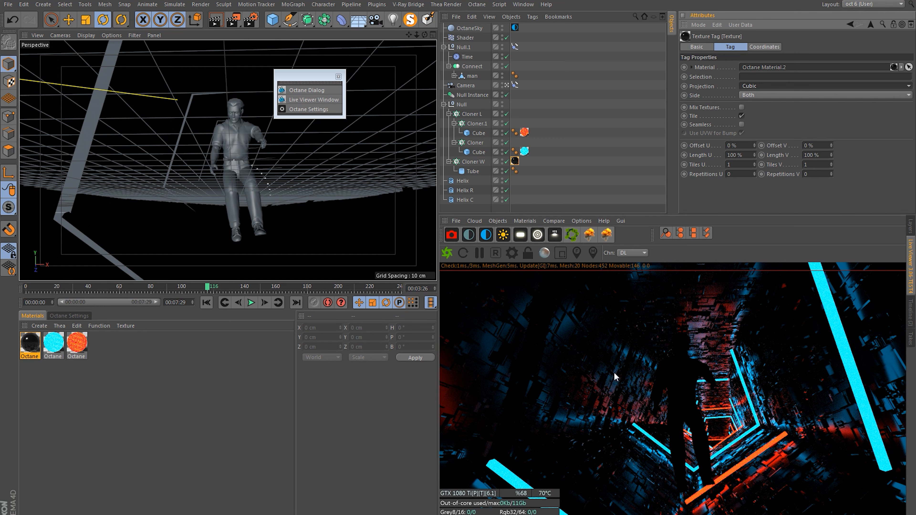
pyautogui.click(516, 162)
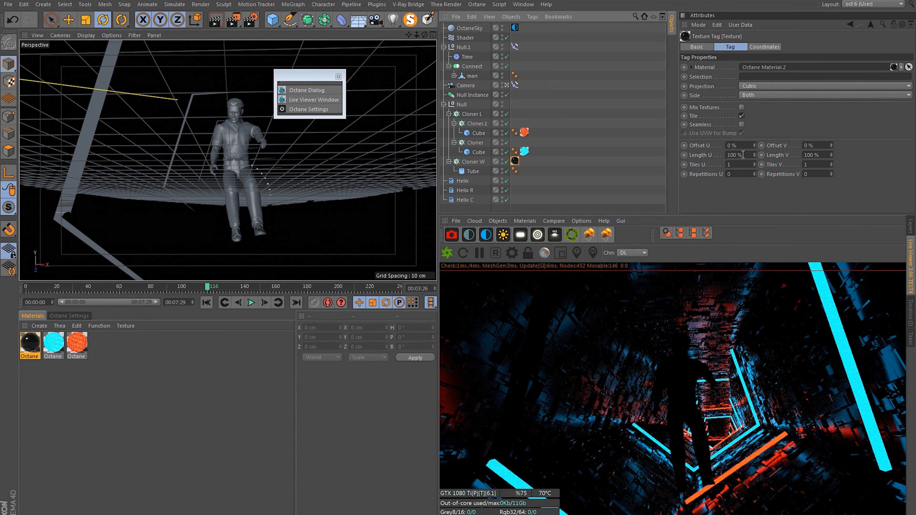
pyautogui.click(736, 155)
pyautogui.write('400')
pyautogui.press('Tab')
pyautogui.write('400')
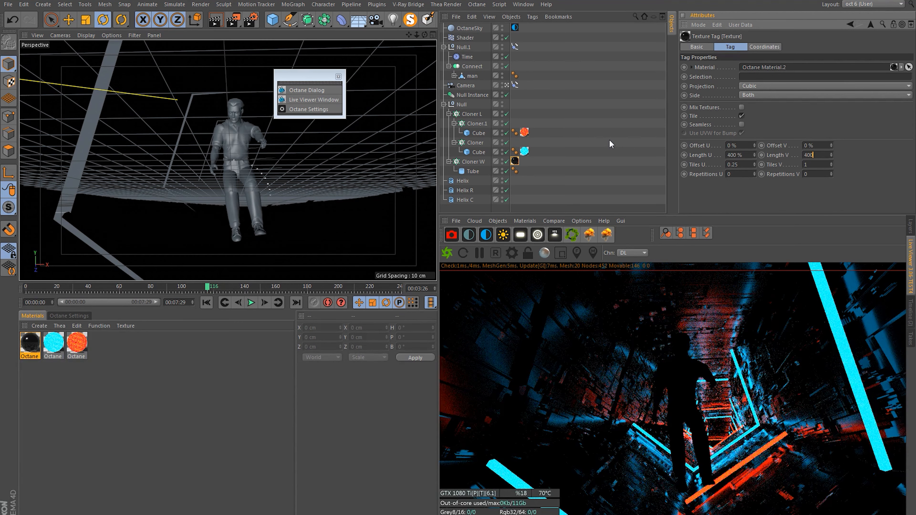
# Apply the 400% Length V value and set the black glossy material's displacement level of detail to 4096x4096.
pyautogui.press('Return')
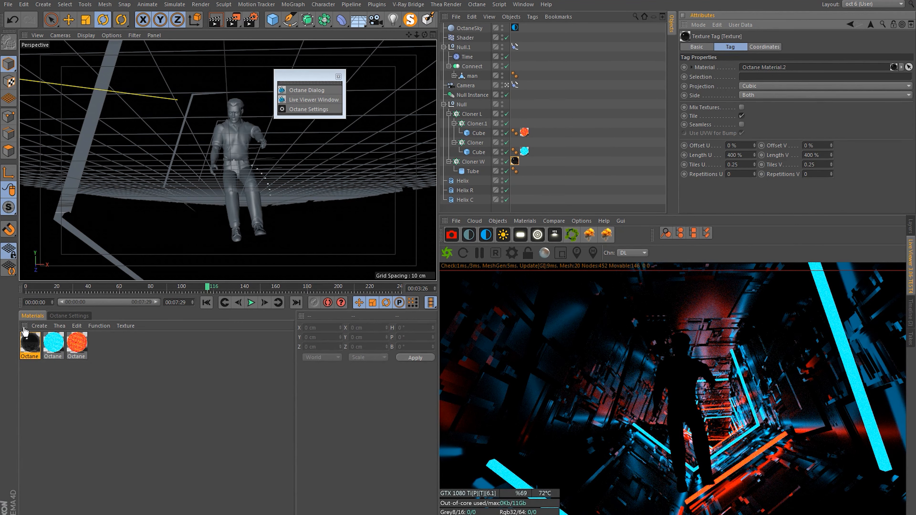
pyautogui.click(29, 342)
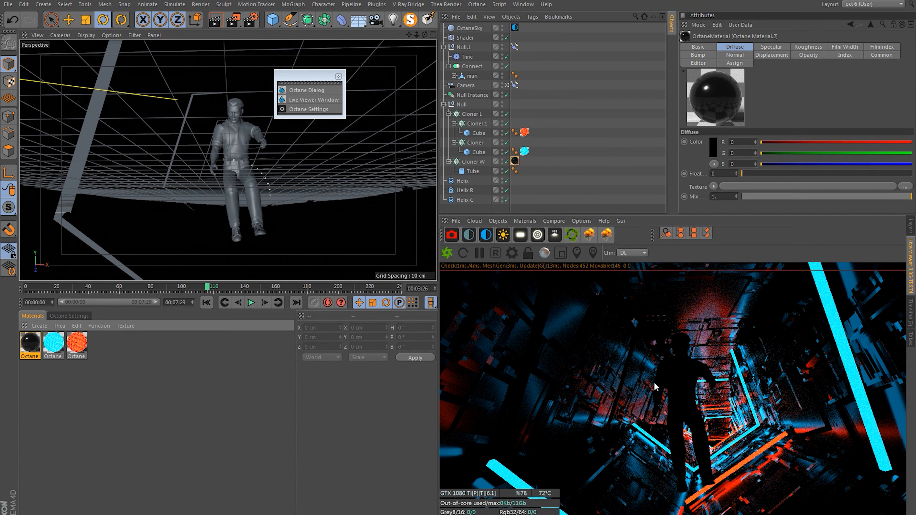
pyautogui.click(35, 343)
pyautogui.doubleClick(36, 344)
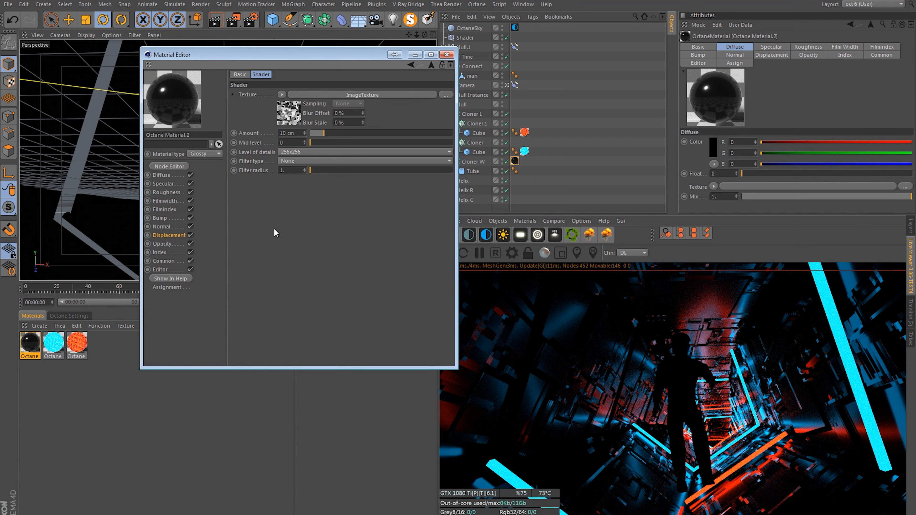
pyautogui.click(309, 154)
pyautogui.click(311, 199)
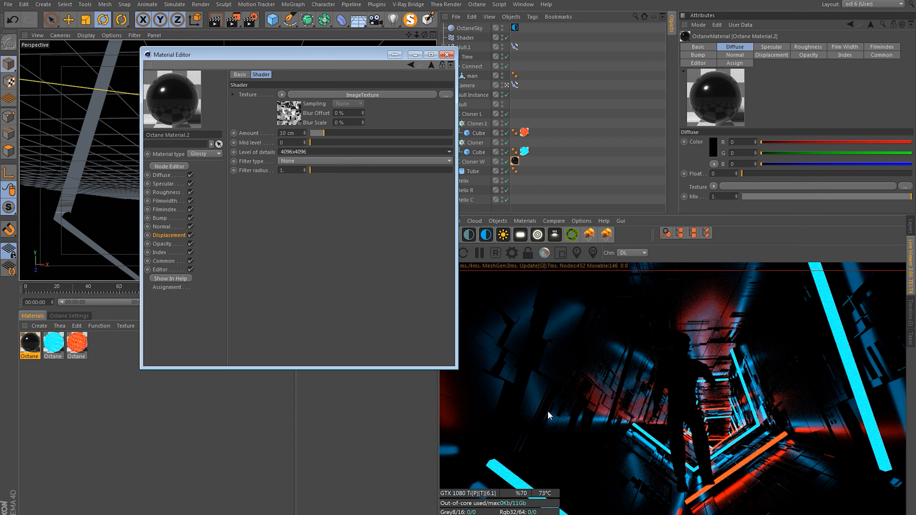
# Move the black glossy material's texture tag from Cloner W to its child Tube, and close the Material Editor.
pyautogui.moveTo(347, 61); pyautogui.dragTo(279, 72)
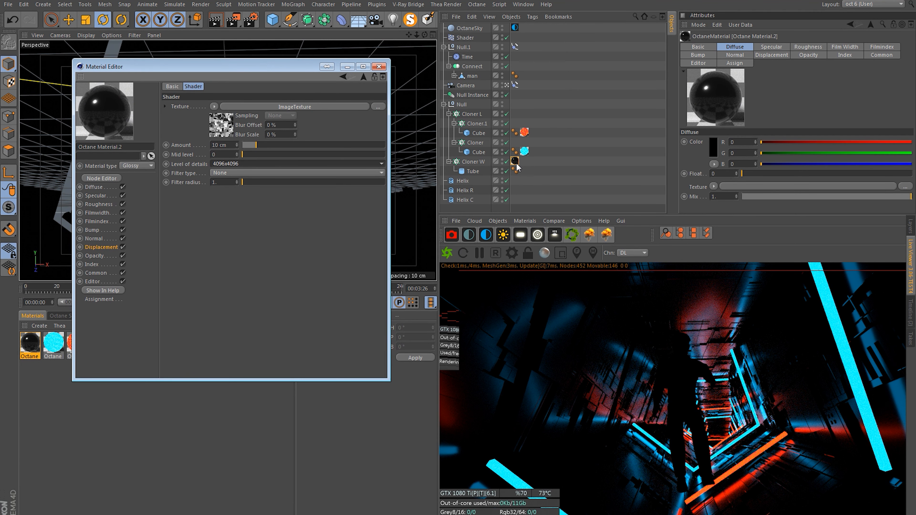
pyautogui.moveTo(514, 163); pyautogui.dragTo(528, 178)
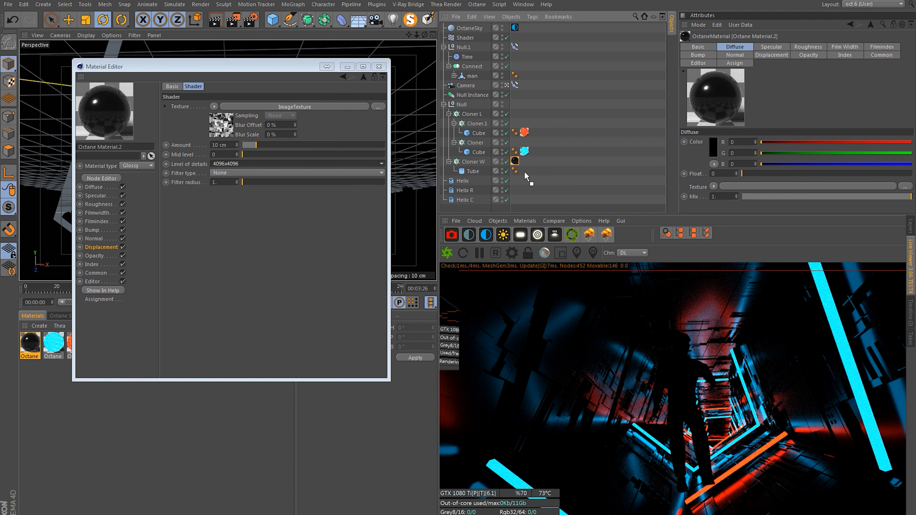
pyautogui.moveTo(525, 173); pyautogui.dragTo(525, 172)
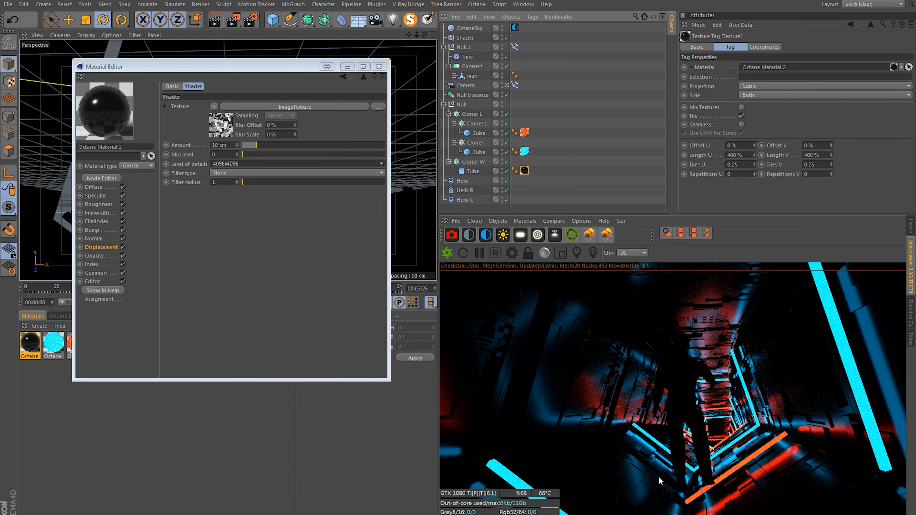
pyautogui.click(378, 67)
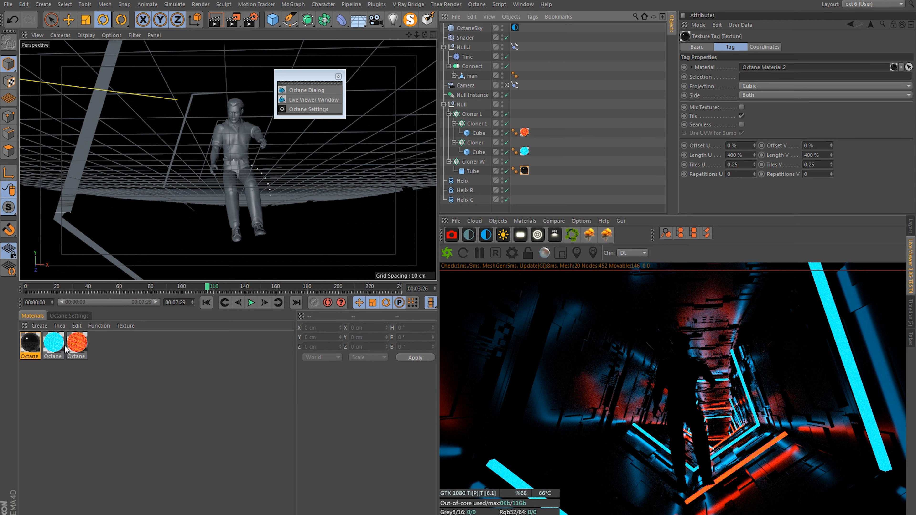
# Set the black glossy material's index to 4 and close the Material Editor.
pyautogui.click(33, 343)
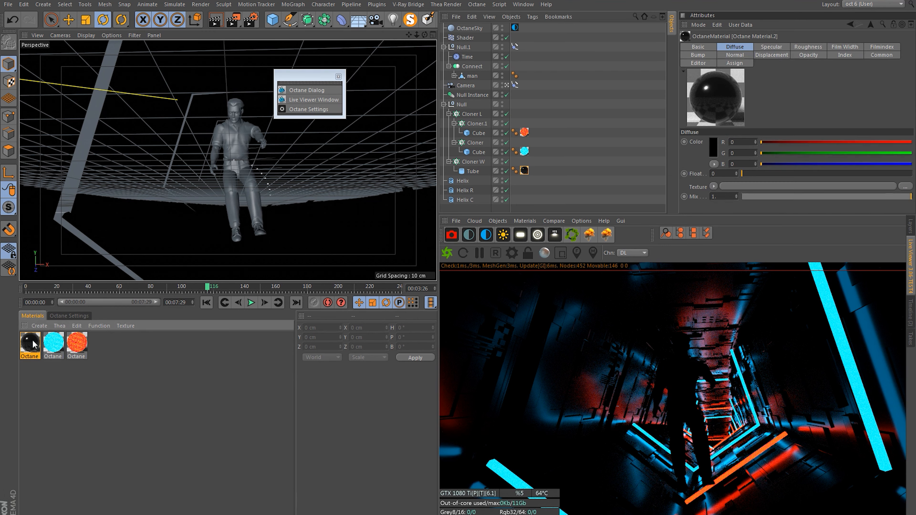
pyautogui.doubleClick(33, 344)
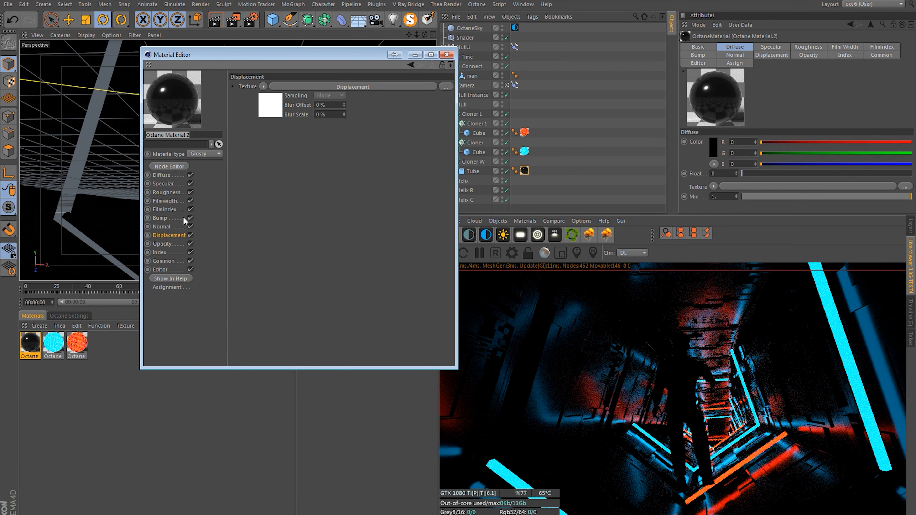
pyautogui.click(174, 253)
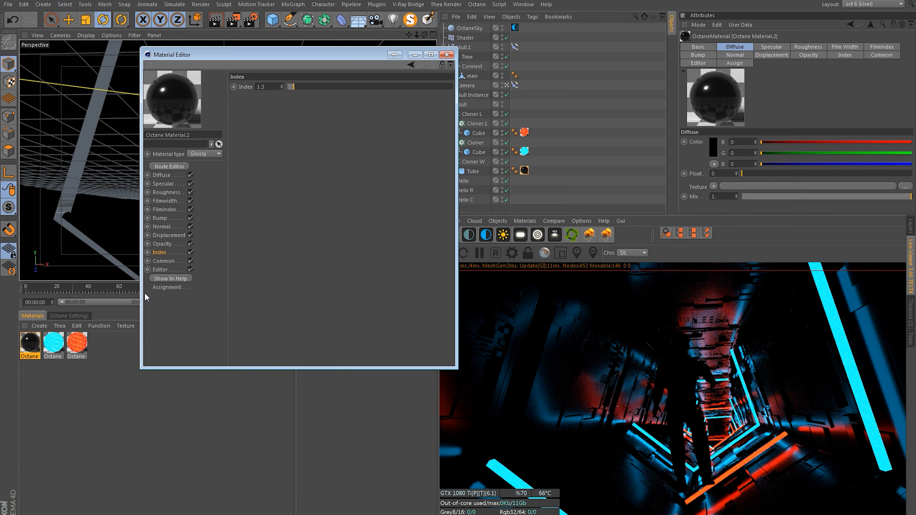
pyautogui.doubleClick(270, 87)
pyautogui.write('4')
pyautogui.press('Return')
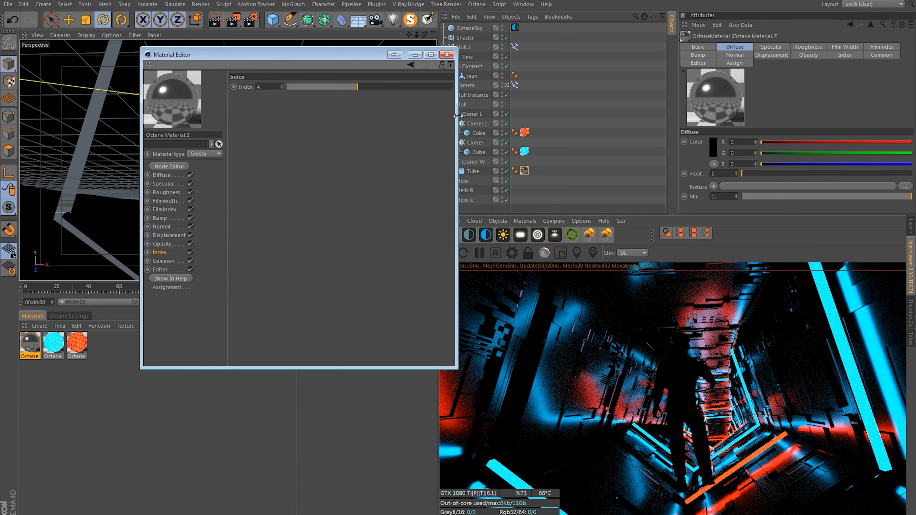
pyautogui.click(447, 55)
pyautogui.keyDown('ctrl'); pyautogui.moveTo(33, 345); pyautogui.dragTo(44, 345); pyautogui.keyUp('ctrl')
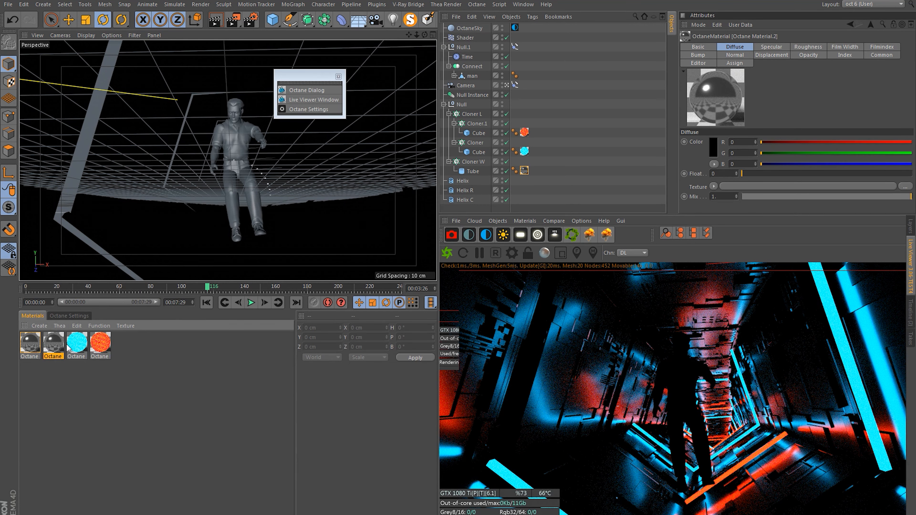
pyautogui.doubleClick(53, 345)
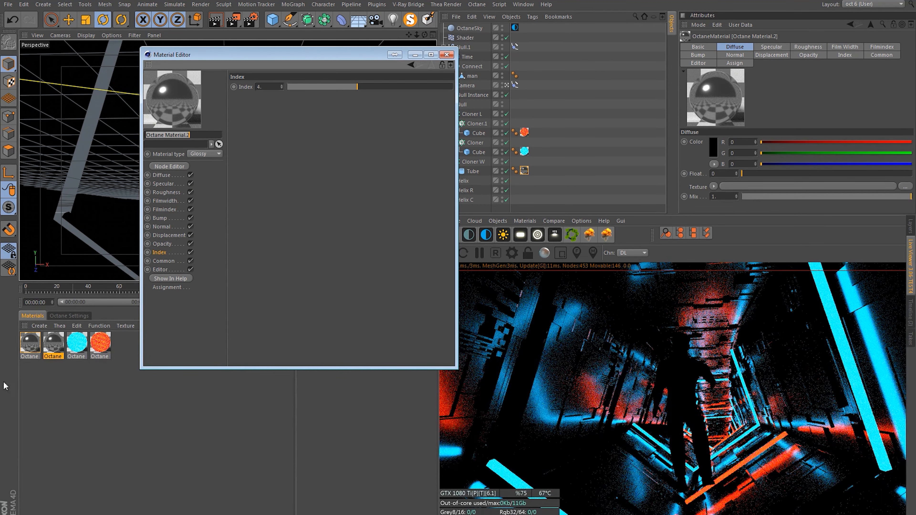
pyautogui.click(169, 236)
pyautogui.click(281, 108)
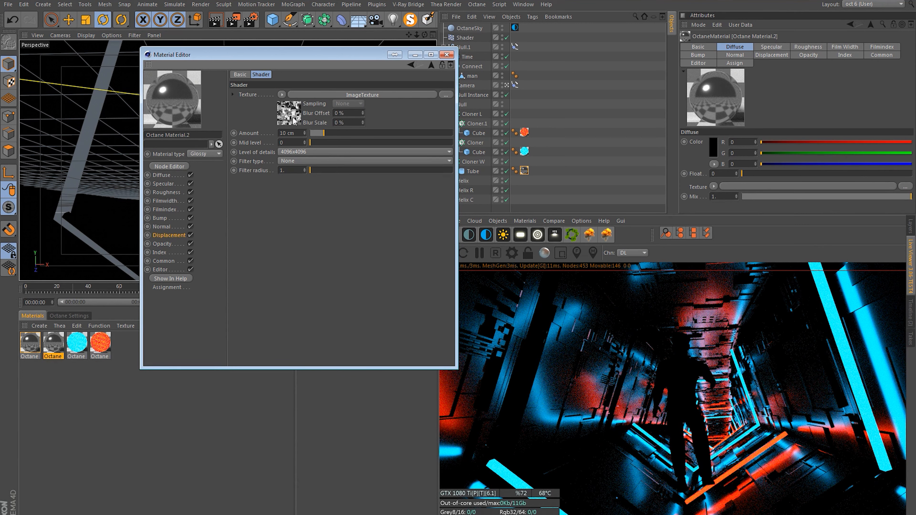
pyautogui.click(291, 118)
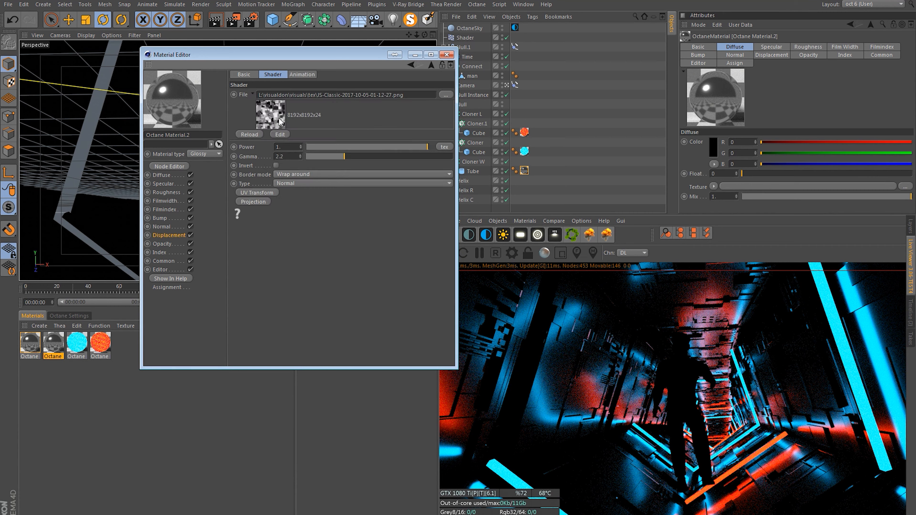
pyautogui.click(447, 94)
pyautogui.click(546, 204)
pyautogui.click(624, 404)
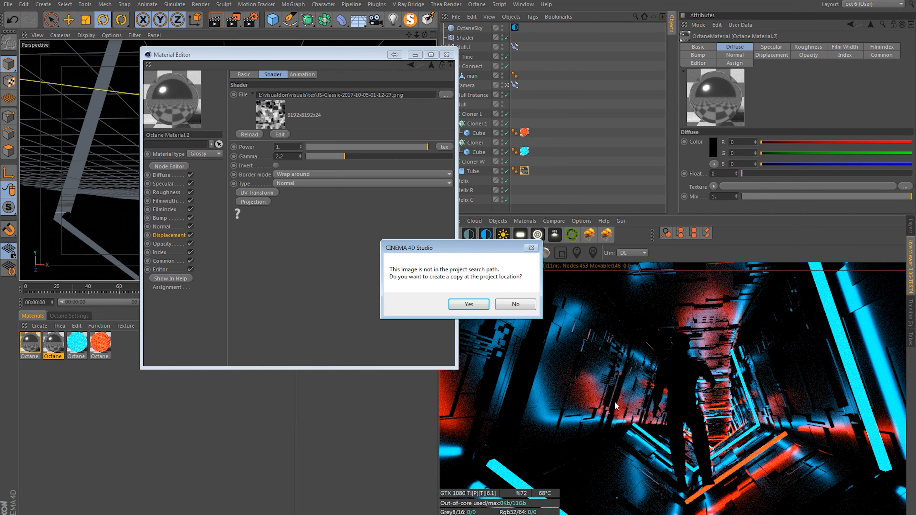
pyautogui.click(509, 305)
pyautogui.click(447, 55)
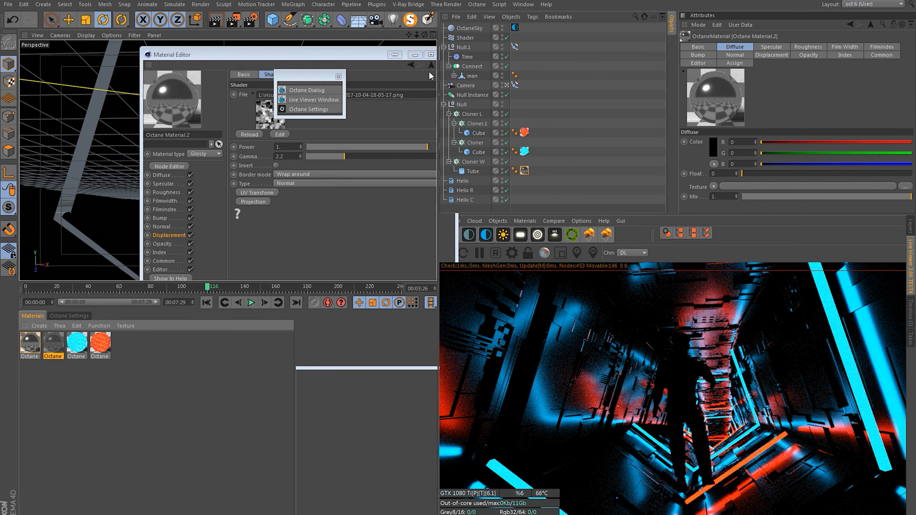
pyautogui.doubleClick(82, 347)
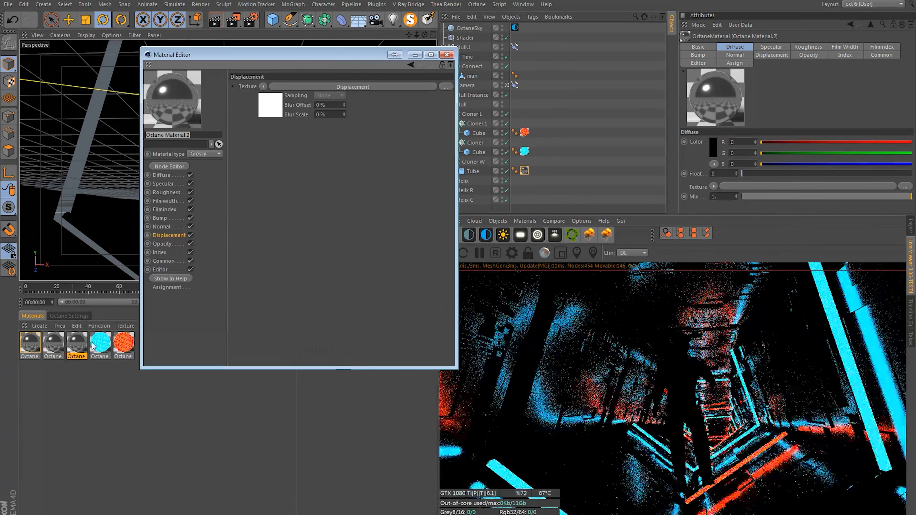
pyautogui.click(362, 94)
pyautogui.click(293, 117)
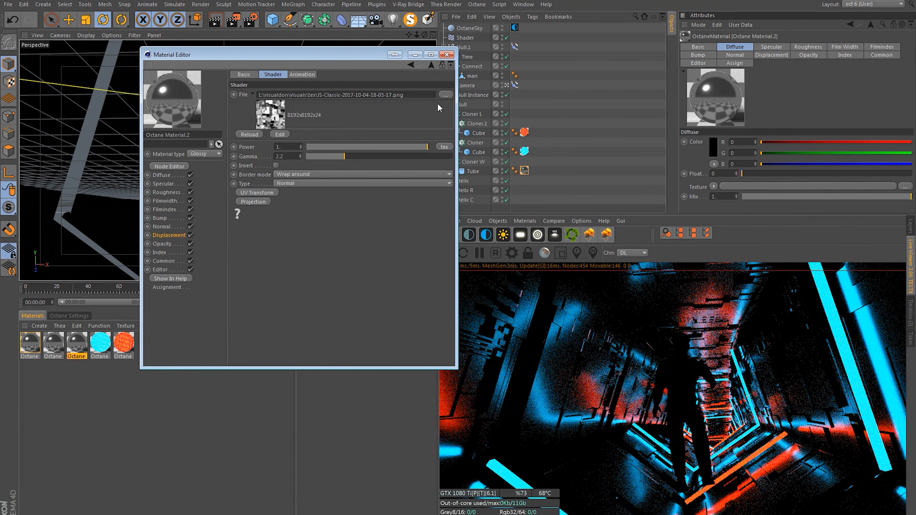
pyautogui.click(446, 95)
pyautogui.click(599, 204)
pyautogui.click(624, 407)
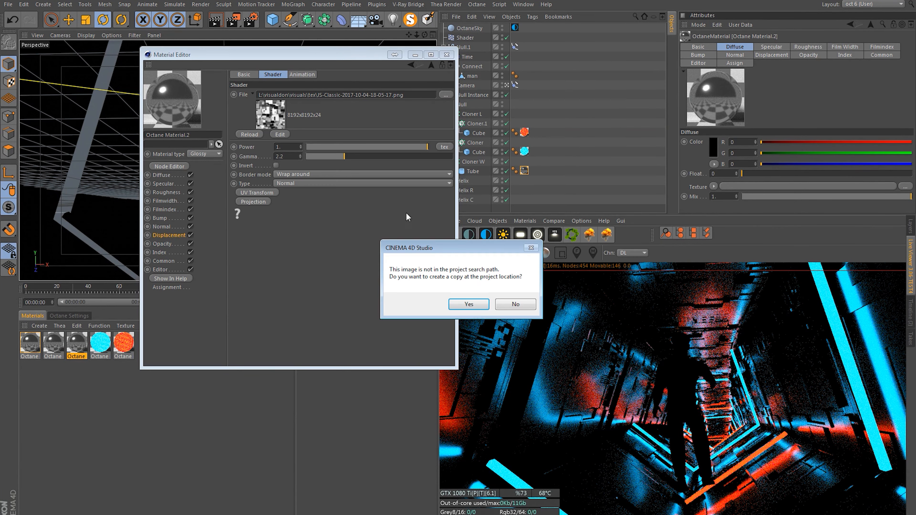
pyautogui.click(517, 306)
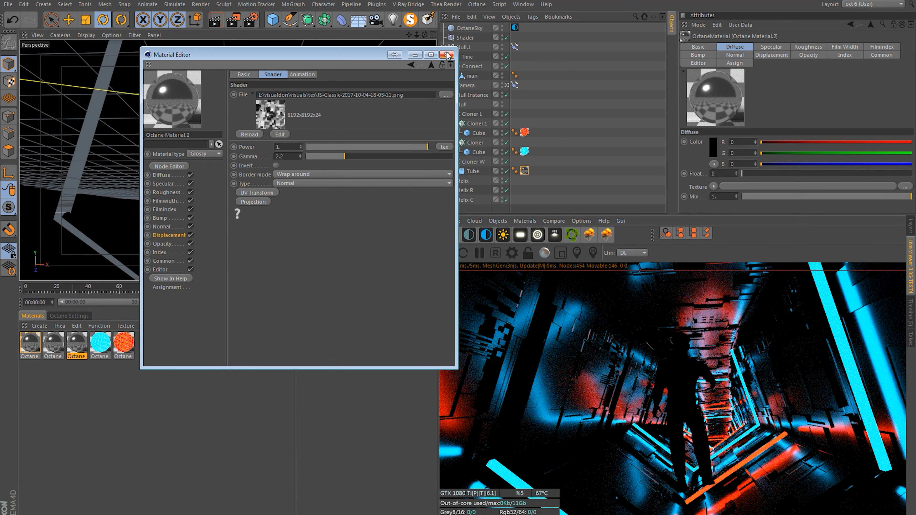
pyautogui.click(448, 54)
pyautogui.keyDown('ctrl'); pyautogui.moveTo(80, 345); pyautogui.dragTo(102, 346); pyautogui.keyUp('ctrl')
pyautogui.doubleClick(100, 343)
pyautogui.click(276, 113)
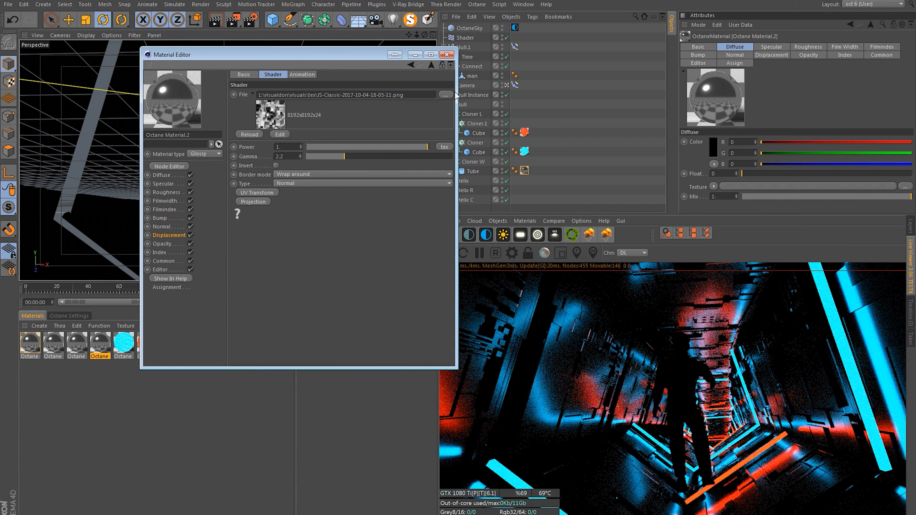
pyautogui.click(446, 95)
pyautogui.click(652, 205)
pyautogui.click(610, 402)
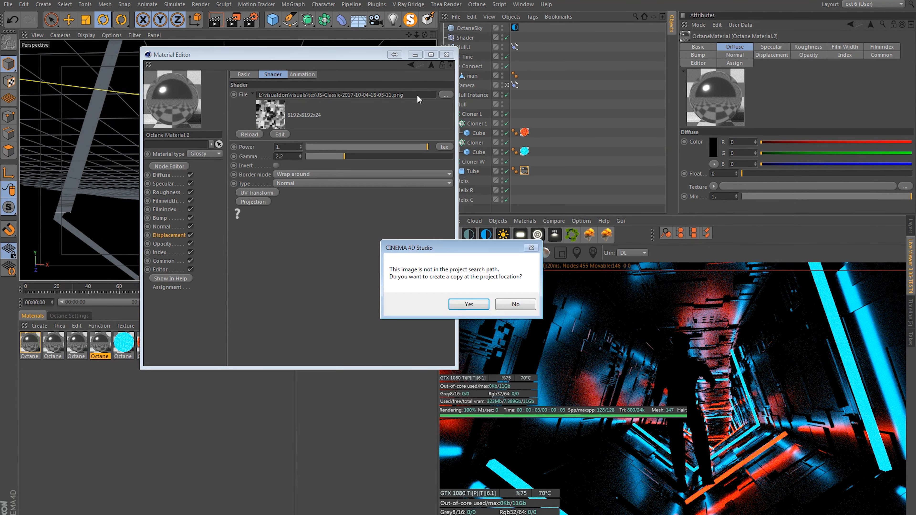
pyautogui.click(511, 306)
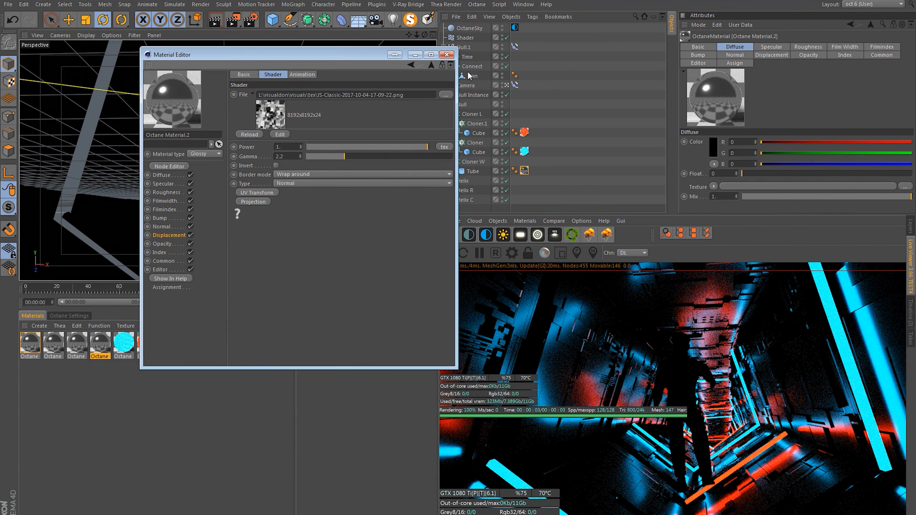
pyautogui.click(447, 56)
# Make three copies of Tube inside Cloner W and assign a different duplicated glossy material to each copy.
pyautogui.keyDown('ctrl'); pyautogui.moveTo(475, 172); pyautogui.dragTo(483, 195); pyautogui.keyUp('ctrl')
pyautogui.click(594, 190)
pyautogui.click(525, 196)
pyautogui.click(575, 190)
pyautogui.click(64, 364)
pyautogui.moveTo(54, 347)
pyautogui.mouseDown()
pyautogui.moveTo(180, 284)
pyautogui.moveTo(525, 199)
pyautogui.mouseUp()
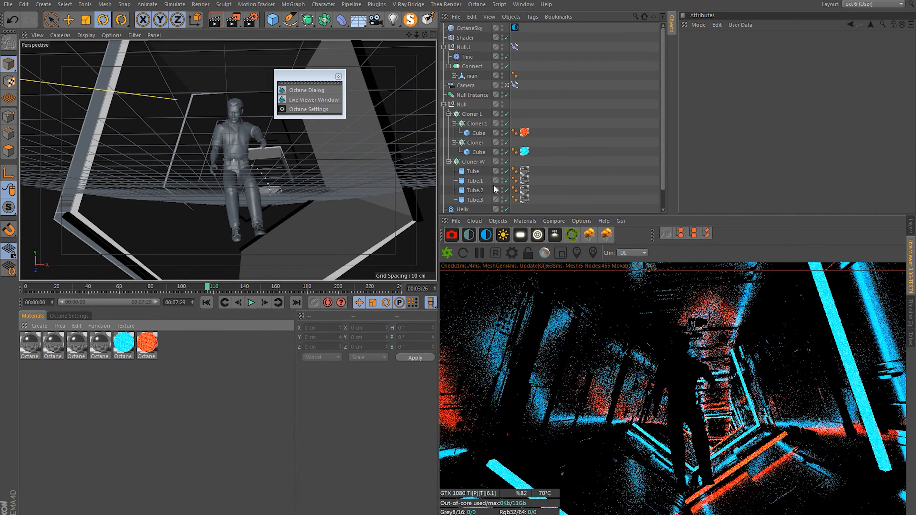
pyautogui.click(473, 162)
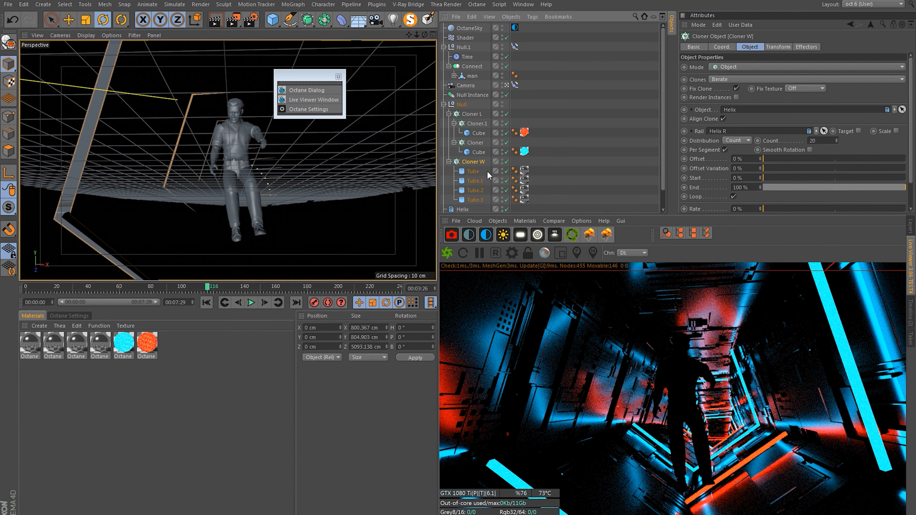
pyautogui.press('Down')
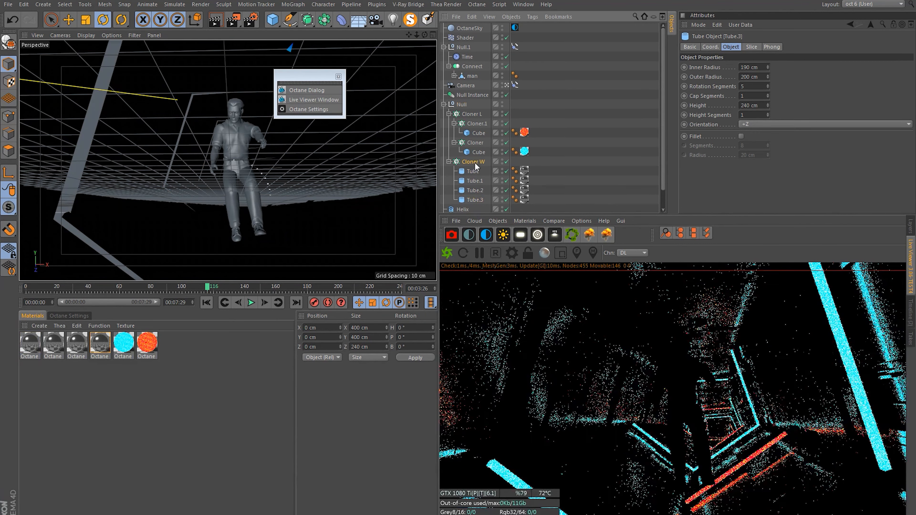
pyautogui.press('Up')
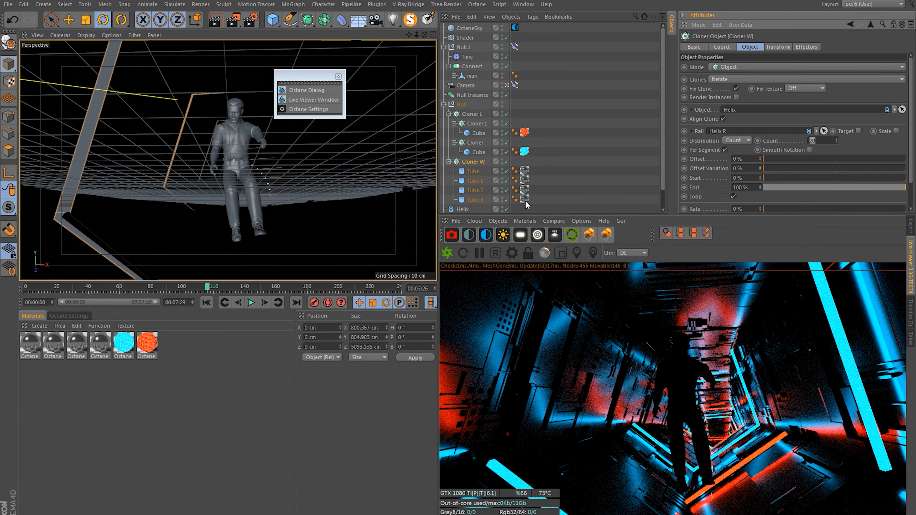
# In the Octane Directlighting kernel settings, set max samples to 512 and GI mode to GI_NONE.
pyautogui.click(83, 315)
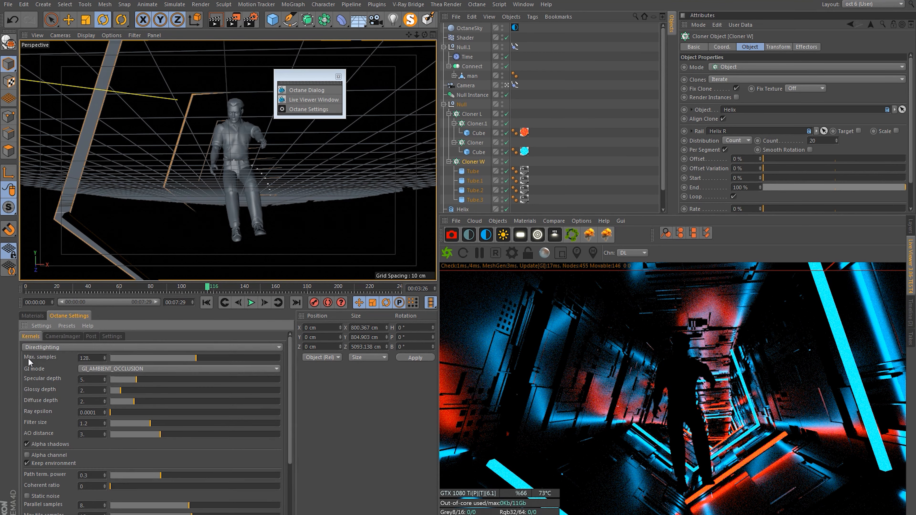
pyautogui.moveTo(91, 358); pyautogui.dragTo(23, 350)
pyautogui.write('512')
pyautogui.press('Return')
pyautogui.click(80, 370)
pyautogui.click(96, 379)
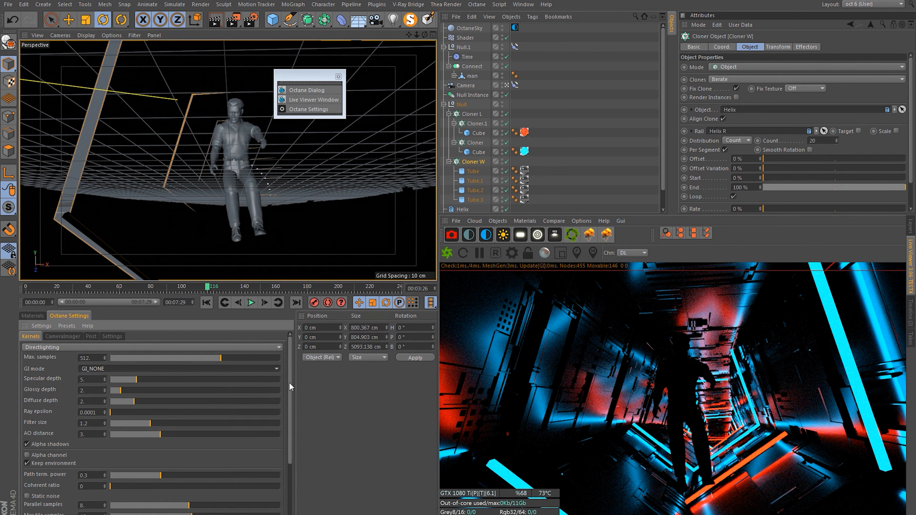
pyautogui.moveTo(290, 384); pyautogui.dragTo(318, 441)
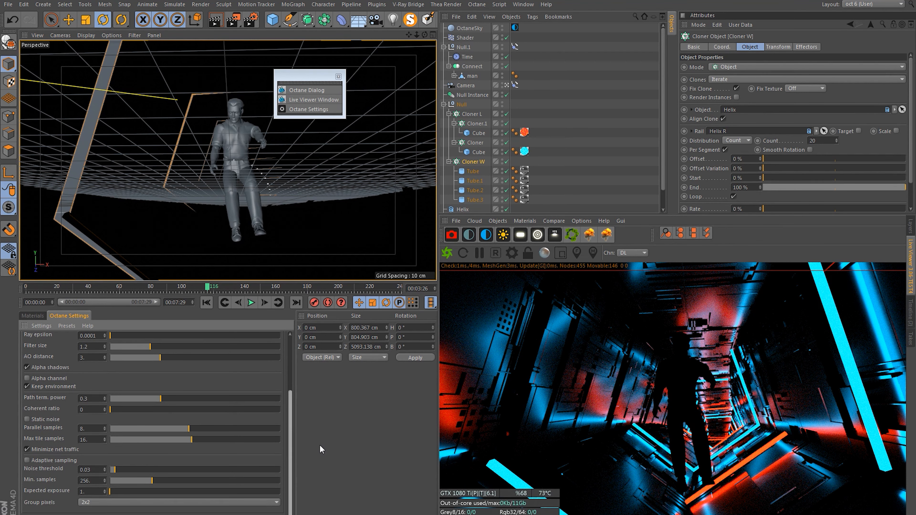
pyautogui.moveTo(291, 429); pyautogui.dragTo(291, 371)
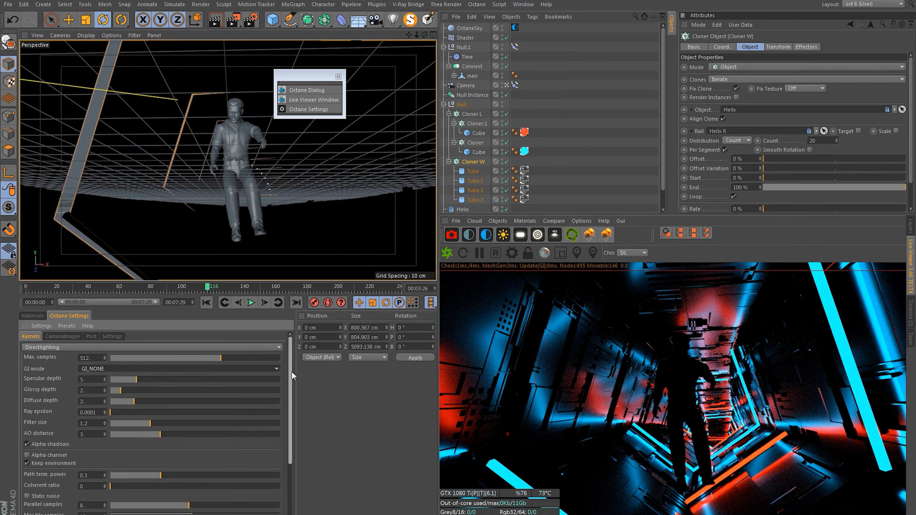
# Show the Octane CameraImager settings and enlarge the Live Viewer area.
pyautogui.click(63, 336)
pyautogui.moveTo(144, 403); pyautogui.dragTo(5, 404)
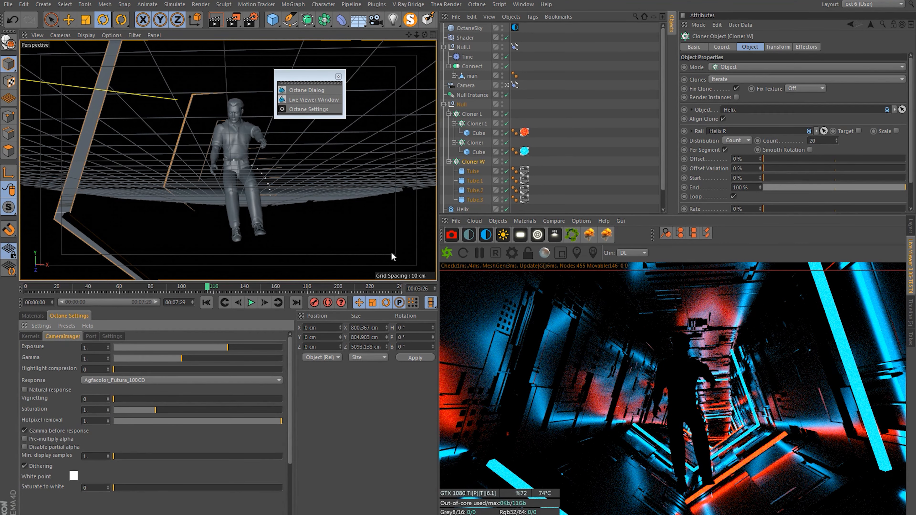
pyautogui.moveTo(651, 214); pyautogui.dragTo(651, 148)
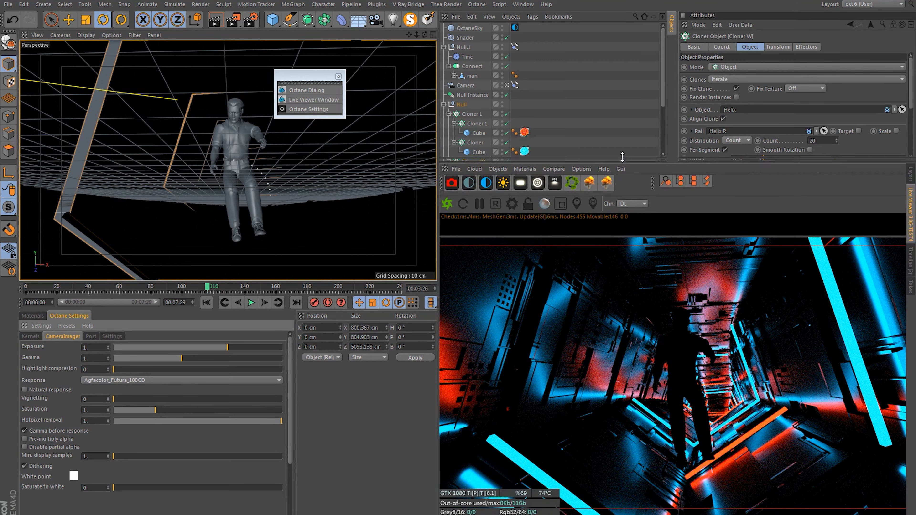
# Widen the Live Viewer area, show the scene materials and enable A/B comparison of the render.
pyautogui.moveTo(437, 285); pyautogui.dragTo(364, 299)
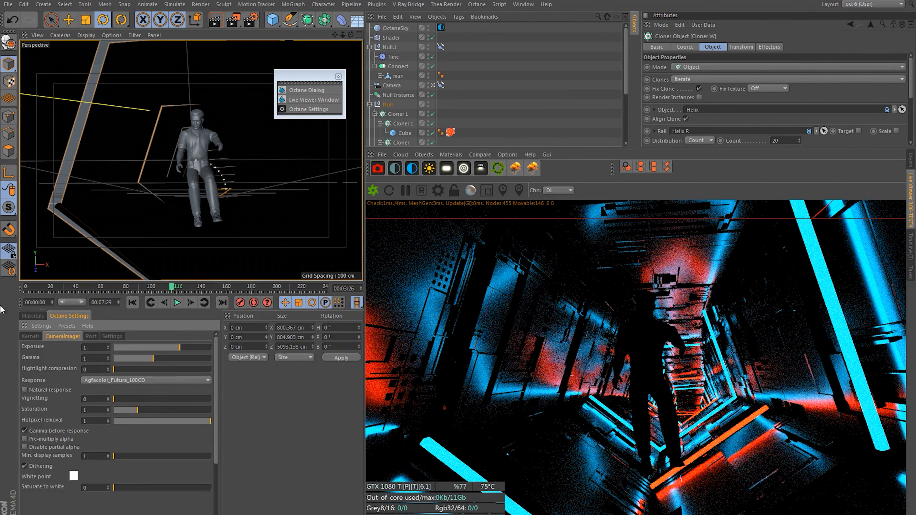
pyautogui.click(43, 317)
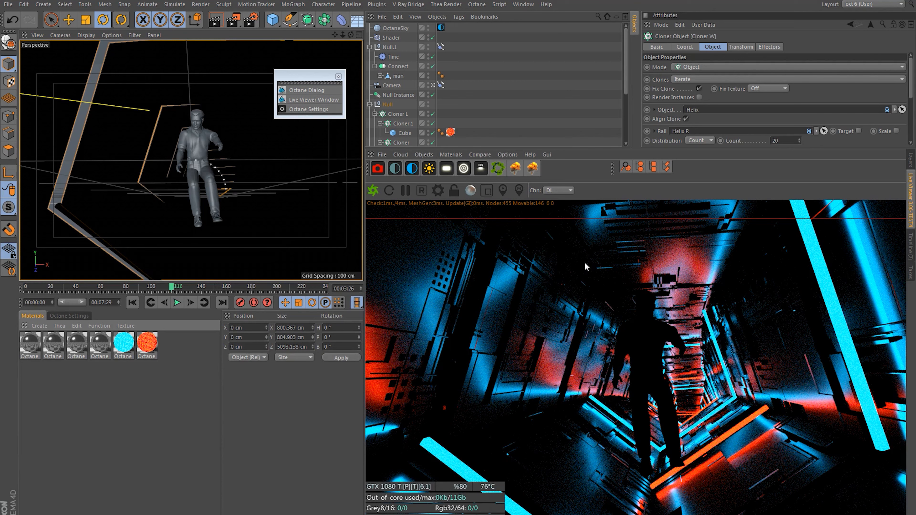
pyautogui.click(480, 155)
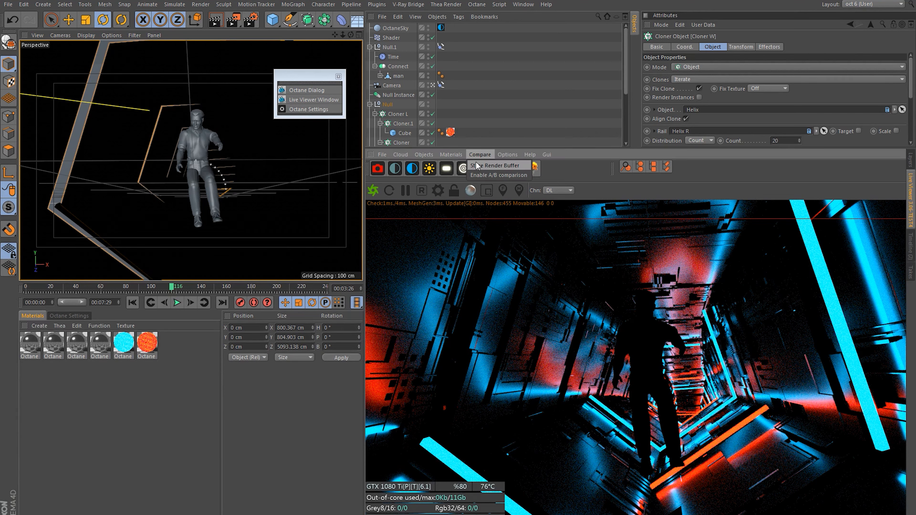
pyautogui.click(475, 174)
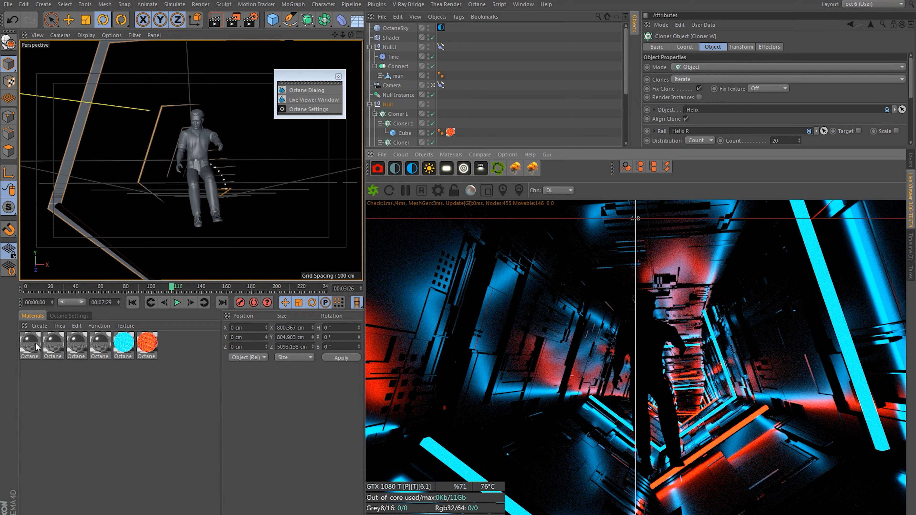
# Select the four glossy wall materials and open them together in an enlarged Octane Node Editor.
pyautogui.moveTo(36, 369); pyautogui.dragTo(108, 345)
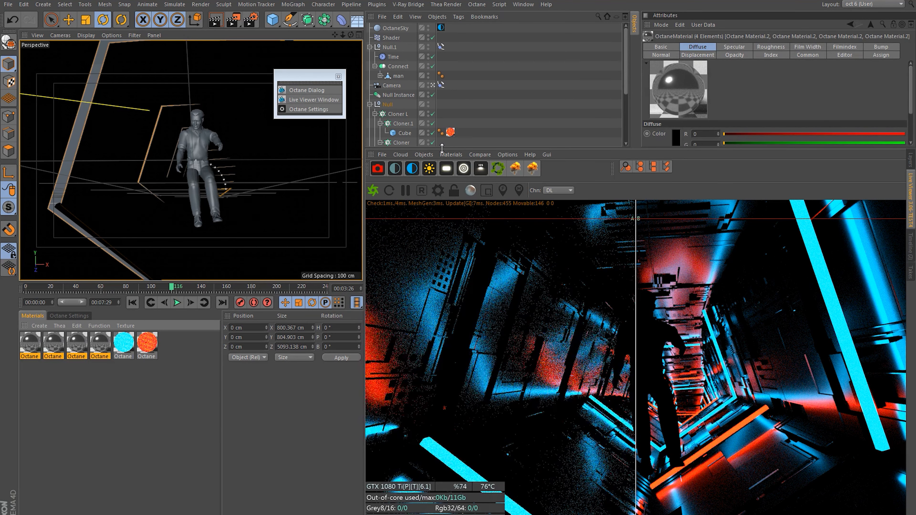
pyautogui.click(453, 154)
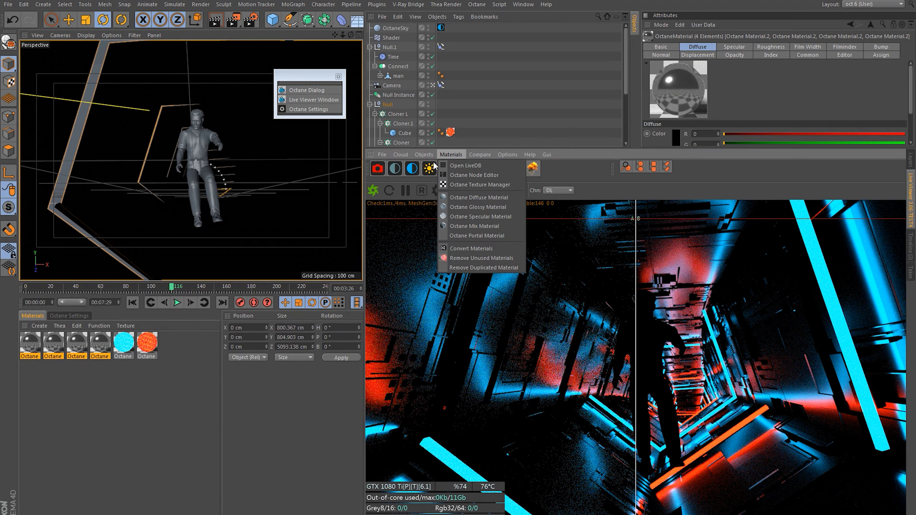
pyautogui.click(469, 176)
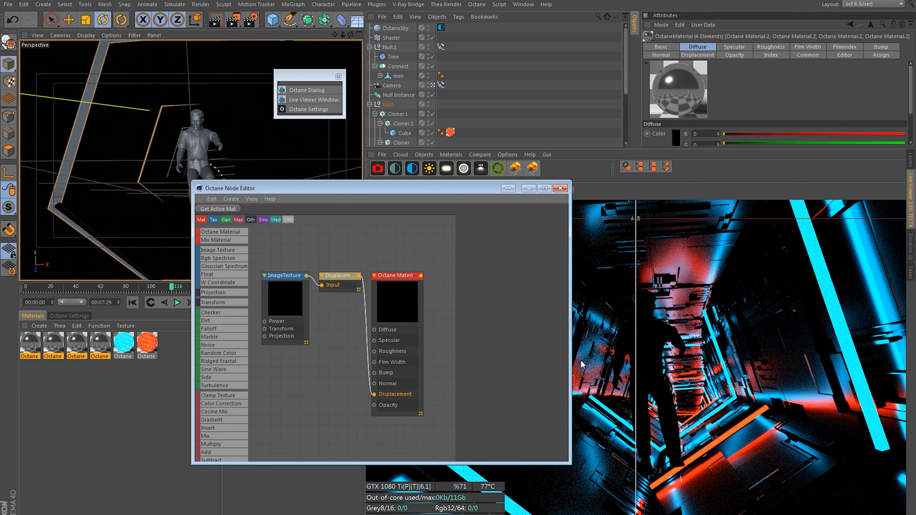
pyautogui.moveTo(569, 350); pyautogui.dragTo(884, 341)
pyautogui.moveTo(300, 190); pyautogui.dragTo(281, 161)
pyautogui.moveTo(378, 248); pyautogui.dragTo(399, 265)
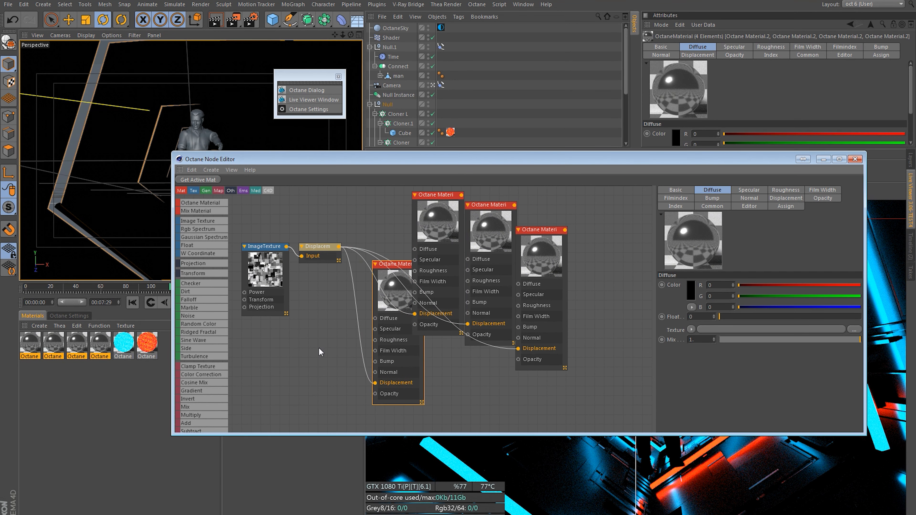
pyautogui.moveTo(420, 435); pyautogui.dragTo(420, 508)
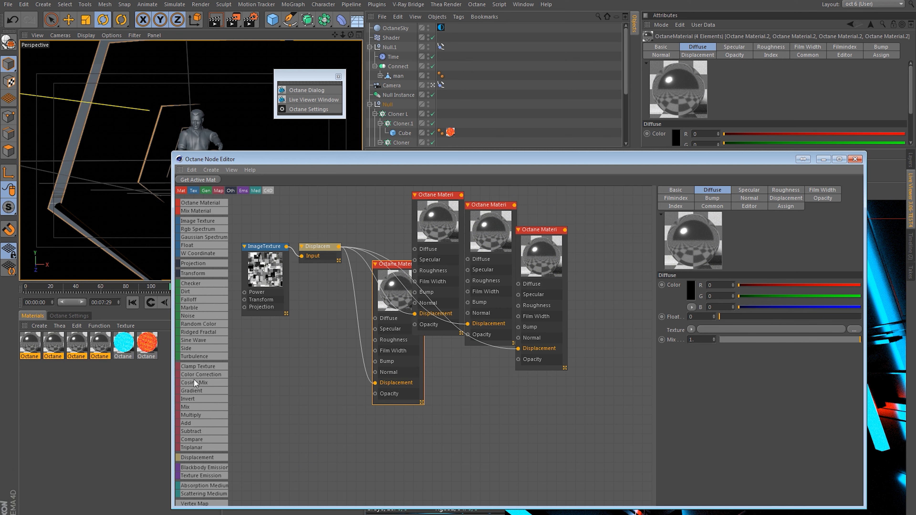
pyautogui.scroll(-5, 204, 385)
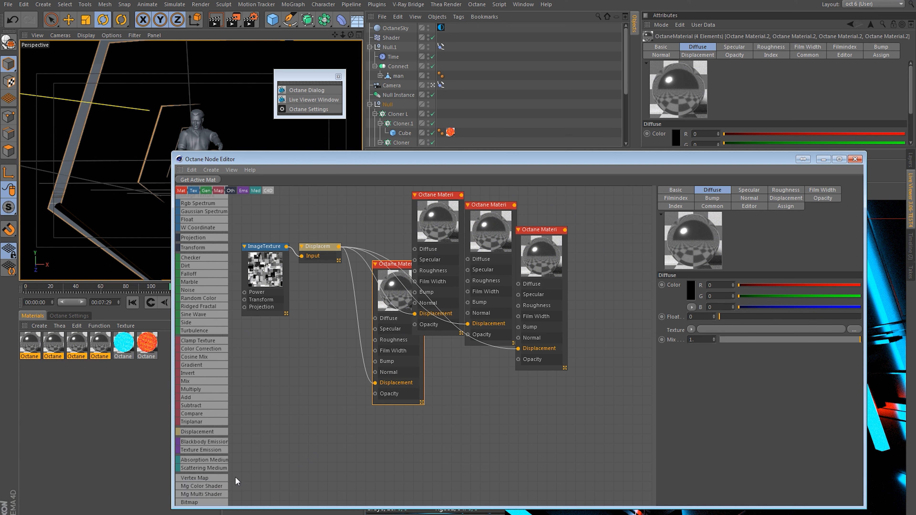
pyautogui.scroll(5, 212, 466)
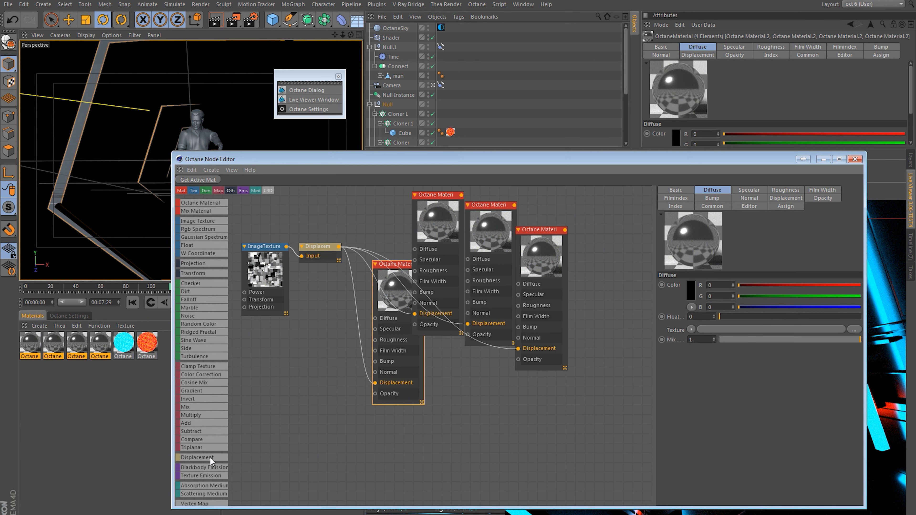
pyautogui.moveTo(274, 411); pyautogui.dragTo(272, 400)
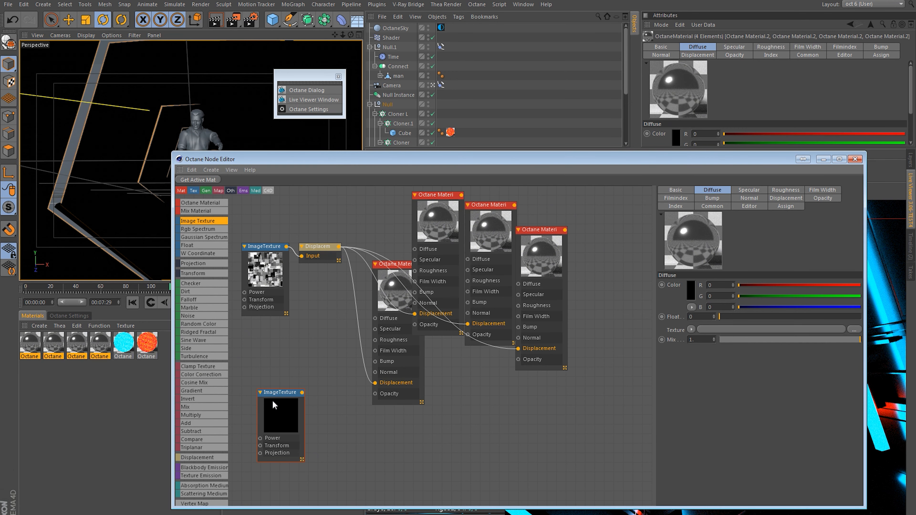
pyautogui.click(854, 210)
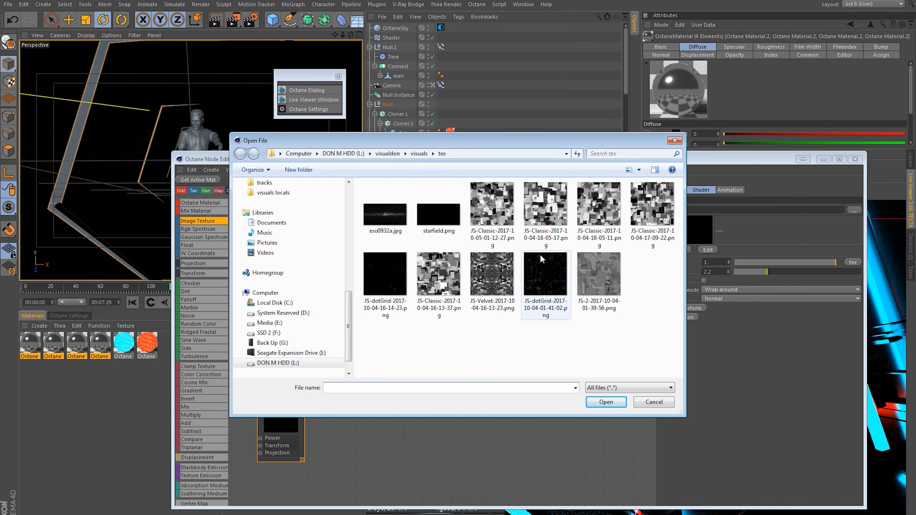
pyautogui.click(500, 275)
pyautogui.click(606, 402)
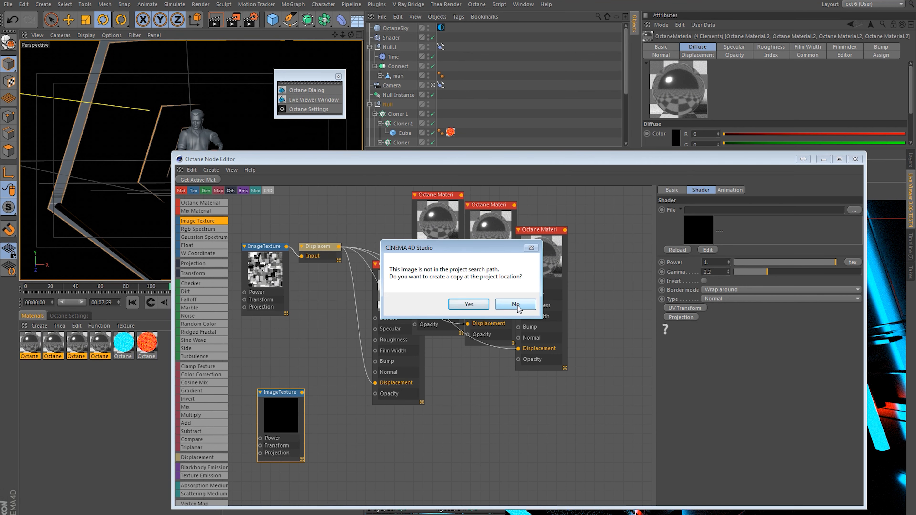
pyautogui.click(516, 304)
# Connect the new velvet image texture to the Bump input of all four glossy materials.
pyautogui.moveTo(285, 400); pyautogui.dragTo(375, 361)
pyautogui.moveTo(284, 389); pyautogui.dragTo(415, 292)
pyautogui.moveTo(285, 389); pyautogui.dragTo(468, 302)
pyautogui.moveTo(285, 389); pyautogui.dragTo(518, 326)
# Move the Node Editor out of the way and compare the tunnel walls with and without the bump texture.
pyautogui.moveTo(589, 160); pyautogui.dragTo(446, 514)
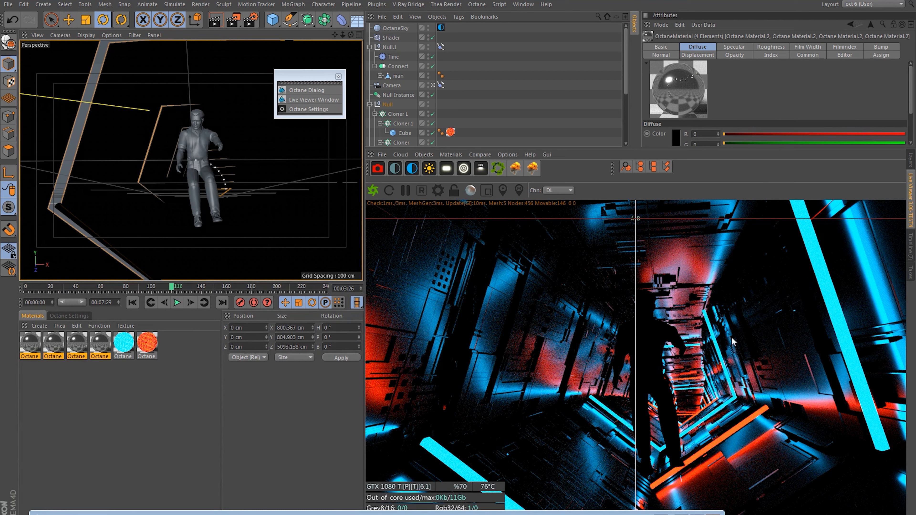
pyautogui.moveTo(637, 346); pyautogui.dragTo(313, 304)
pyautogui.moveTo(397, 314); pyautogui.dragTo(594, 418)
# Select the texture tags of the four tubes in Cloner W and examine their tiling properties.
pyautogui.click(392, 118)
pyautogui.scroll(-2, 392, 120)
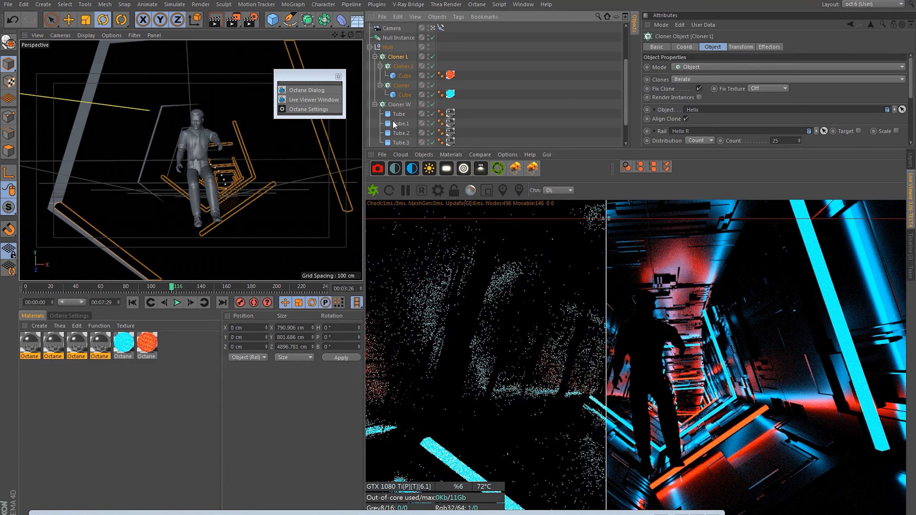
pyautogui.moveTo(475, 109); pyautogui.dragTo(447, 151)
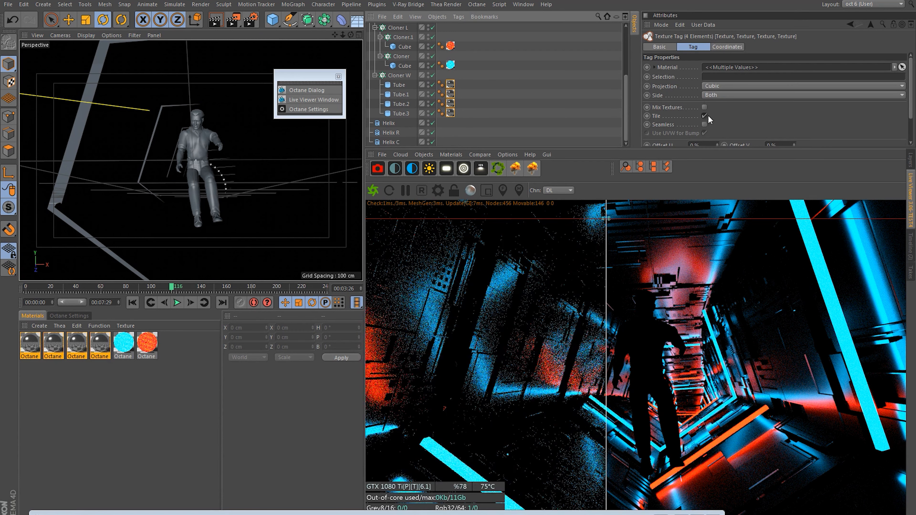
pyautogui.scroll(-2, 913, 119)
pyautogui.moveTo(912, 119); pyautogui.dragTo(912, 121)
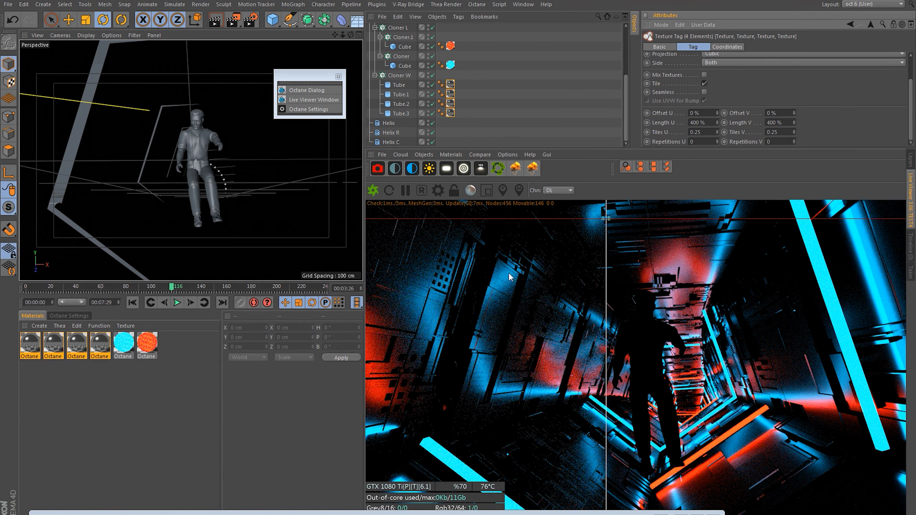
# Bring back the Node Editor and add a Transform node connected to the velvet image texture's Transform input.
pyautogui.click(317, 514)
pyautogui.moveTo(317, 514); pyautogui.dragTo(400, 162)
pyautogui.moveTo(193, 396); pyautogui.dragTo(226, 386)
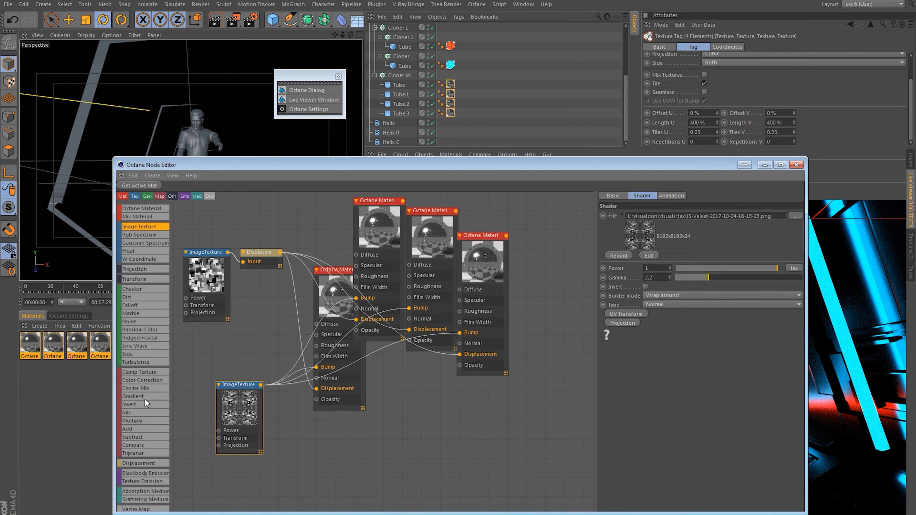
pyautogui.scroll(-1, 145, 400)
pyautogui.moveTo(133, 270); pyautogui.dragTo(207, 374)
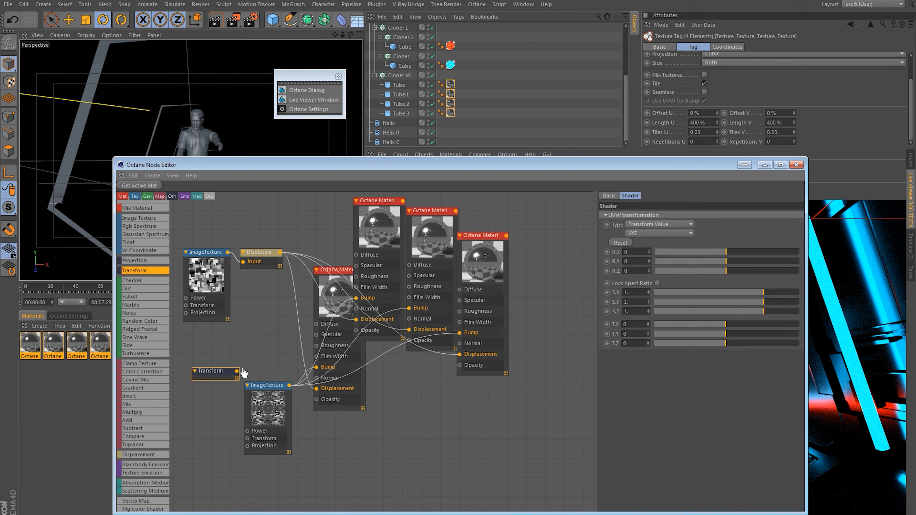
pyautogui.moveTo(209, 372); pyautogui.dragTo(208, 361)
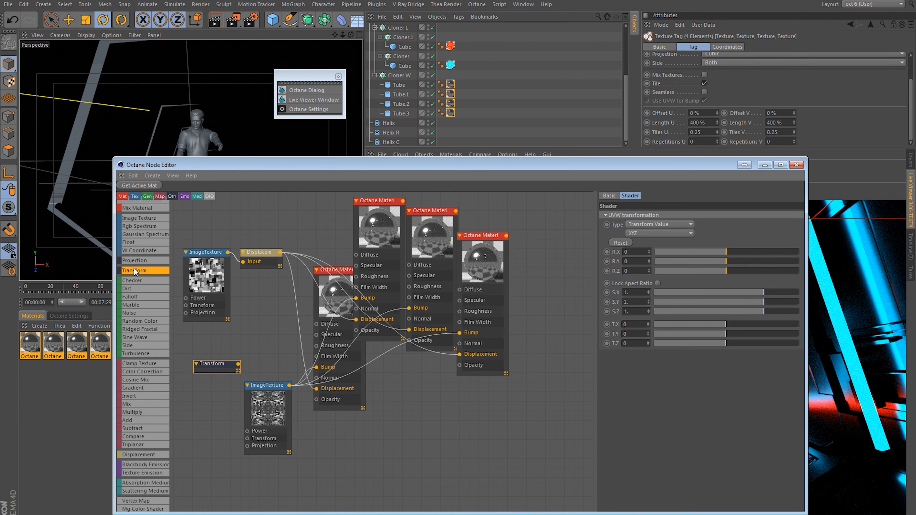
pyautogui.moveTo(238, 364); pyautogui.dragTo(247, 440)
pyautogui.moveTo(223, 364); pyautogui.dragTo(220, 383)
# Enable Lock Aspect Ratio on the Transform node and shift the Node Editor to uncover the render.
pyautogui.moveTo(542, 168); pyautogui.dragTo(411, 180)
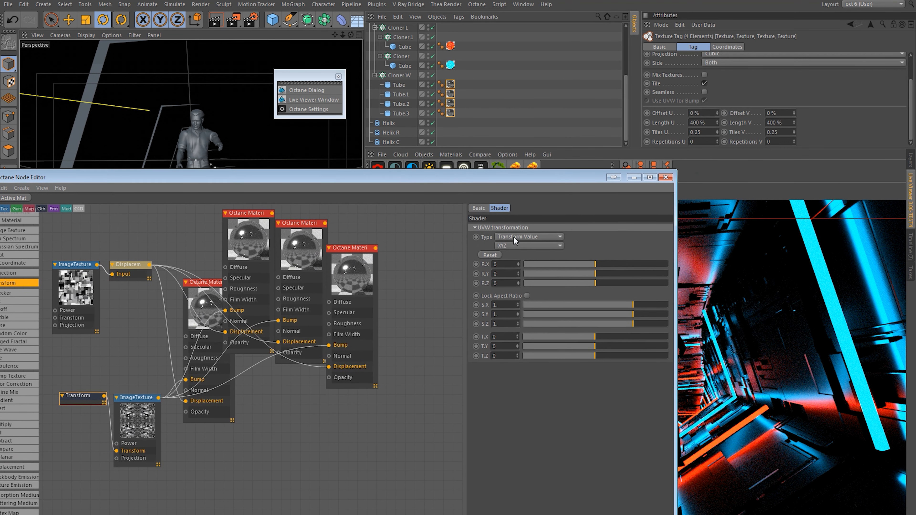
pyautogui.click(528, 296)
pyautogui.moveTo(522, 182); pyautogui.dragTo(379, 214)
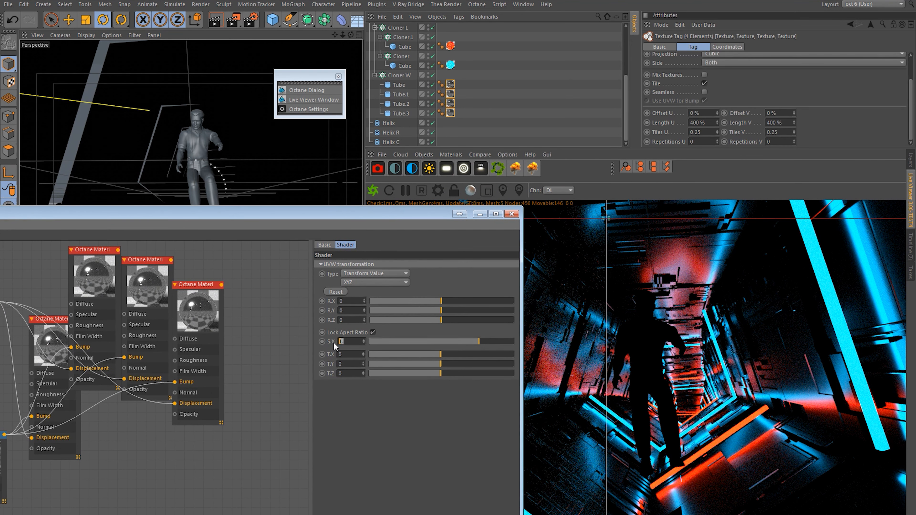
pyautogui.moveTo(396, 216); pyautogui.dragTo(316, 258)
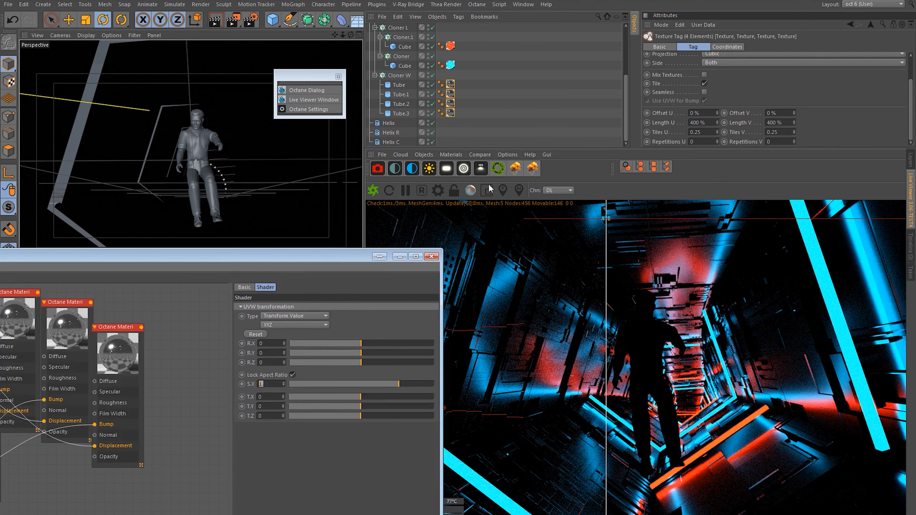
# Turn off the current A/B comparison and store the present render buffer for a new one.
pyautogui.click(479, 154)
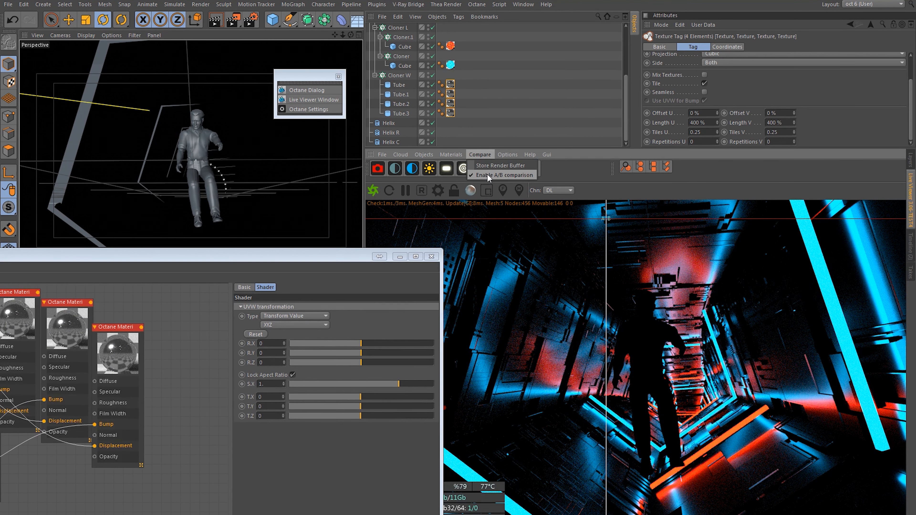
pyautogui.click(487, 174)
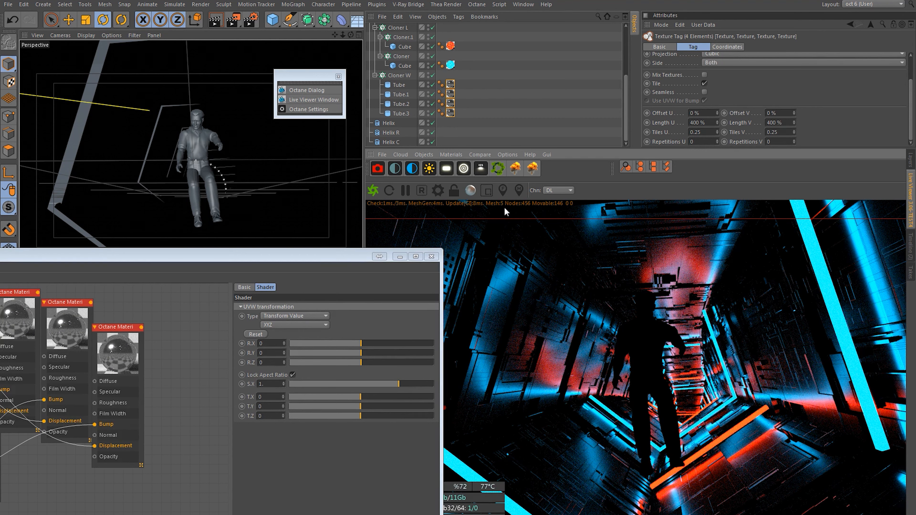
pyautogui.click(481, 154)
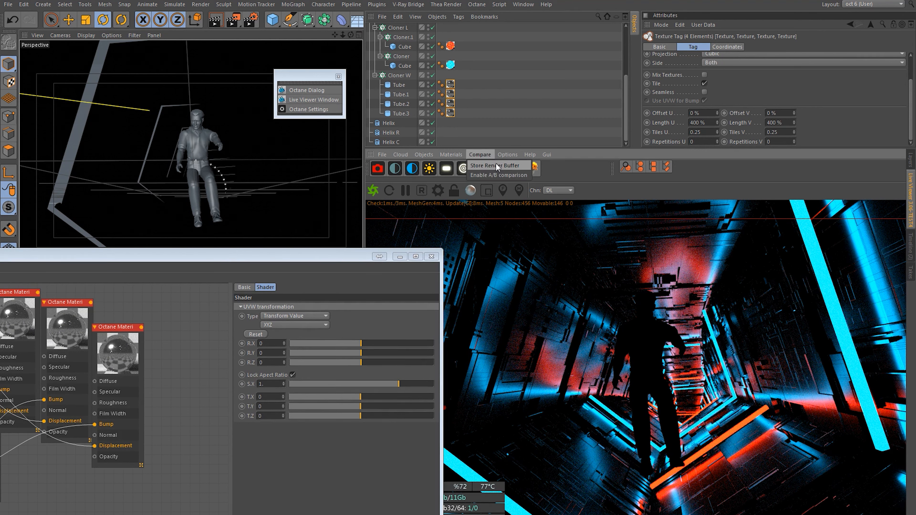
pyautogui.click(497, 165)
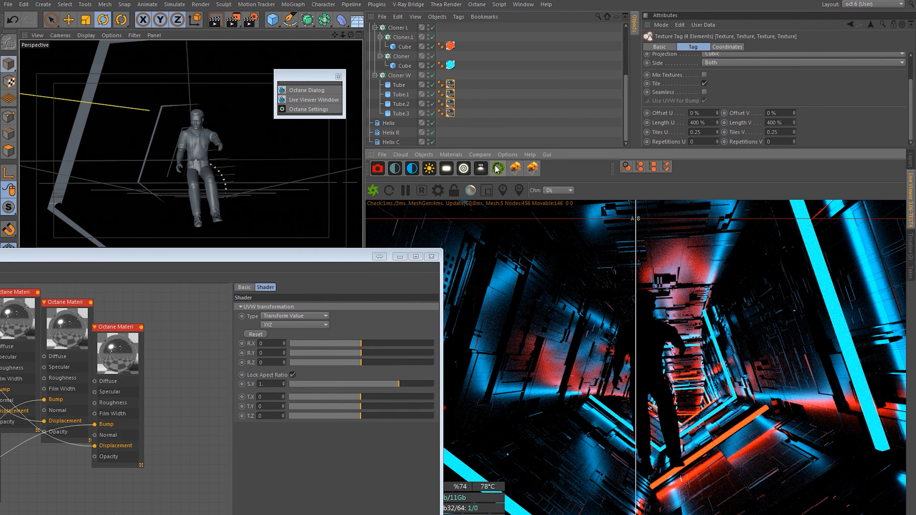
# Set the Transform node's S.X scale to 2 and move the Node Editor clear of the Live Viewer.
pyautogui.moveTo(273, 384); pyautogui.dragTo(78, 418)
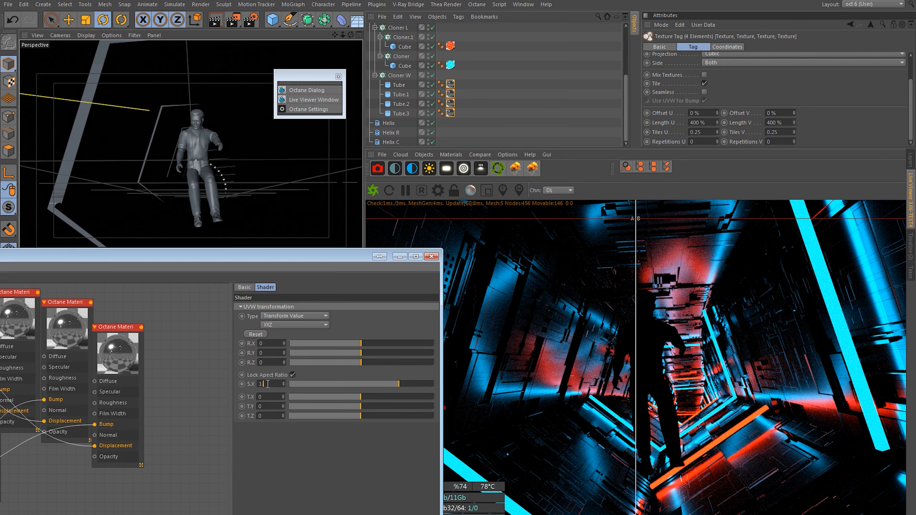
pyautogui.write('2')
pyautogui.press('Return')
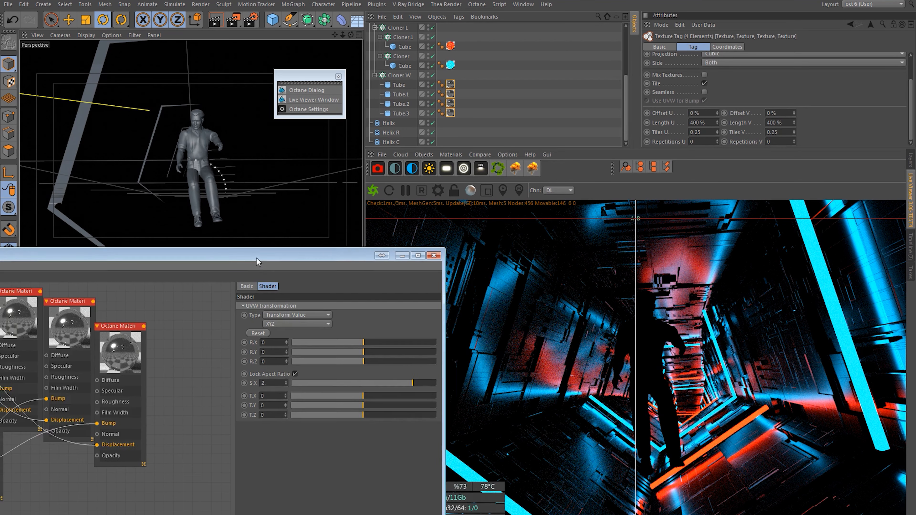
pyautogui.moveTo(256, 258); pyautogui.dragTo(419, 245)
pyautogui.moveTo(615, 266); pyautogui.dragTo(283, 266)
# Restart the live render and compare the walls before and after the bump texture scaling.
pyautogui.moveTo(636, 314)
pyautogui.mouseDown()
pyautogui.moveTo(771, 314)
pyautogui.moveTo(609, 315)
pyautogui.moveTo(642, 314)
pyautogui.mouseUp()
pyautogui.click(374, 191)
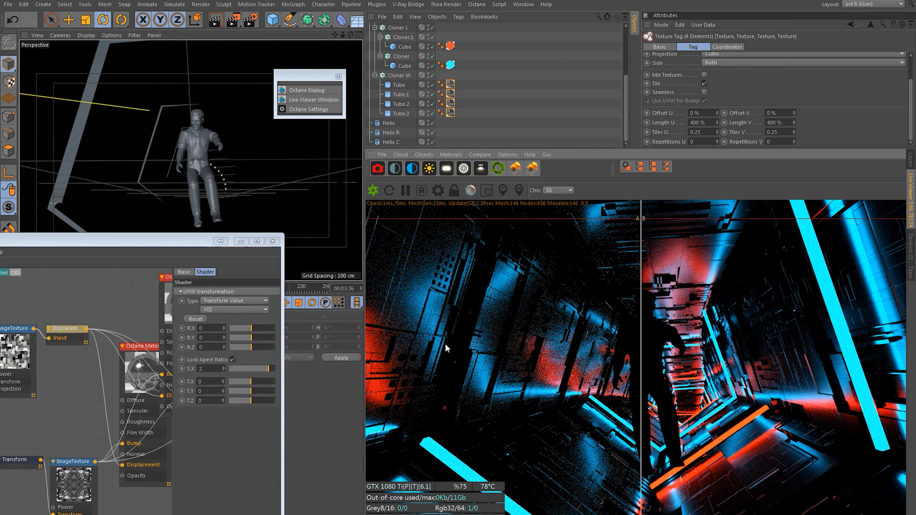
pyautogui.moveTo(641, 265); pyautogui.dragTo(737, 302)
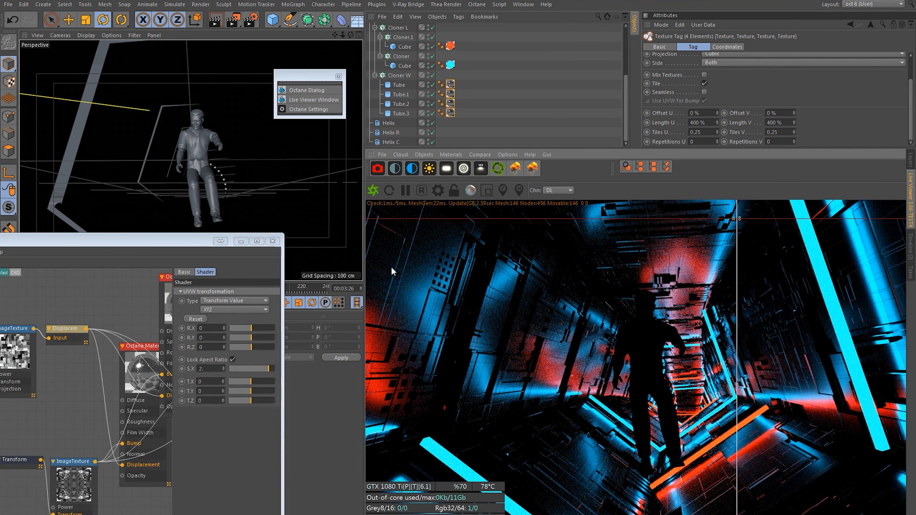
pyautogui.moveTo(726, 292); pyautogui.dragTo(569, 340)
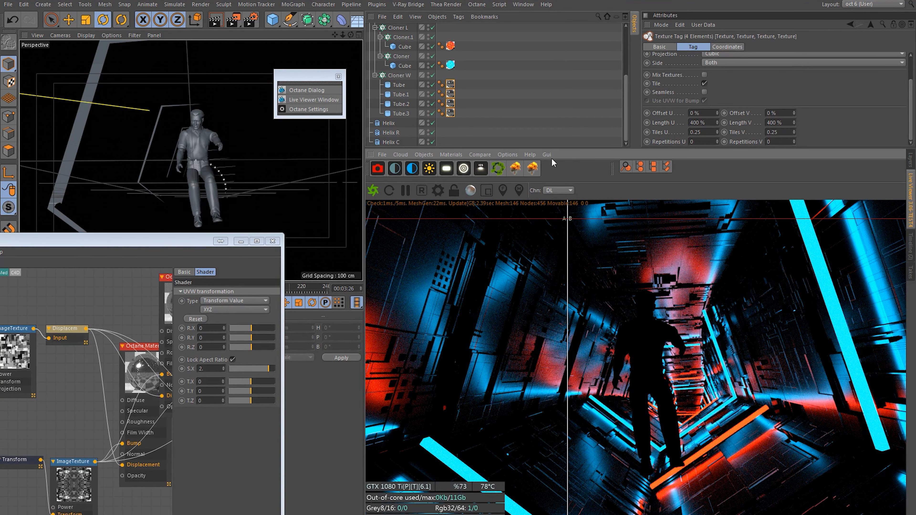
# Turn off the A/B comparison and bring the Octane Node Editor back into view.
pyautogui.click(488, 155)
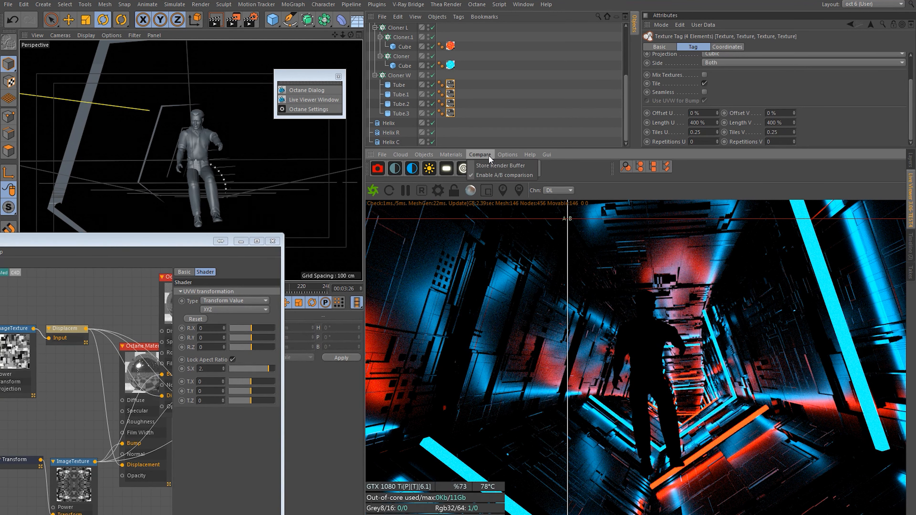
pyautogui.click(494, 176)
pyautogui.moveTo(203, 237); pyautogui.dragTo(490, 178)
pyautogui.moveTo(437, 158); pyautogui.dragTo(518, 173)
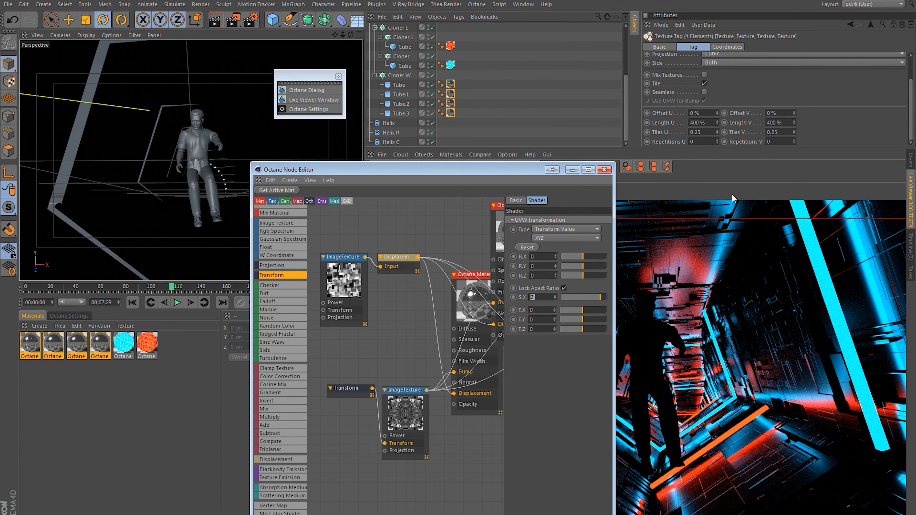
# Close the node editor and set the Index of the glossy Octane Material.2 to 1.
pyautogui.click(609, 171)
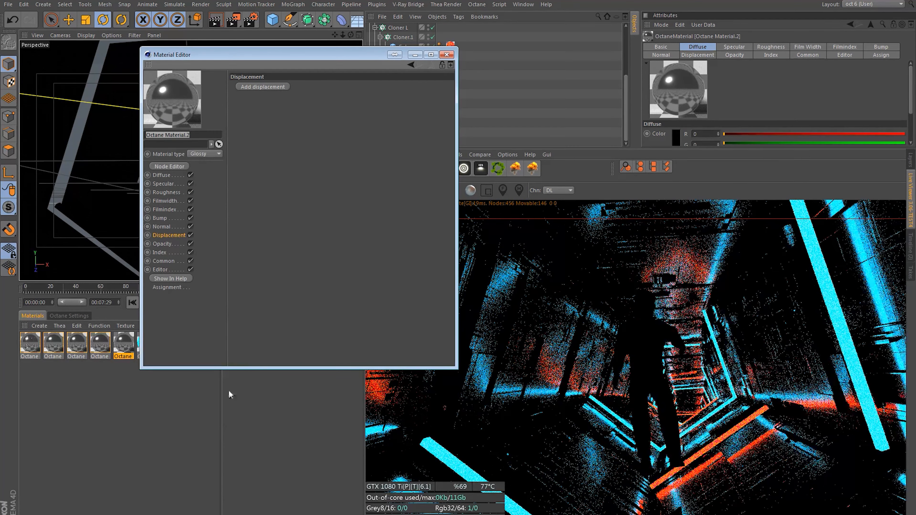
pyautogui.click(160, 253)
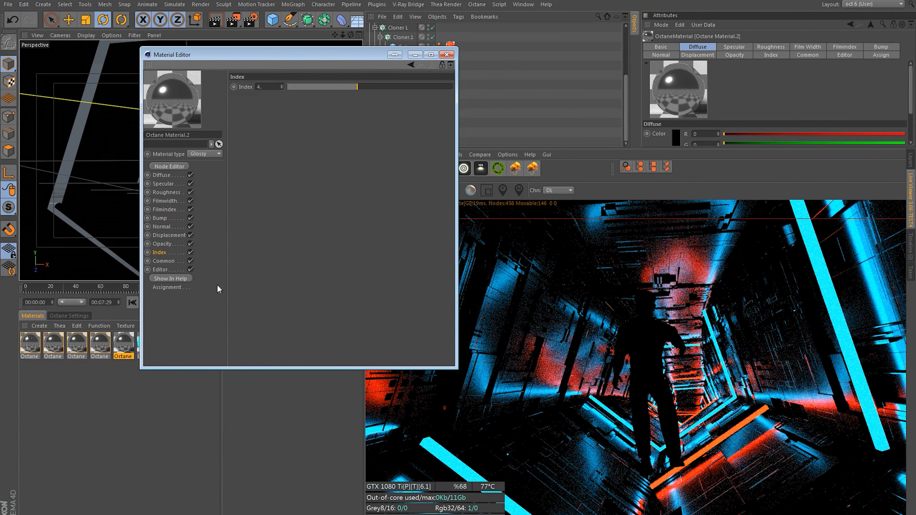
pyautogui.moveTo(358, 87); pyautogui.dragTo(424, 90)
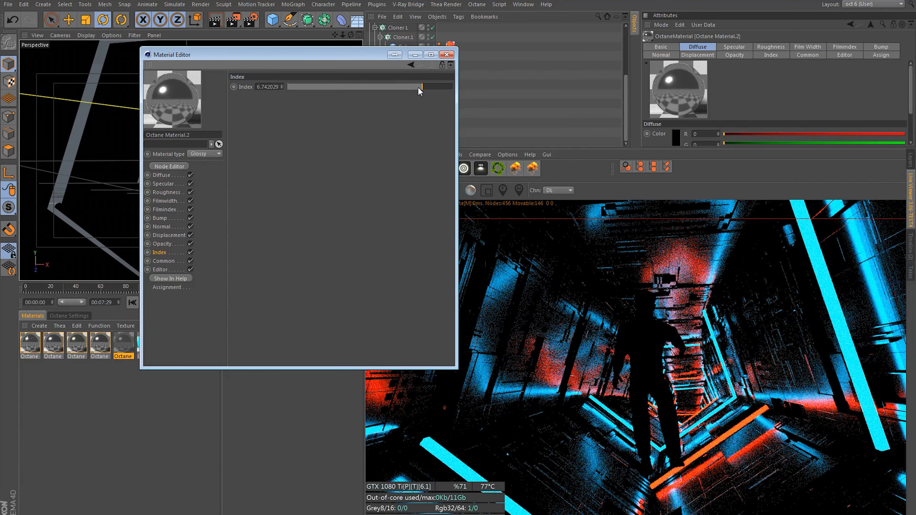
pyautogui.doubleClick(268, 87)
pyautogui.write('1')
pyautogui.press('Return')
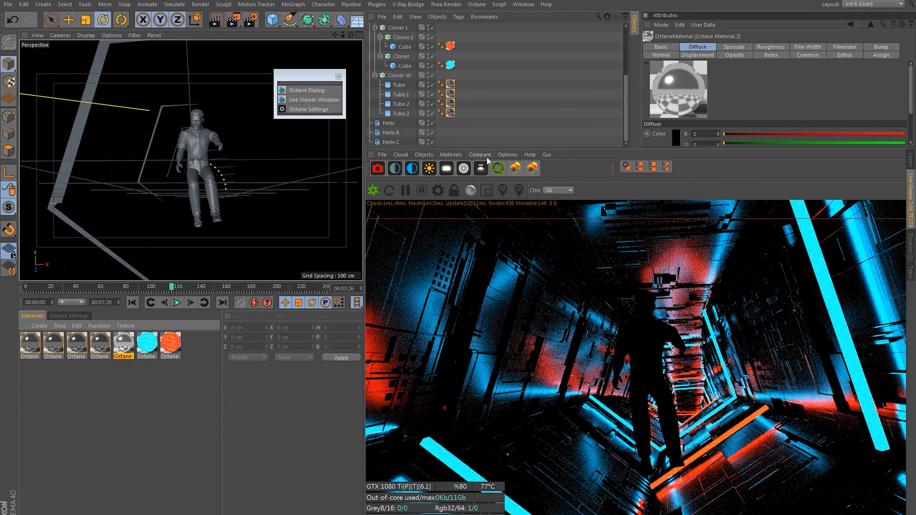
# Apply the glossy Octane Material.2 to the man object and enlarge the render view.
pyautogui.moveTo(487, 149); pyautogui.dragTo(486, 329)
pyautogui.moveTo(122, 343); pyautogui.dragTo(391, 76)
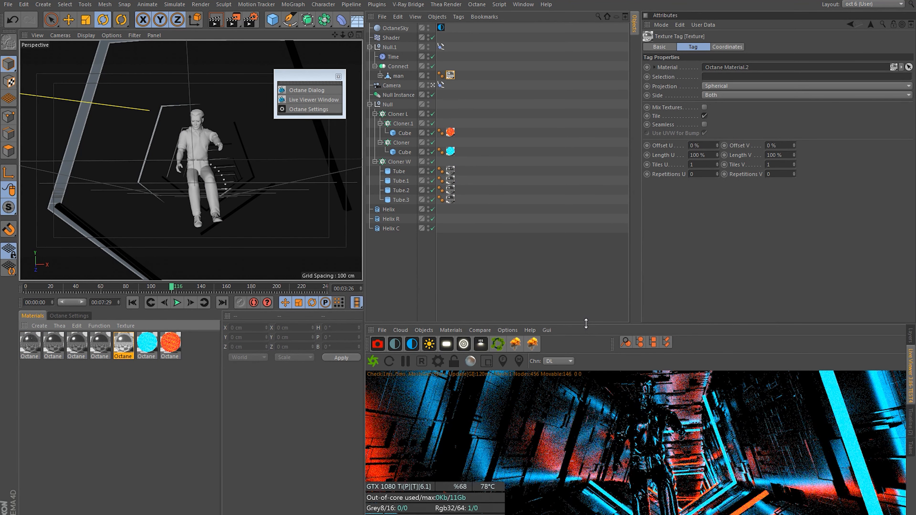
pyautogui.moveTo(585, 327); pyautogui.dragTo(540, 124)
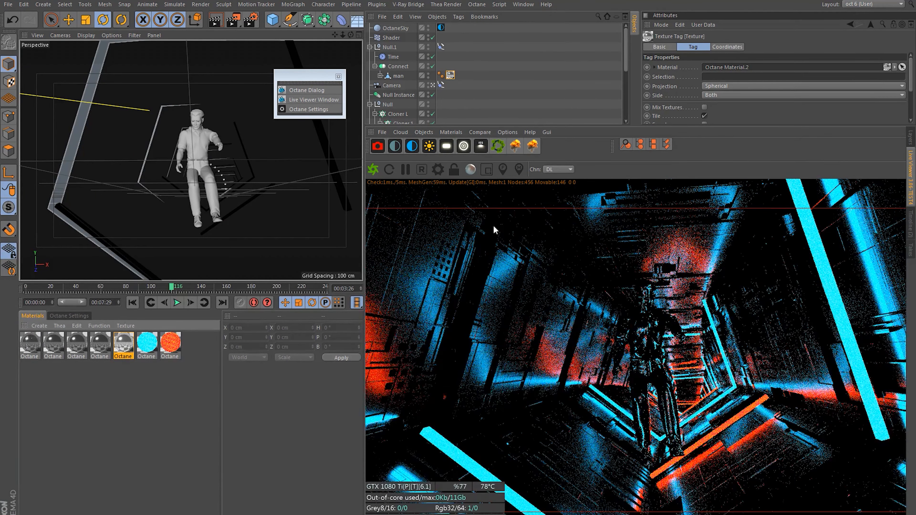
pyautogui.click(163, 383)
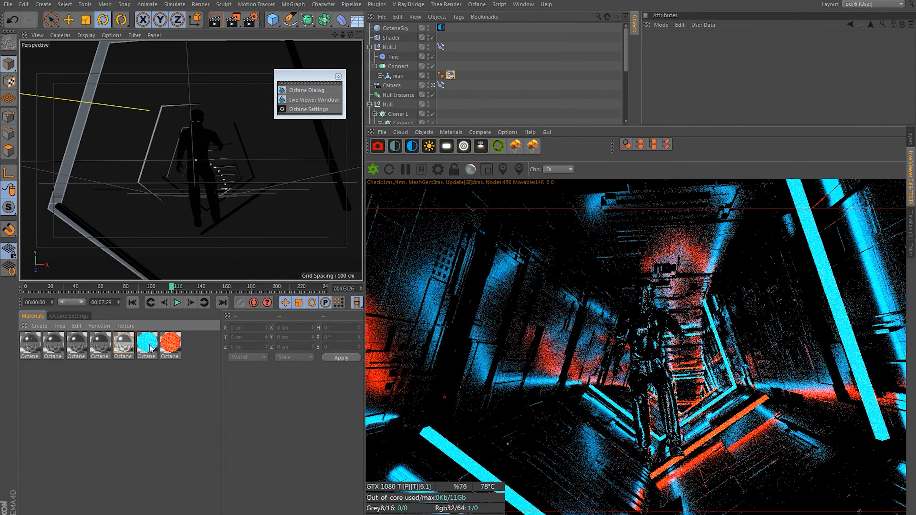
# Duplicate the cyan light material and filter the object list for "eye".
pyautogui.keyDown('ctrl'); pyautogui.moveTo(146, 344); pyautogui.dragTo(158, 347); pyautogui.keyUp('ctrl')
pyautogui.moveTo(441, 126); pyautogui.dragTo(442, 355)
pyautogui.click(599, 16)
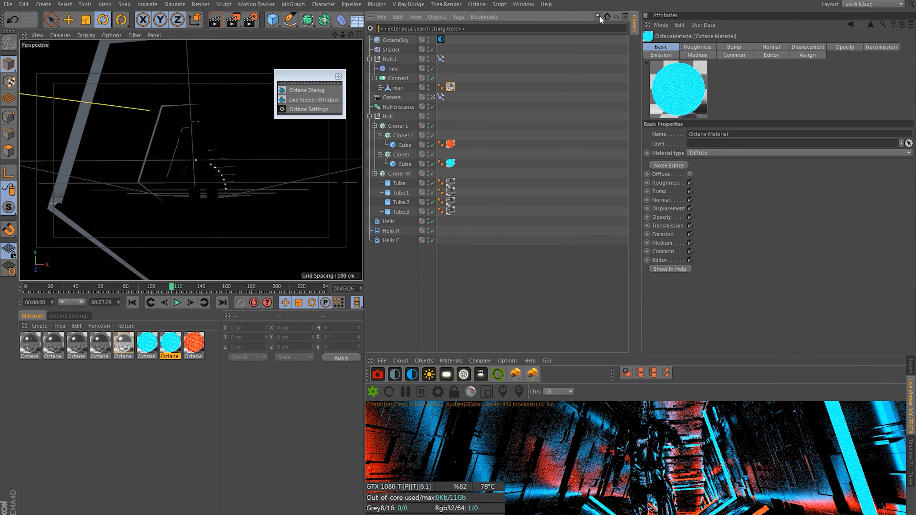
pyautogui.write('eu')
pyautogui.press('BackSpace')
pyautogui.write('yes')
pyautogui.press('BackSpace')
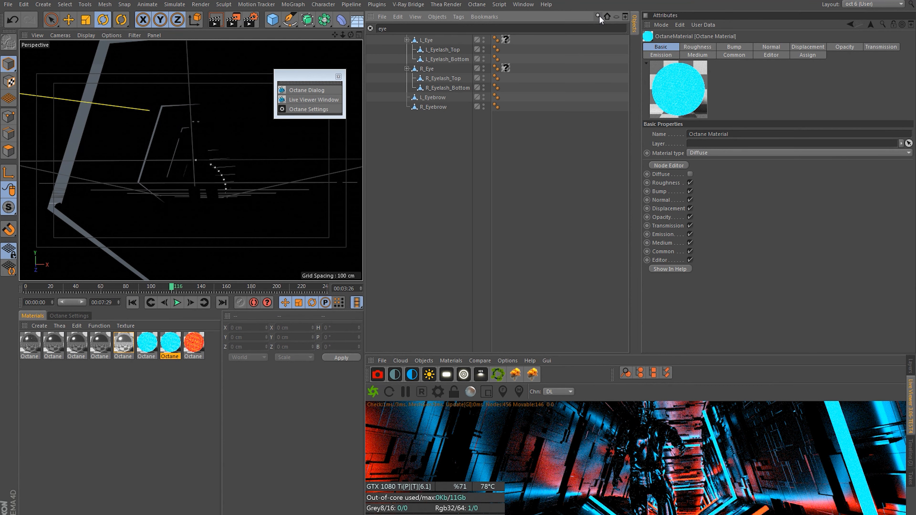
# Apply the duplicated cyan material to L_Eye and R_Eye, and close the reference video.
pyautogui.moveTo(173, 345); pyautogui.dragTo(507, 41)
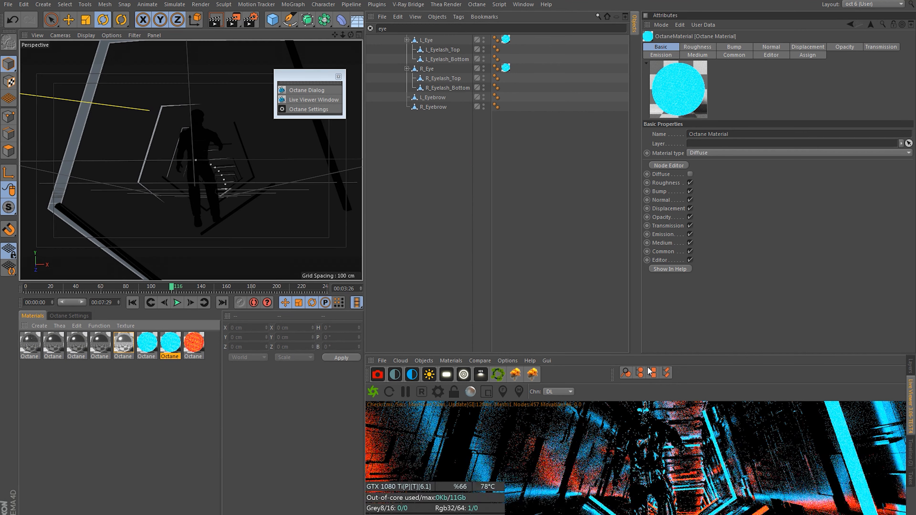
pyautogui.moveTo(607, 356); pyautogui.dragTo(606, 127)
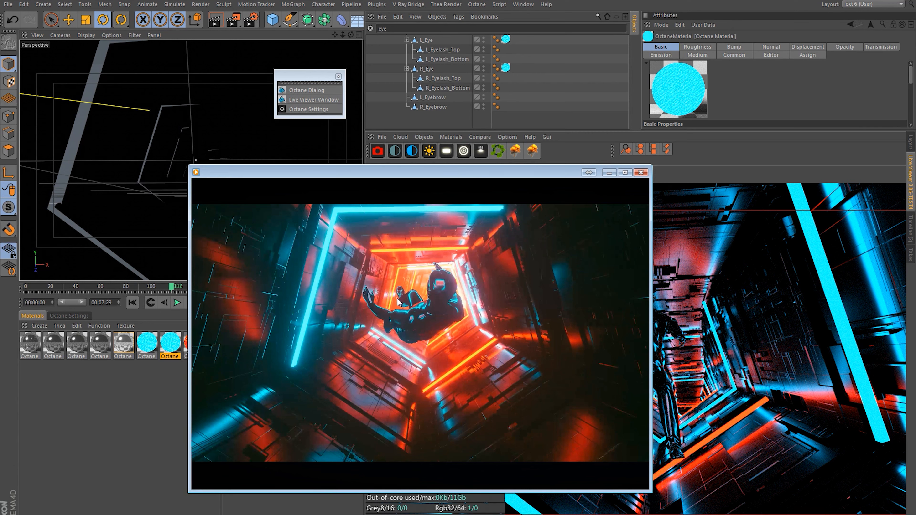
pyautogui.click(642, 172)
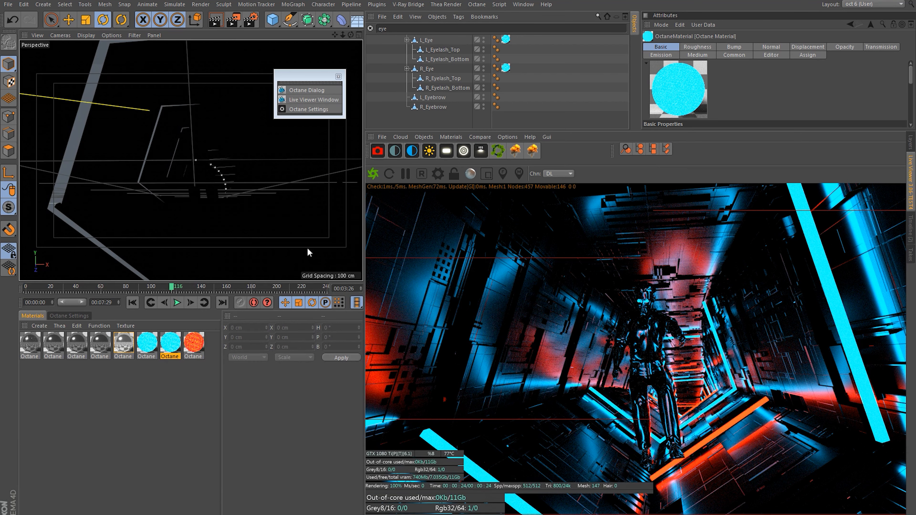
# Try the Agfacolor_Futura_200CD and DSCS315_1 camera responses and return to Agfacolor_Futura_100CD.
pyautogui.click(70, 316)
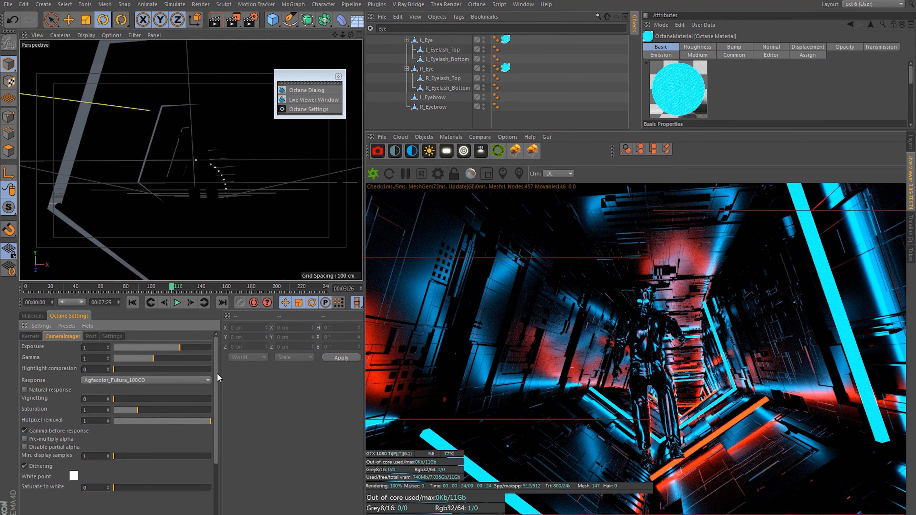
pyautogui.moveTo(217, 374); pyautogui.dragTo(243, 361)
pyautogui.click(108, 380)
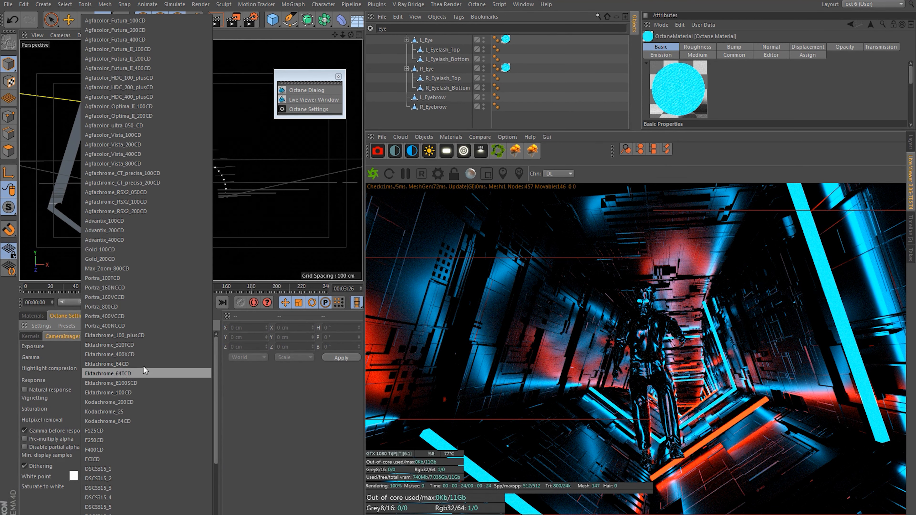
pyautogui.click(98, 381)
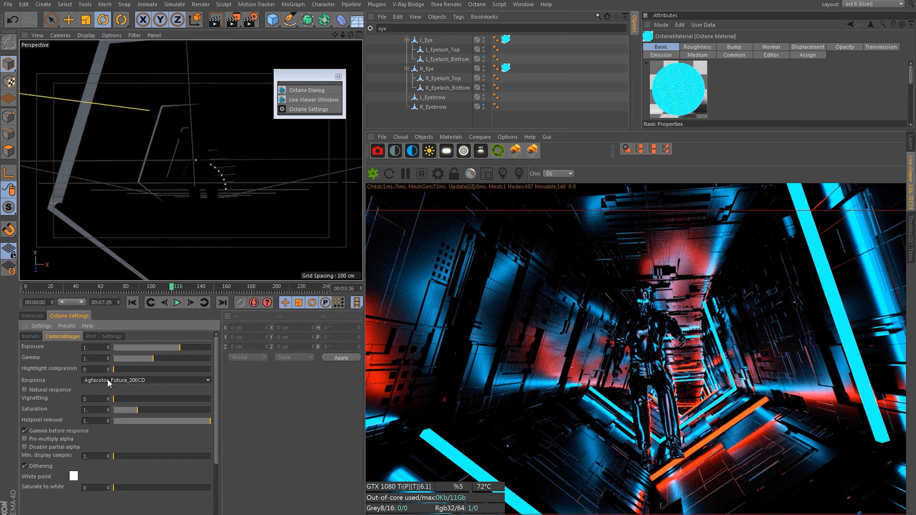
pyautogui.click(108, 380)
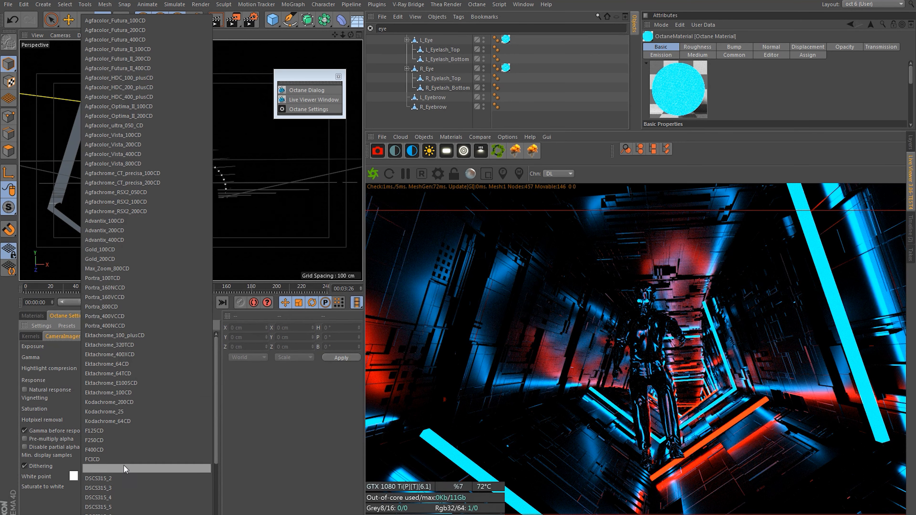
pyautogui.click(125, 468)
pyautogui.click(115, 380)
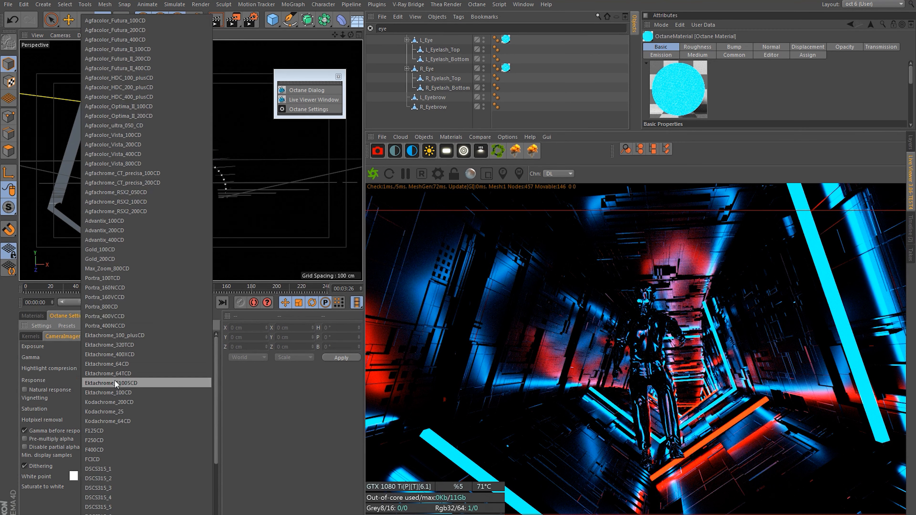
pyautogui.click(139, 27)
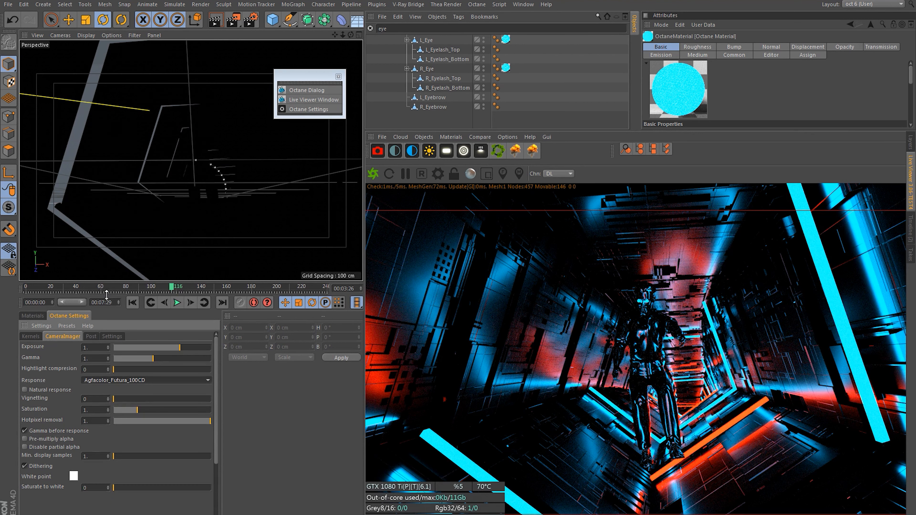
# Enable Octane post-processing and set the bloom power to 40.
pyautogui.click(91, 337)
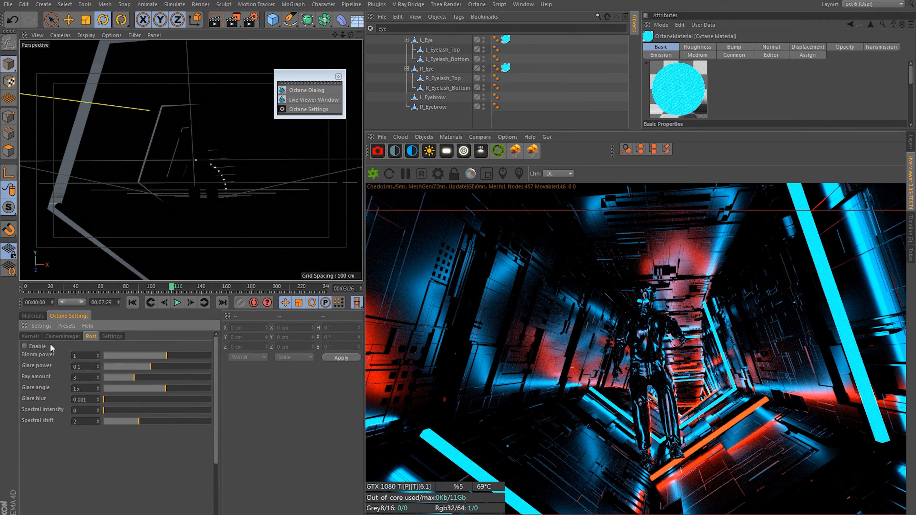
pyautogui.click(27, 347)
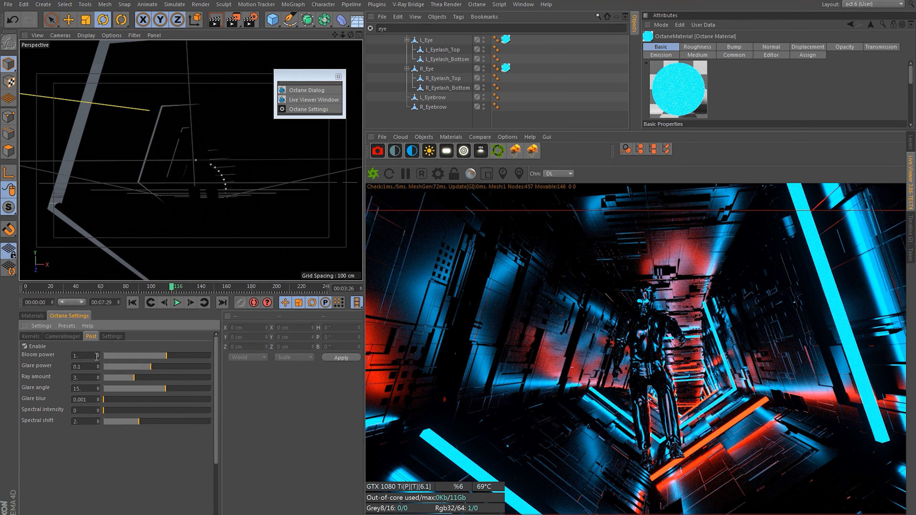
pyautogui.moveTo(84, 357); pyautogui.dragTo(26, 341)
pyautogui.write('40')
pyautogui.press('Return')
pyautogui.moveTo(364, 304); pyautogui.dragTo(317, 305)
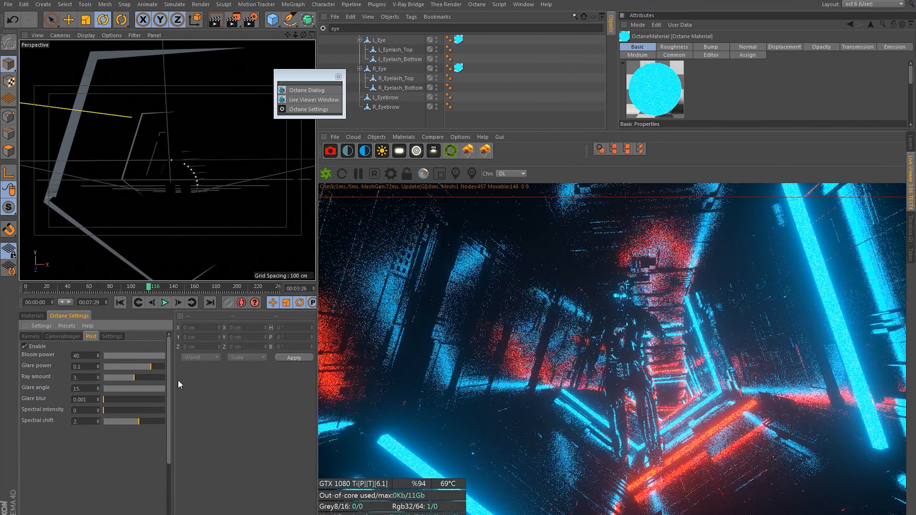
# Try a bloom power of 1 with a glare power of 10.
pyautogui.moveTo(95, 354); pyautogui.dragTo(60, 361)
pyautogui.write('1')
pyautogui.press('Return')
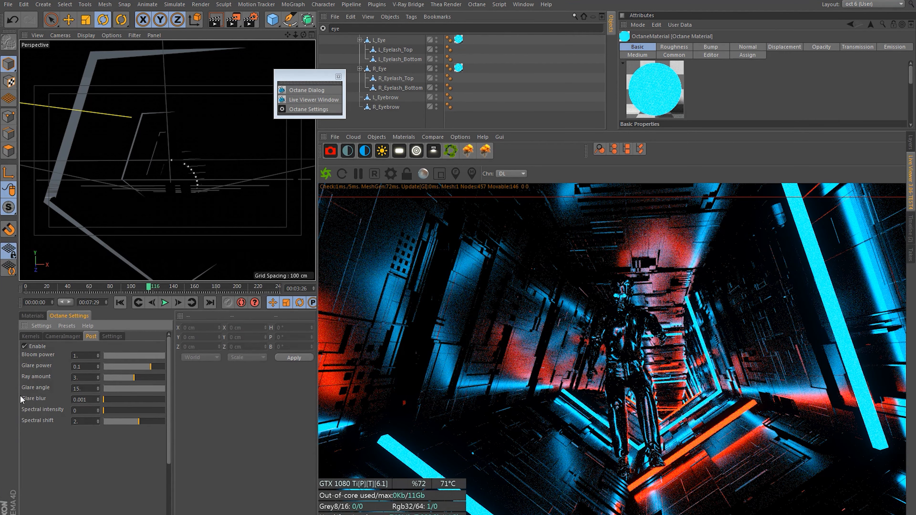
pyautogui.write('10')
pyautogui.press('Return')
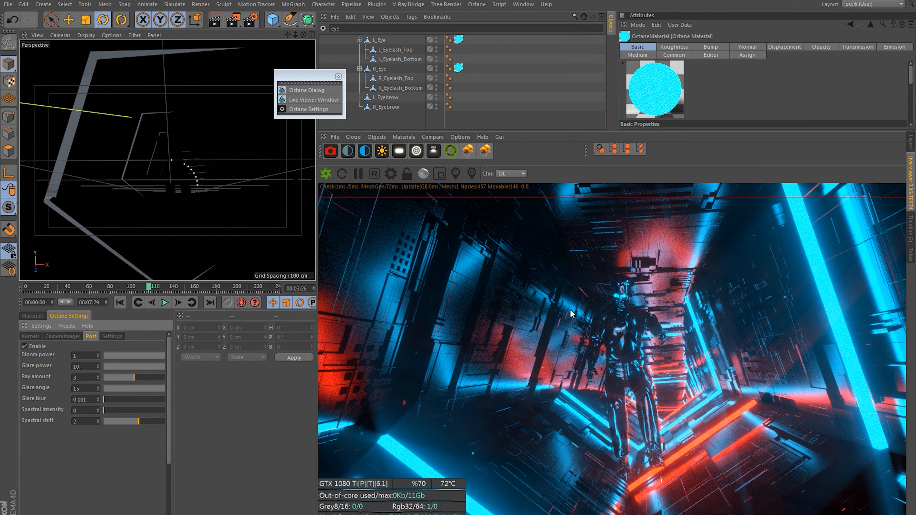
# Set the glare power to 1 and the bloom power to 40, and adjust the width of the render view.
pyautogui.doubleClick(77, 367)
pyautogui.write('1')
pyautogui.click(104, 478)
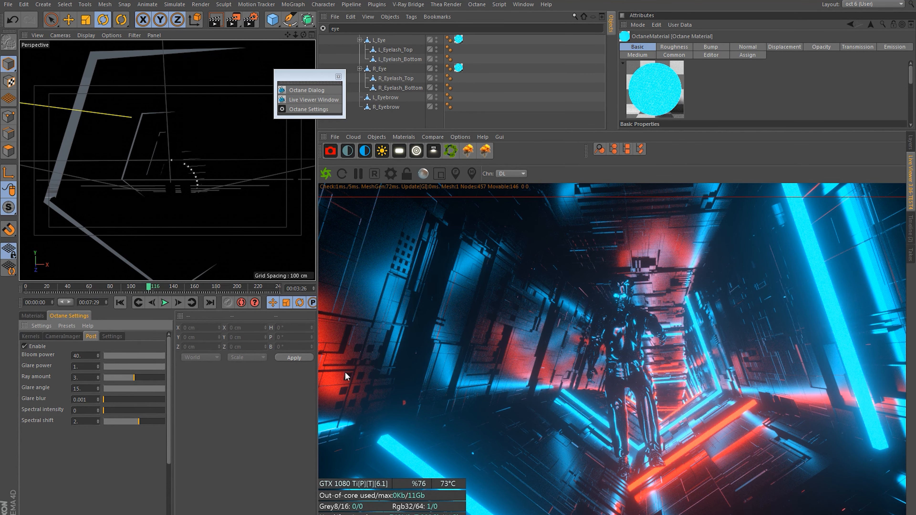
pyautogui.moveTo(317, 370); pyautogui.dragTo(305, 370)
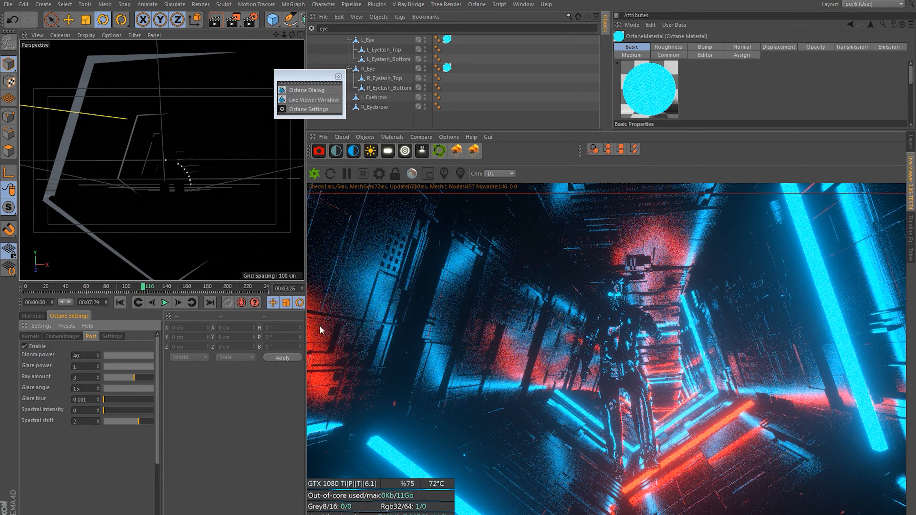
pyautogui.moveTo(306, 318); pyautogui.dragTo(339, 317)
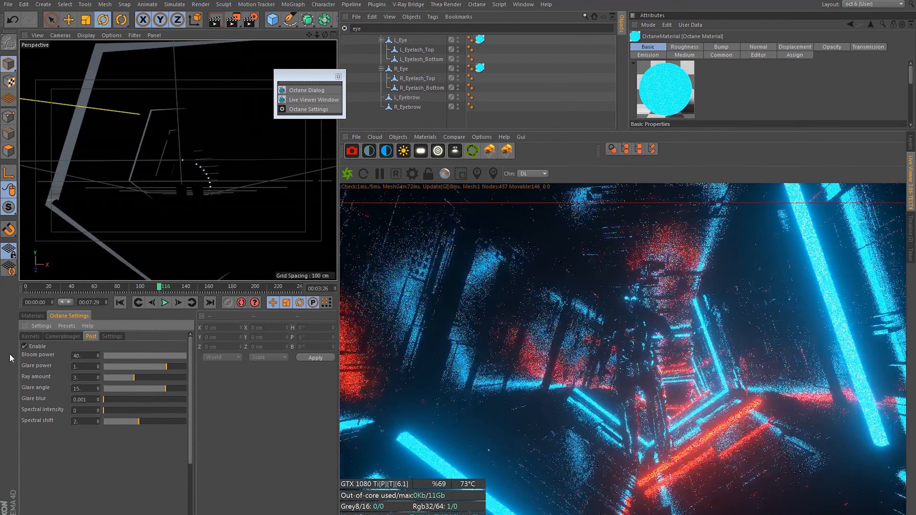
# Review the output and save options in the render settings and close them.
pyautogui.click(249, 17)
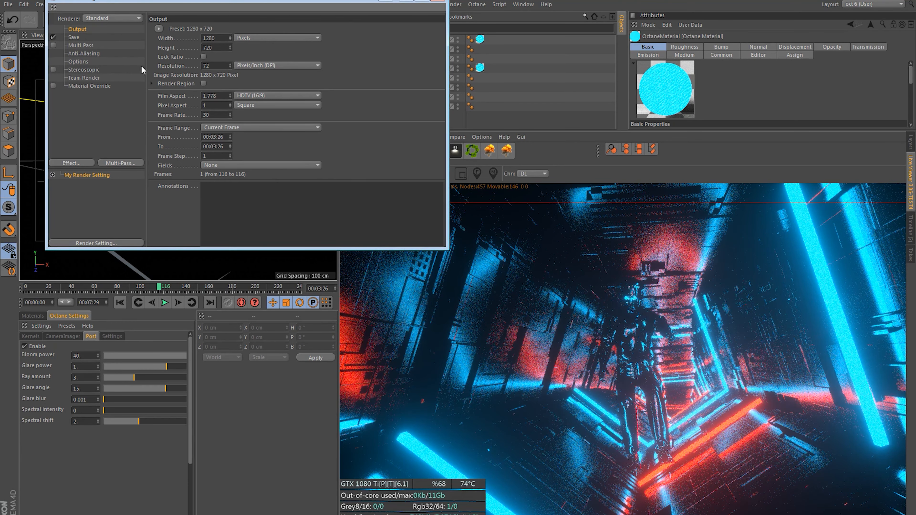
pyautogui.click(73, 37)
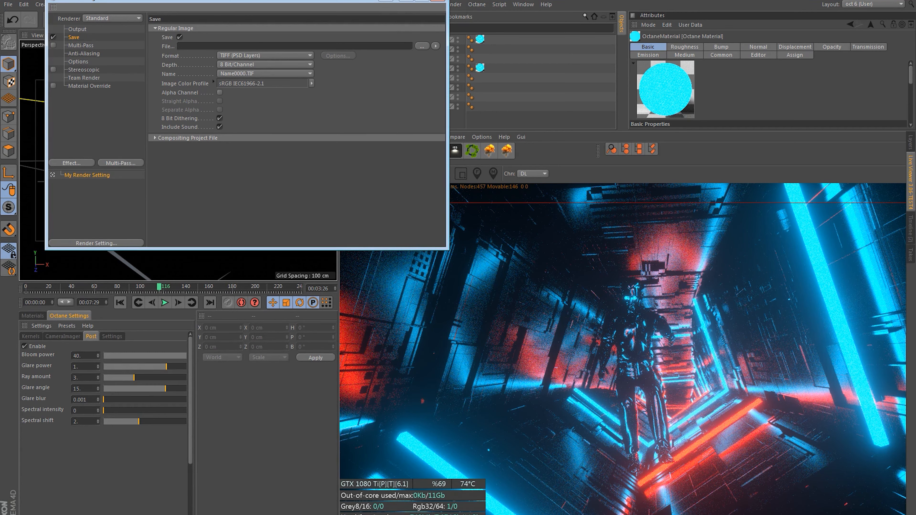
pyautogui.click(437, 1)
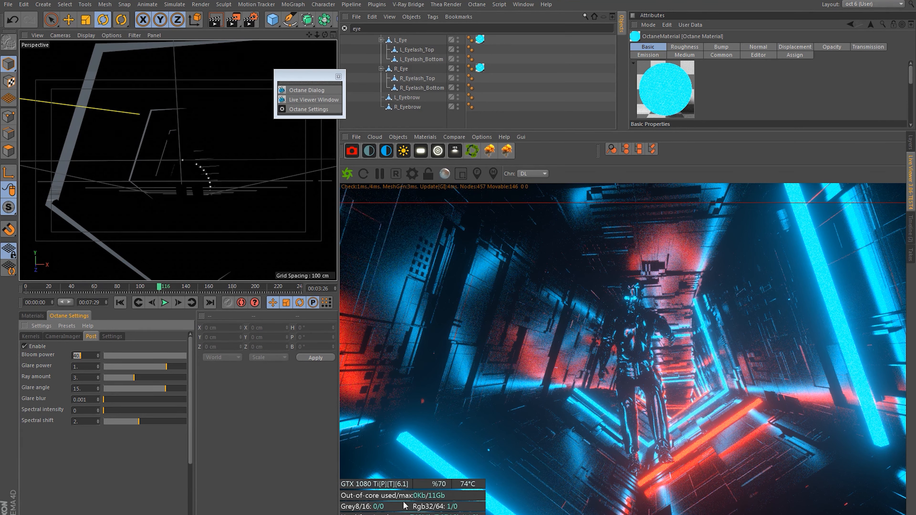
# Switch to the file explorer's final renders folder and view the finished fb.mp4 render.
pyautogui.hotkey('alt', 'Tab')
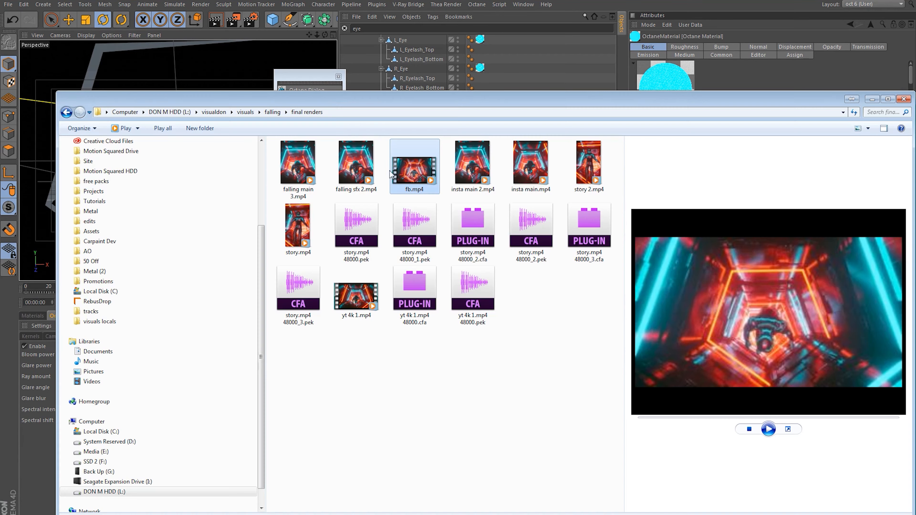
pyautogui.rightClick(420, 162)
pyautogui.click(455, 171)
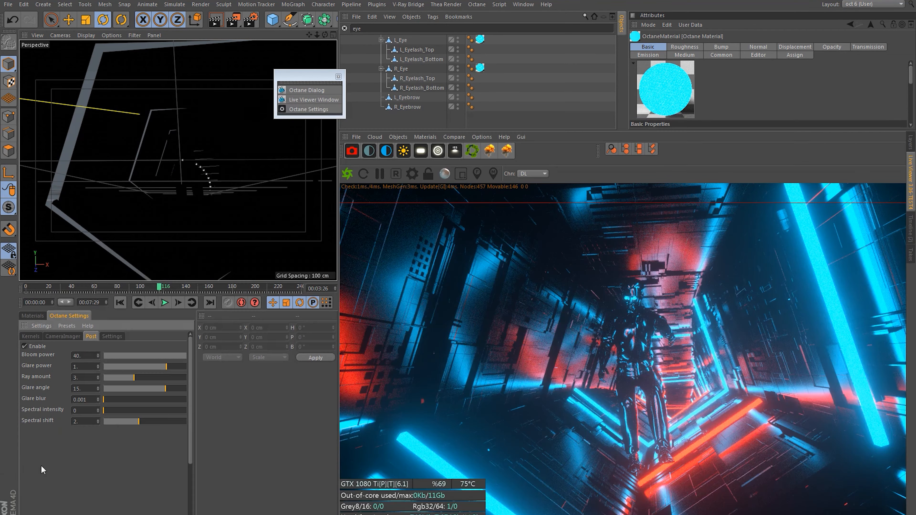
# Bring the material list back into view and enlarge the perspective viewport.
pyautogui.click(41, 466)
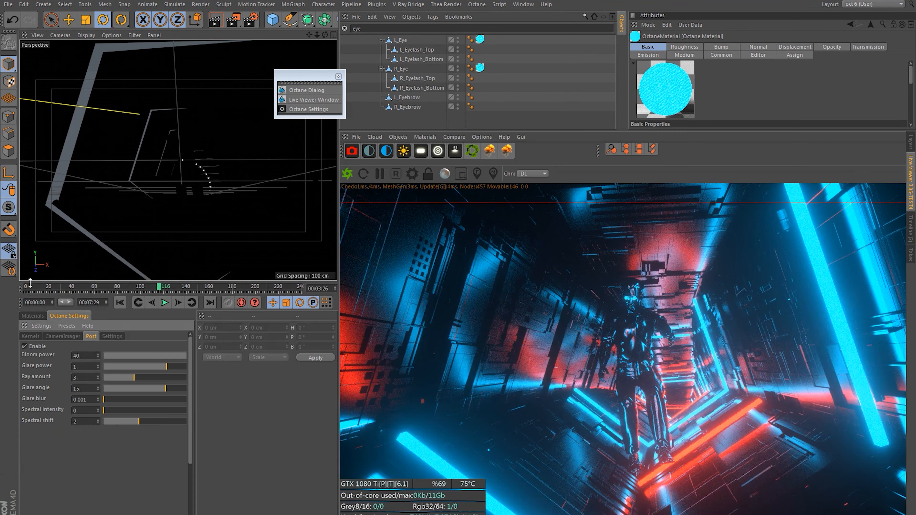
pyautogui.click(38, 316)
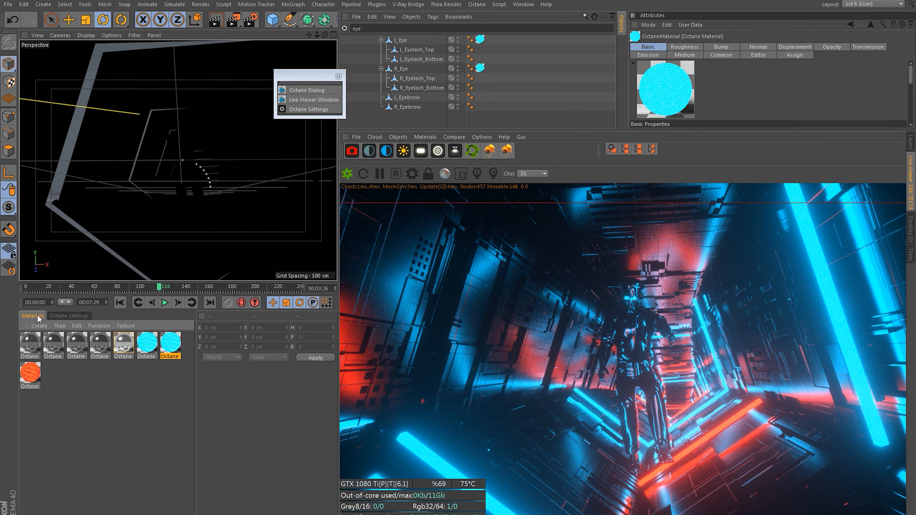
pyautogui.moveTo(231, 282); pyautogui.dragTo(268, 327)
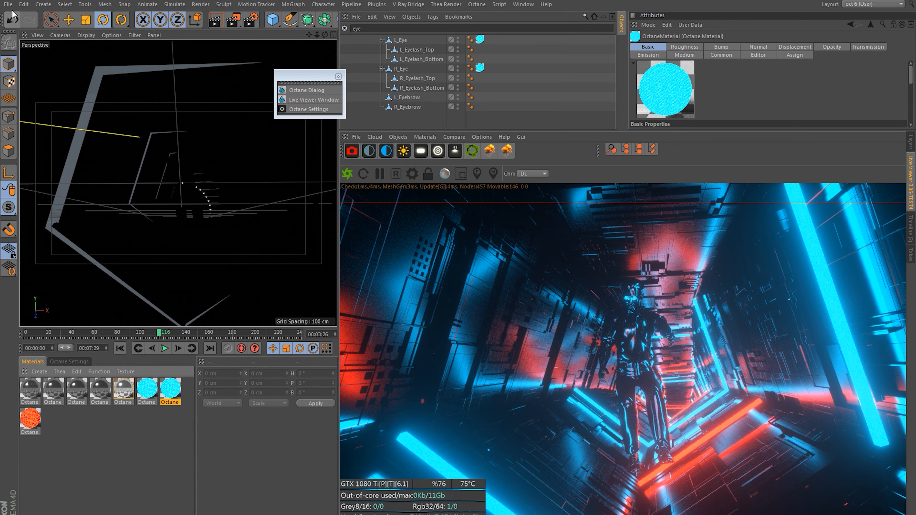
# Clear the "eye" search filter to list the full object hierarchy.
pyautogui.click(8, 4)
pyautogui.click(8, 4)
pyautogui.click(7, 4)
pyautogui.click(62, 103)
pyautogui.click(345, 29)
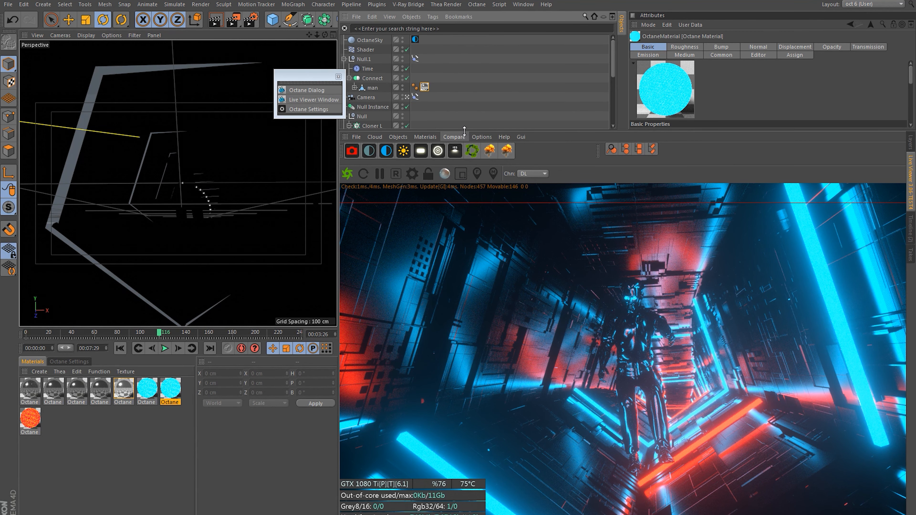
# Enlarge the object hierarchy area and widen the perspective viewport, leaving a smaller live render view.
pyautogui.moveTo(464, 131); pyautogui.dragTo(464, 283)
pyautogui.moveTo(338, 264); pyautogui.dragTo(490, 273)
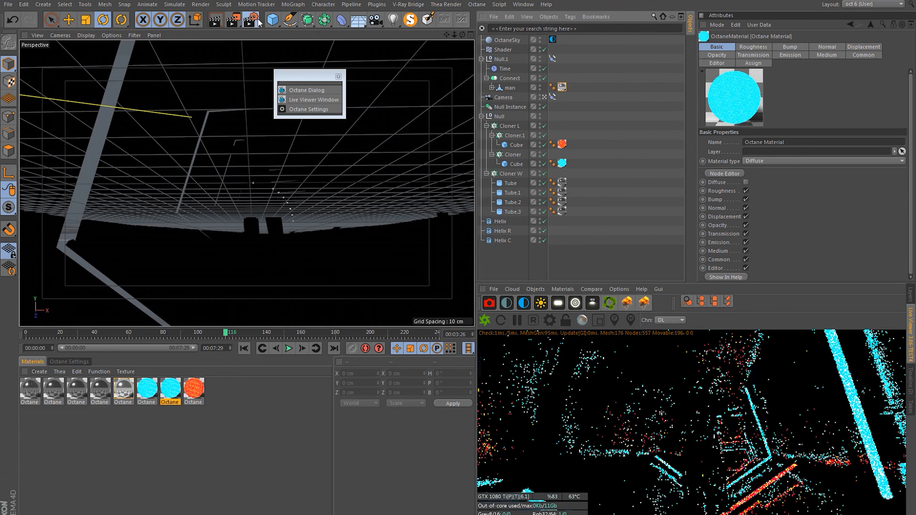
# Try Octane Renderer in the render settings, set the renderer back to Standard and close the settings.
pyautogui.click(253, 21)
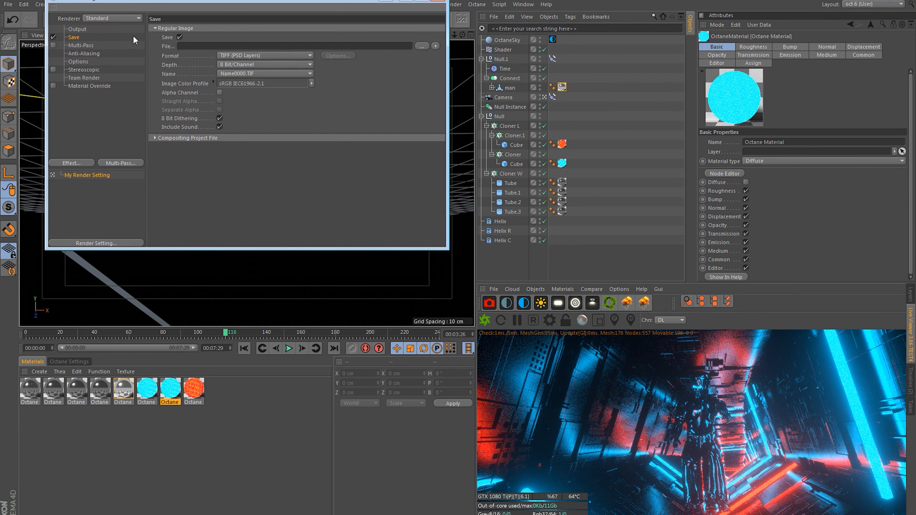
pyautogui.click(121, 17)
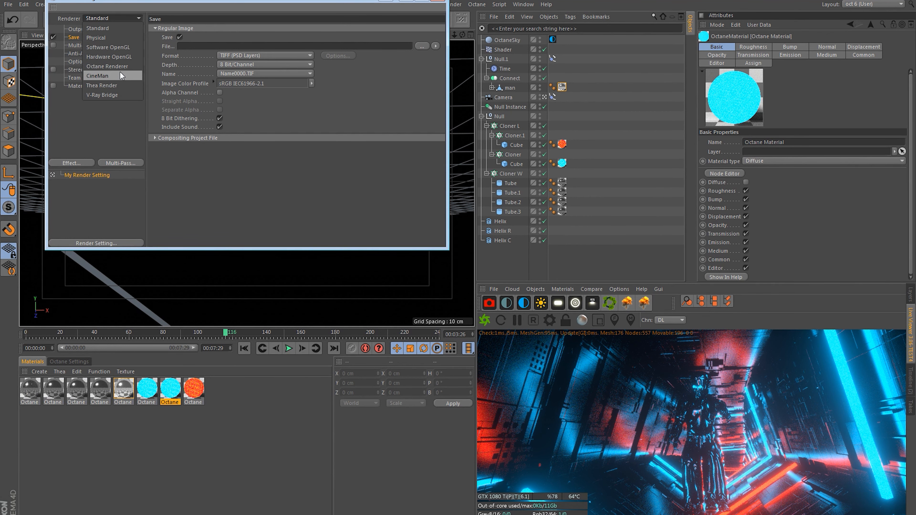
pyautogui.click(109, 66)
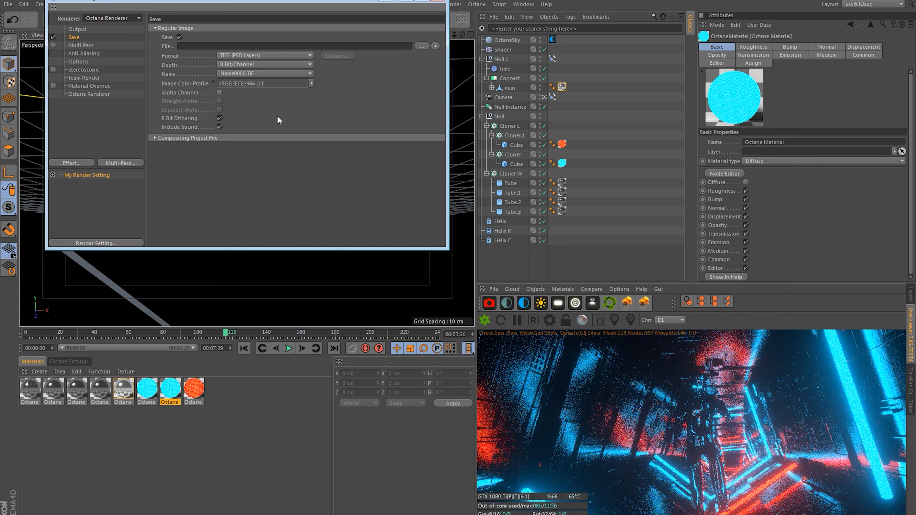
pyautogui.click(129, 21)
pyautogui.click(115, 28)
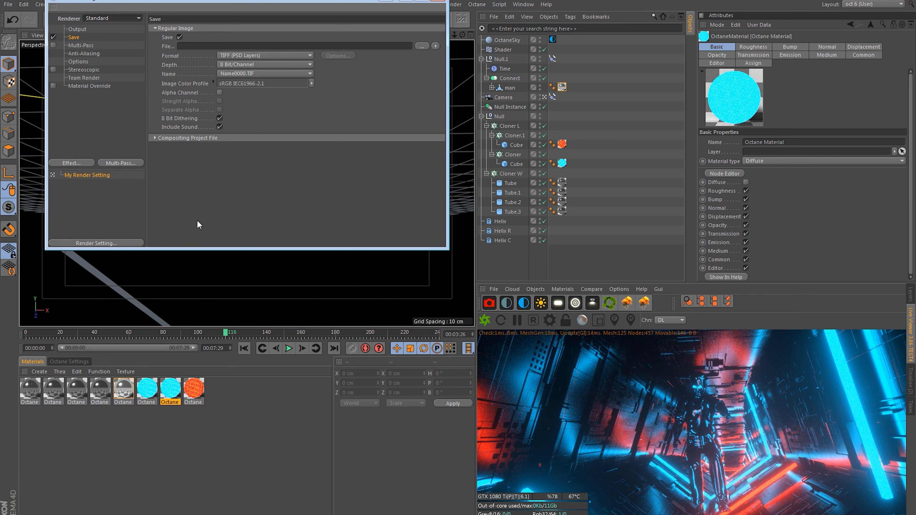
pyautogui.click(442, 1)
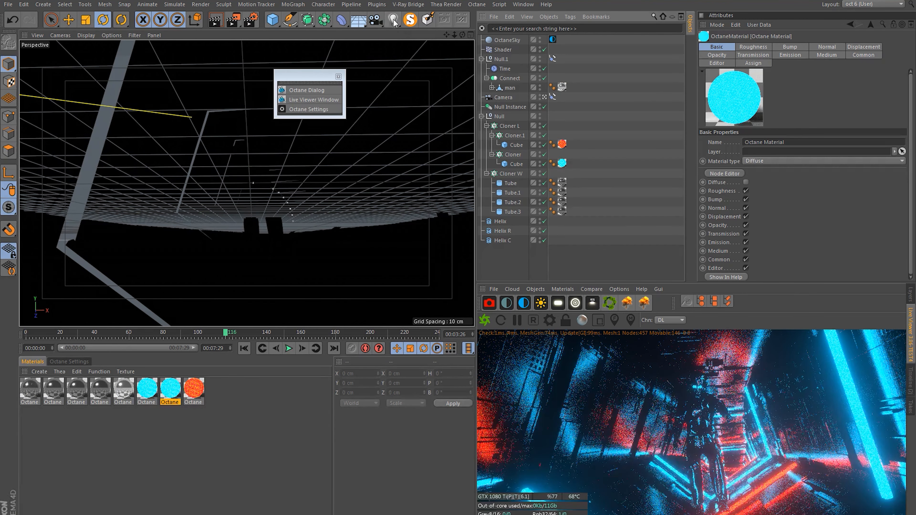
# Add a standard light and turn off OctaneSky's visibility in both the editor and the renderer.
pyautogui.moveTo(395, 22); pyautogui.dragTo(418, 32)
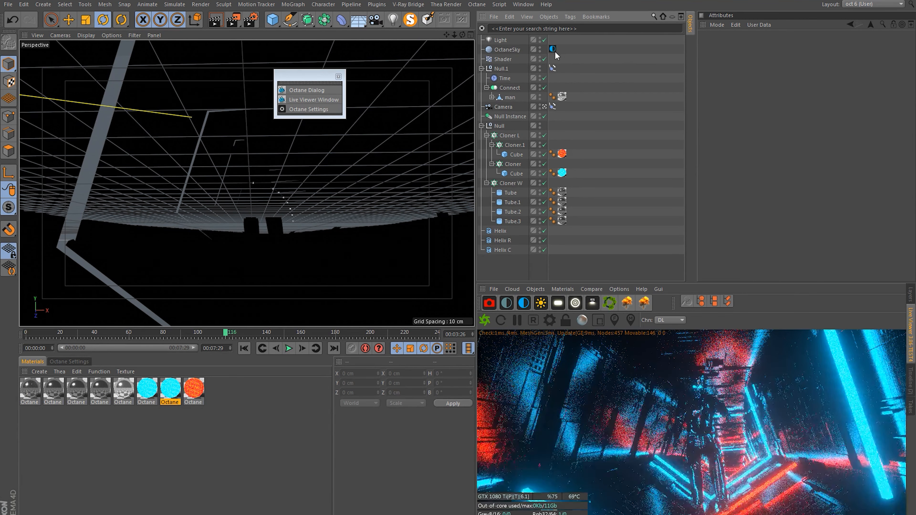
pyautogui.click(553, 49)
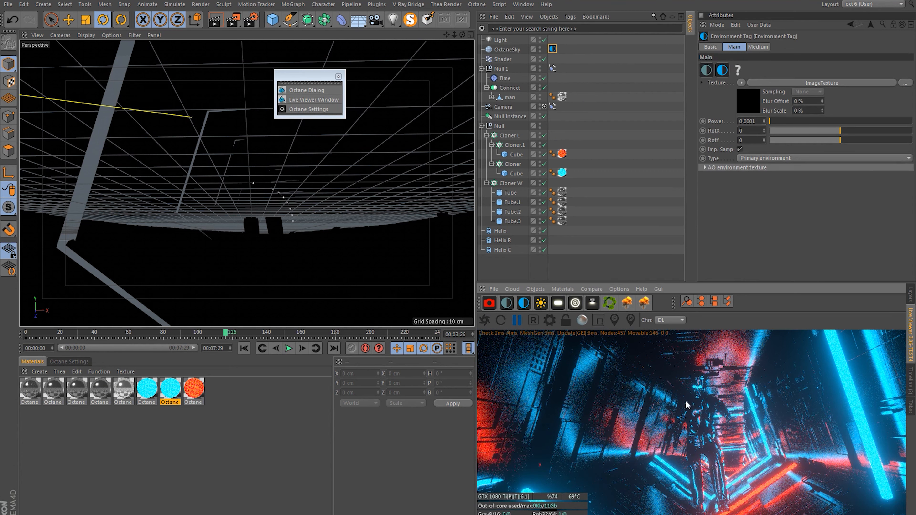
pyautogui.click(557, 51)
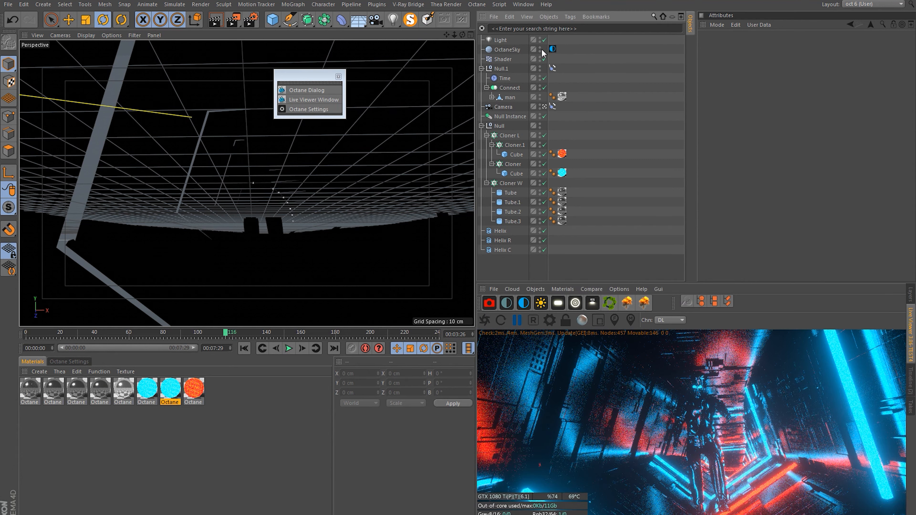
pyautogui.click(510, 51)
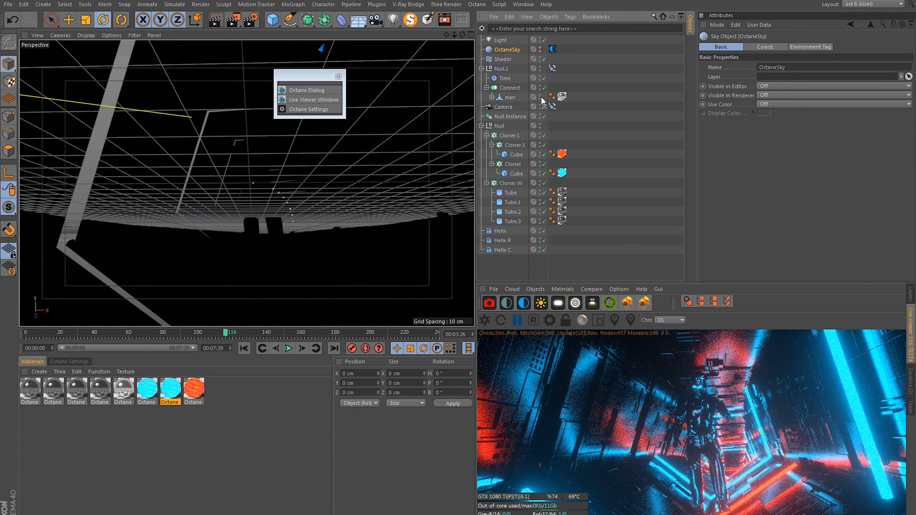
# Delete all material tags from the man, the cloned light cubes and the wall tubes.
pyautogui.click(498, 126)
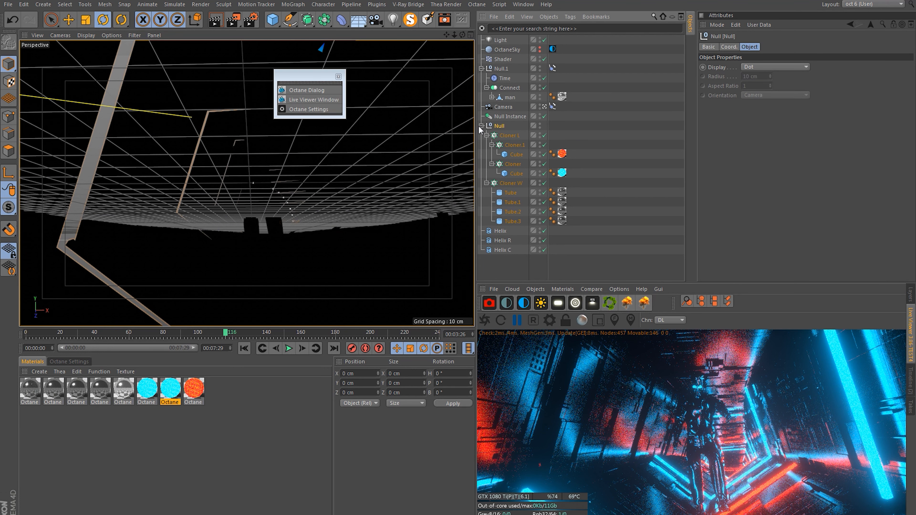
pyautogui.moveTo(574, 131); pyautogui.dragTo(547, 255)
pyautogui.moveTo(590, 69); pyautogui.dragTo(570, 243)
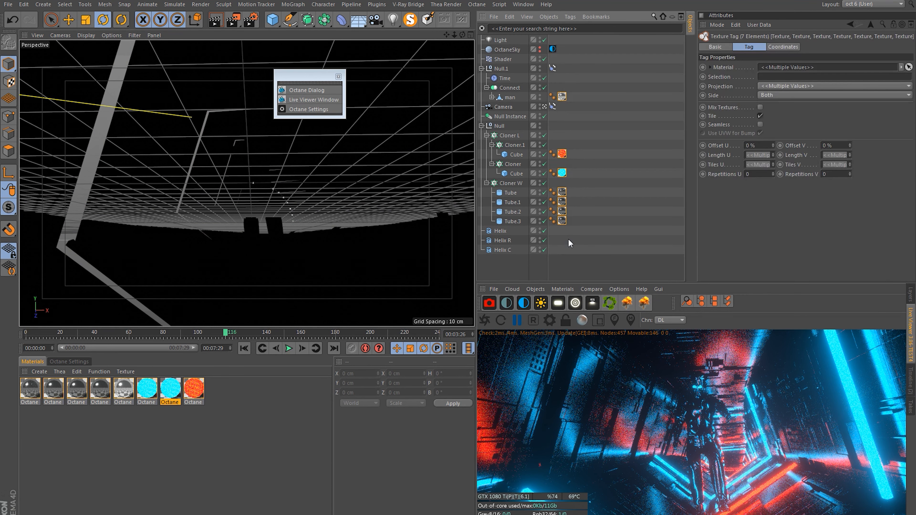
pyautogui.press('Delete')
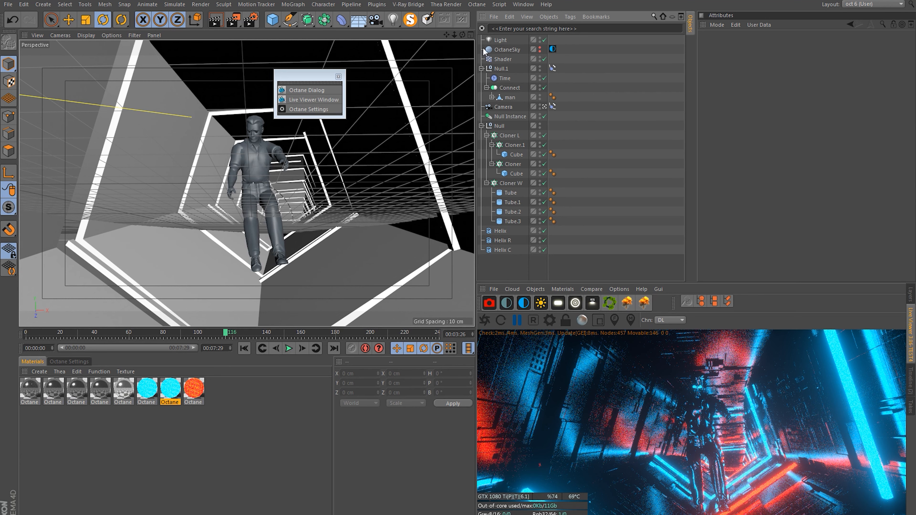
# Copy the Align to Spline tag from Null.1 onto the light and rename the copy Align to Spline L.
pyautogui.click(494, 37)
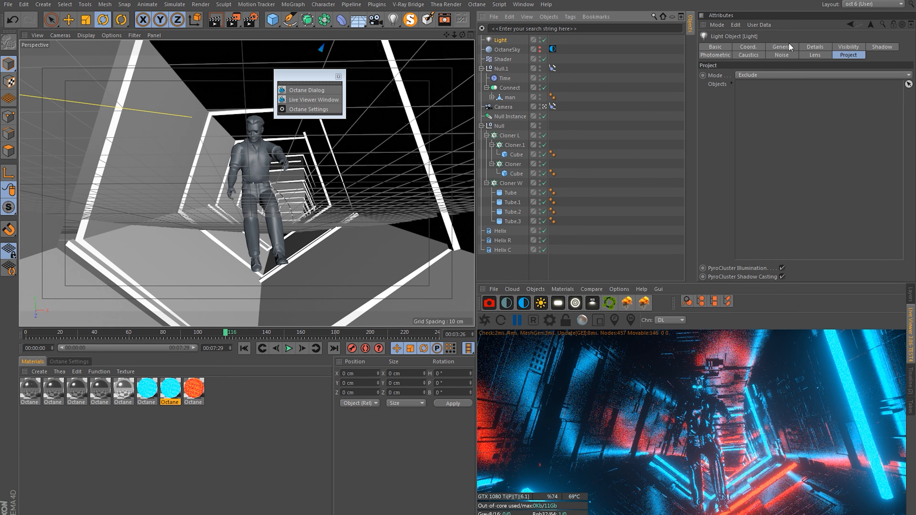
pyautogui.click(587, 70)
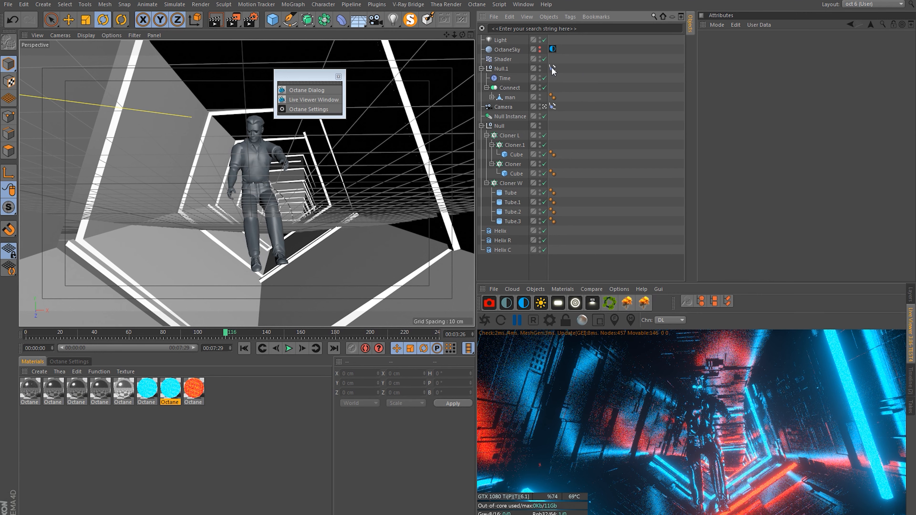
pyautogui.keyDown('ctrl'); pyautogui.moveTo(552, 68); pyautogui.dragTo(552, 39); pyautogui.keyUp('ctrl')
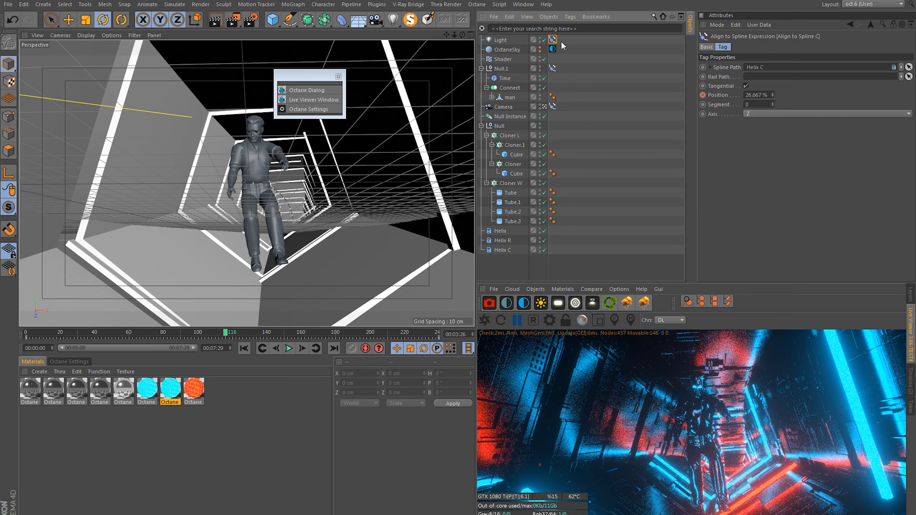
pyautogui.click(712, 46)
pyautogui.click(782, 67)
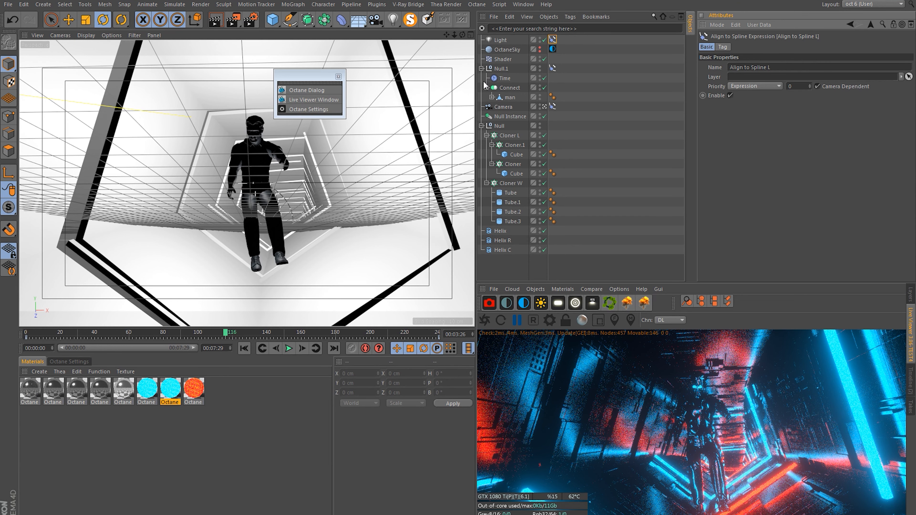
# In the timeline, set the first Position key of Align to Spline L to 12.5%.
pyautogui.click(529, 4)
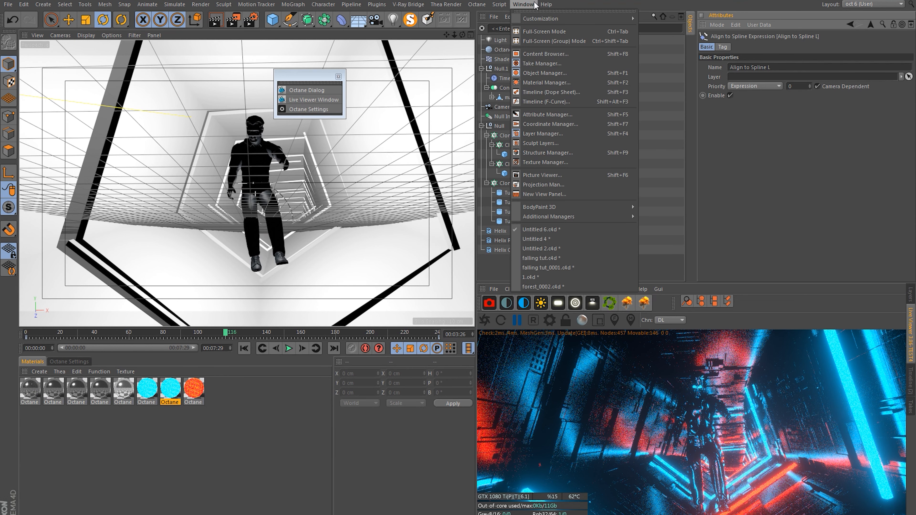
pyautogui.click(575, 93)
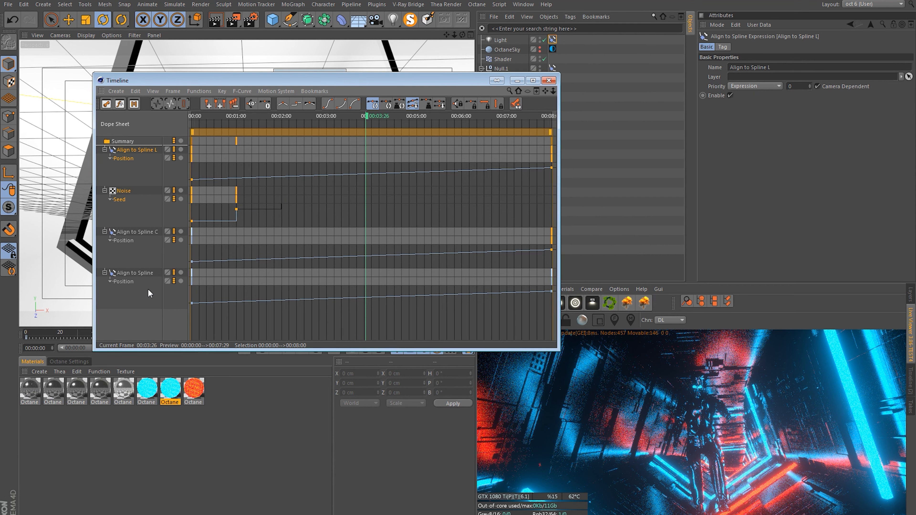
pyautogui.moveTo(207, 265); pyautogui.dragTo(140, 252)
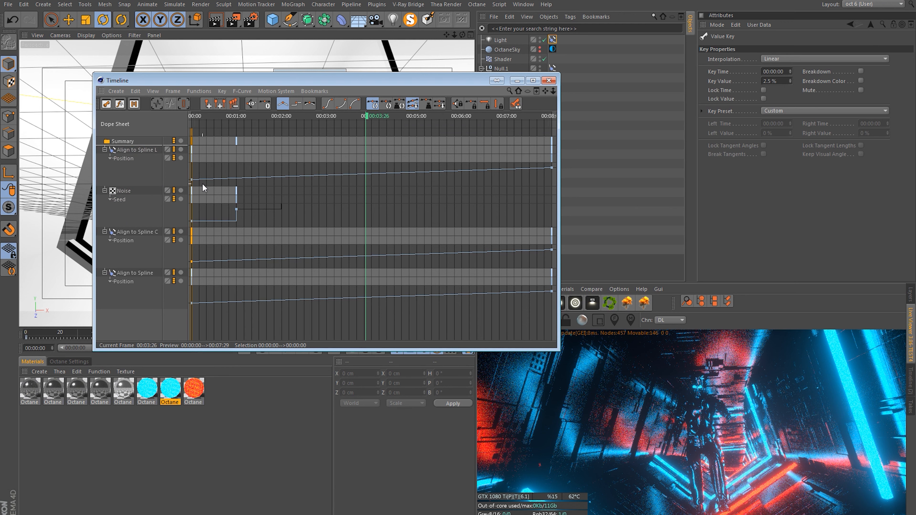
pyautogui.moveTo(202, 184); pyautogui.dragTo(165, 169)
pyautogui.click(783, 81)
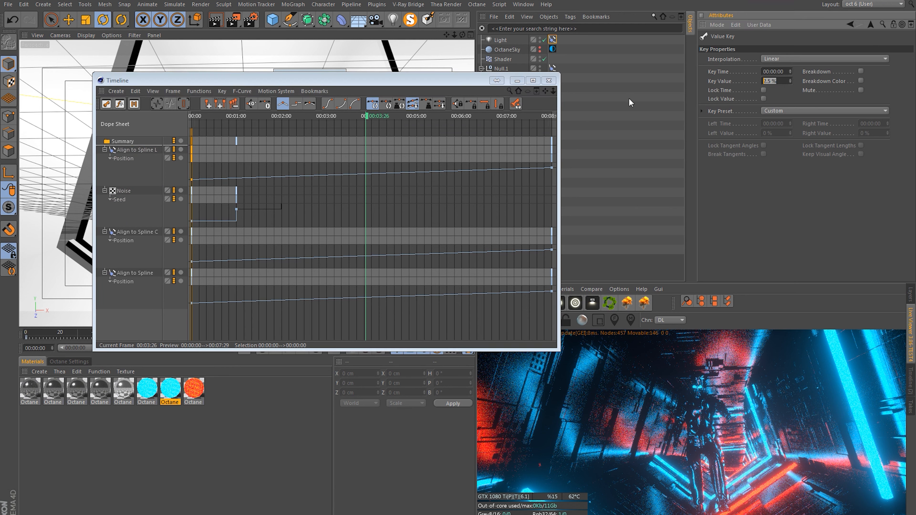
pyautogui.write('12.5')
pyautogui.press('Return')
# Set the last Position key of Align to Spline L to 62.5% and close the timeline.
pyautogui.moveTo(542, 177); pyautogui.dragTo(570, 160)
pyautogui.click(781, 81)
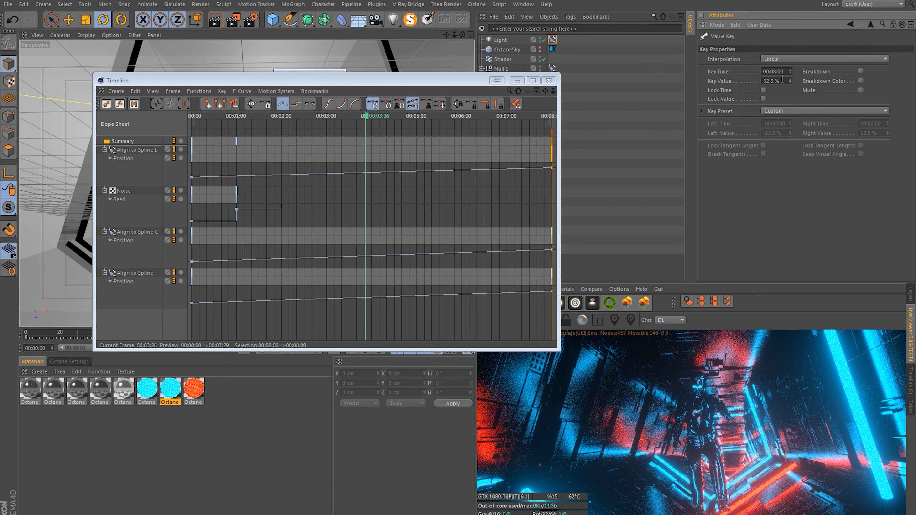
pyautogui.click(766, 77)
pyautogui.click(548, 80)
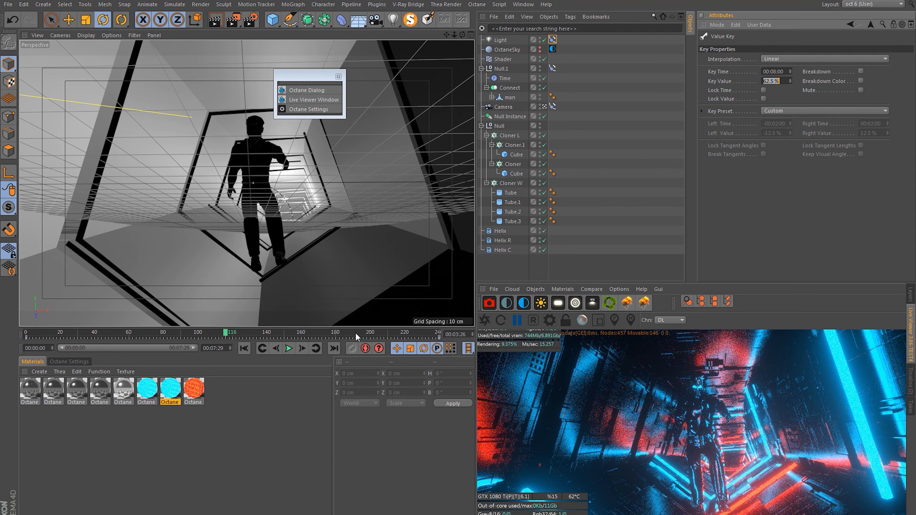
# Play the animation from the start to check how the light travels through the tunnel.
pyautogui.click(244, 349)
pyautogui.click(289, 348)
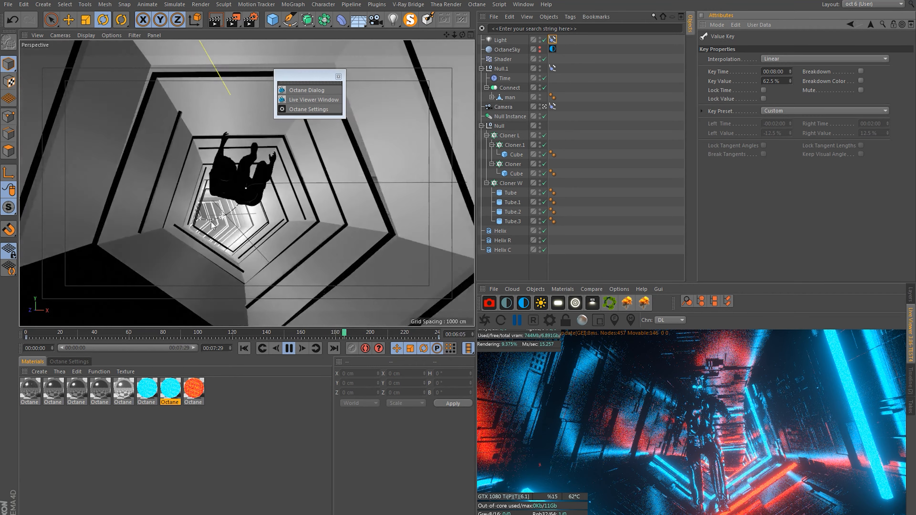
pyautogui.click(289, 348)
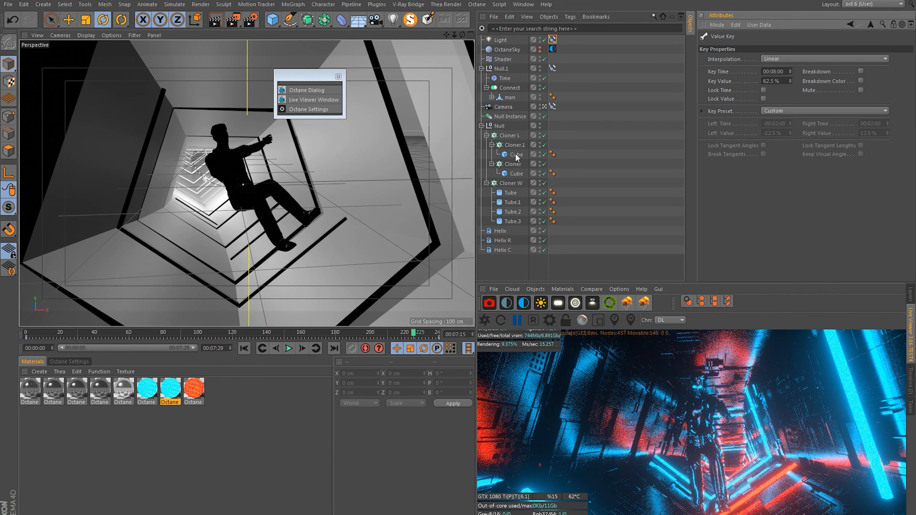
# Set the light's color to purple with hue 286°, saturation 100% and value 100%.
pyautogui.click(497, 41)
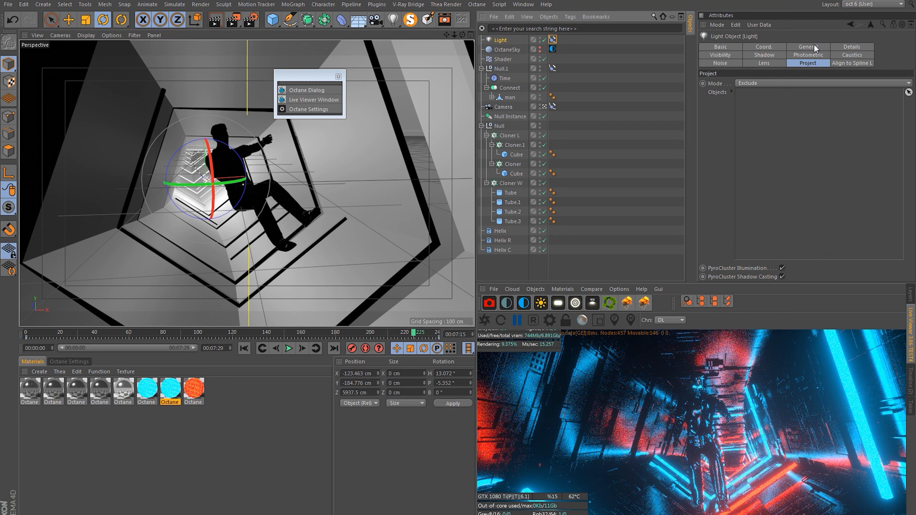
pyautogui.click(815, 47)
pyautogui.click(752, 83)
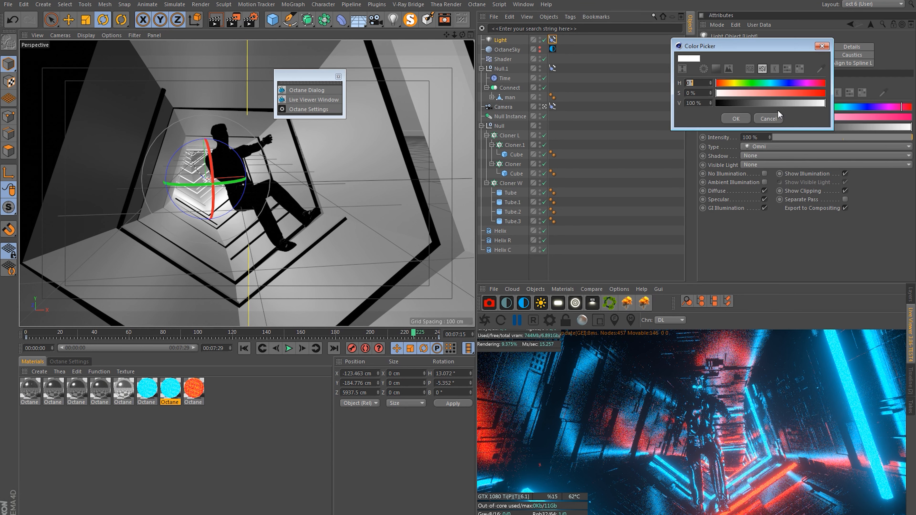
pyautogui.click(802, 84)
pyautogui.moveTo(804, 93); pyautogui.dragTo(851, 97)
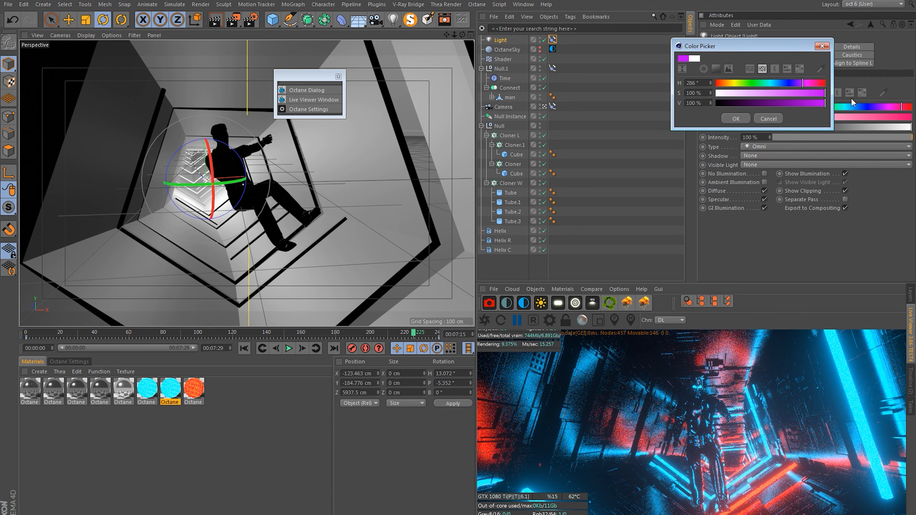
pyautogui.click(737, 119)
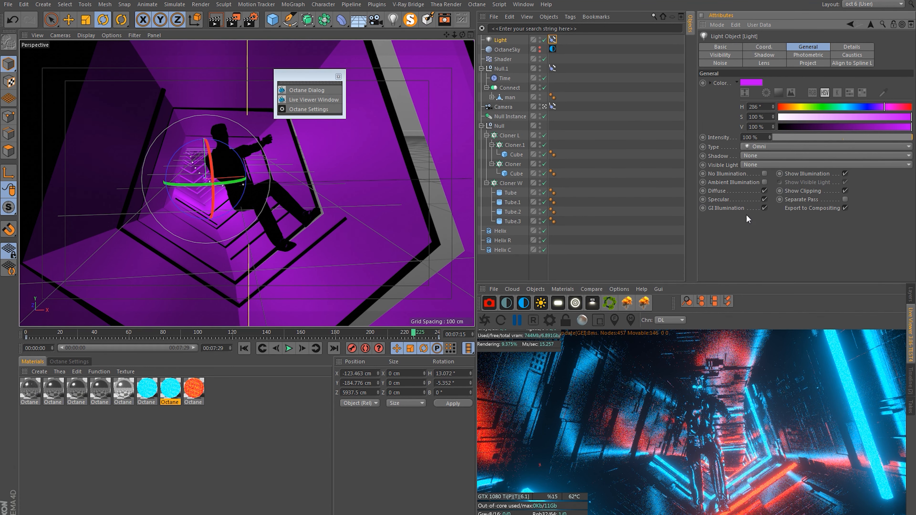
# Enable No Illumination on the purple light and set its Visible Light option to Visible.
pyautogui.click(765, 174)
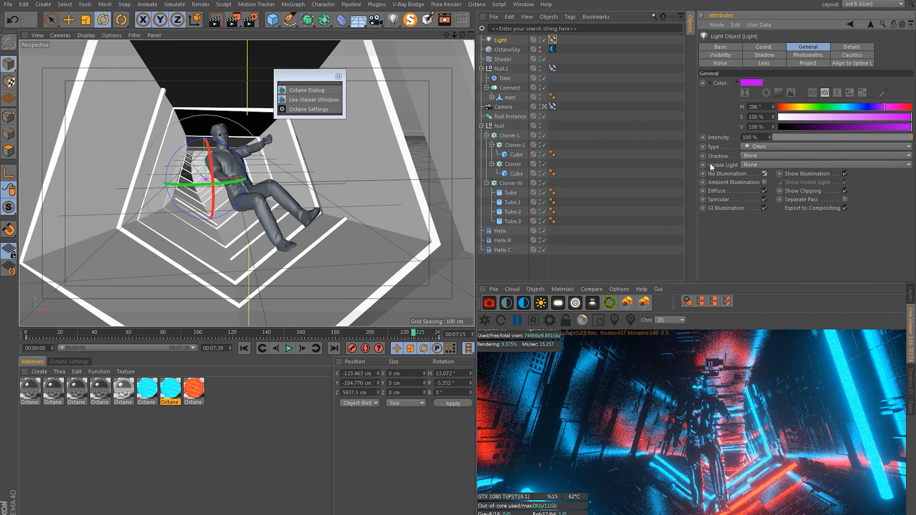
pyautogui.click(747, 165)
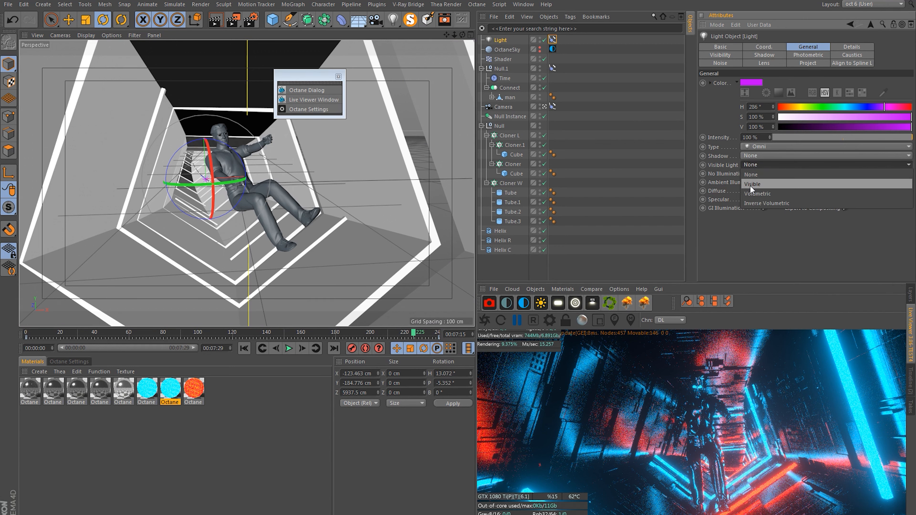
pyautogui.click(751, 185)
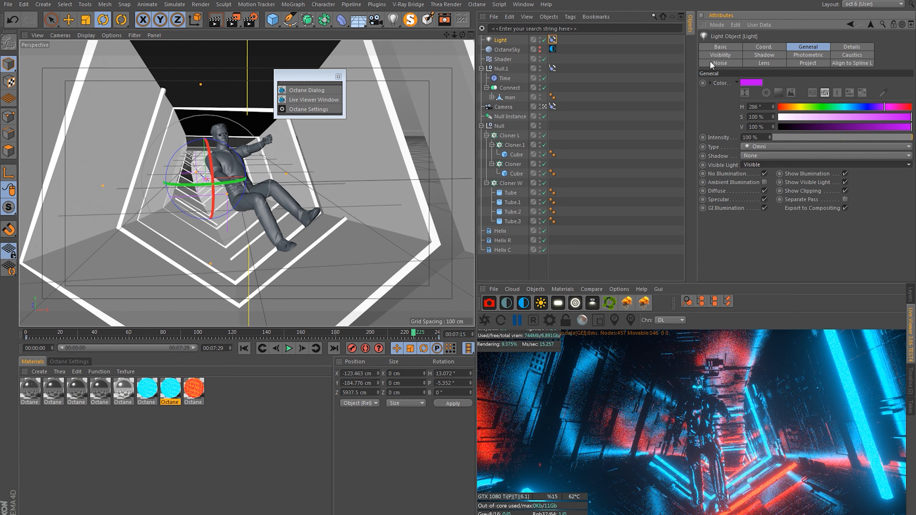
# Set the visible light's Outer Distance to 1000 cm and render the perspective view to check the glow.
pyautogui.click(724, 56)
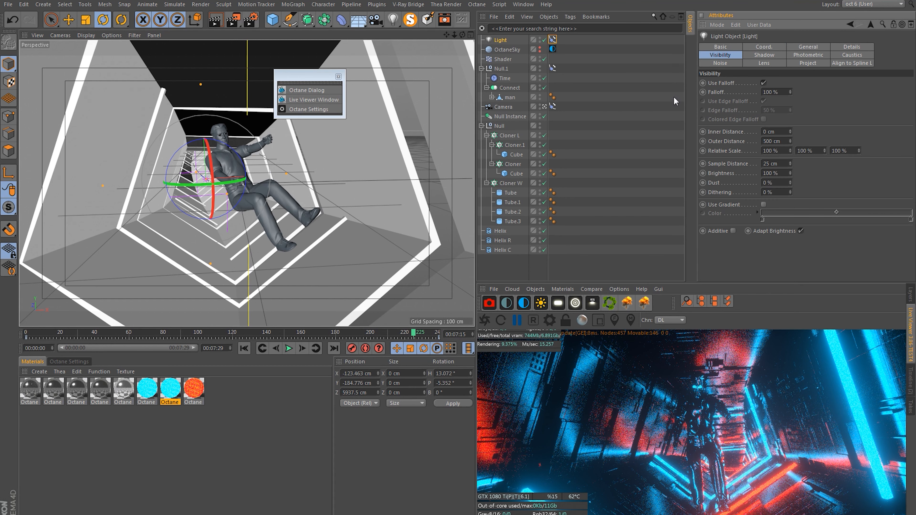
pyautogui.click(764, 141)
pyautogui.write('10')
pyautogui.press('Return')
pyautogui.click(216, 20)
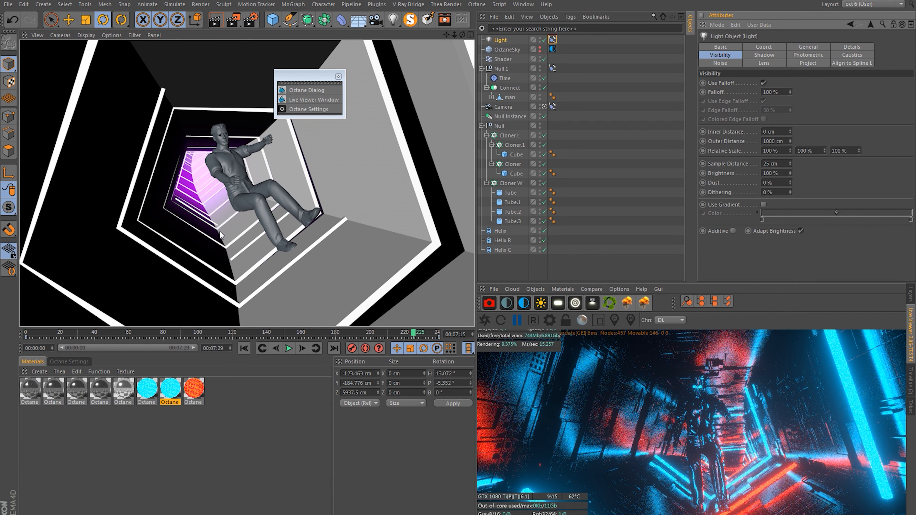
# Add a second light to the scene, set its Intensity to 0%, and render the perspective view.
pyautogui.moveTo(394, 20); pyautogui.dragTo(438, 27)
pyautogui.click(779, 47)
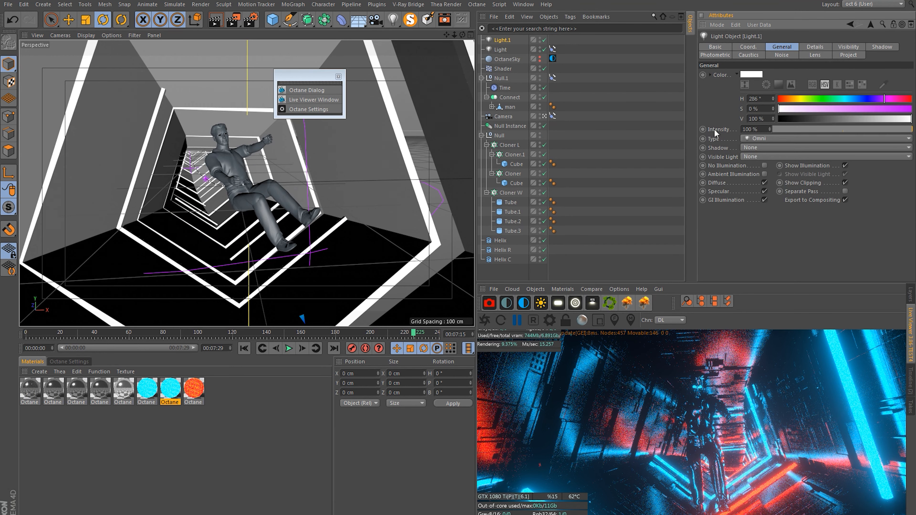
pyautogui.moveTo(790, 128); pyautogui.dragTo(416, 103)
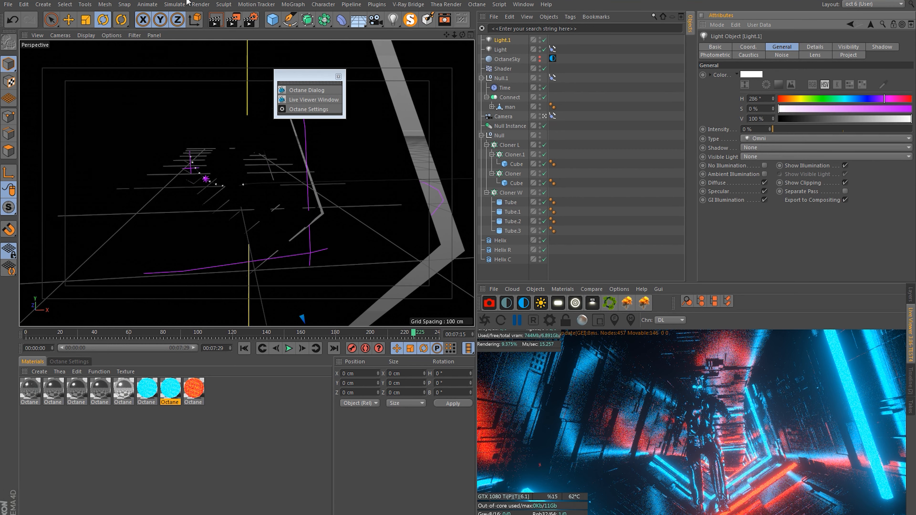
pyautogui.hotkey('ctrl', 'r')
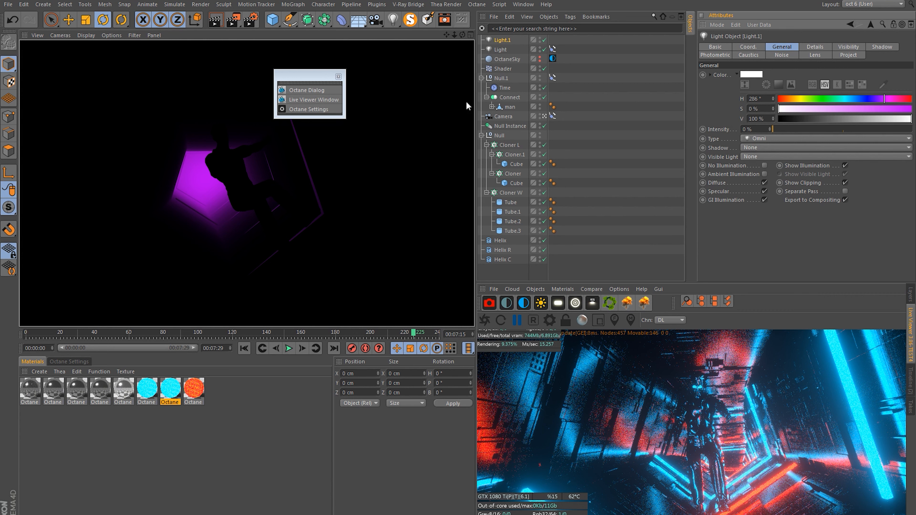
# Set the purple light's visible Outer Distance to 2000 cm and render the perspective view to check the stronger glow.
pyautogui.click(500, 49)
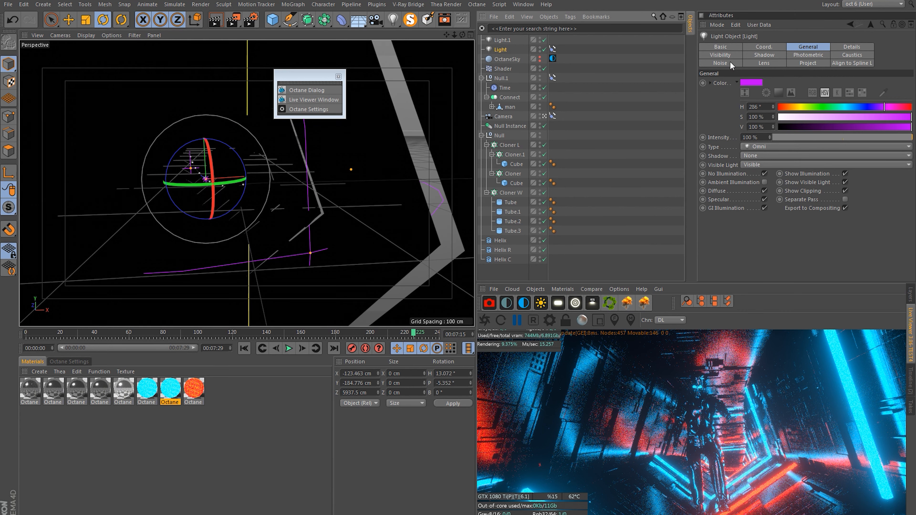
pyautogui.click(729, 56)
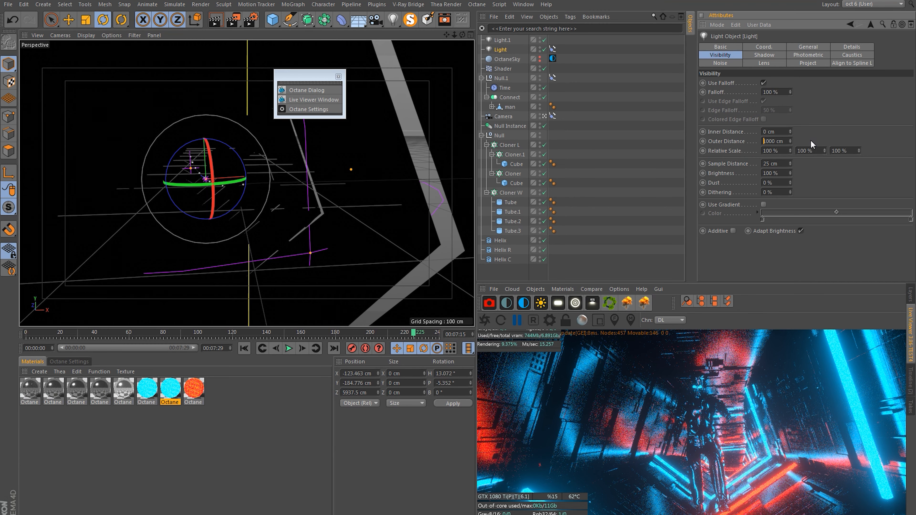
pyautogui.write('2000')
pyautogui.press('Return')
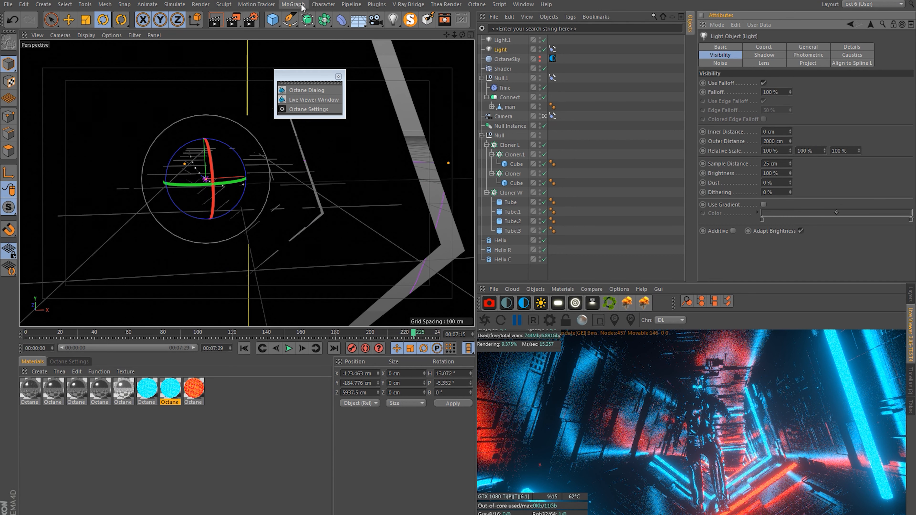
pyautogui.click(215, 20)
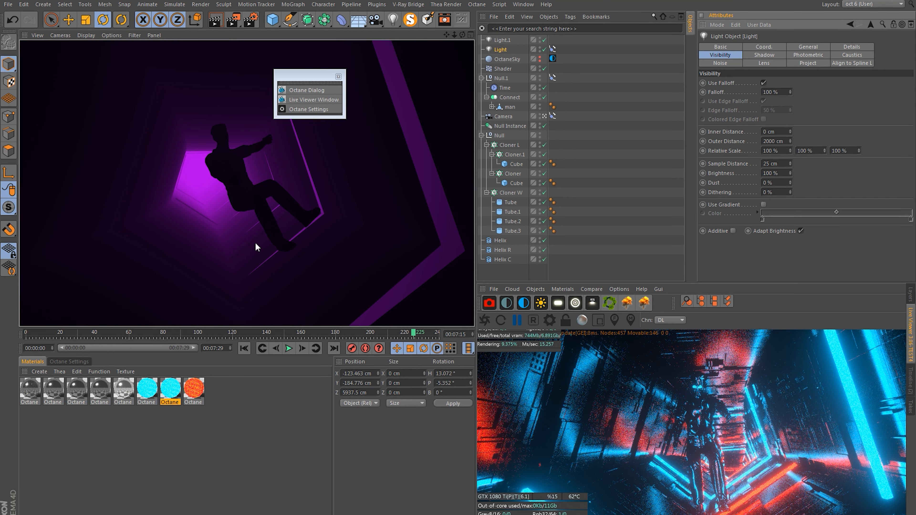
# Add an Atmosphere pass in the render settings and enable Multi-Pass rendering.
pyautogui.click(253, 21)
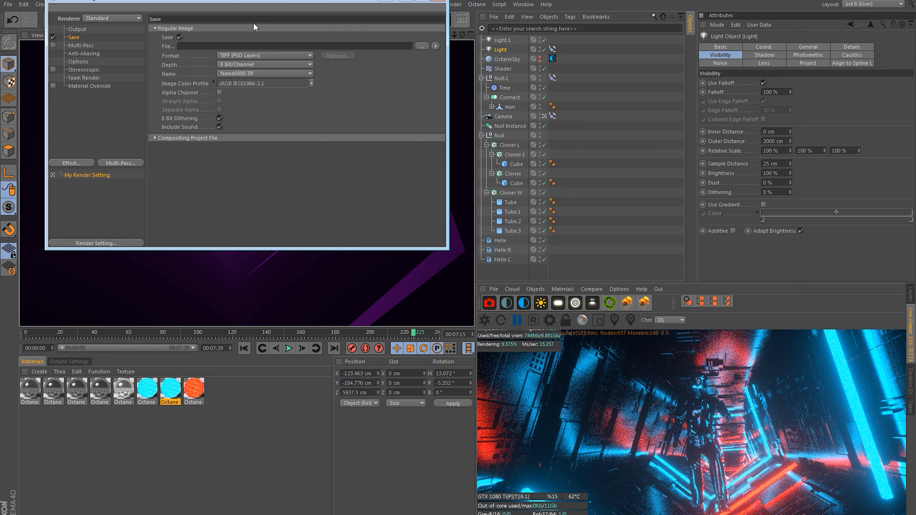
pyautogui.moveTo(189, 1); pyautogui.dragTo(608, 122)
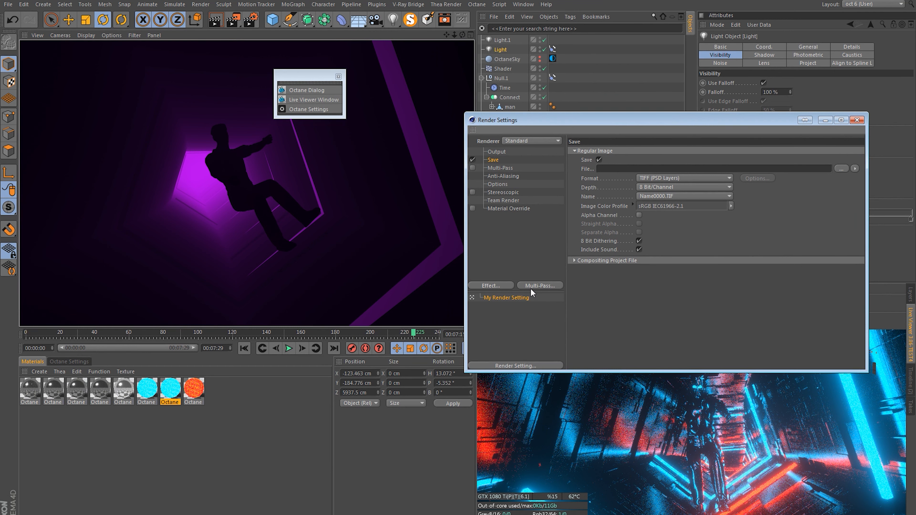
pyautogui.click(543, 287)
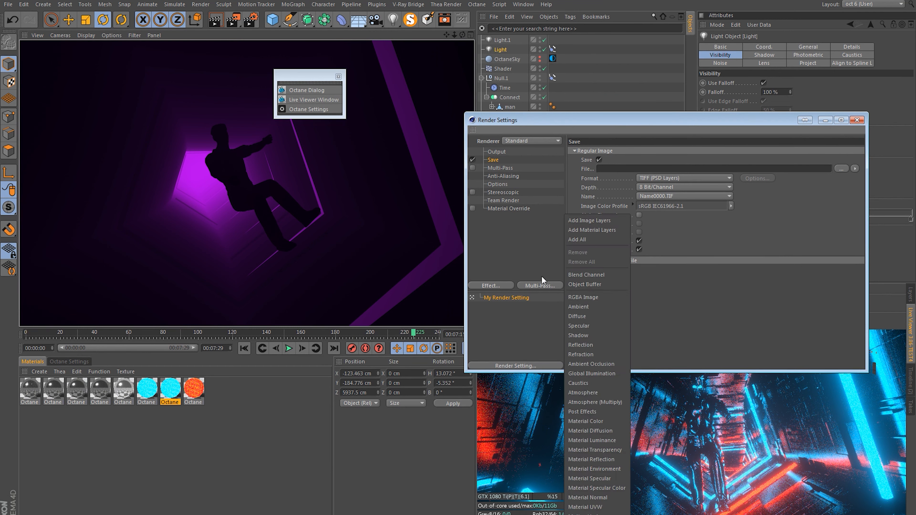
pyautogui.click(523, 268)
pyautogui.click(546, 286)
pyautogui.click(583, 393)
pyautogui.click(473, 168)
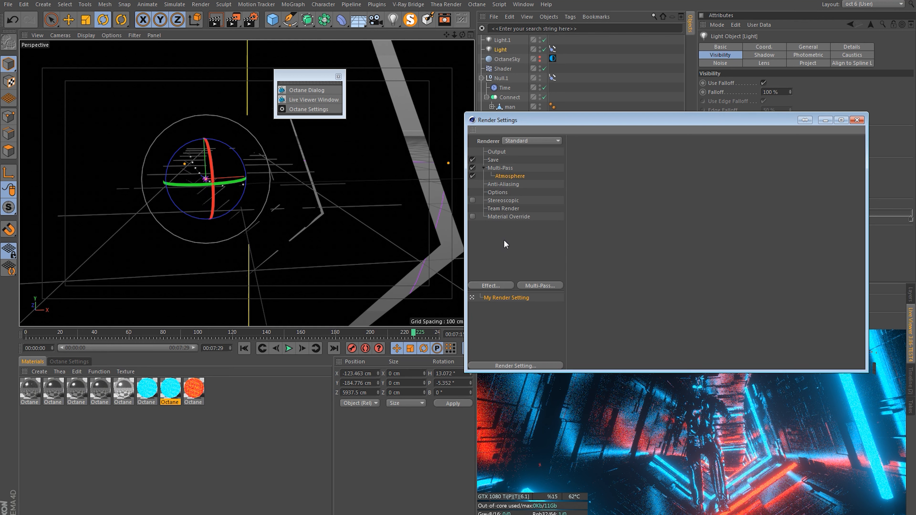
# Review the Save options for the regular and multi-pass images and close the render settings.
pyautogui.click(497, 161)
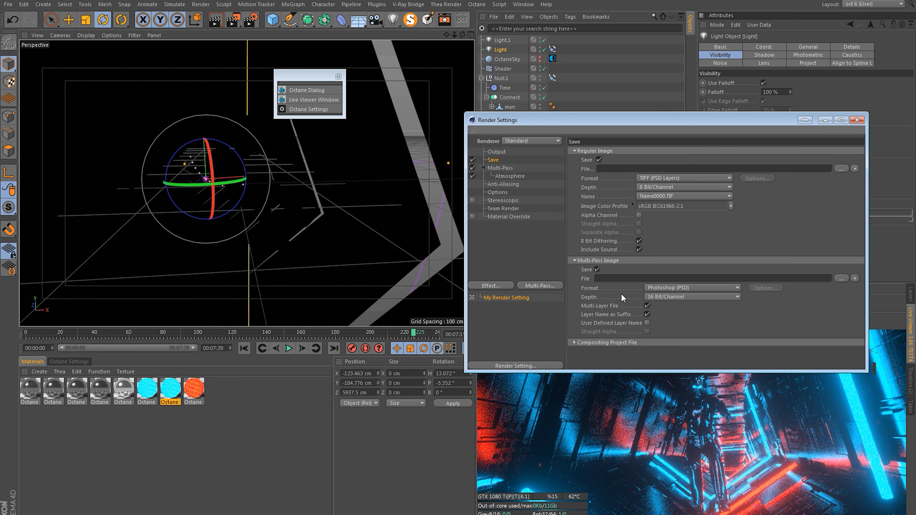
pyautogui.click(626, 281)
pyautogui.moveTo(635, 115); pyautogui.dragTo(410, 143)
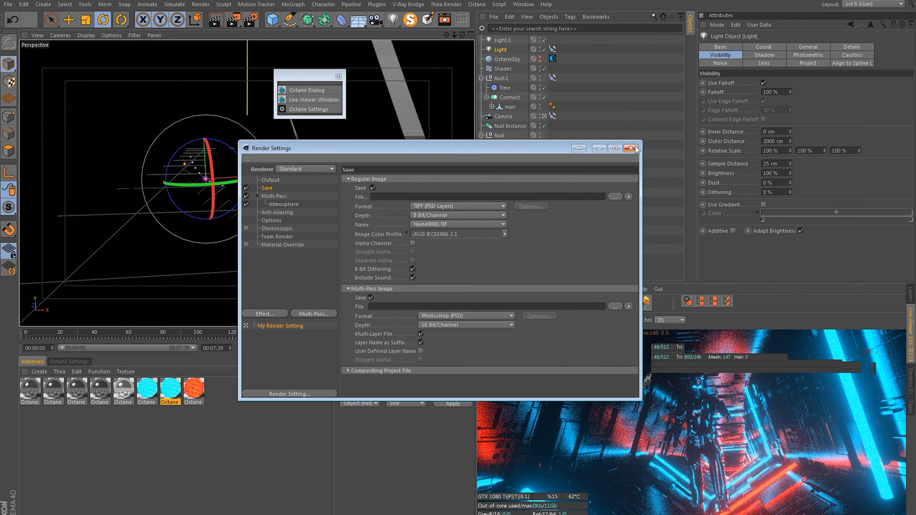
pyautogui.click(631, 148)
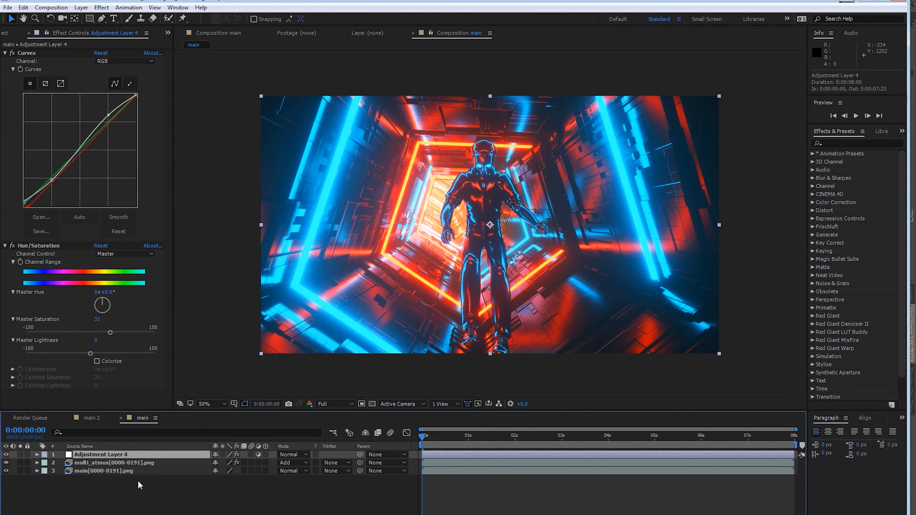
# In After Effects, hide Adjustment Layer 4 and the multi_atmos layer and scrub through the main render alone.
pyautogui.click(5, 455)
pyautogui.click(6, 463)
pyautogui.click(109, 471)
pyautogui.moveTo(435, 435); pyautogui.dragTo(96, 454)
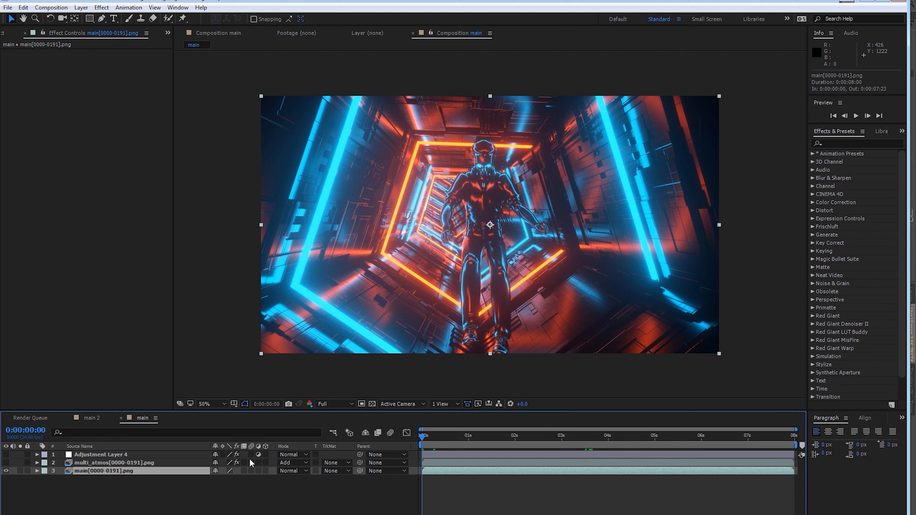
# Show the multi_atmos layer again, solo it, and scrub through the atmosphere pass.
pyautogui.click(98, 463)
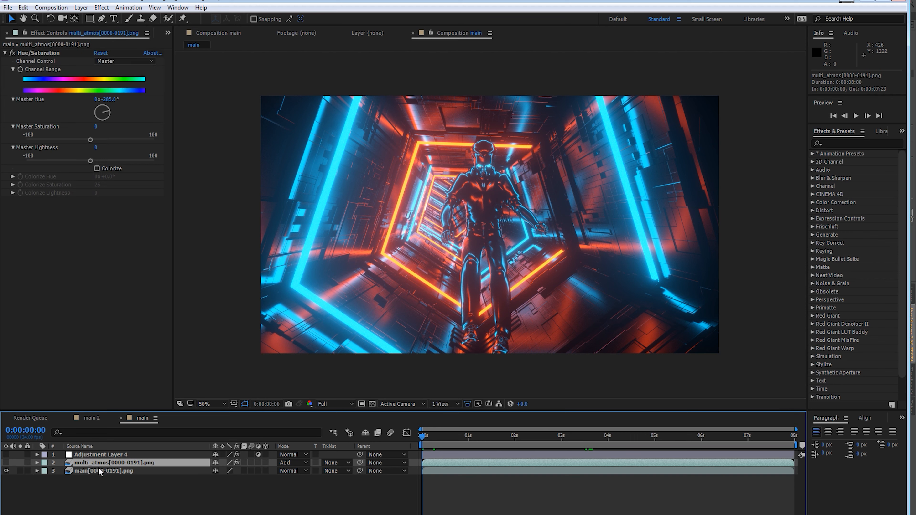
pyautogui.click(6, 463)
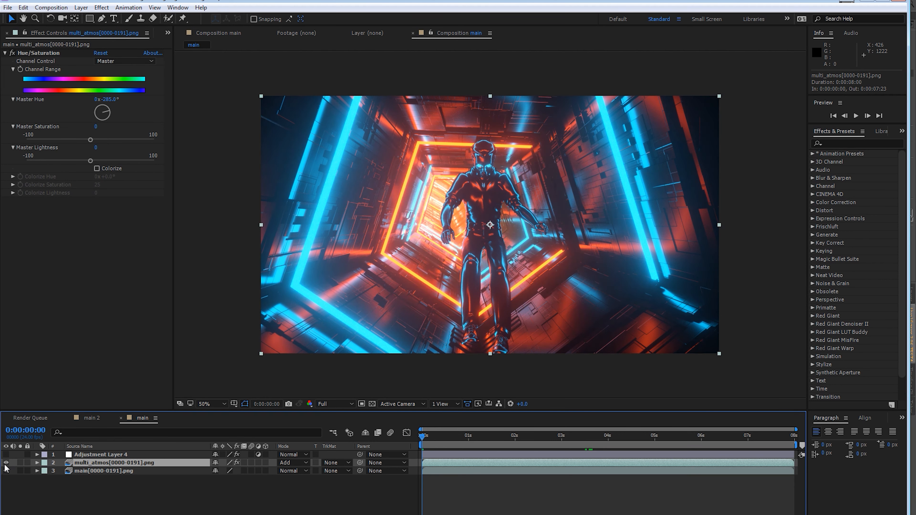
pyautogui.click(21, 463)
pyautogui.moveTo(442, 435); pyautogui.dragTo(421, 431)
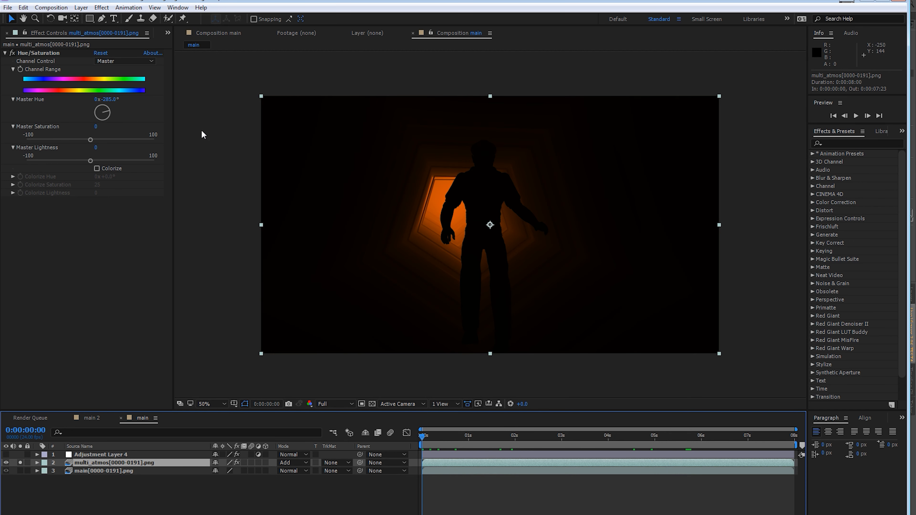
# Compare the multi_atmos layer with its Hue/Saturation effect off and on, and end the layer's solo.
pyautogui.click(12, 53)
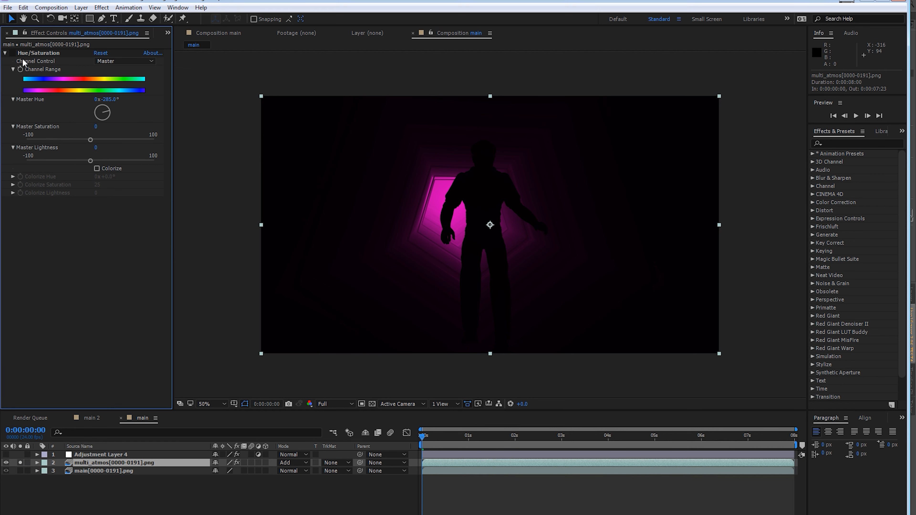
pyautogui.click(12, 52)
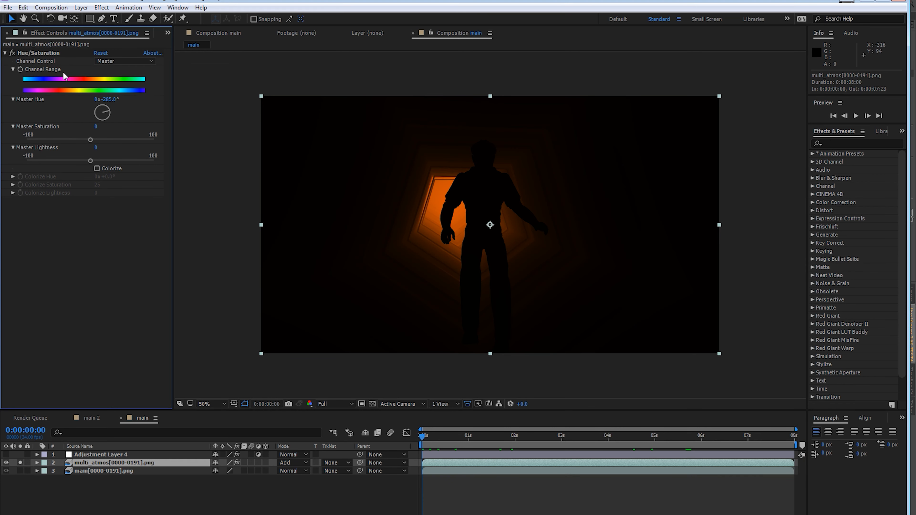
pyautogui.click(20, 463)
# Try shifting the Master Hue of the multi_atmos layer's Hue/Saturation effect to about -333°, and undo the change.
pyautogui.moveTo(108, 100); pyautogui.dragTo(95, 93)
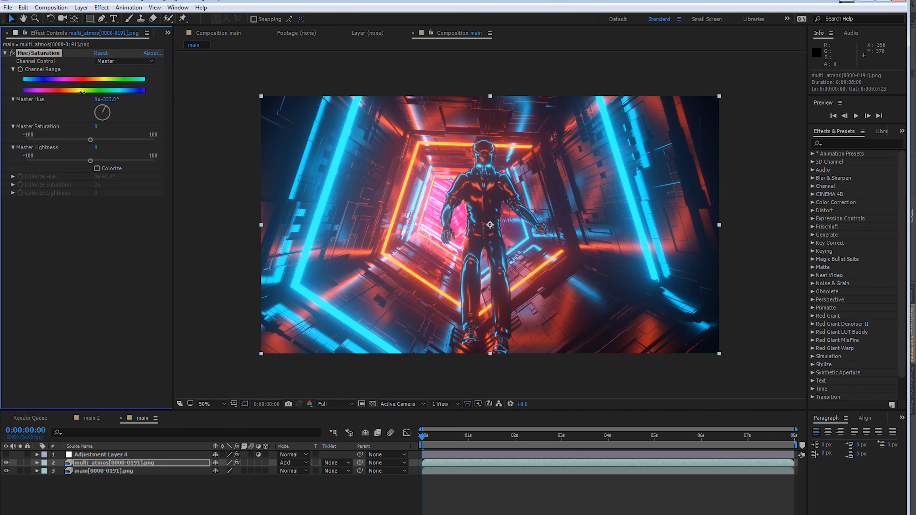
pyautogui.hotkey('ctrl', 'z')
pyautogui.hotkey('ctrl', 'z')
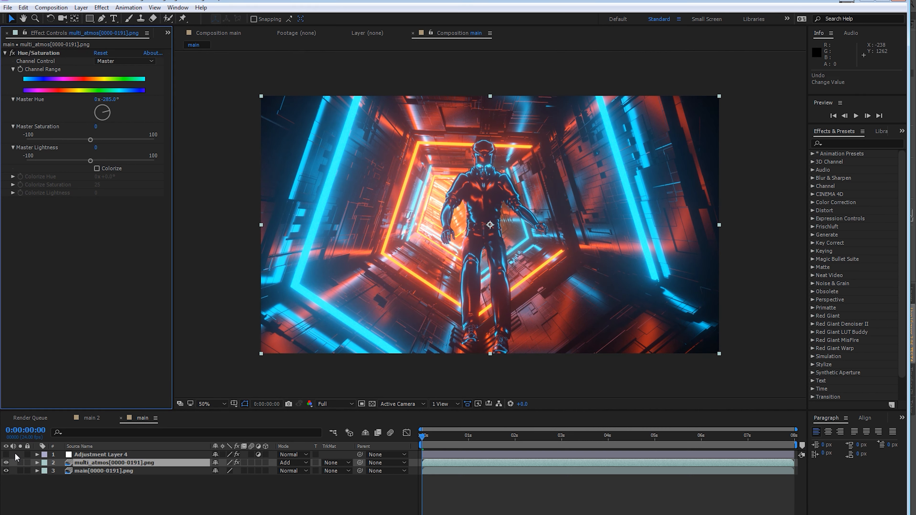
# Show Adjustment Layer 4 and compare the image with its Hue/Saturation and Curves effects each off and on.
pyautogui.click(5, 455)
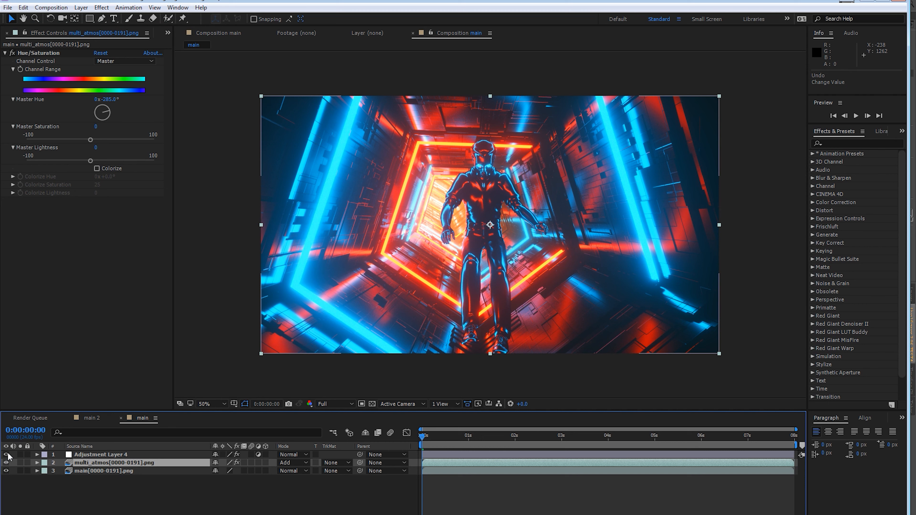
pyautogui.click(90, 456)
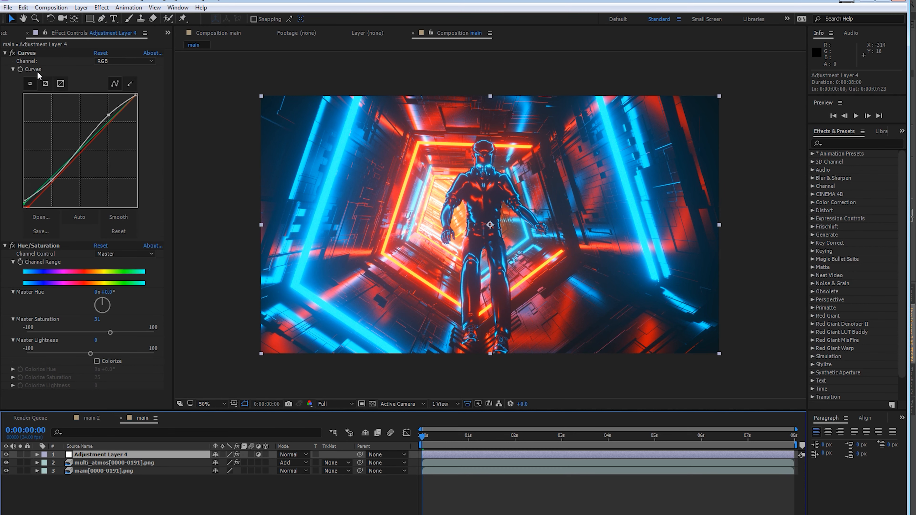
pyautogui.click(12, 245)
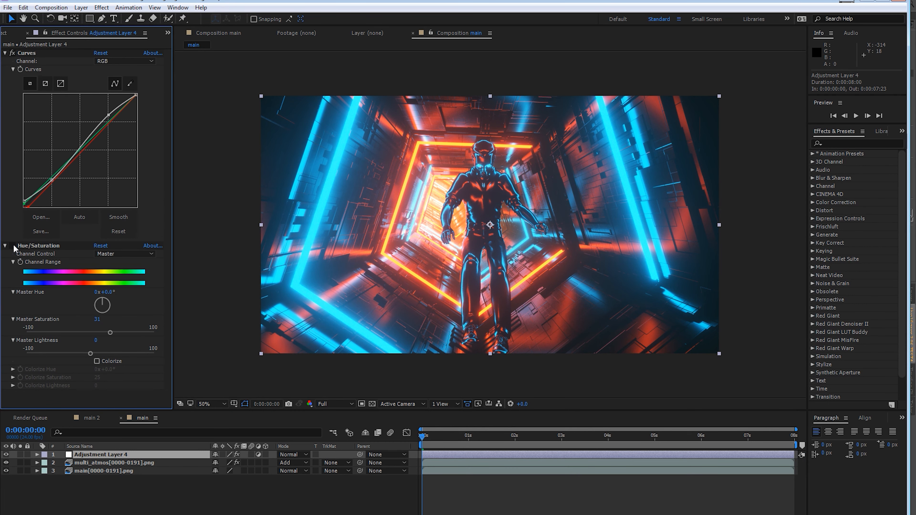
pyautogui.click(12, 246)
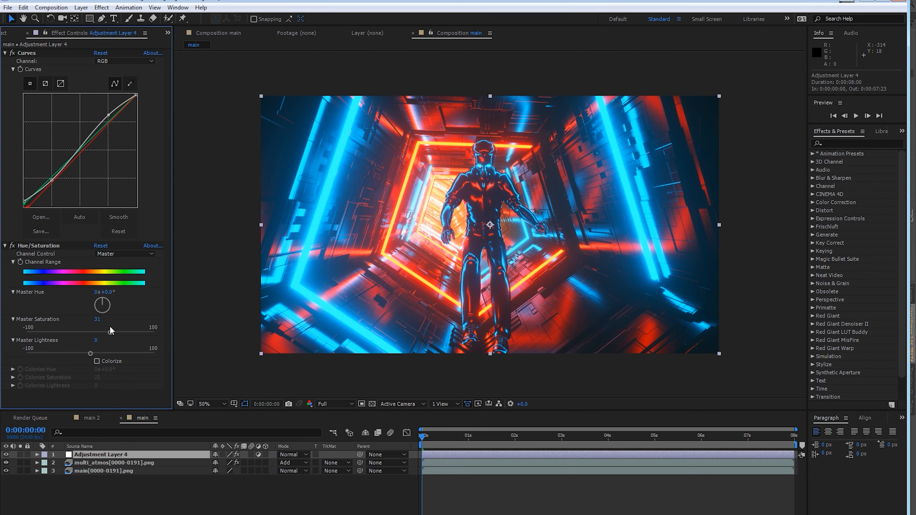
pyautogui.click(12, 53)
pyautogui.click(12, 53)
pyautogui.click(323, 439)
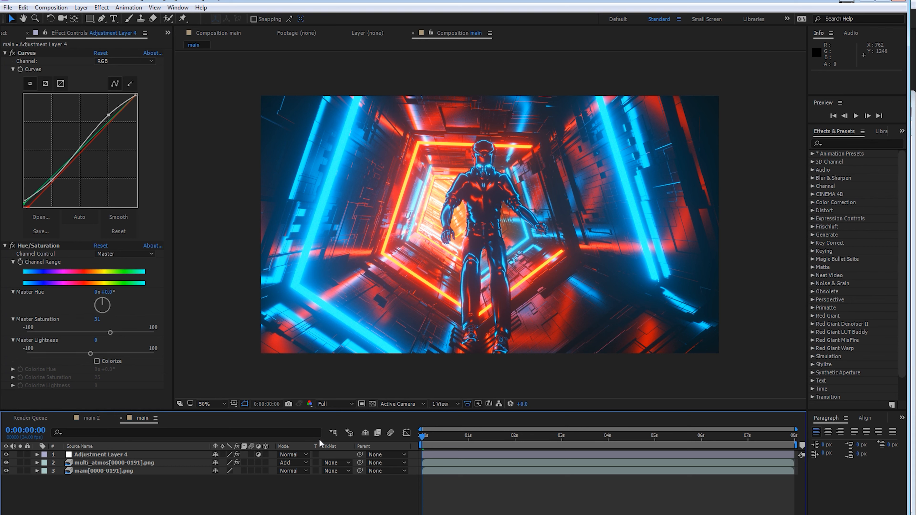
pyautogui.click(429, 455)
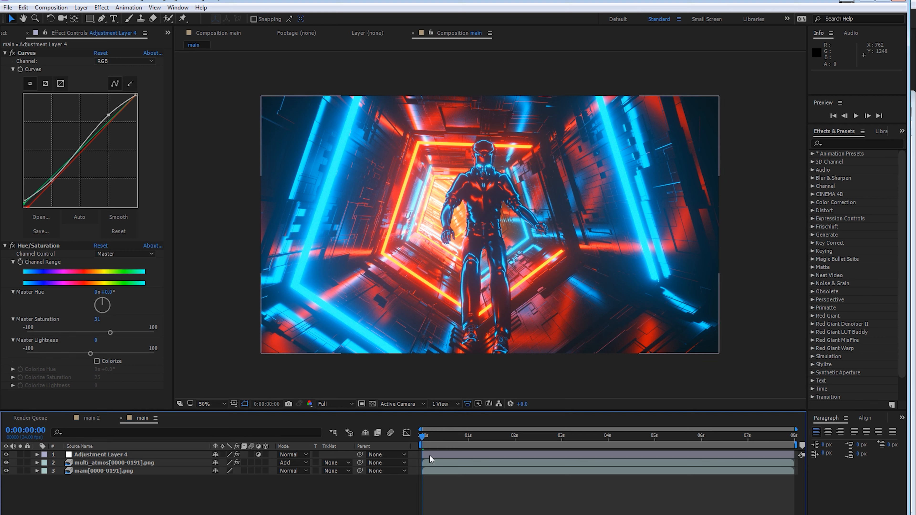